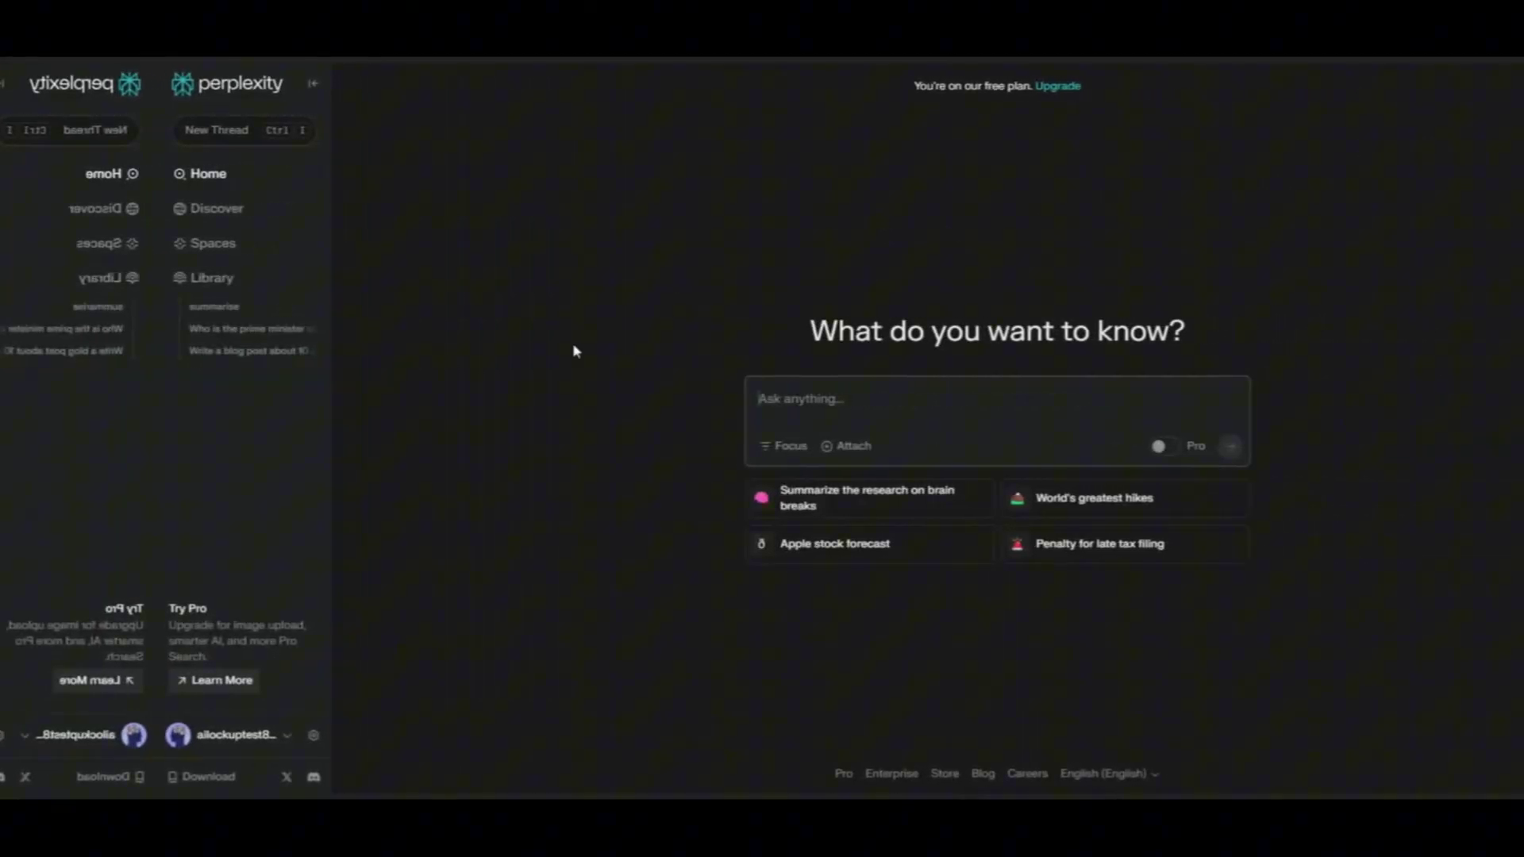
Show Perplexity's trending question suggestions, dismiss them, and scroll the page.
left_click(879, 426)
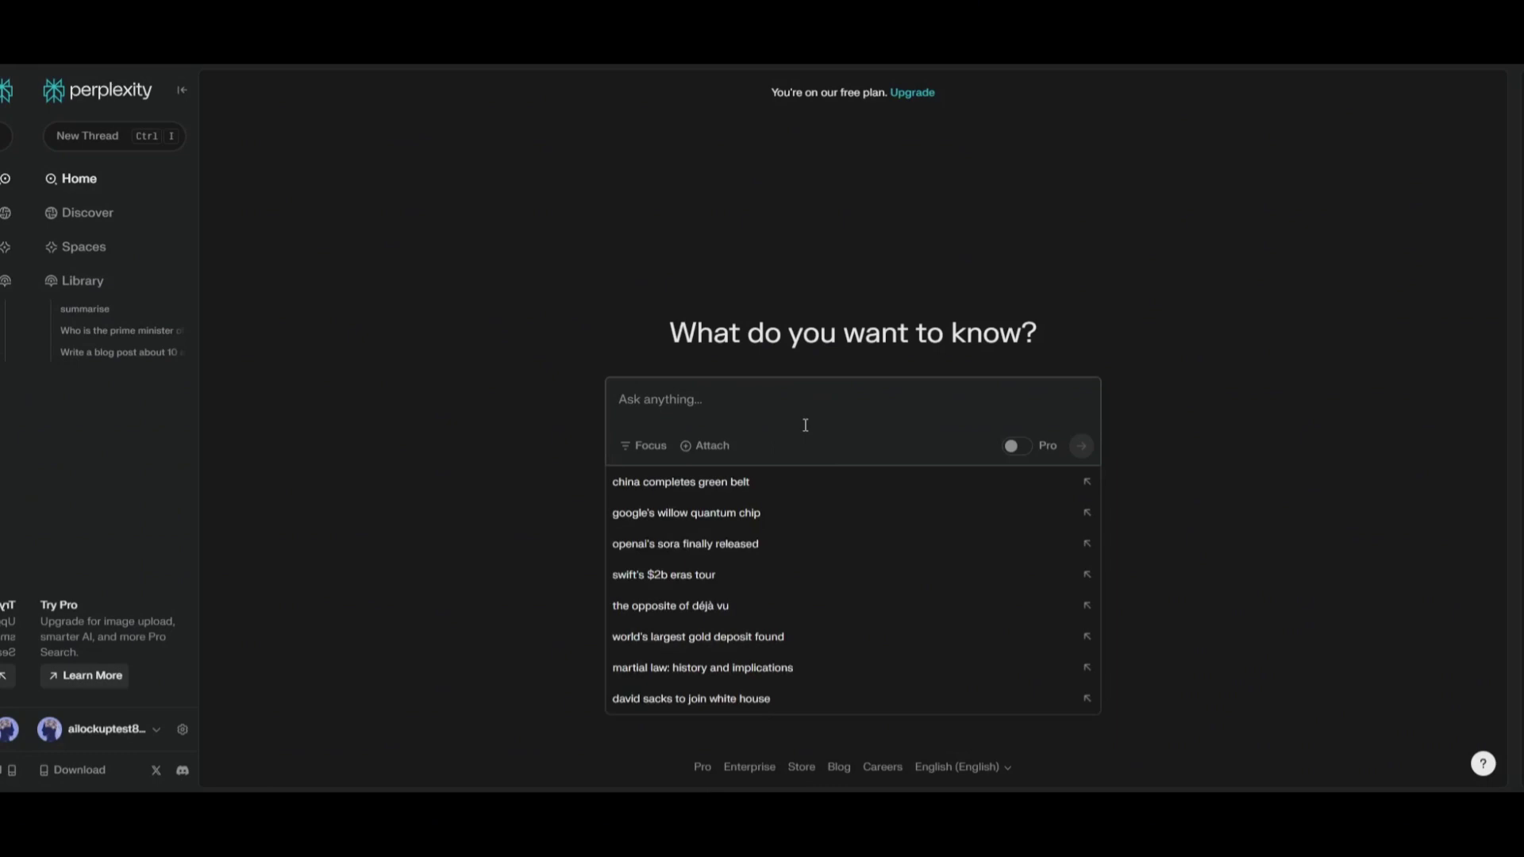
left_click(647, 266)
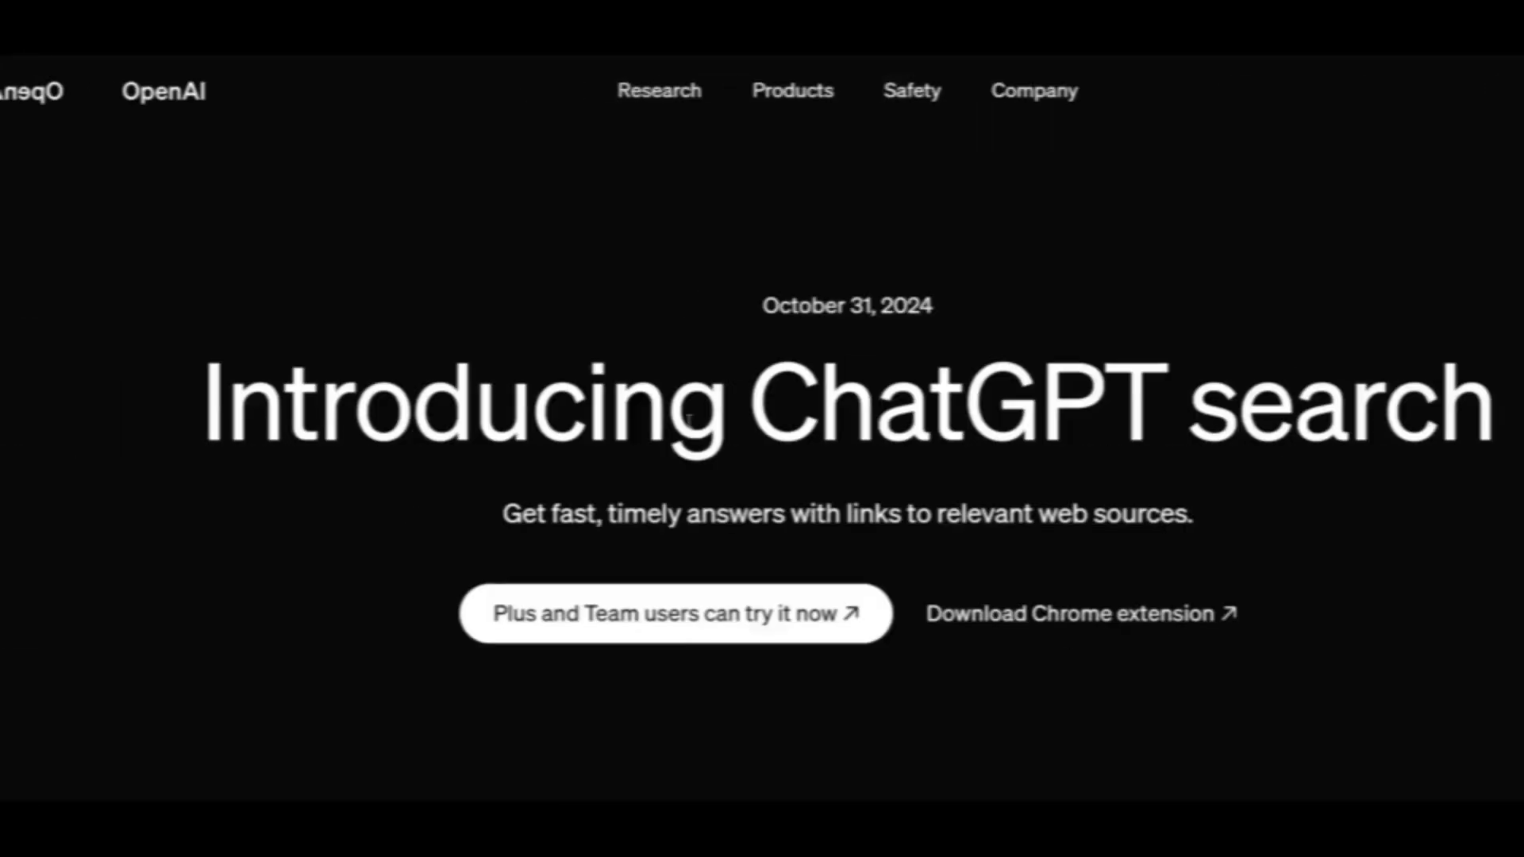
scroll(473, 398, "down", 9)
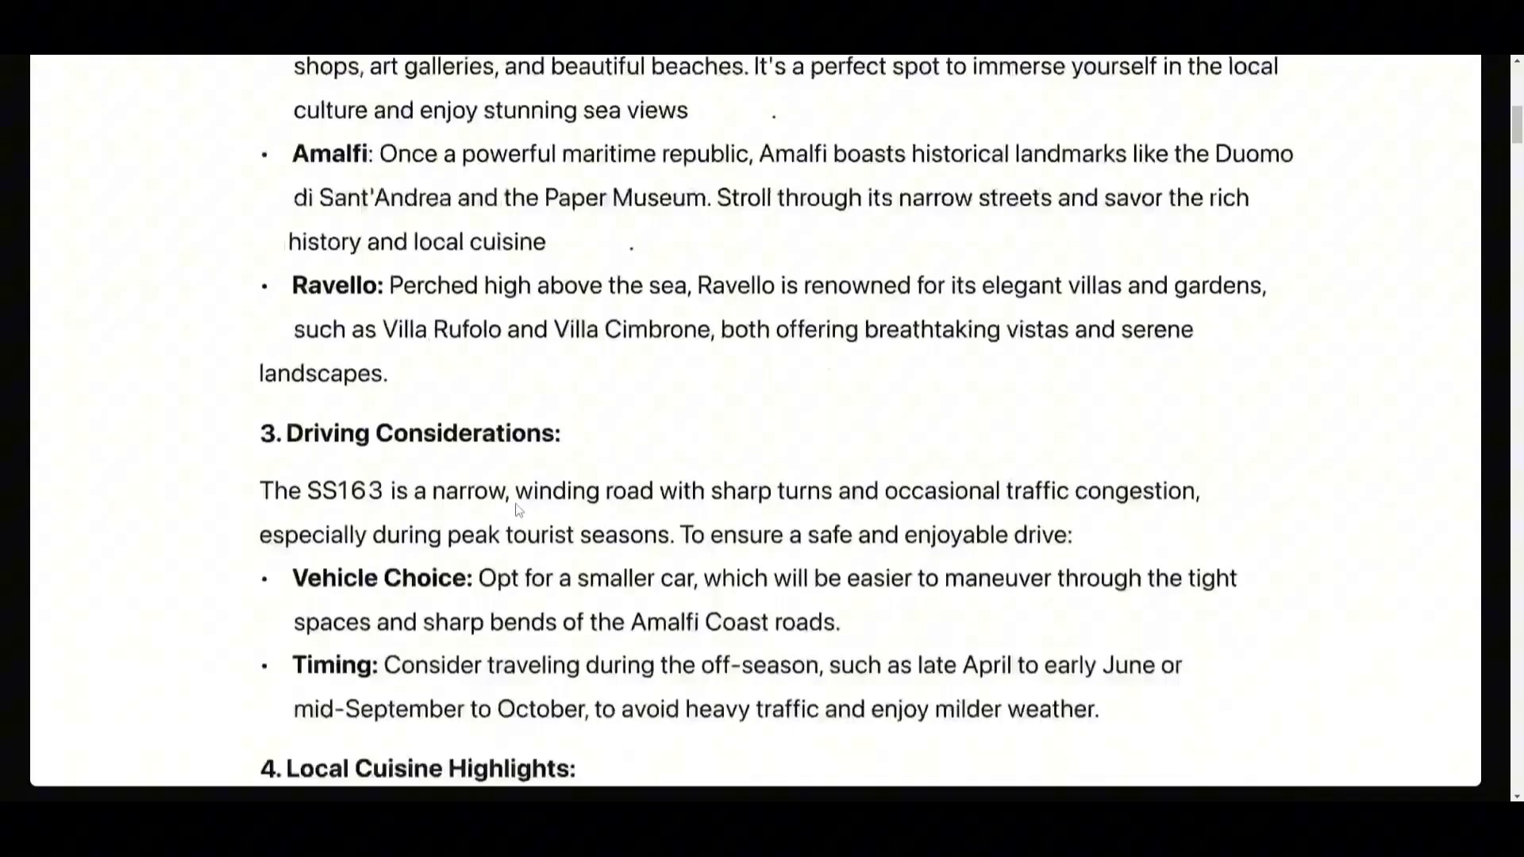
scroll(633, 556, "up", 8)
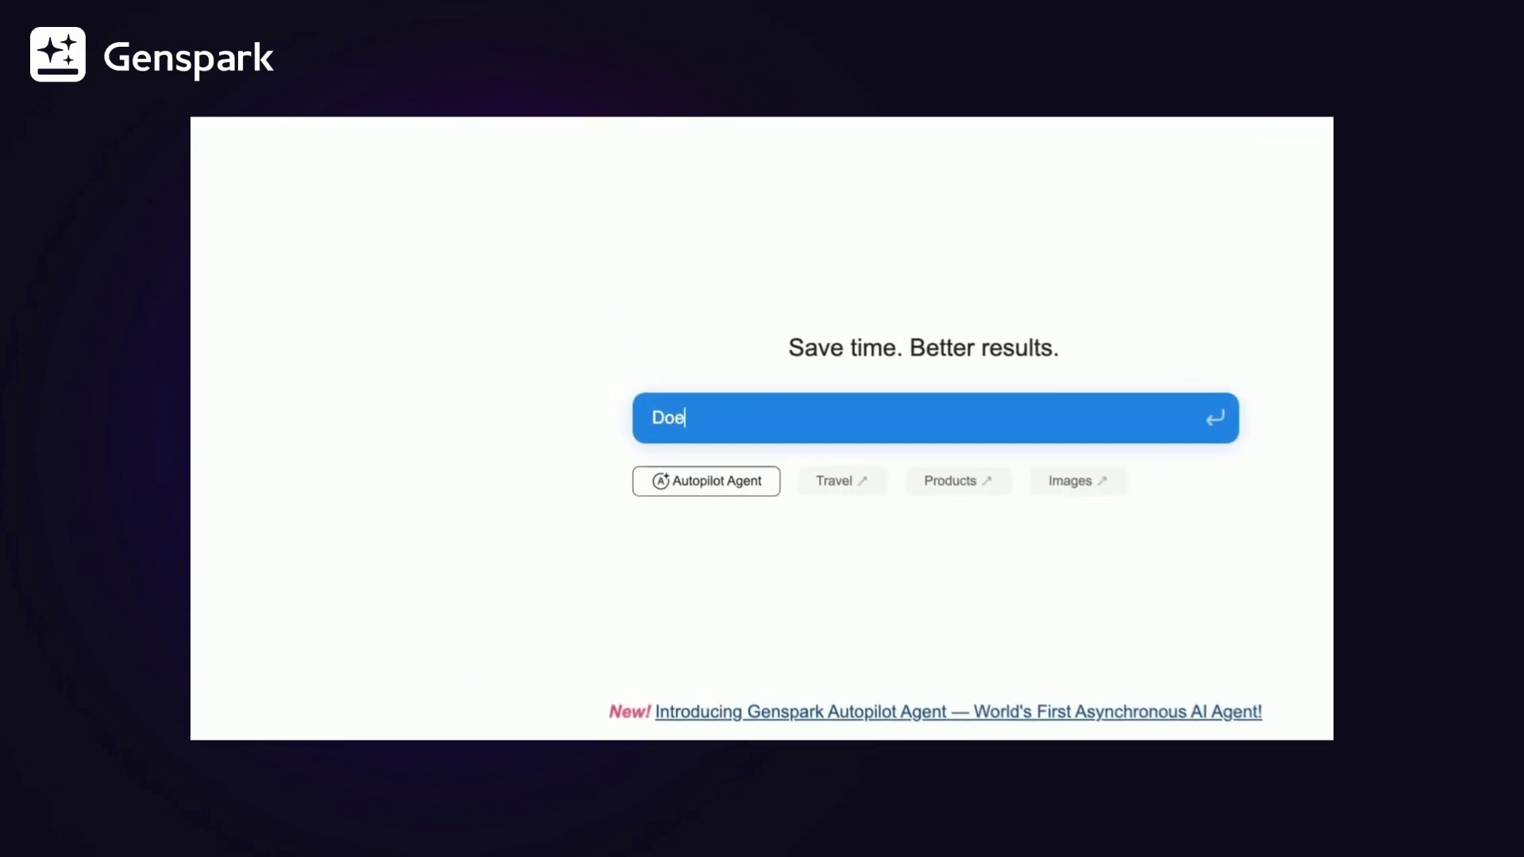
Start a 'Does botox cause' query, then highlight the Swiss Wonders itinerary's Old Town Lucerne tips.
type("cause")
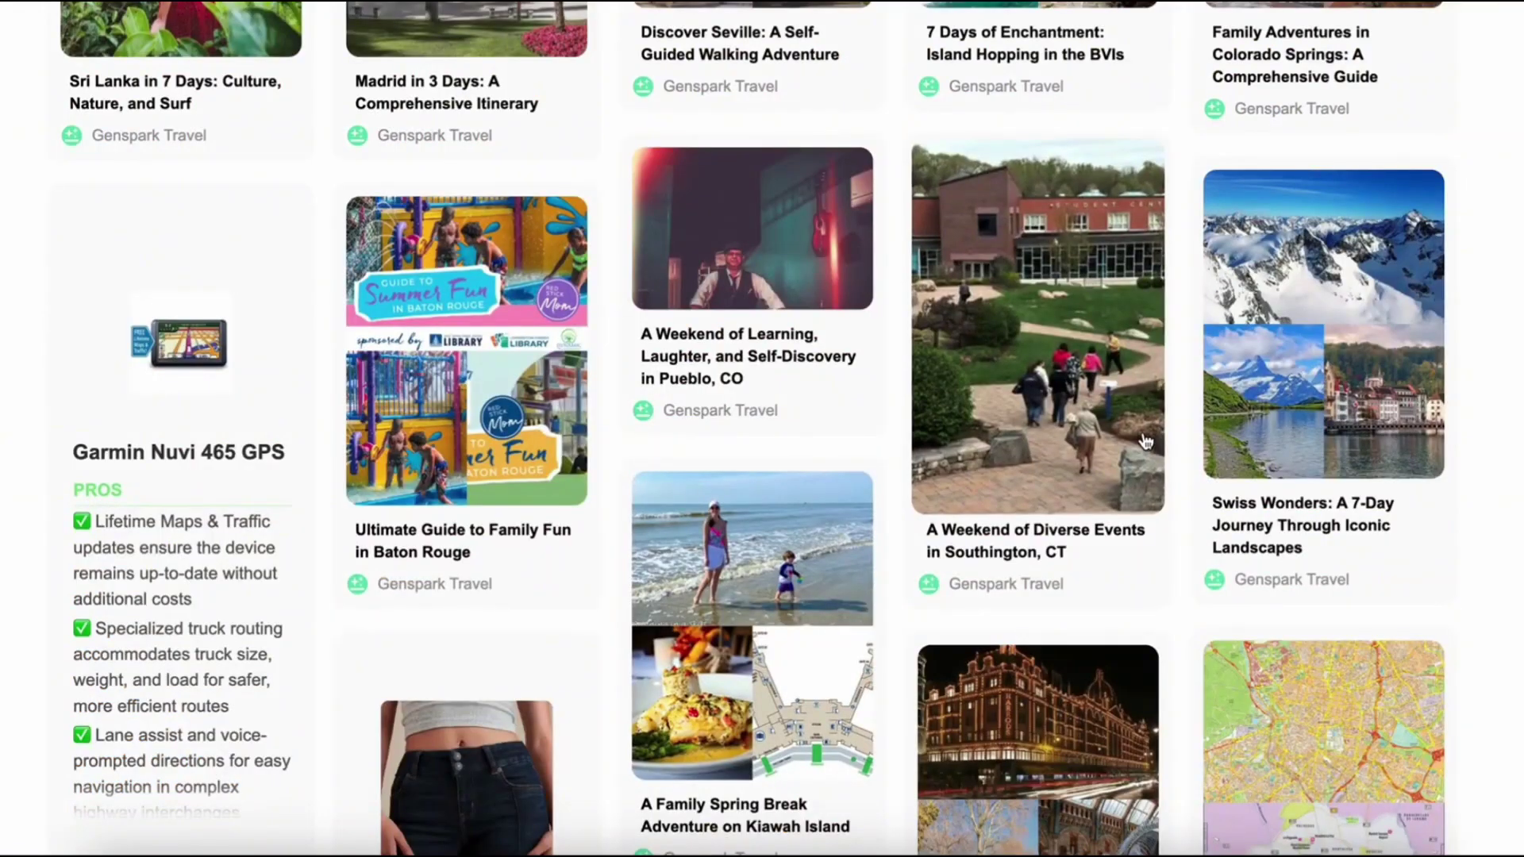
left_click(1294, 436)
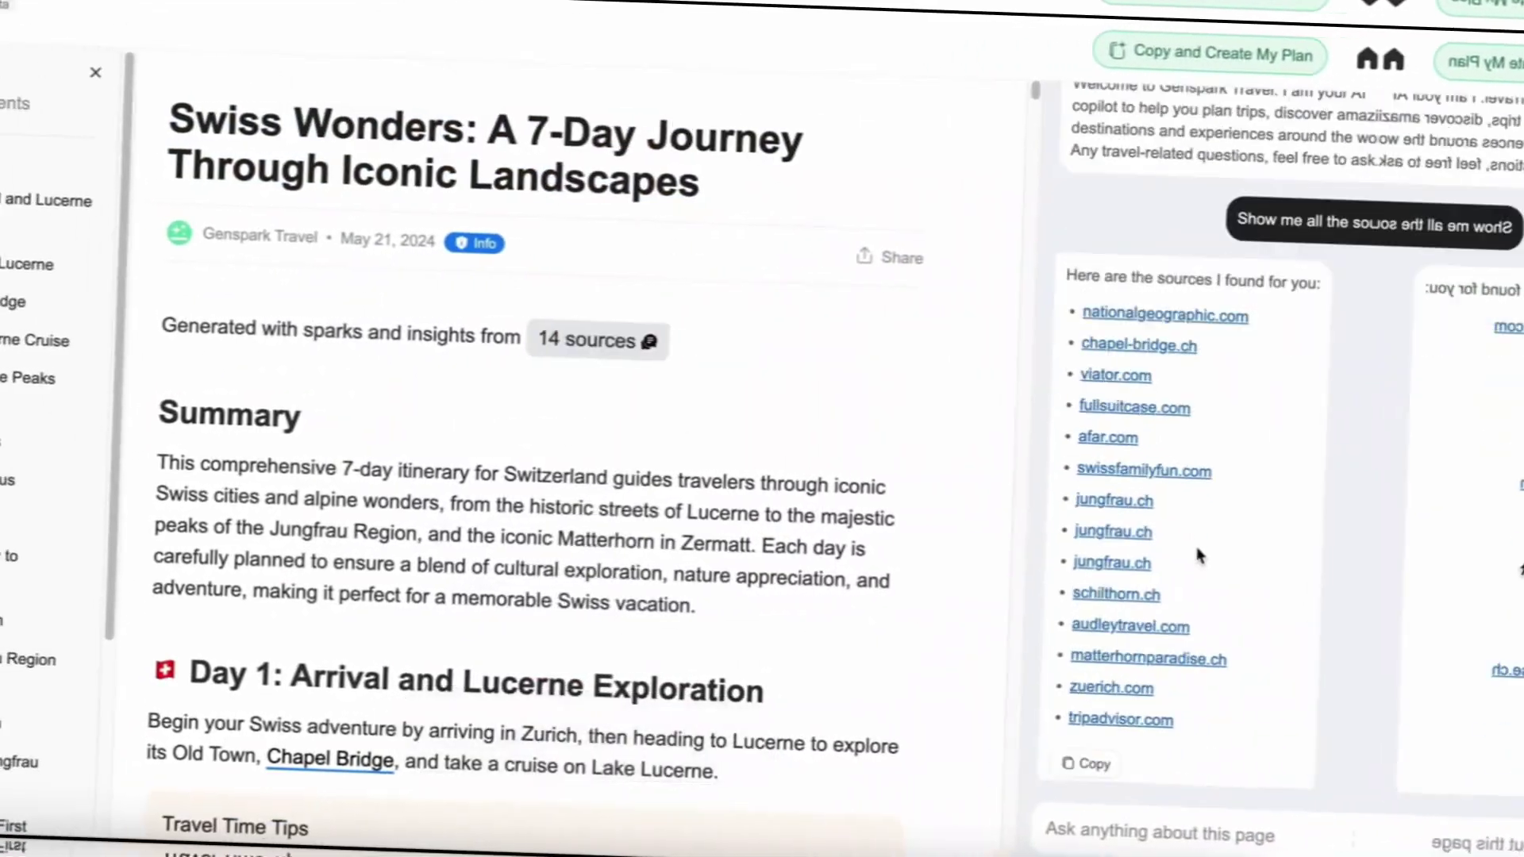
scroll(332, 302, "down", 15)
left_click_drag(266, 323, 473, 378)
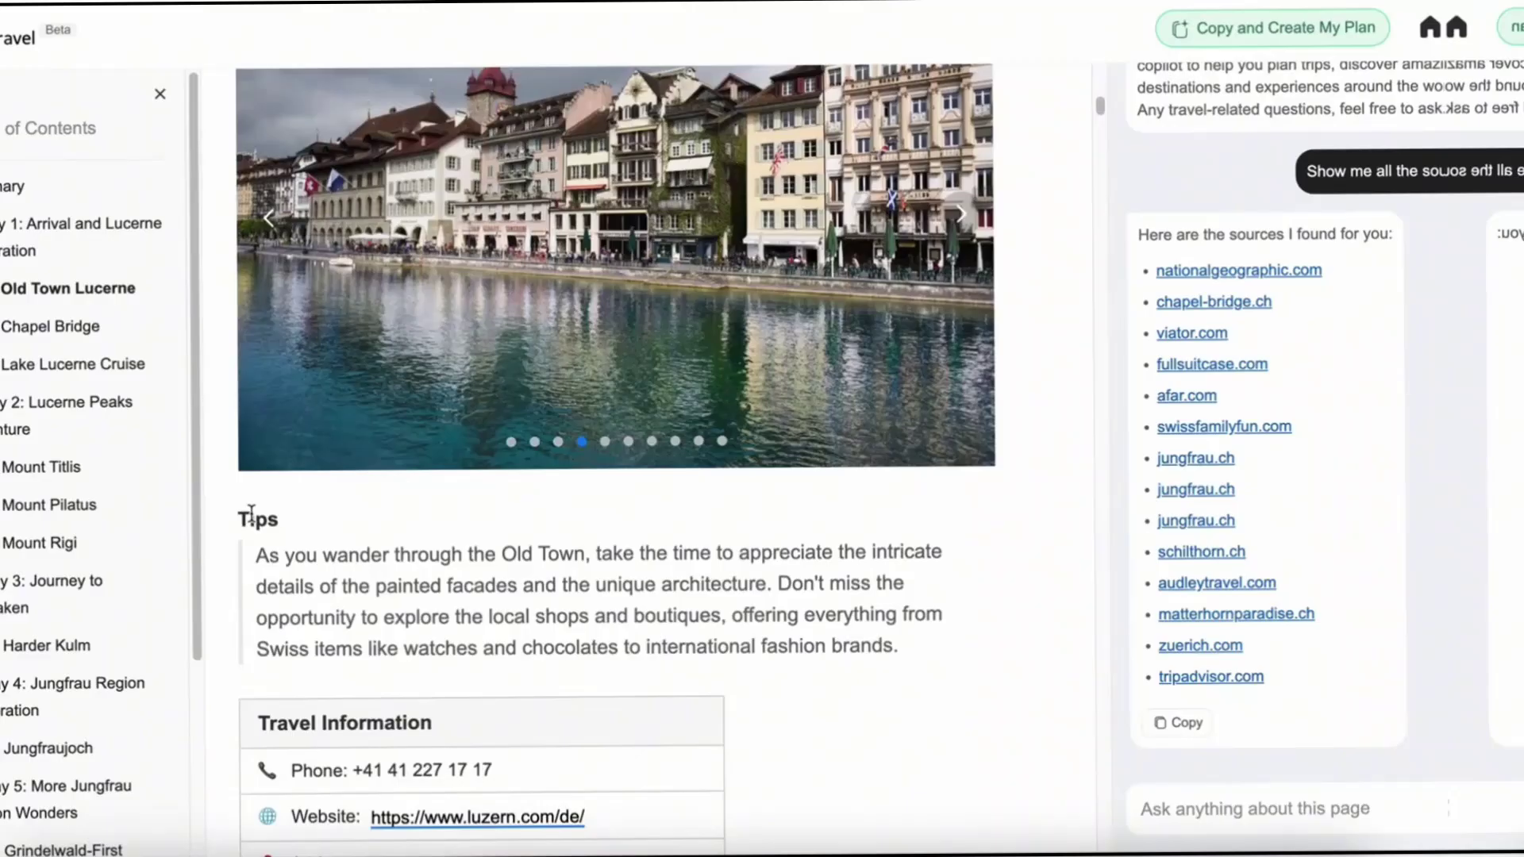
left_click_drag(230, 163, 559, 227)
Scroll to the botox Final Summary and highlight its muscle-weakening finding.
scroll(473, 525, "down", 6)
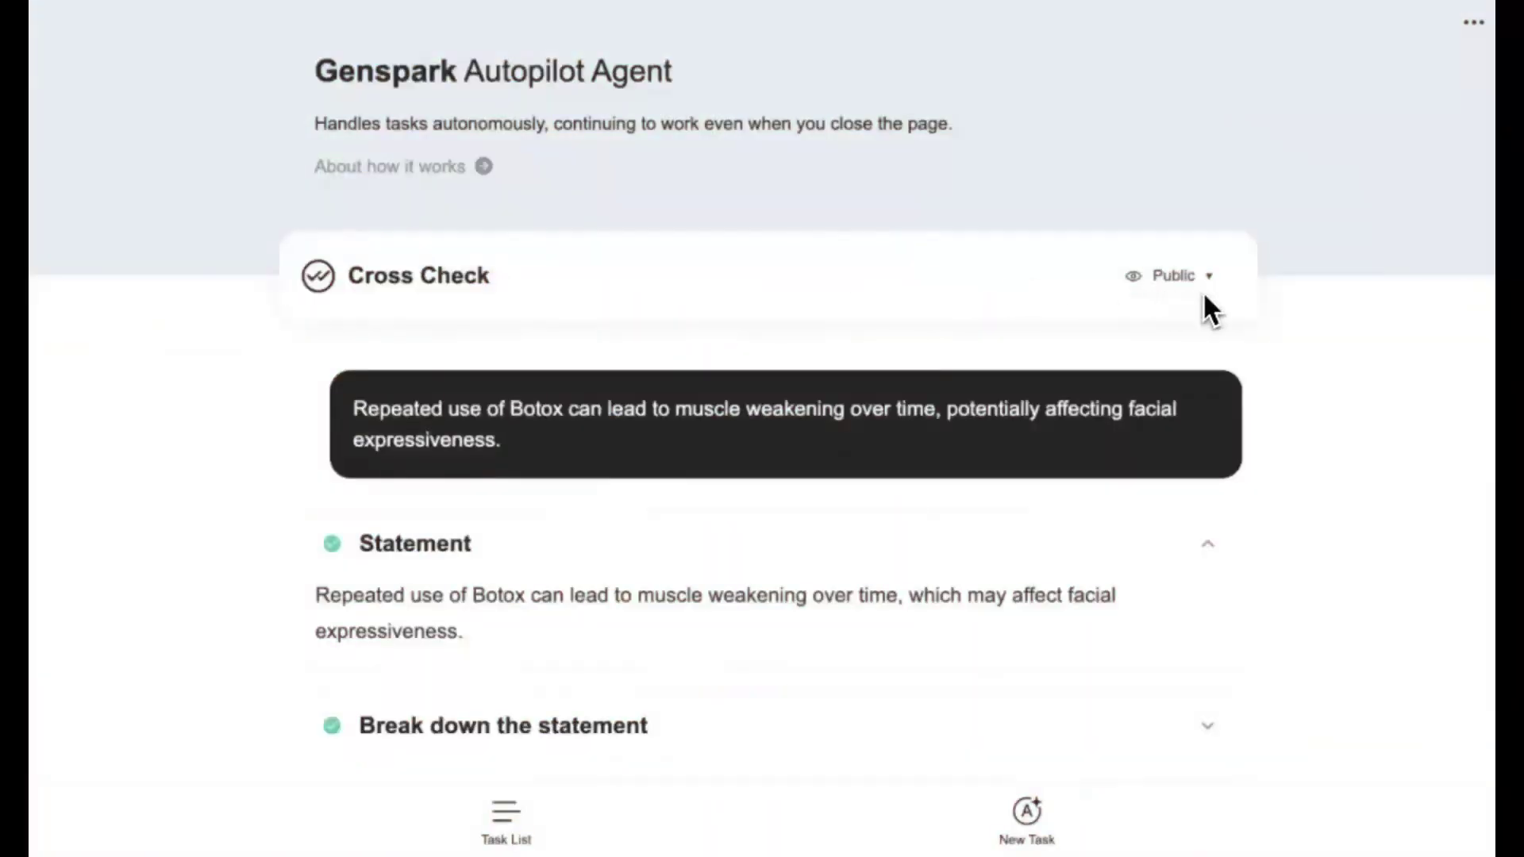
scroll(1205, 296, "down", 6)
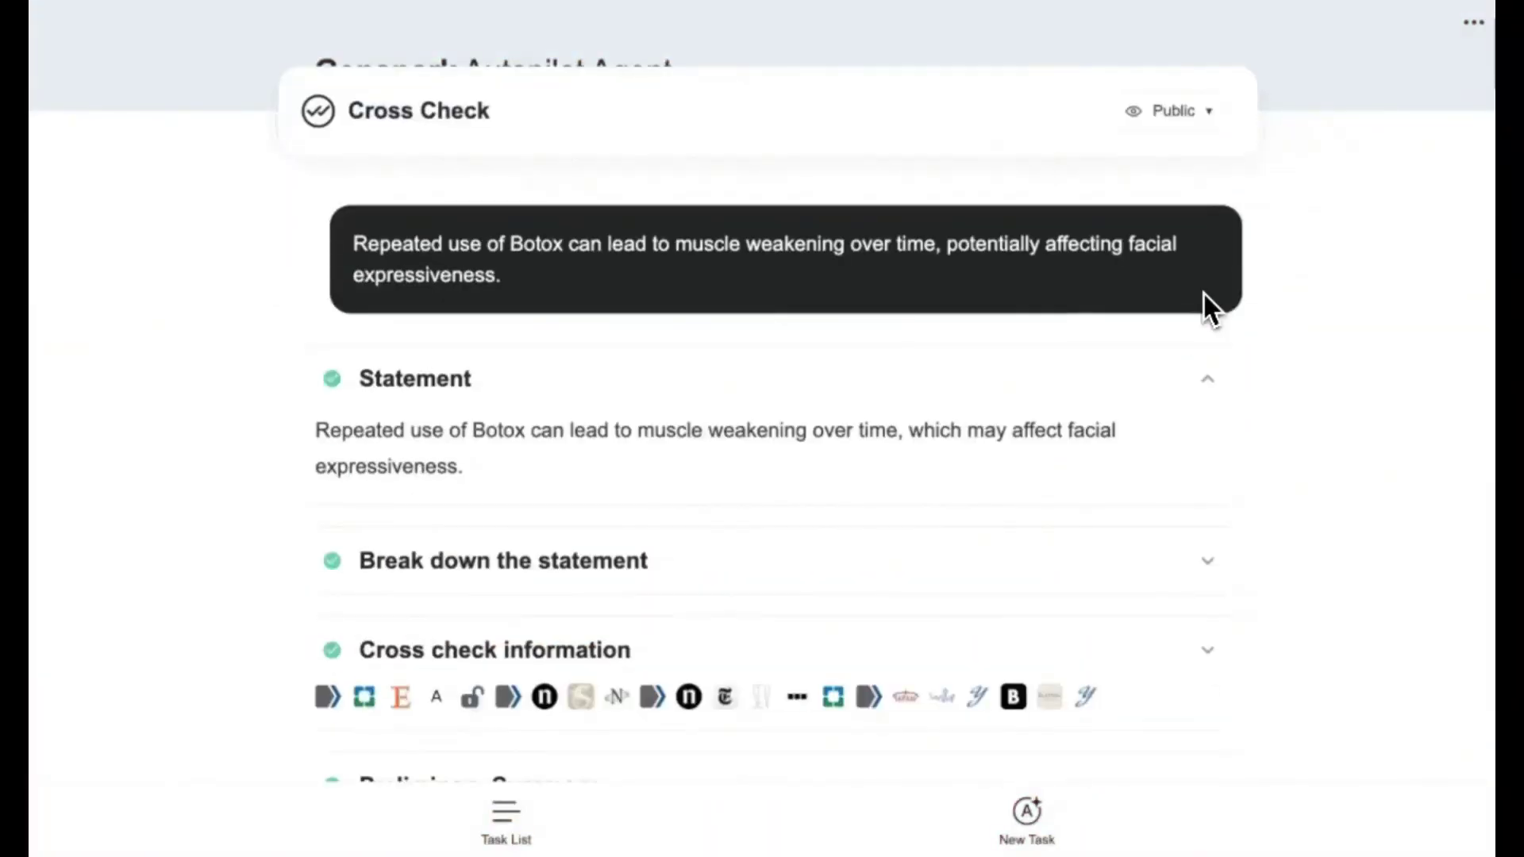
scroll(1203, 291, "down", 5)
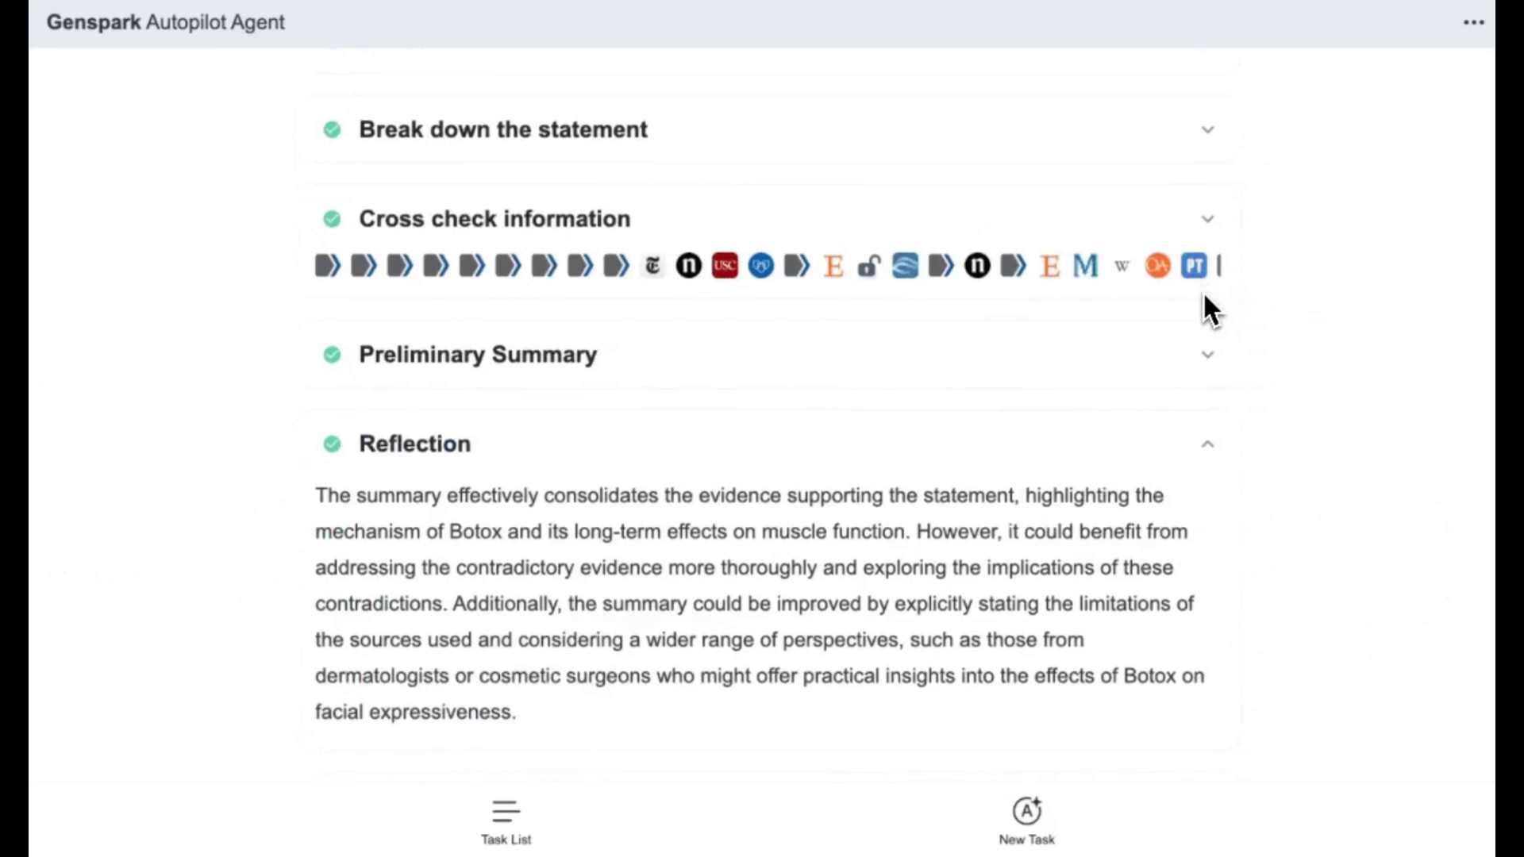
scroll(1203, 290, "down", 5)
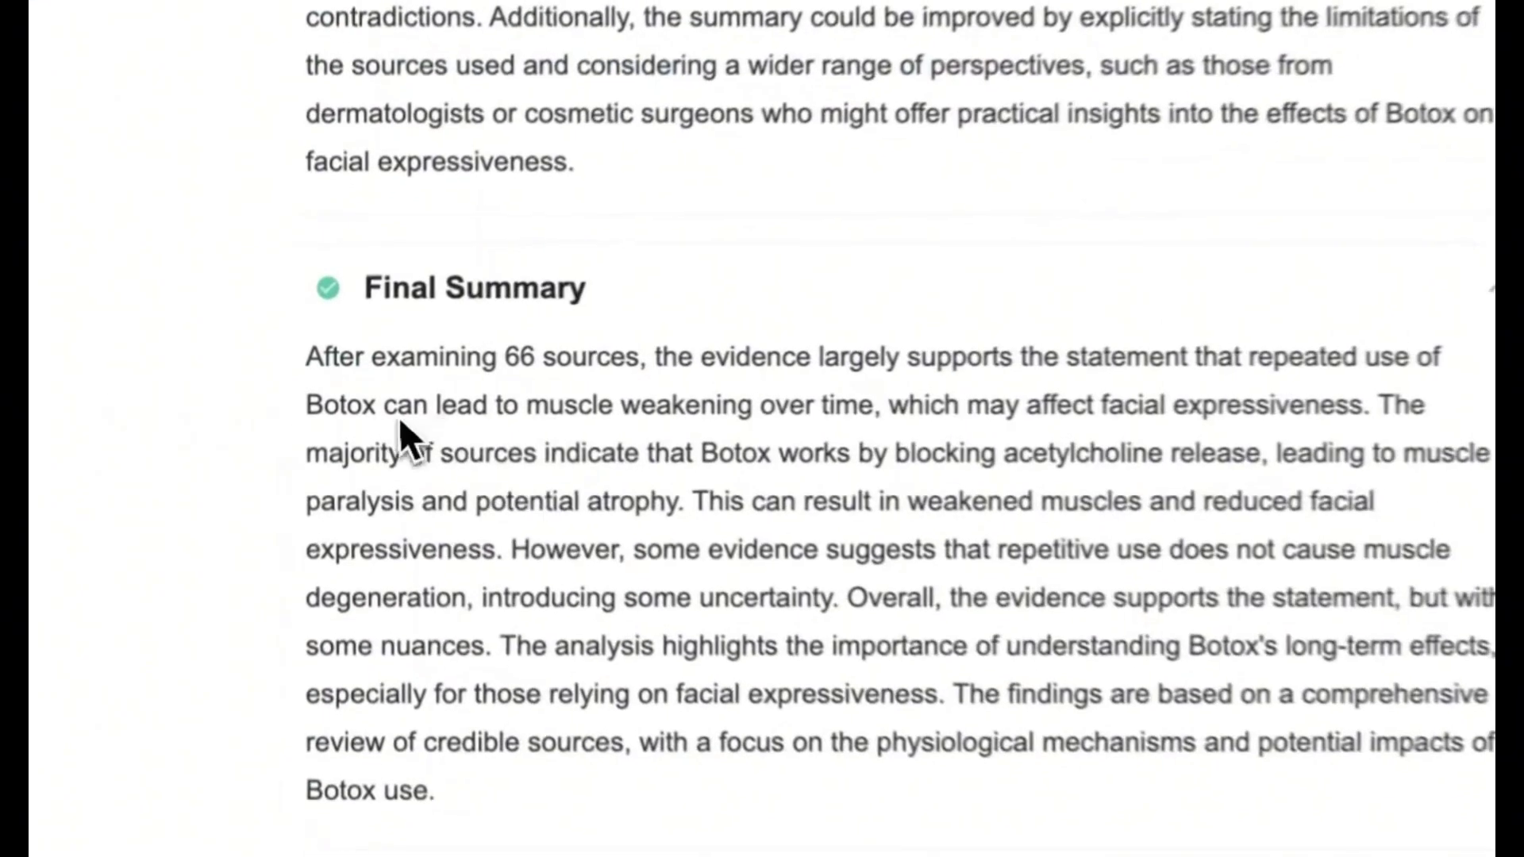
left_click_drag(367, 397, 1155, 415)
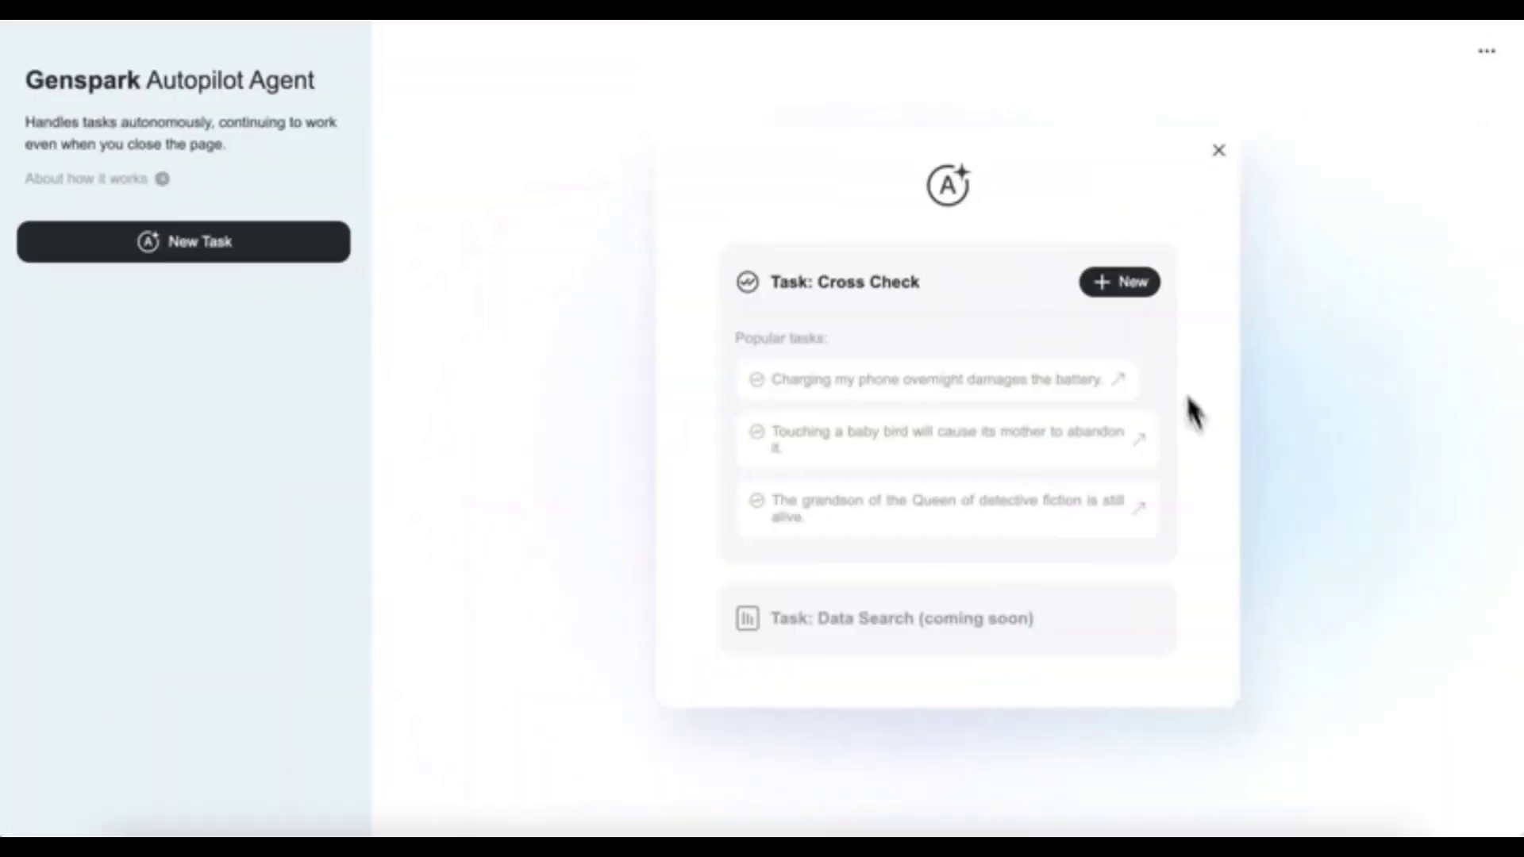
Cross Check the pasted James Bond actors and Shakespeare statement, then go to genspark.ai.
left_click(1120, 284)
type("Every actor who has played James Bond in the official film series has appeared in at least one Shakespeare adaptation.")
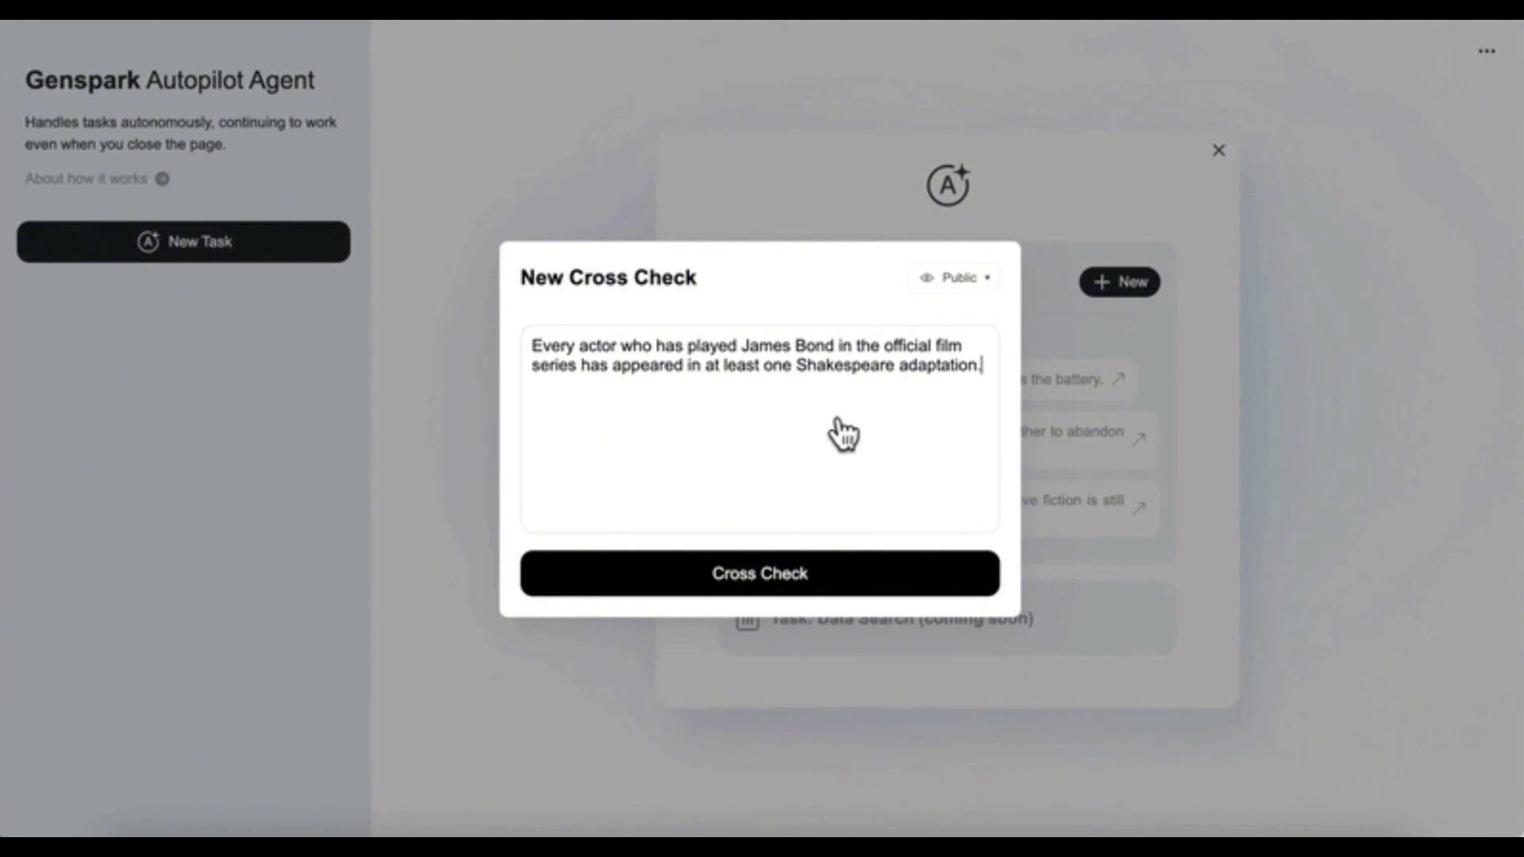
left_click(865, 578)
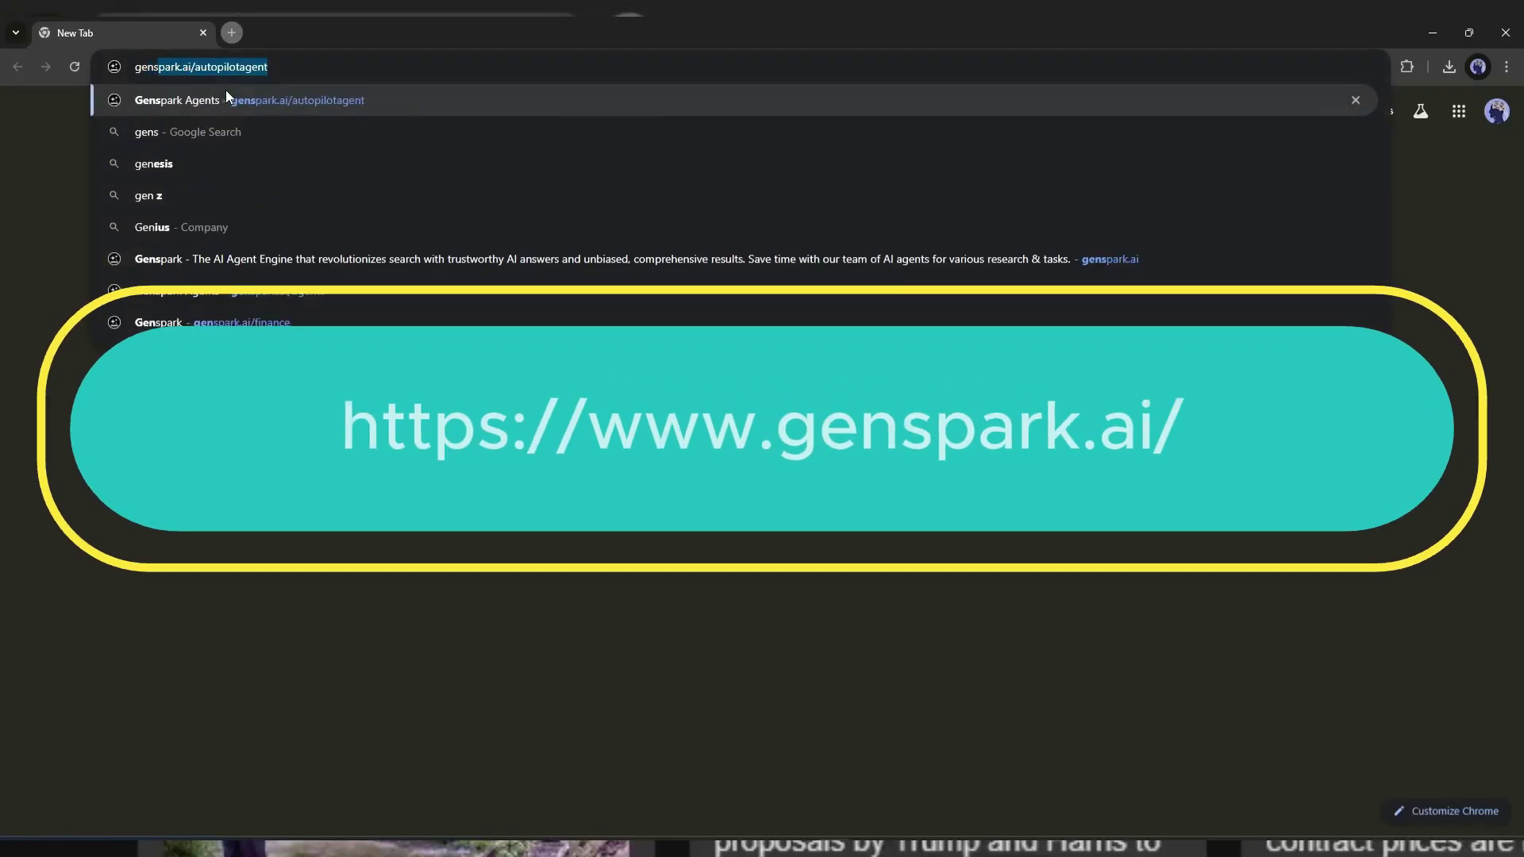
type("park.ai/me")
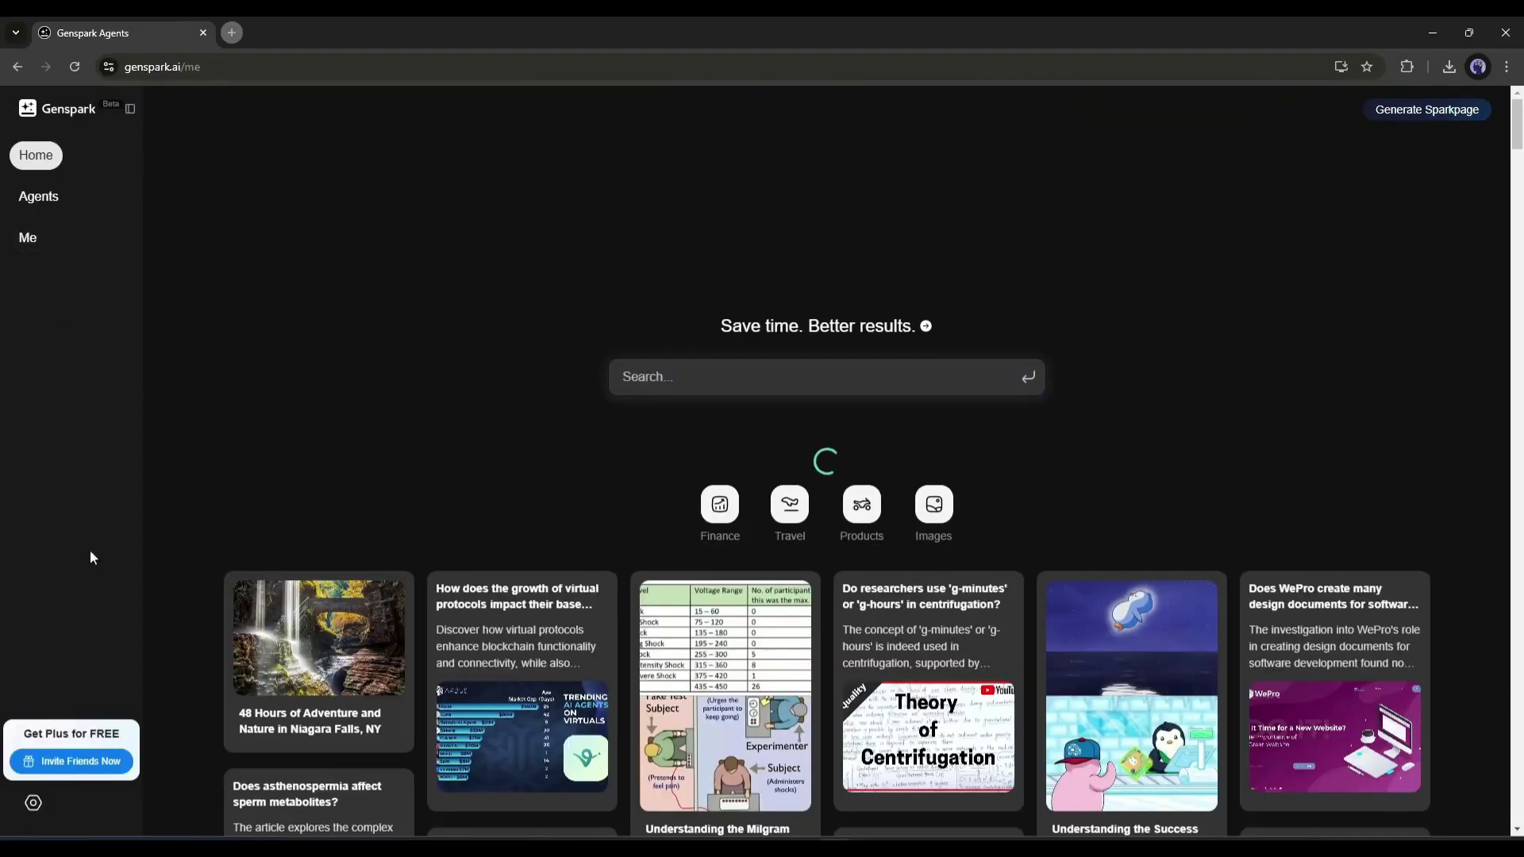
Sign in to Genspark with a Google account from the settings menu.
left_click(34, 805)
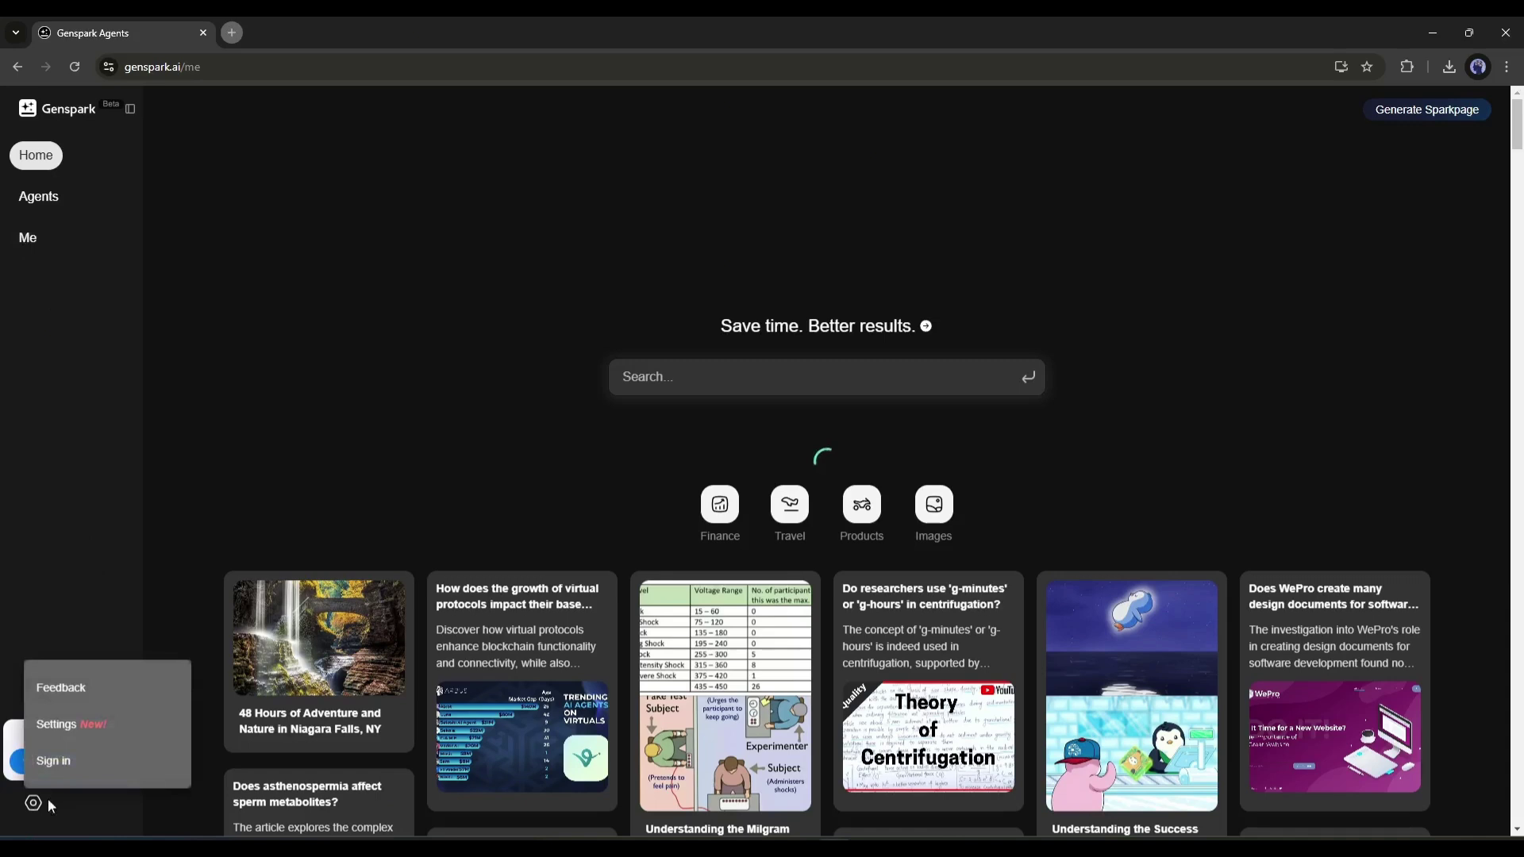
left_click(84, 770)
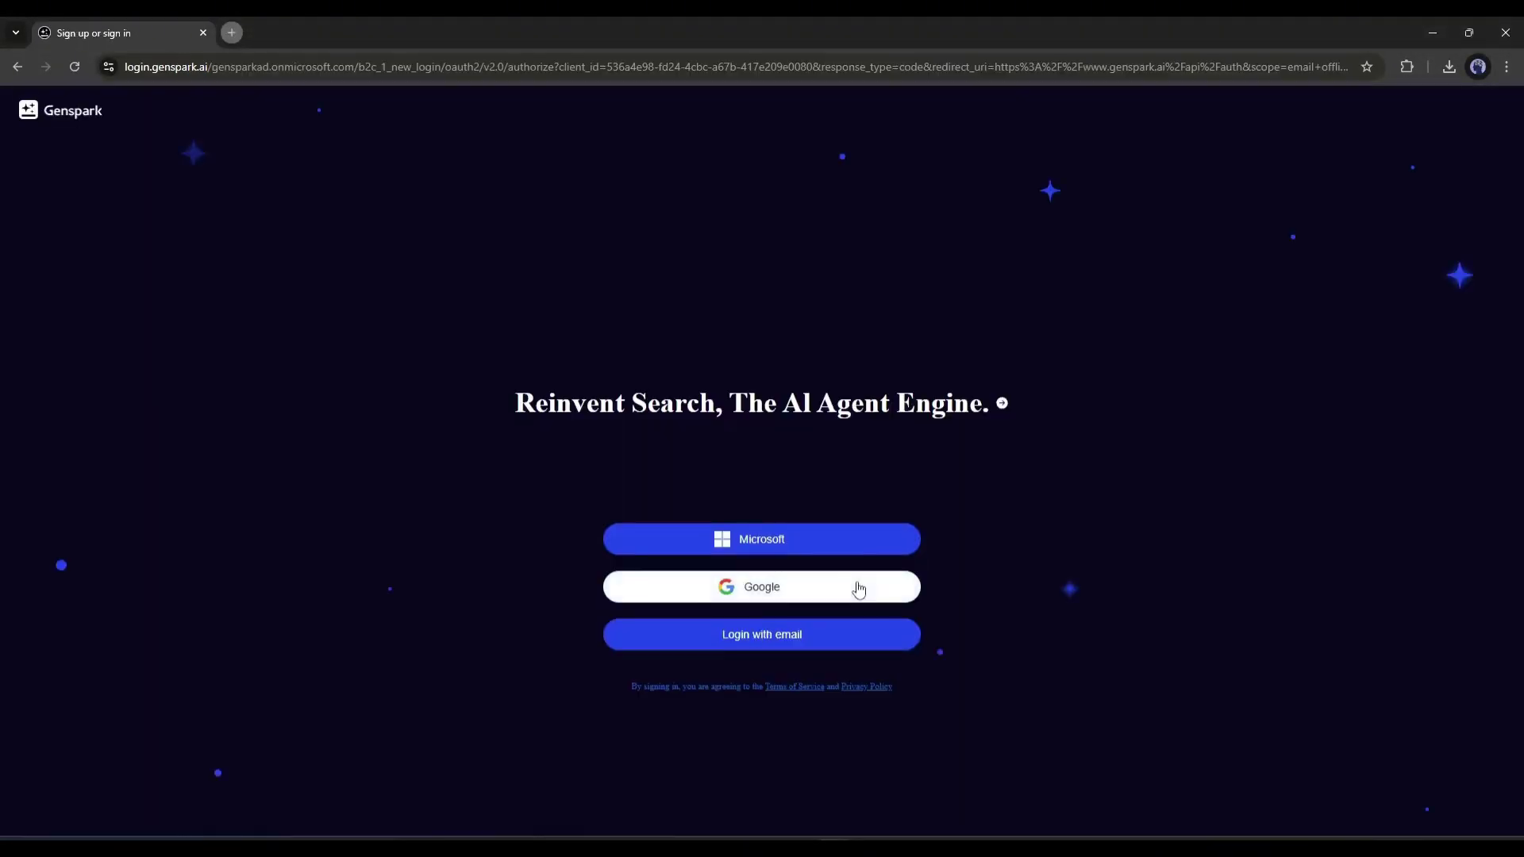
left_click(731, 588)
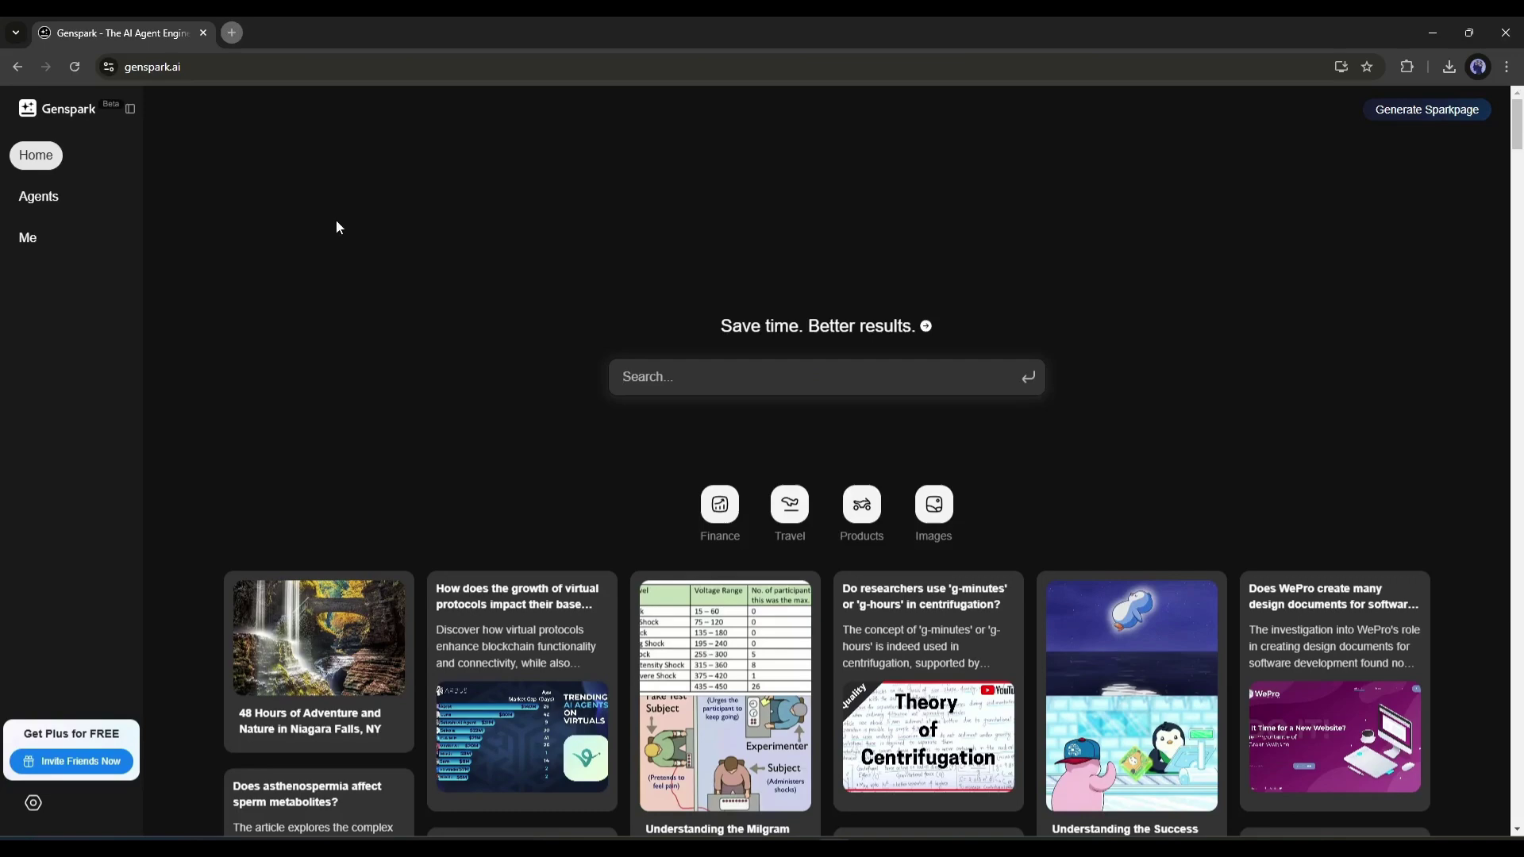
Preview the search box's recent searches and agents, then open the Agents overview.
scroll(671, 553, "down", 8)
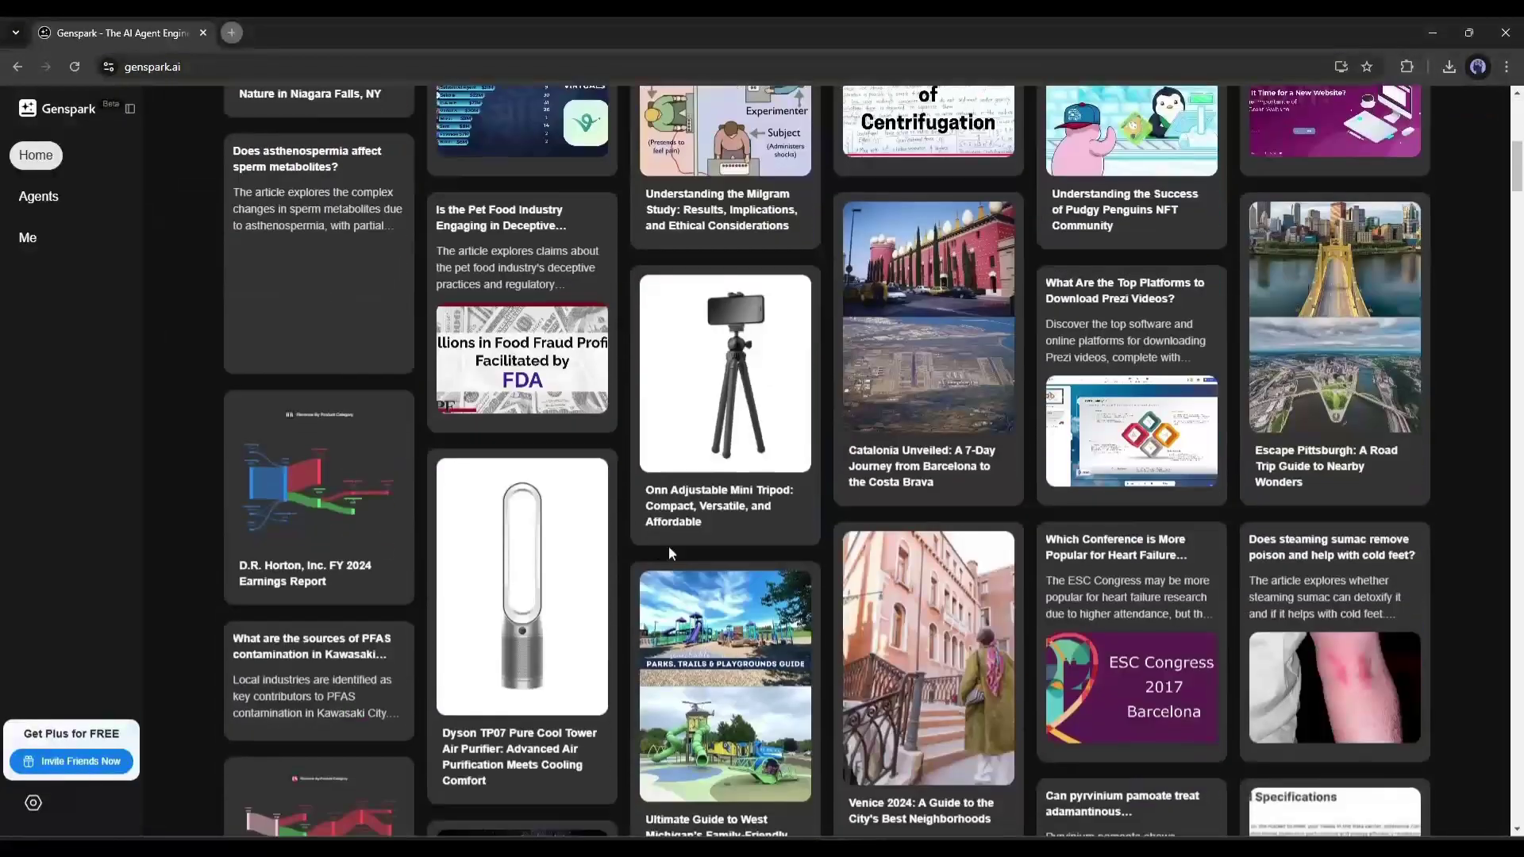
scroll(669, 546, "up", 8)
left_click(669, 384)
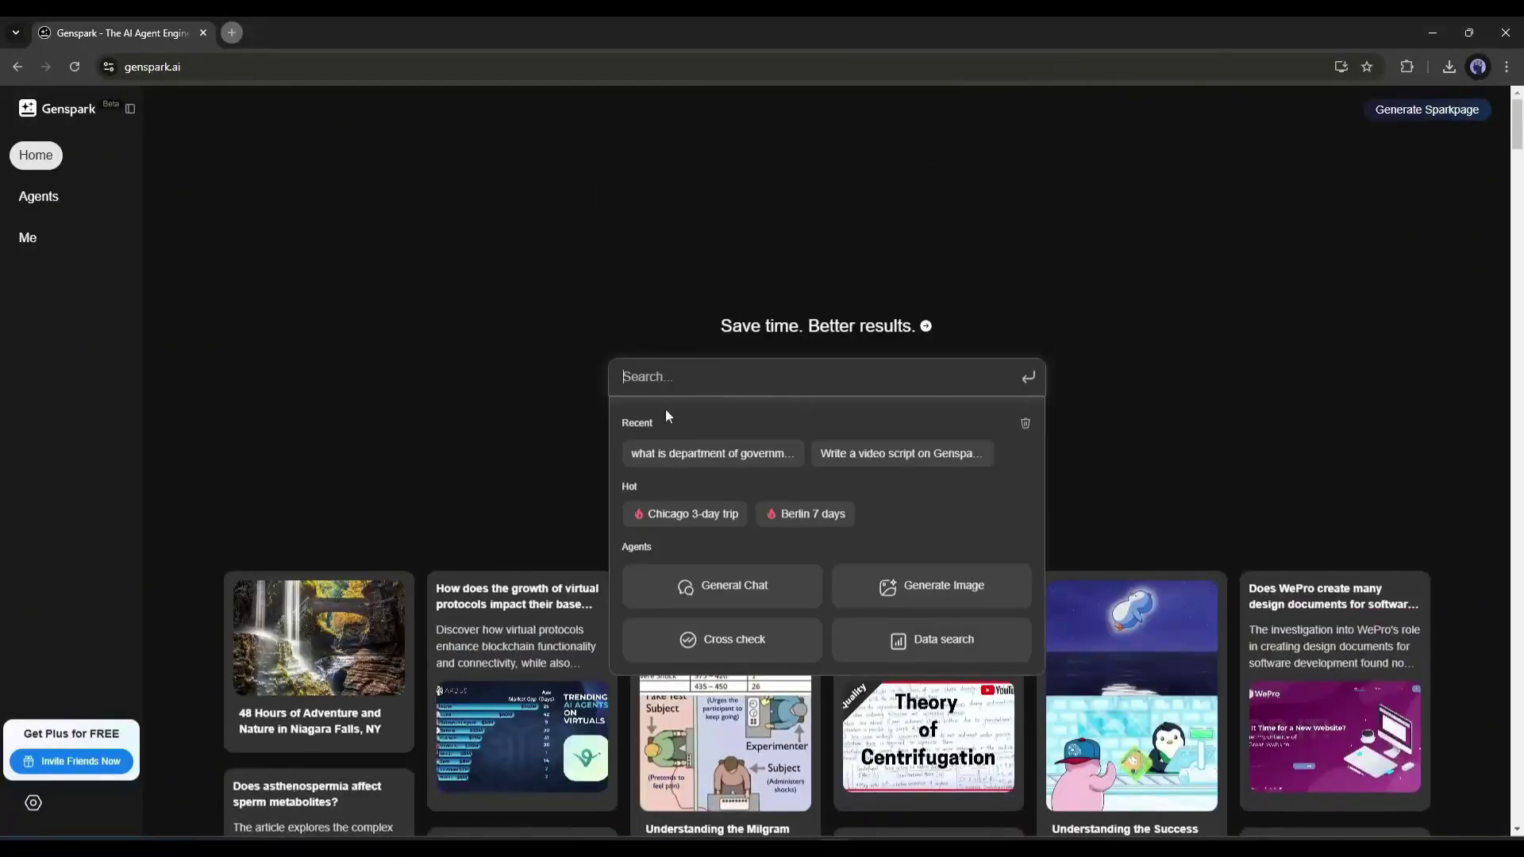
left_click(518, 426)
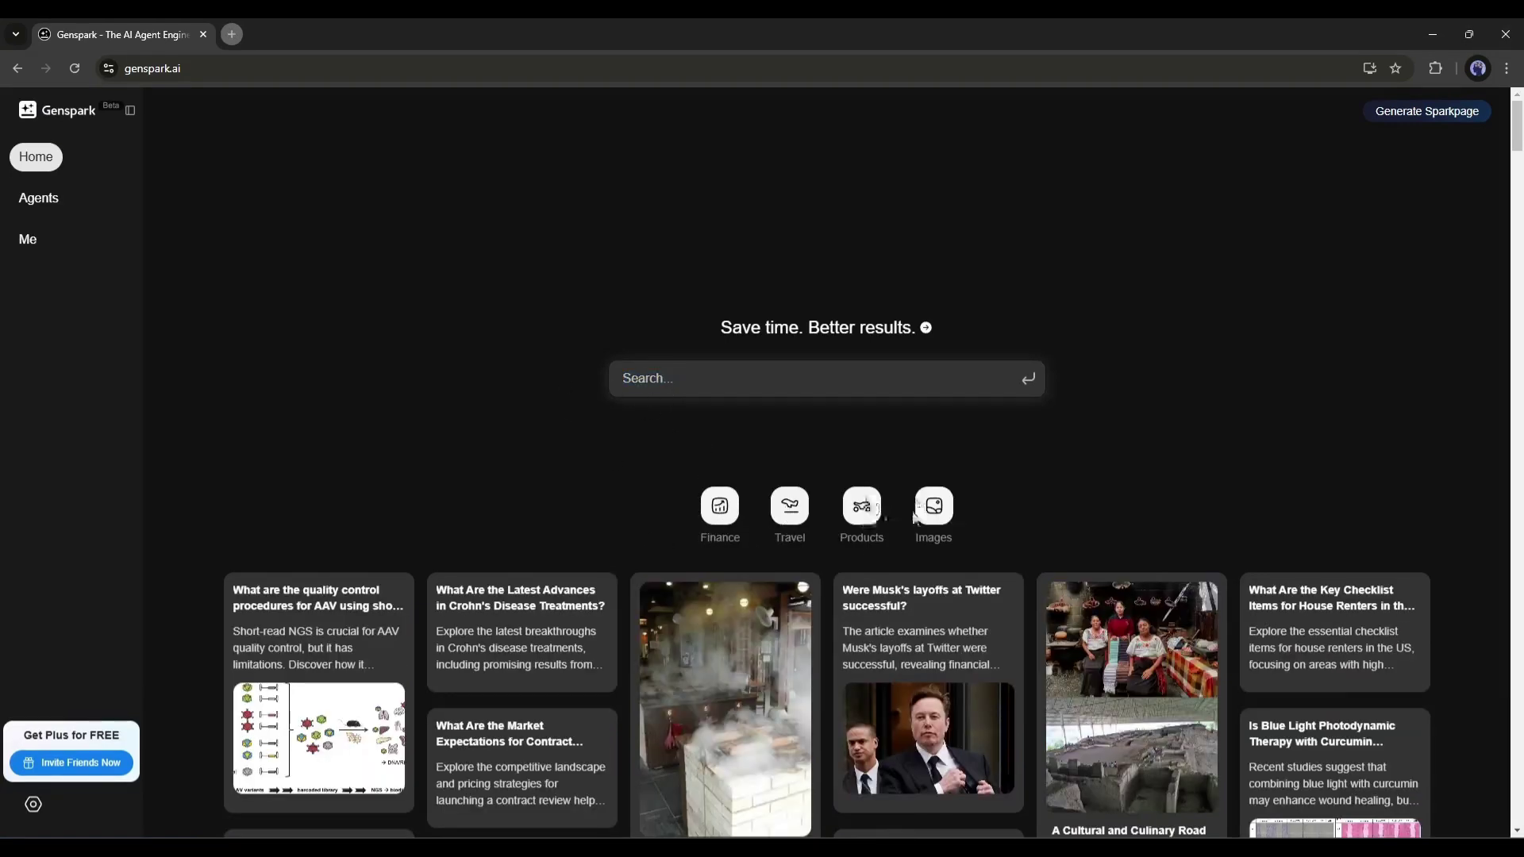
left_click(45, 199)
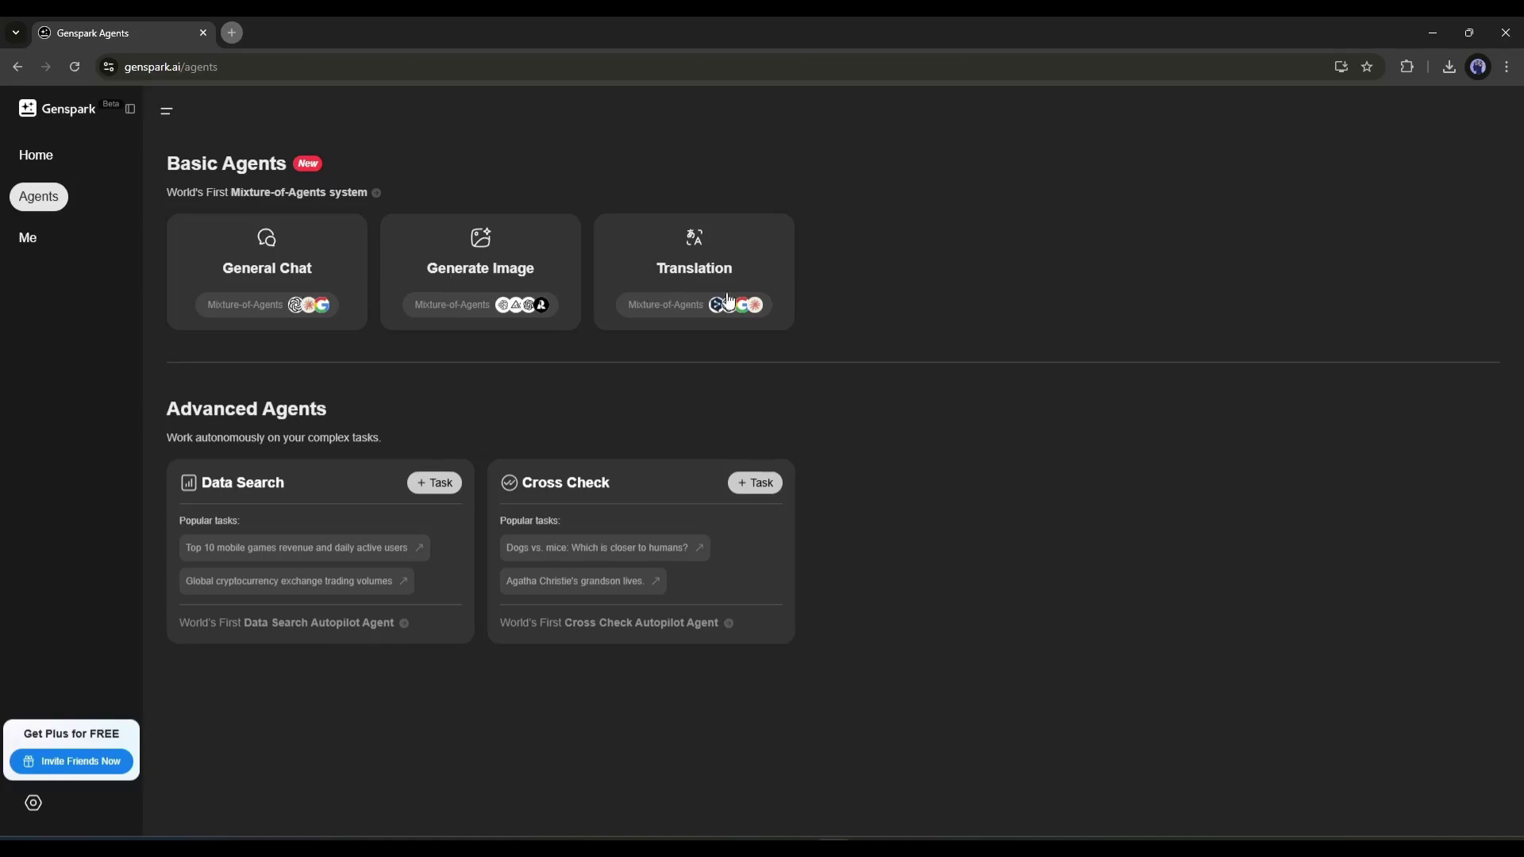
Open General Chat and switch its model to O1 Preview.
left_click(322, 260)
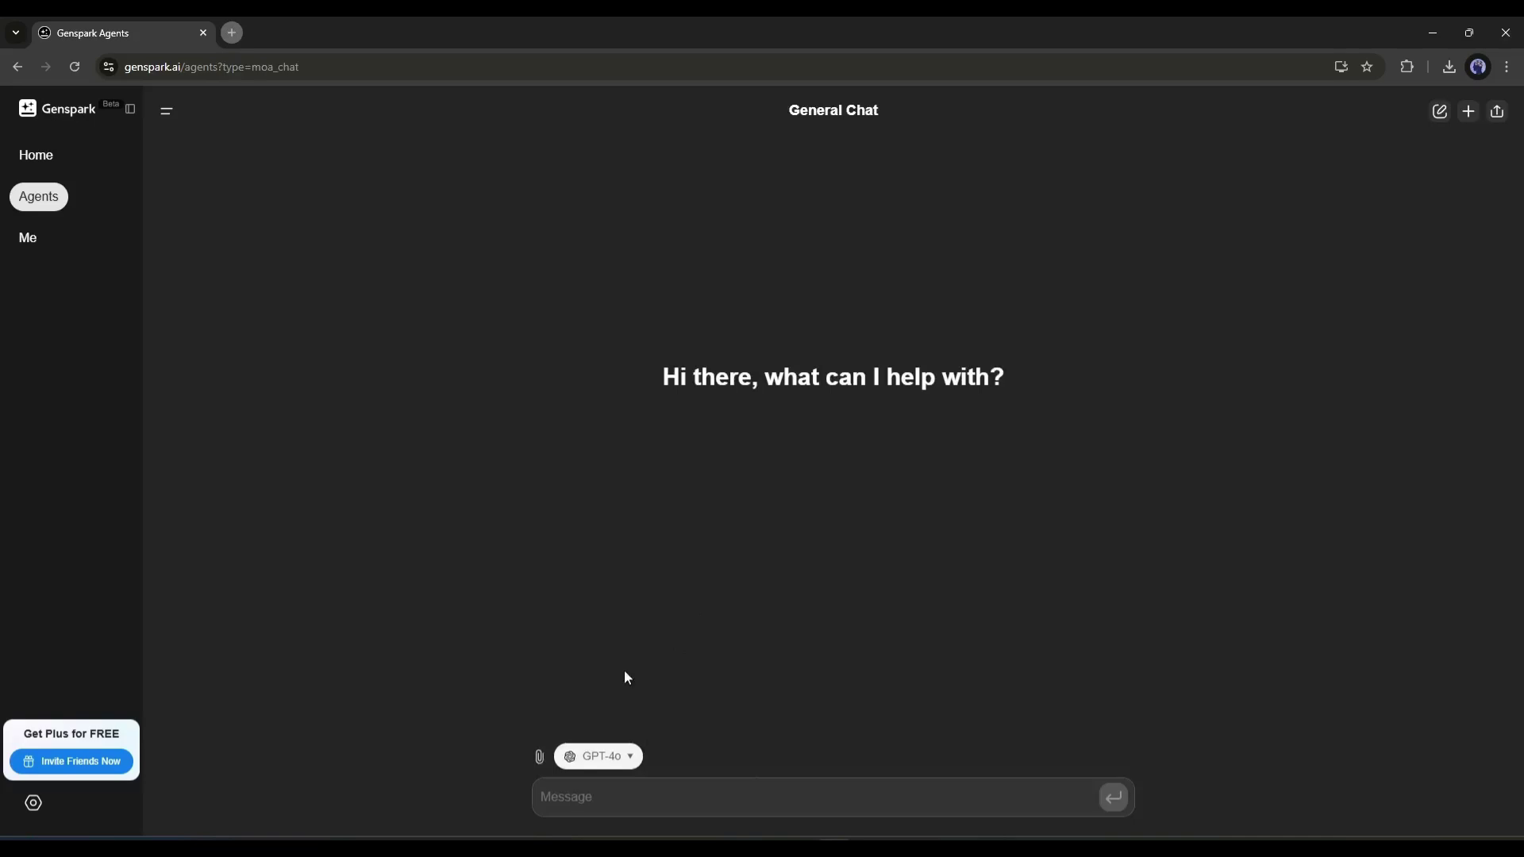
left_click(627, 757)
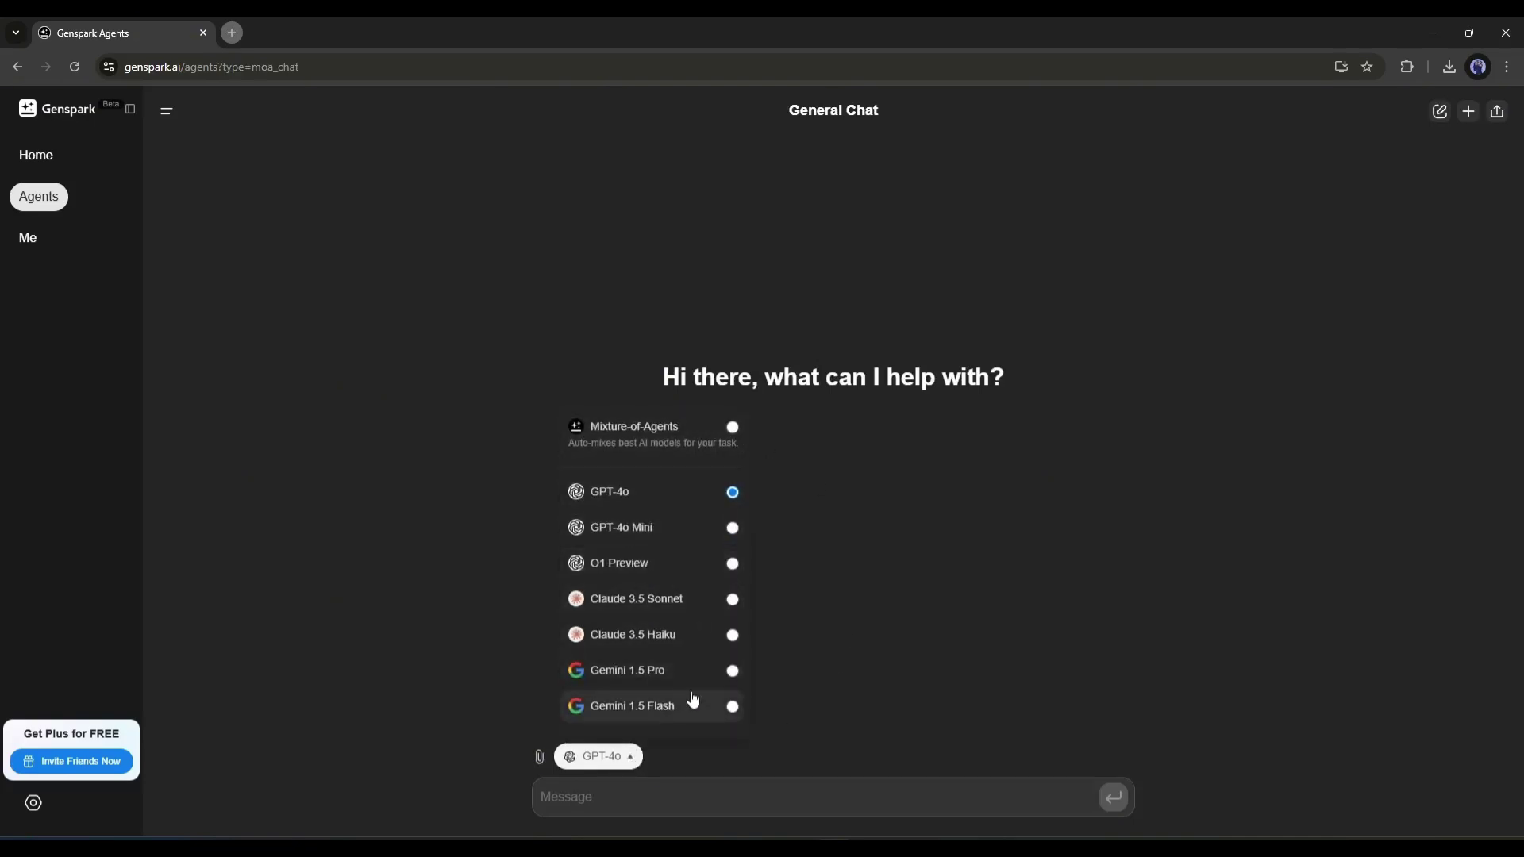
left_click(656, 573)
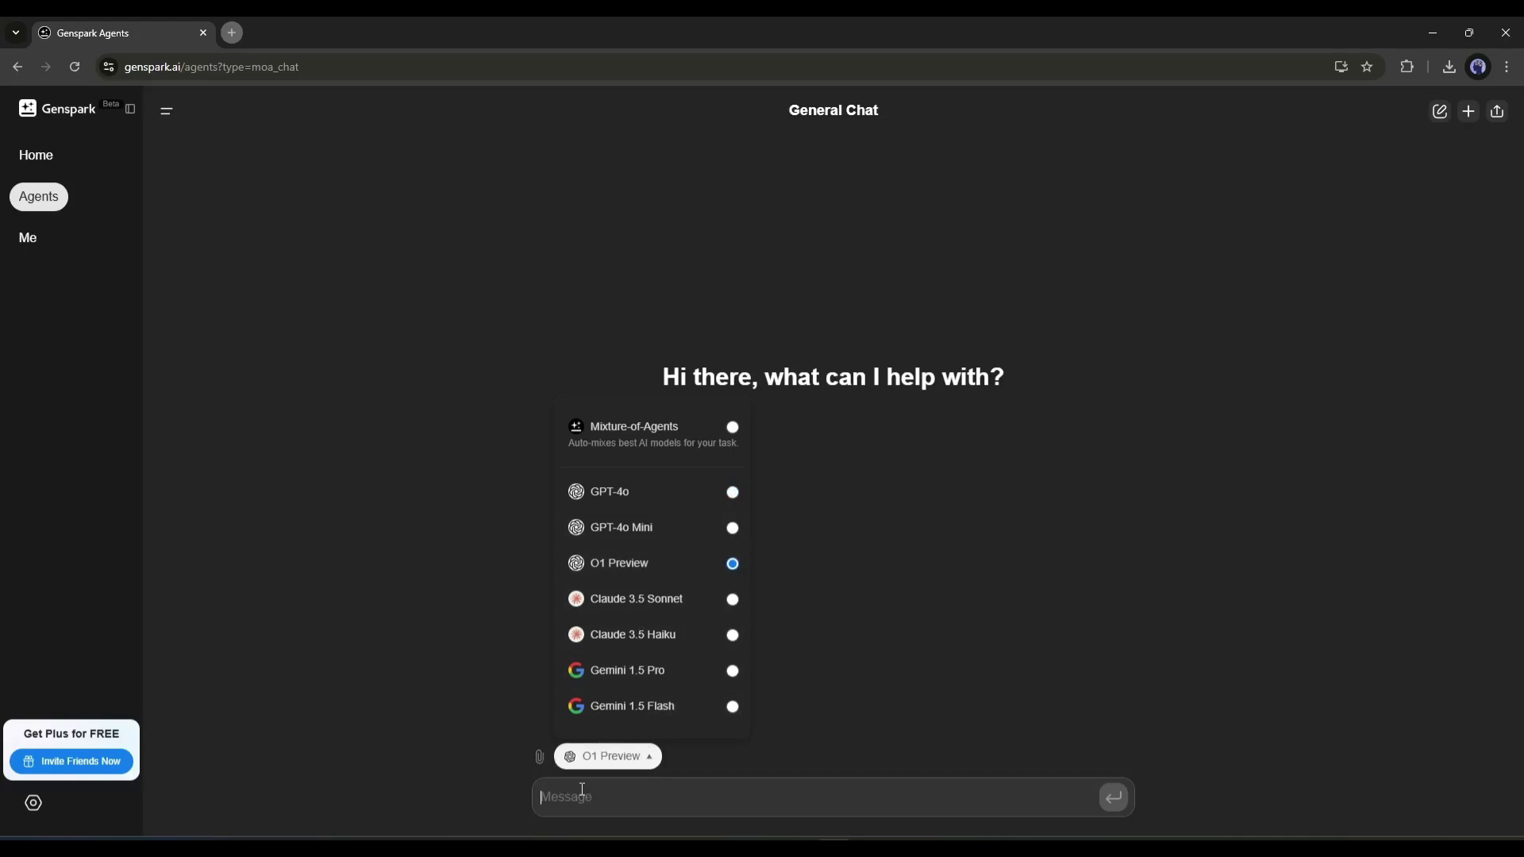
Ask 'Explain the Maxwell's equation' and send it.
type("Explian")
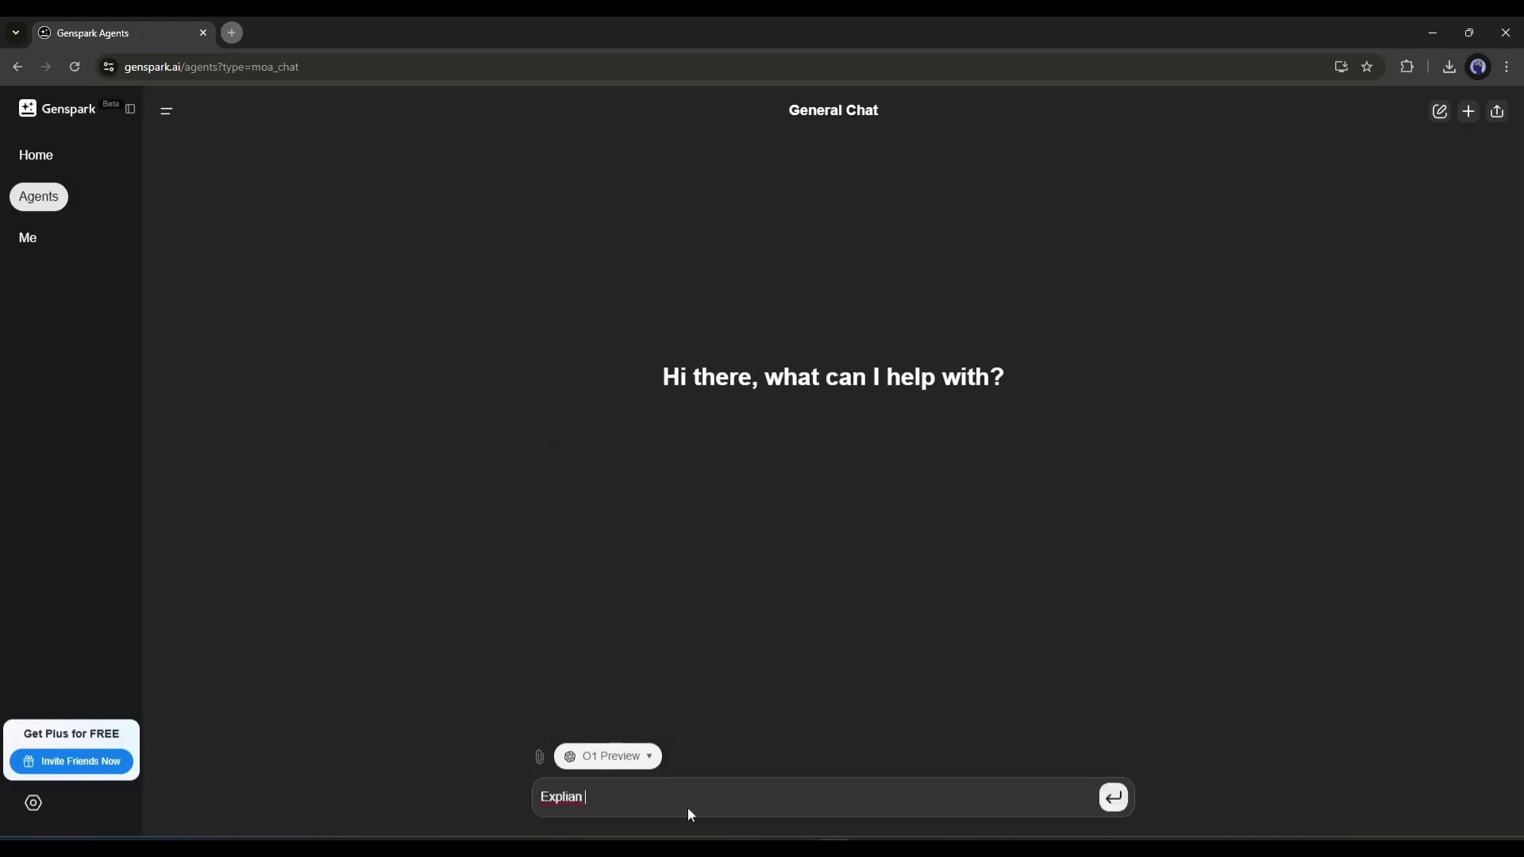
key("ctrl+BackSpace")
type("Explain in")
key("BackSpace")
key("BackSpace")
type("the Maxwell's equat")
key("BackSpace")
key("BackSpace")
key("BackSpace")
key("BackSpace")
key("BackSpace")
type("equation")
key("Return")
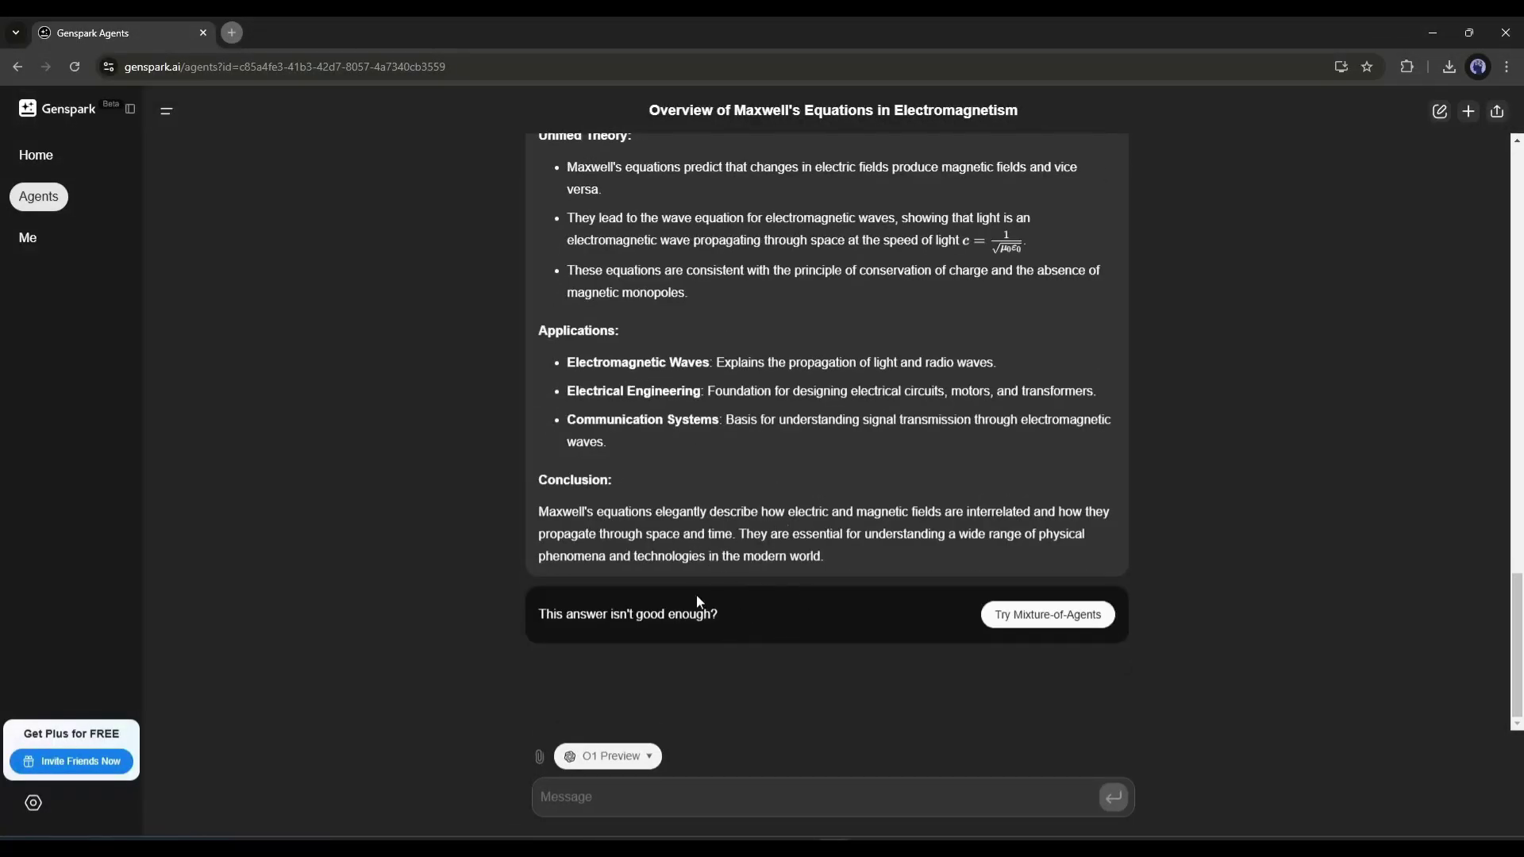
Rerun the Maxwell's equations answer with Mixture-of-Agents and scroll through the combined result.
left_click(1041, 619)
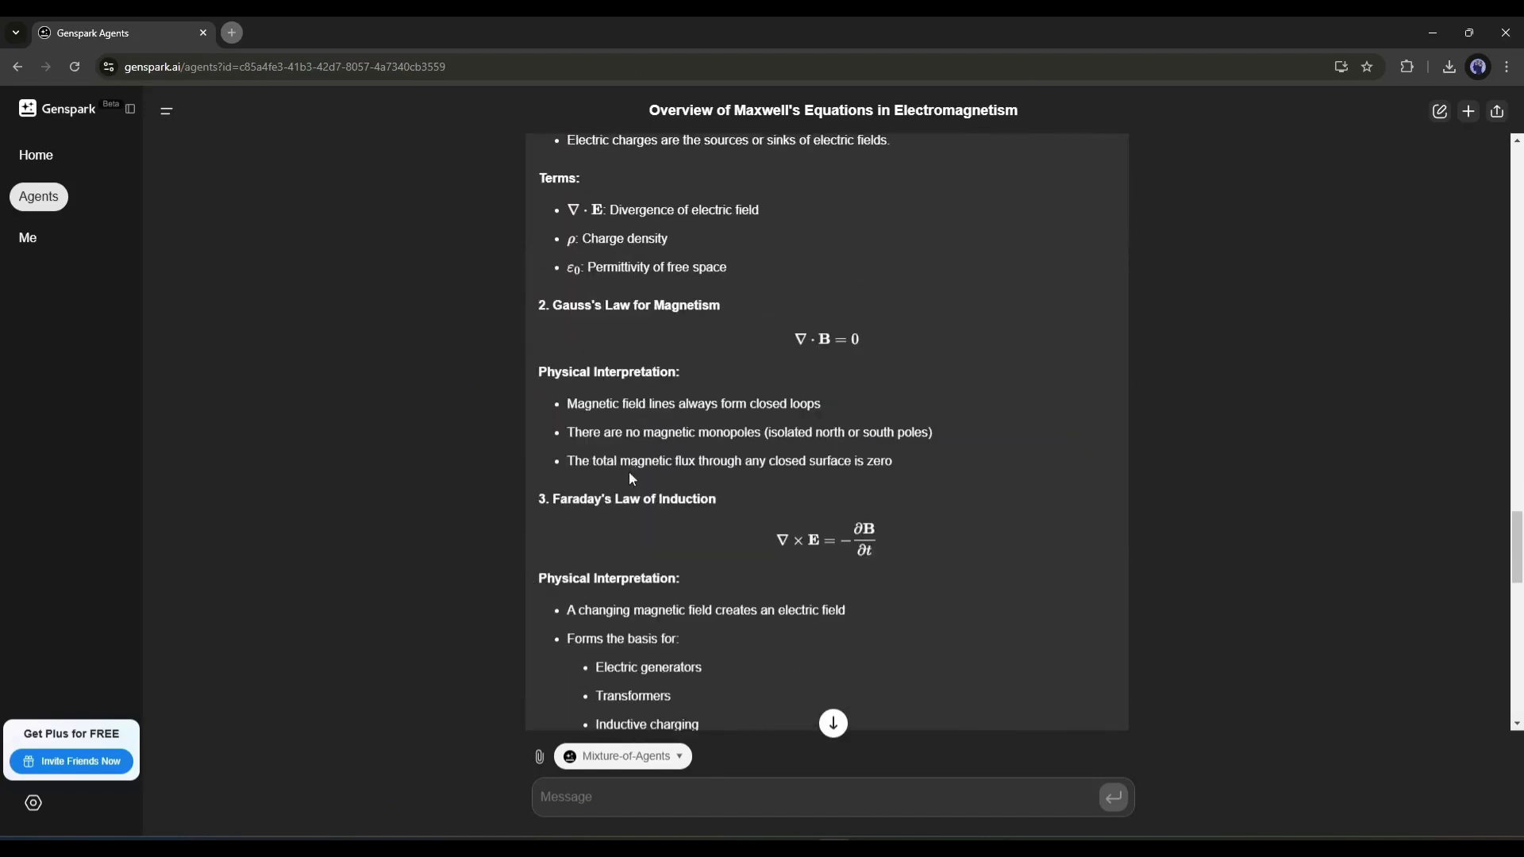
scroll(726, 512, "up", 20)
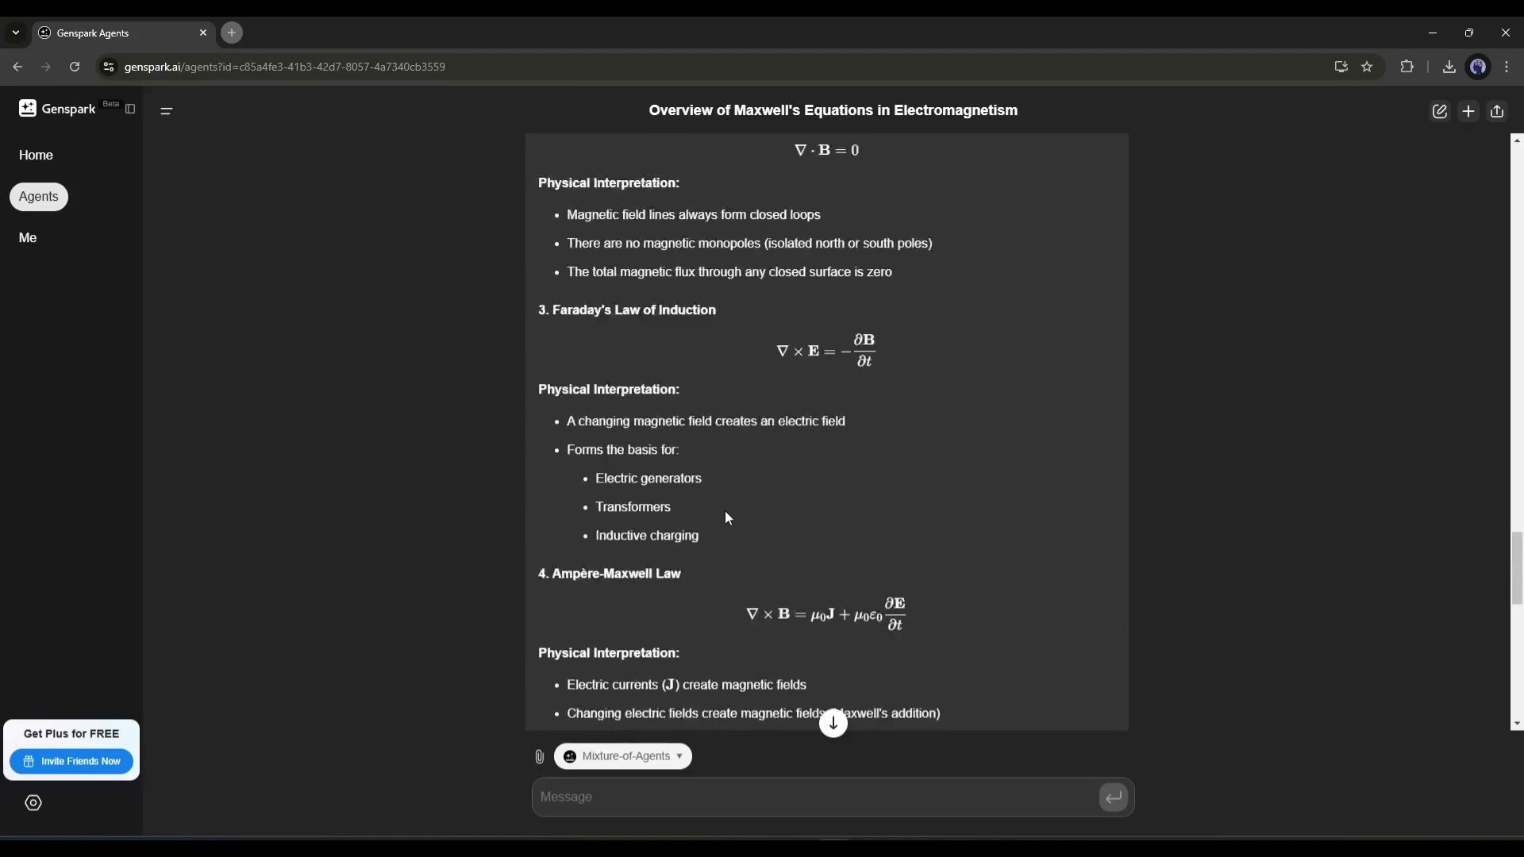
scroll(658, 379, "down", 15)
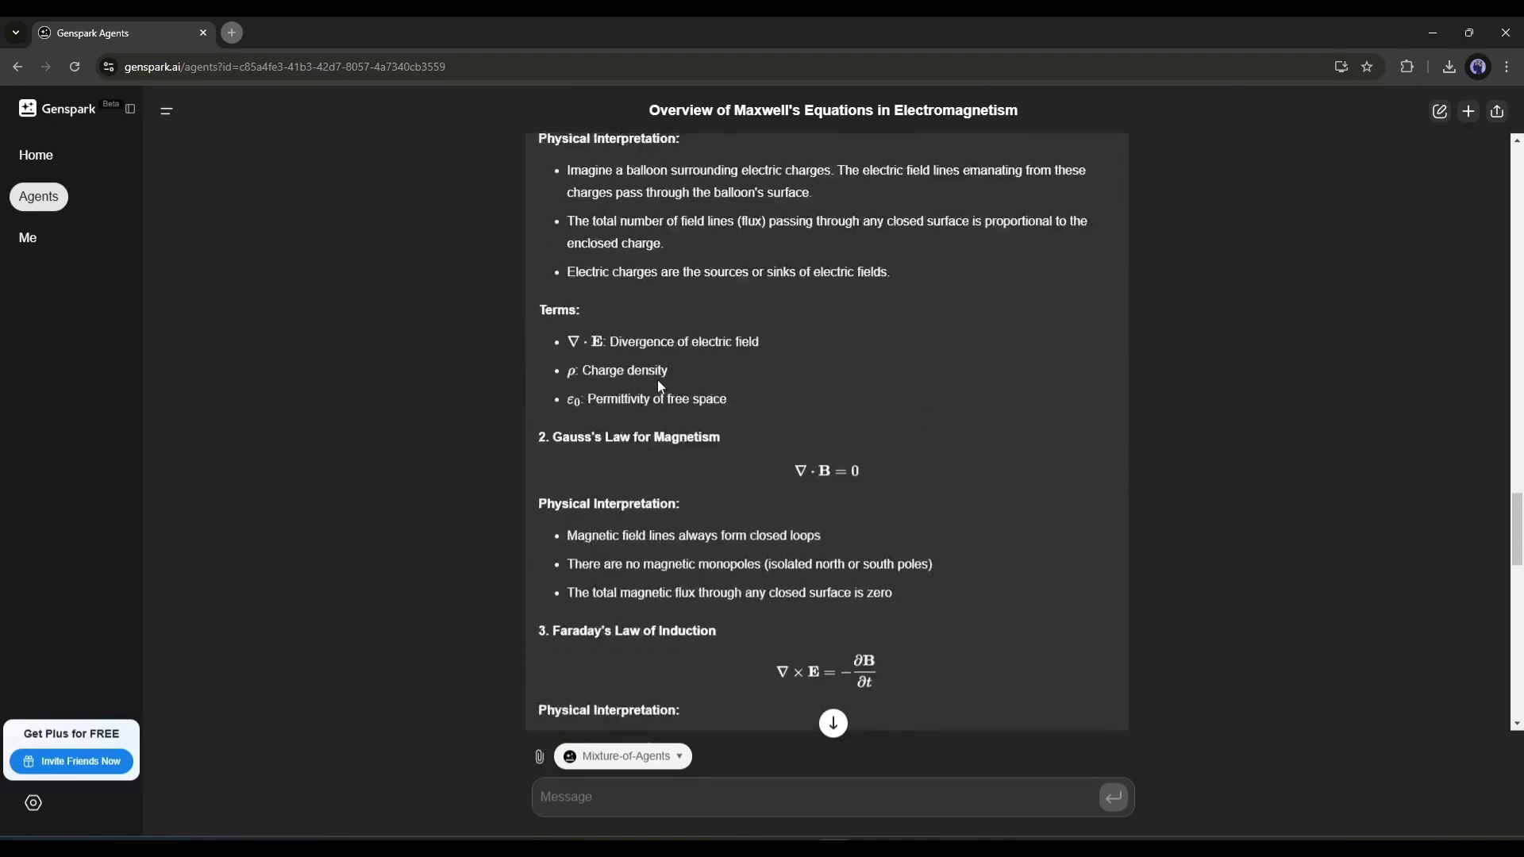
scroll(658, 385, "down", 3)
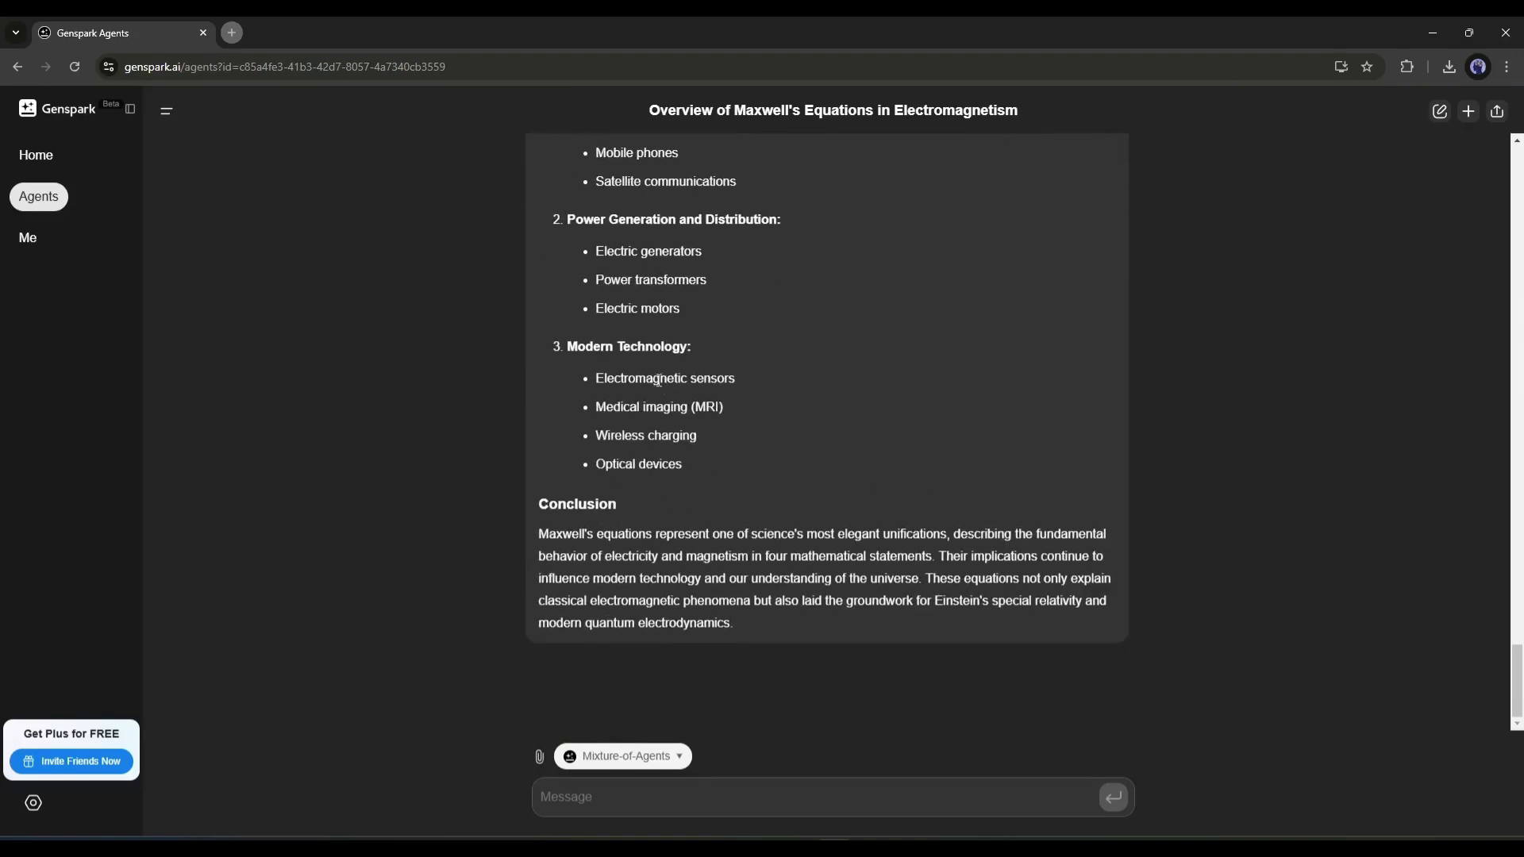
left_click(669, 758)
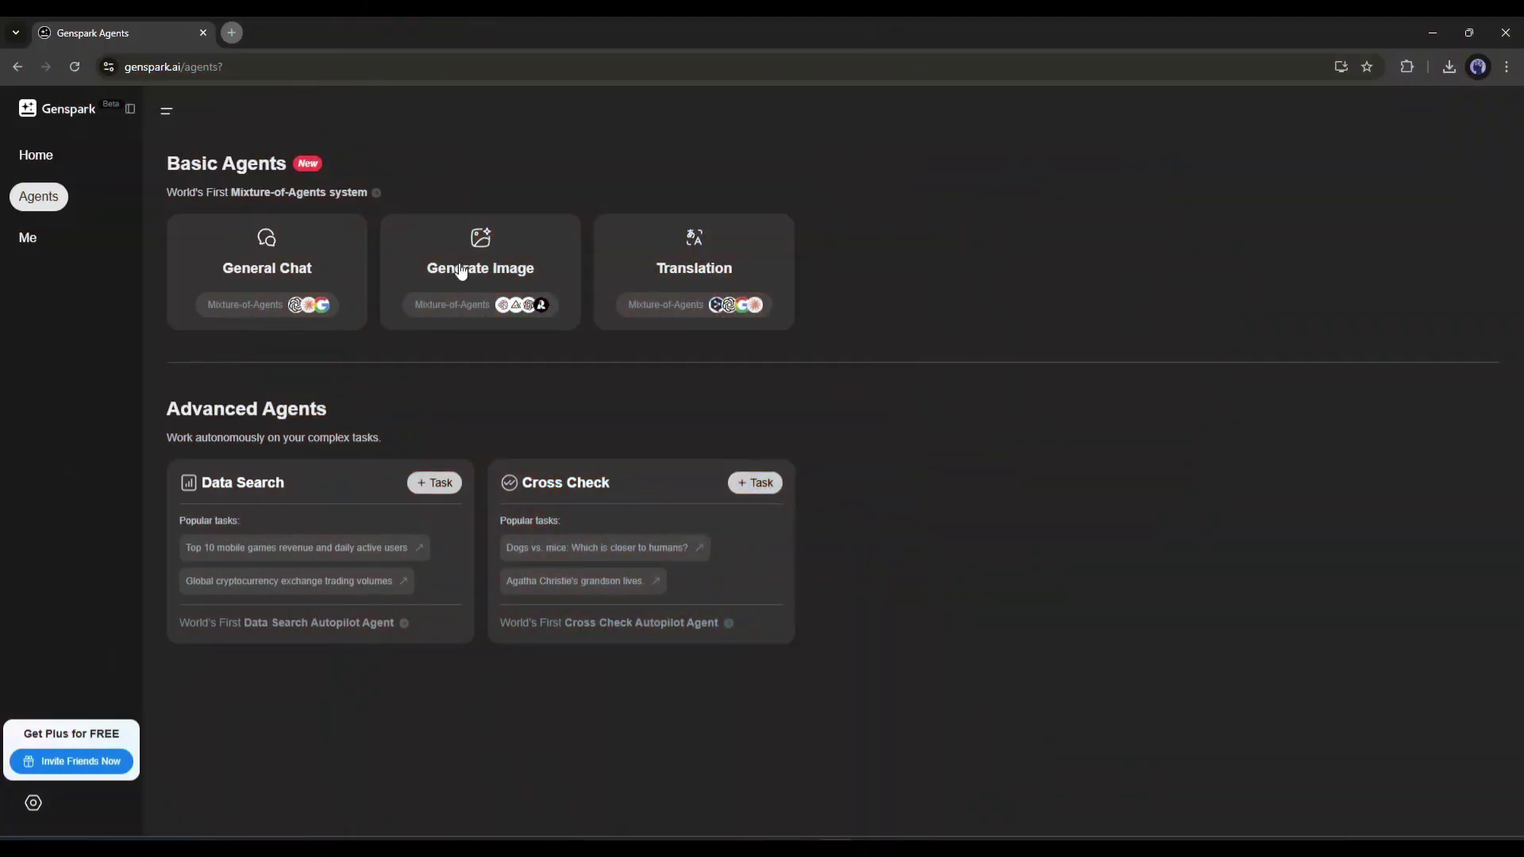
In Generate Image, send 'A 25 years old beautiful lady taking selfie o her iPhone' with Auto Prompt on.
left_click(520, 265)
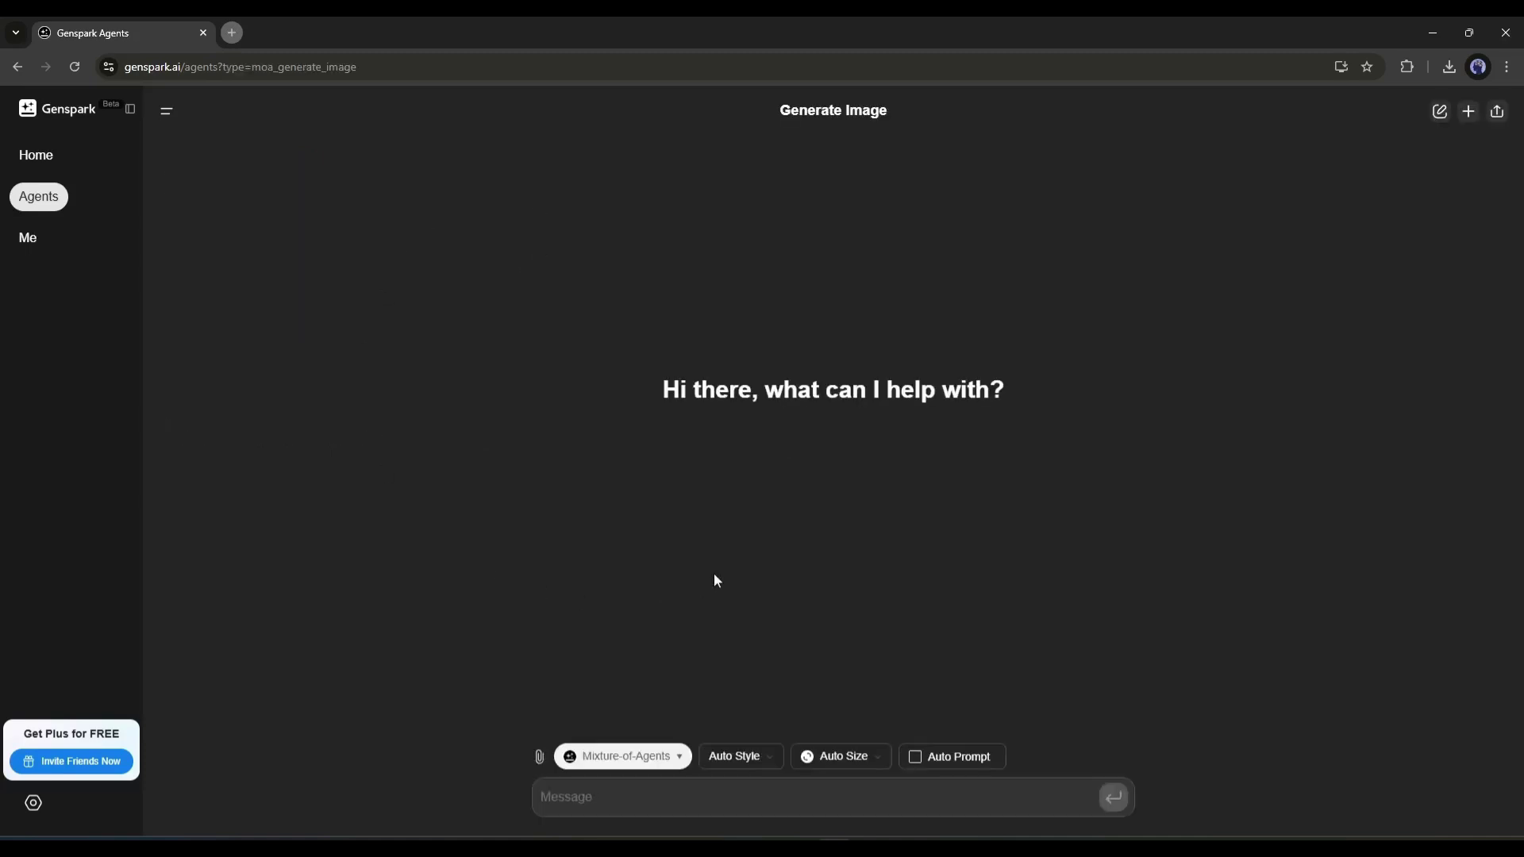
left_click(676, 762)
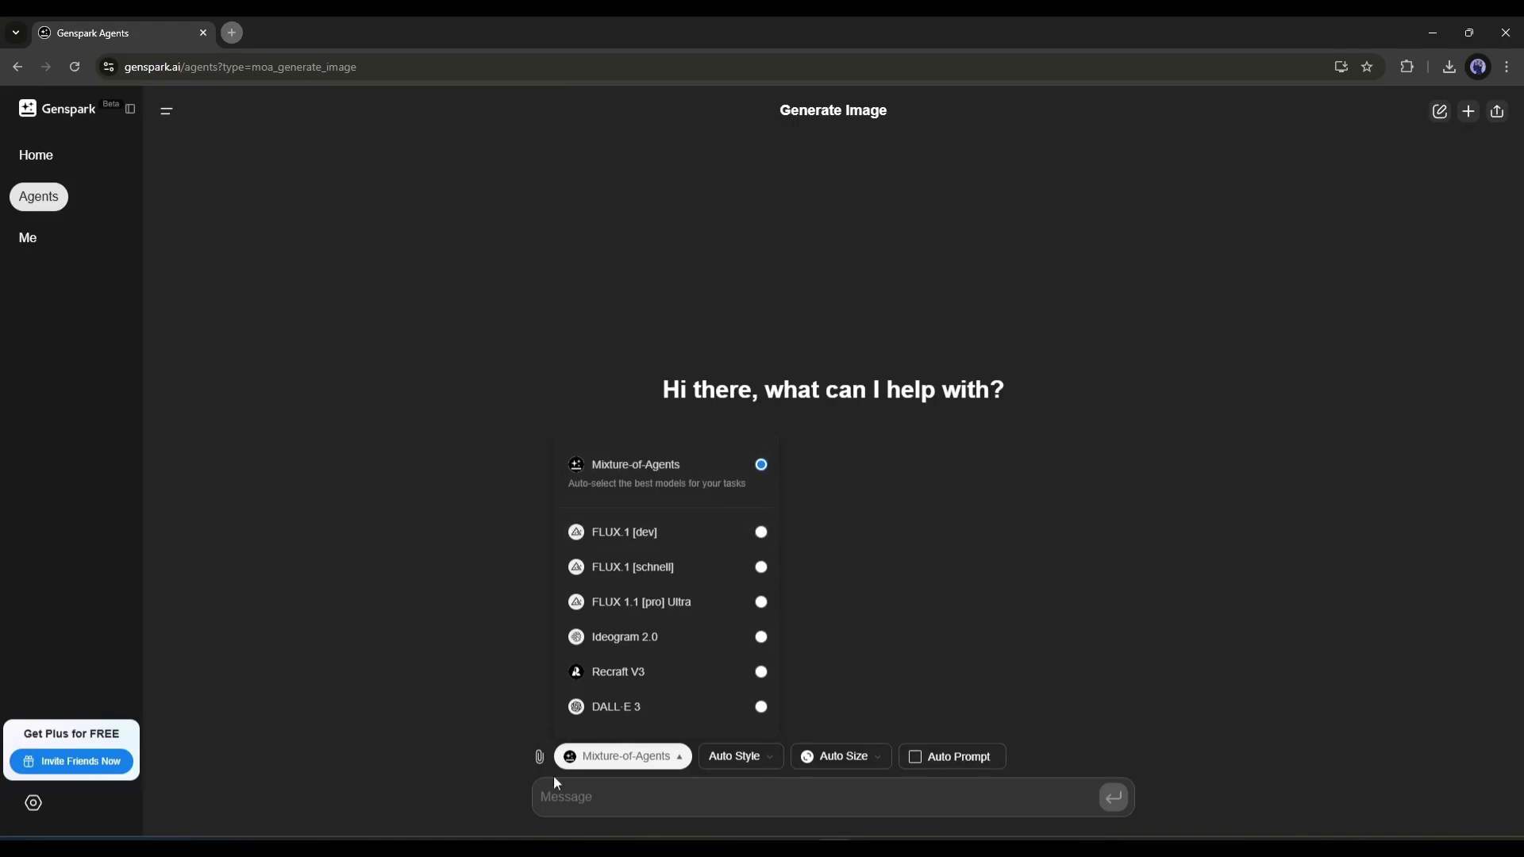
left_click(621, 796)
type("A")
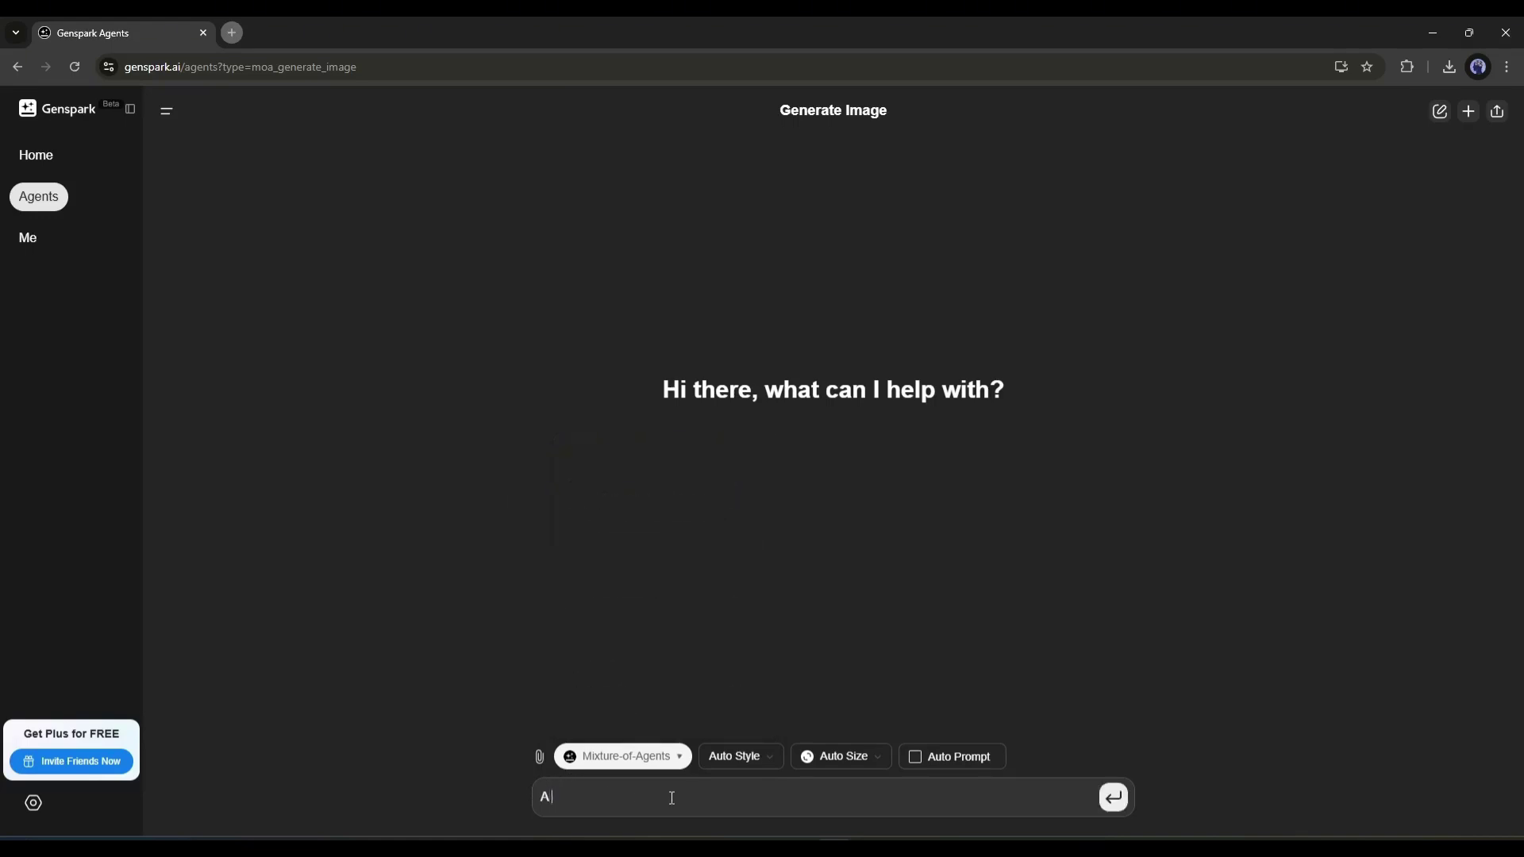
type(" 25 years old beautiful lady taking selfie o her iPh")
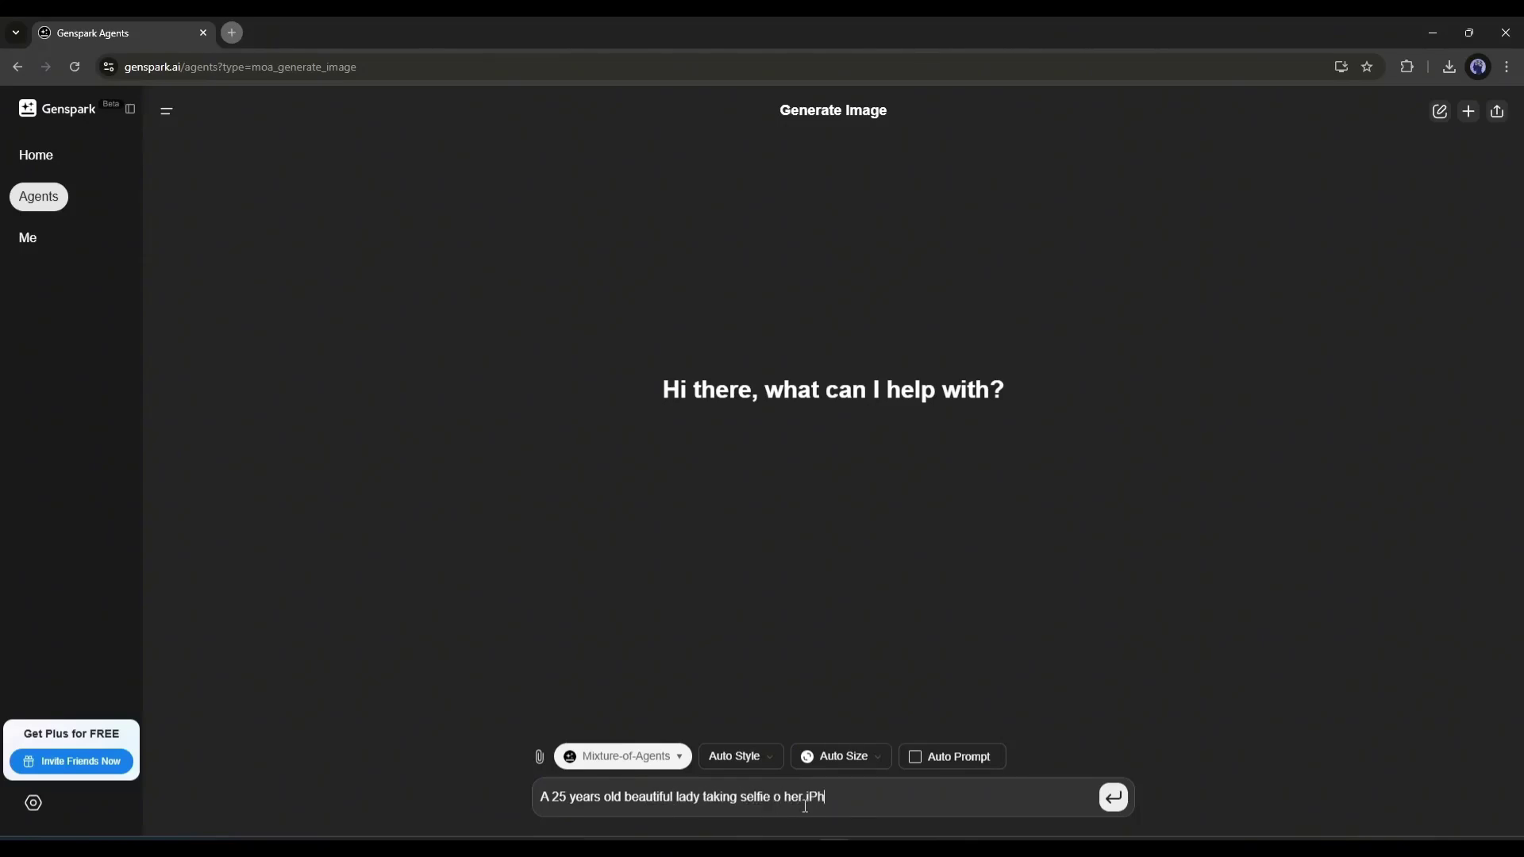
type("one")
left_click(734, 756)
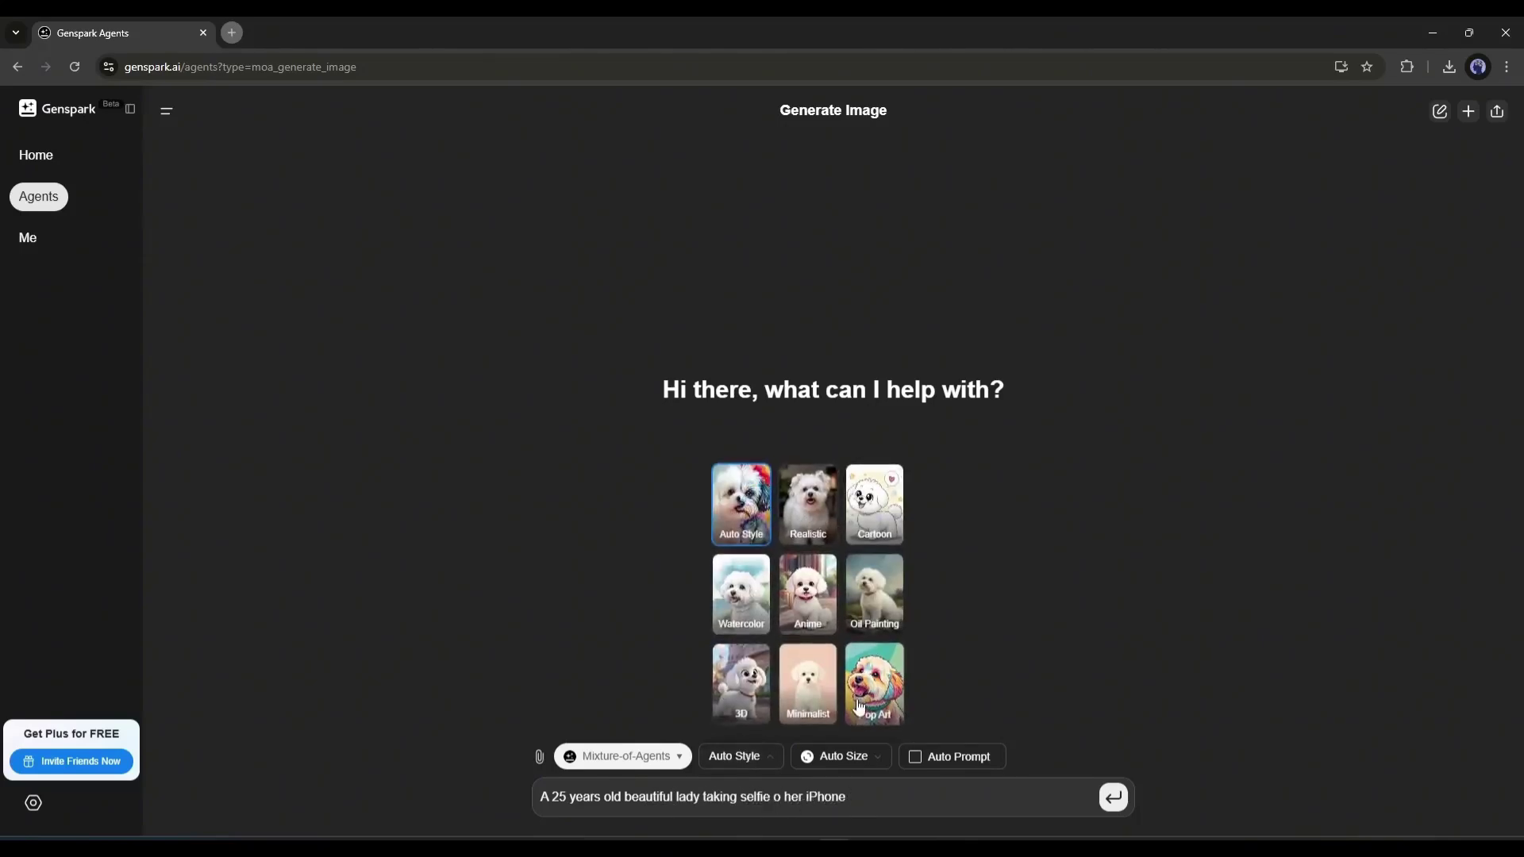
left_click(832, 755)
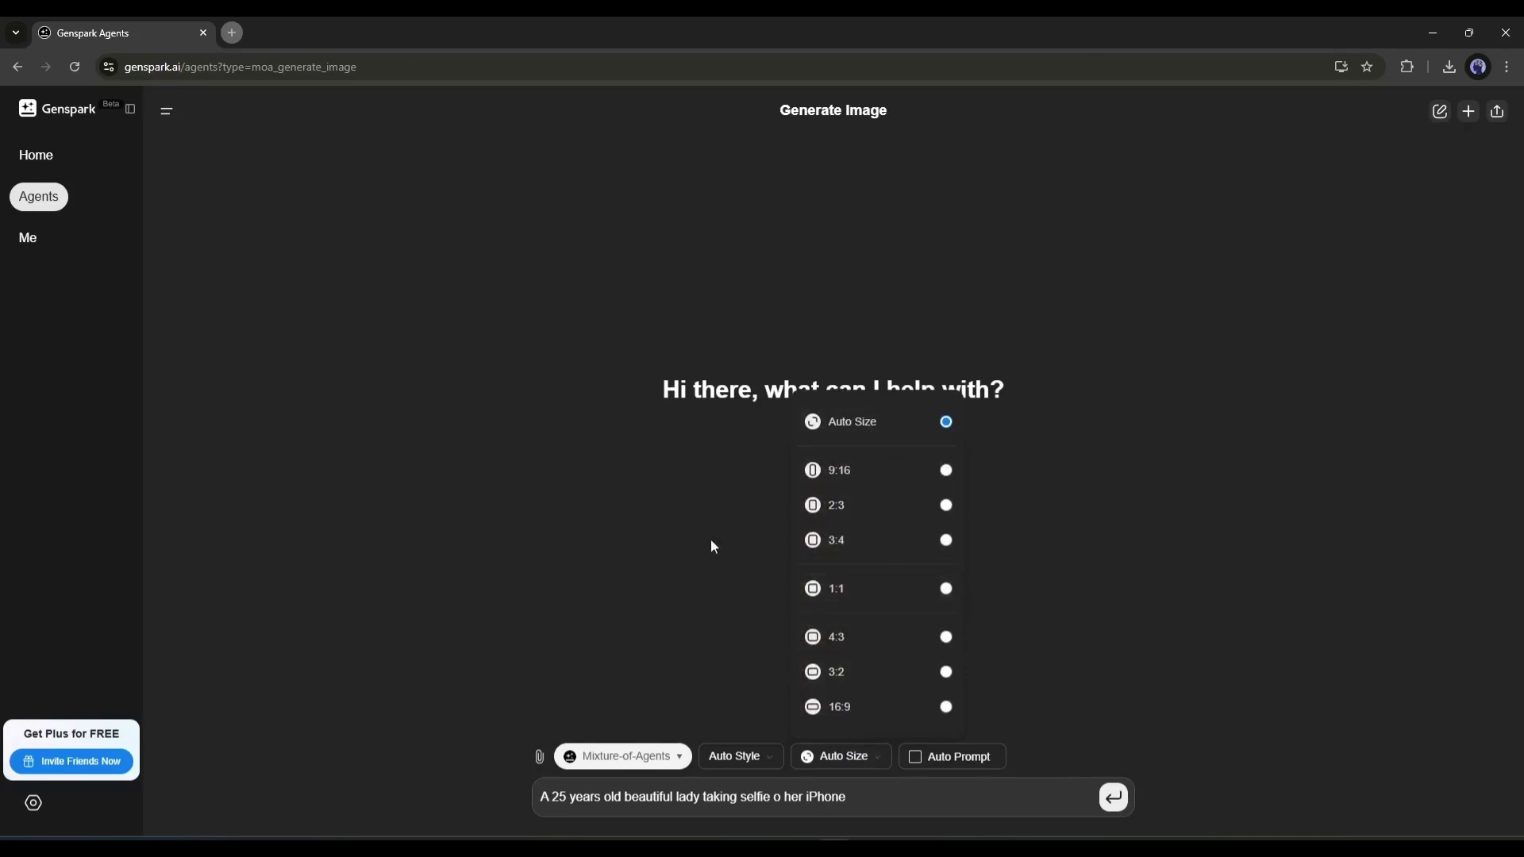
left_click(956, 766)
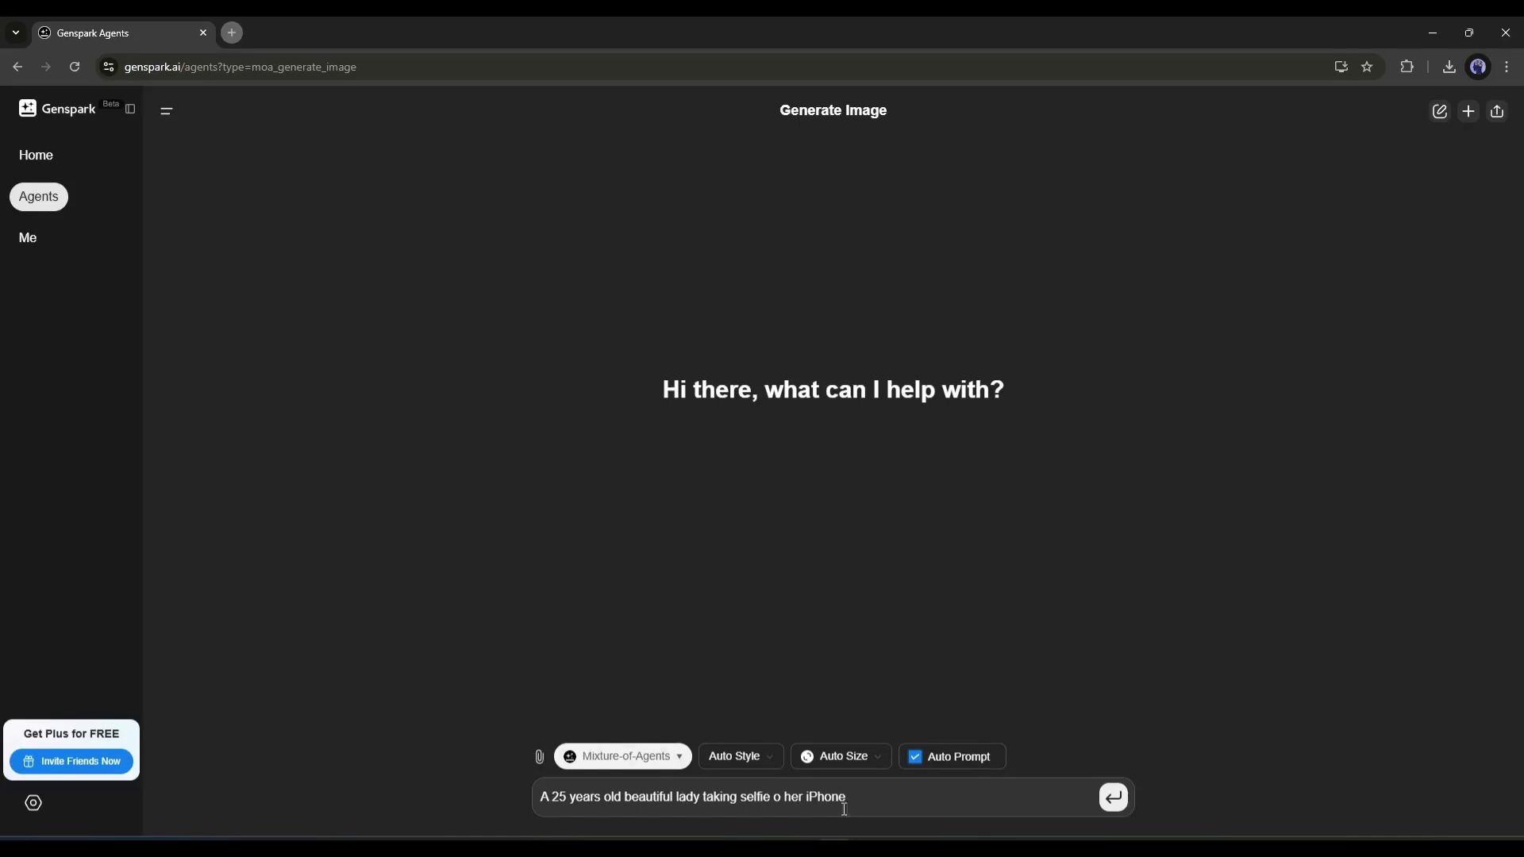
left_click(1124, 805)
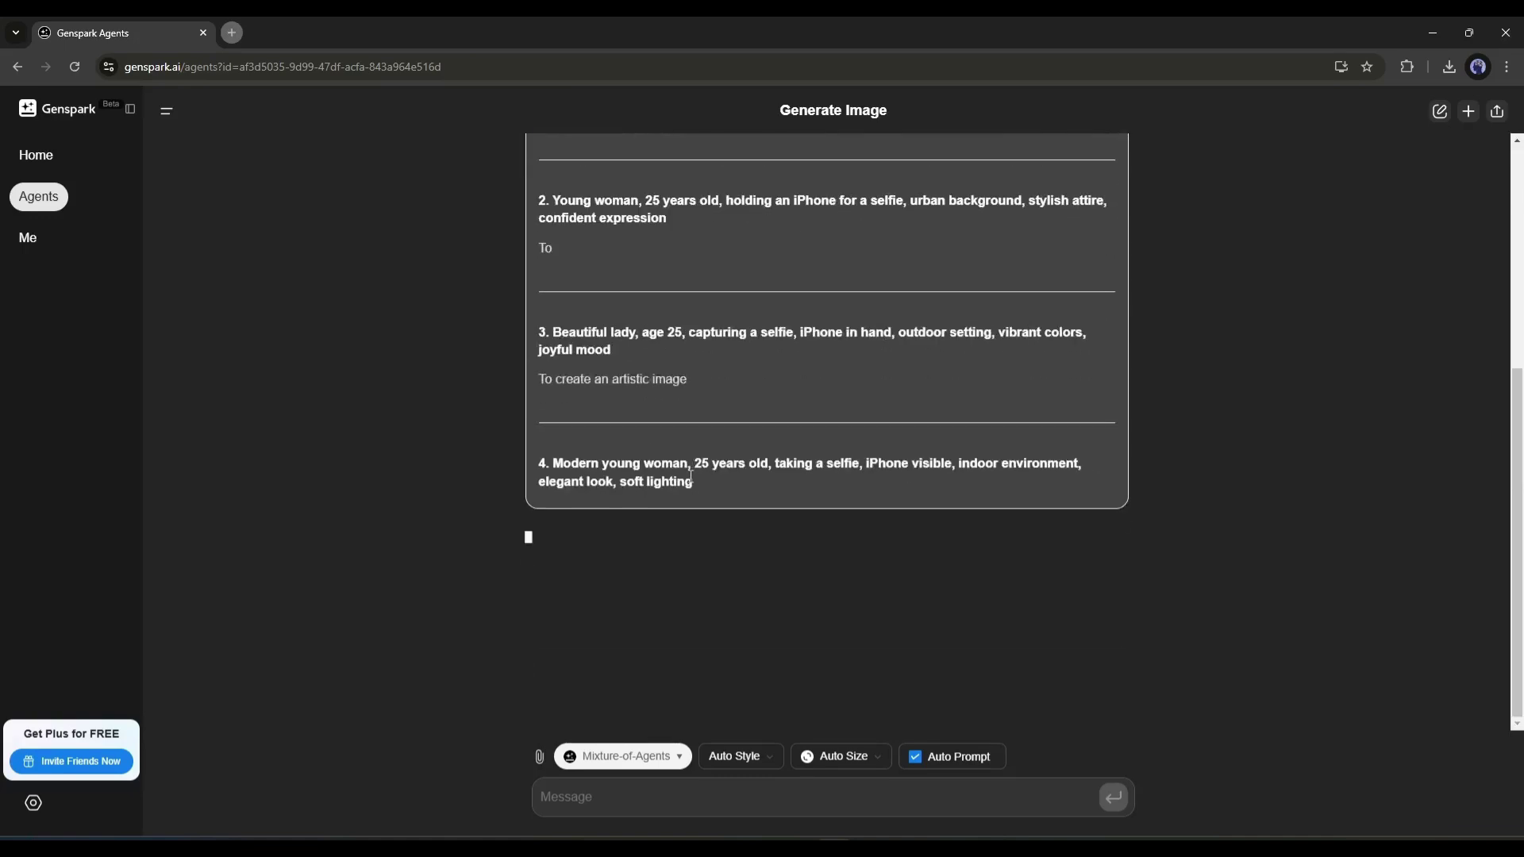
Scroll through the four Auto Prompt Reflection selfie prompt variants.
scroll(722, 506, "up", 3)
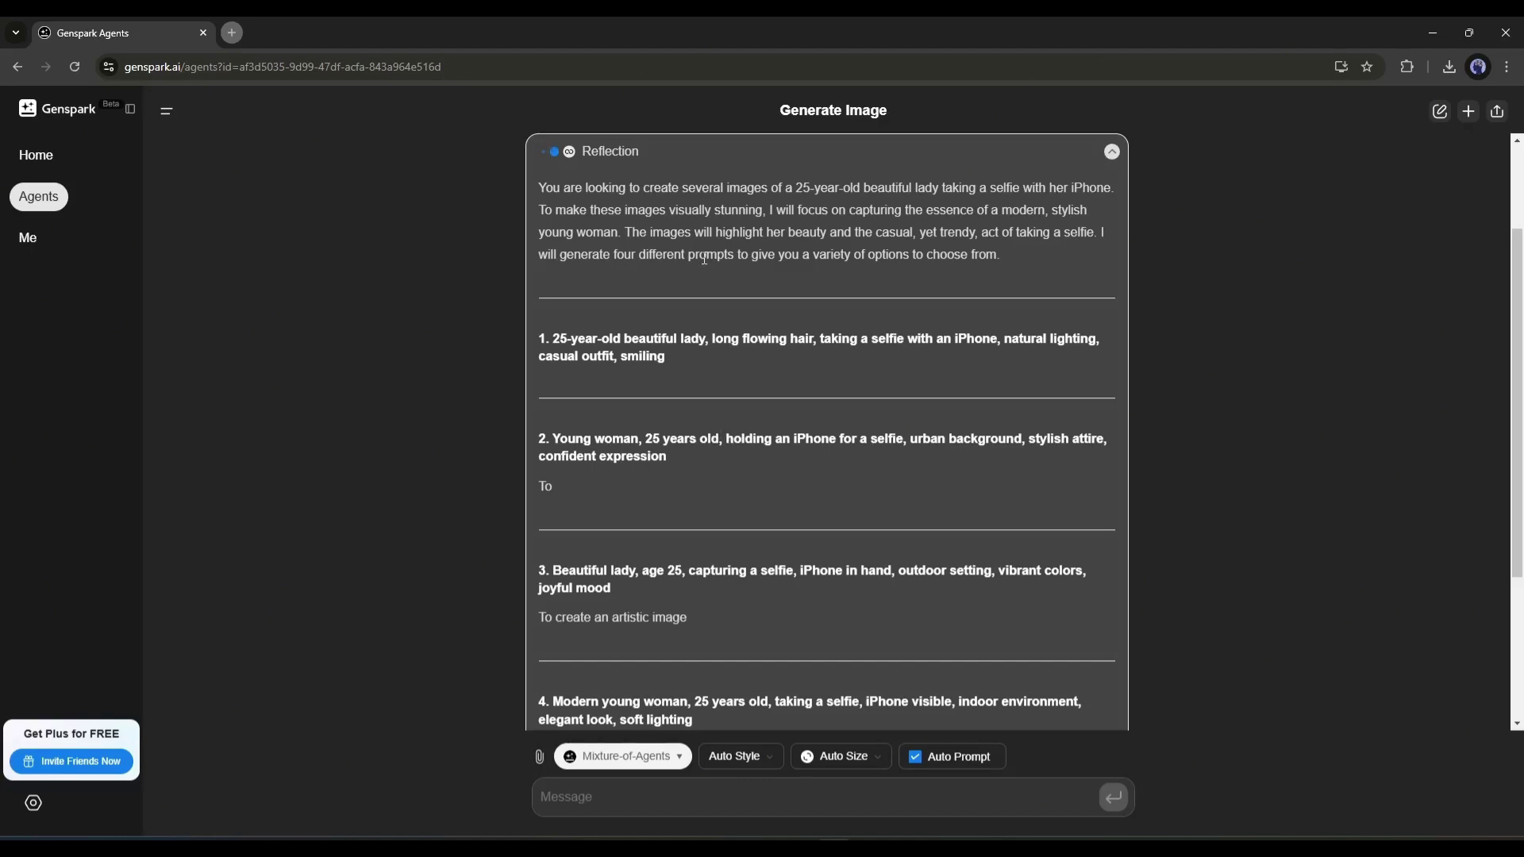
left_click_drag(704, 259, 1002, 257)
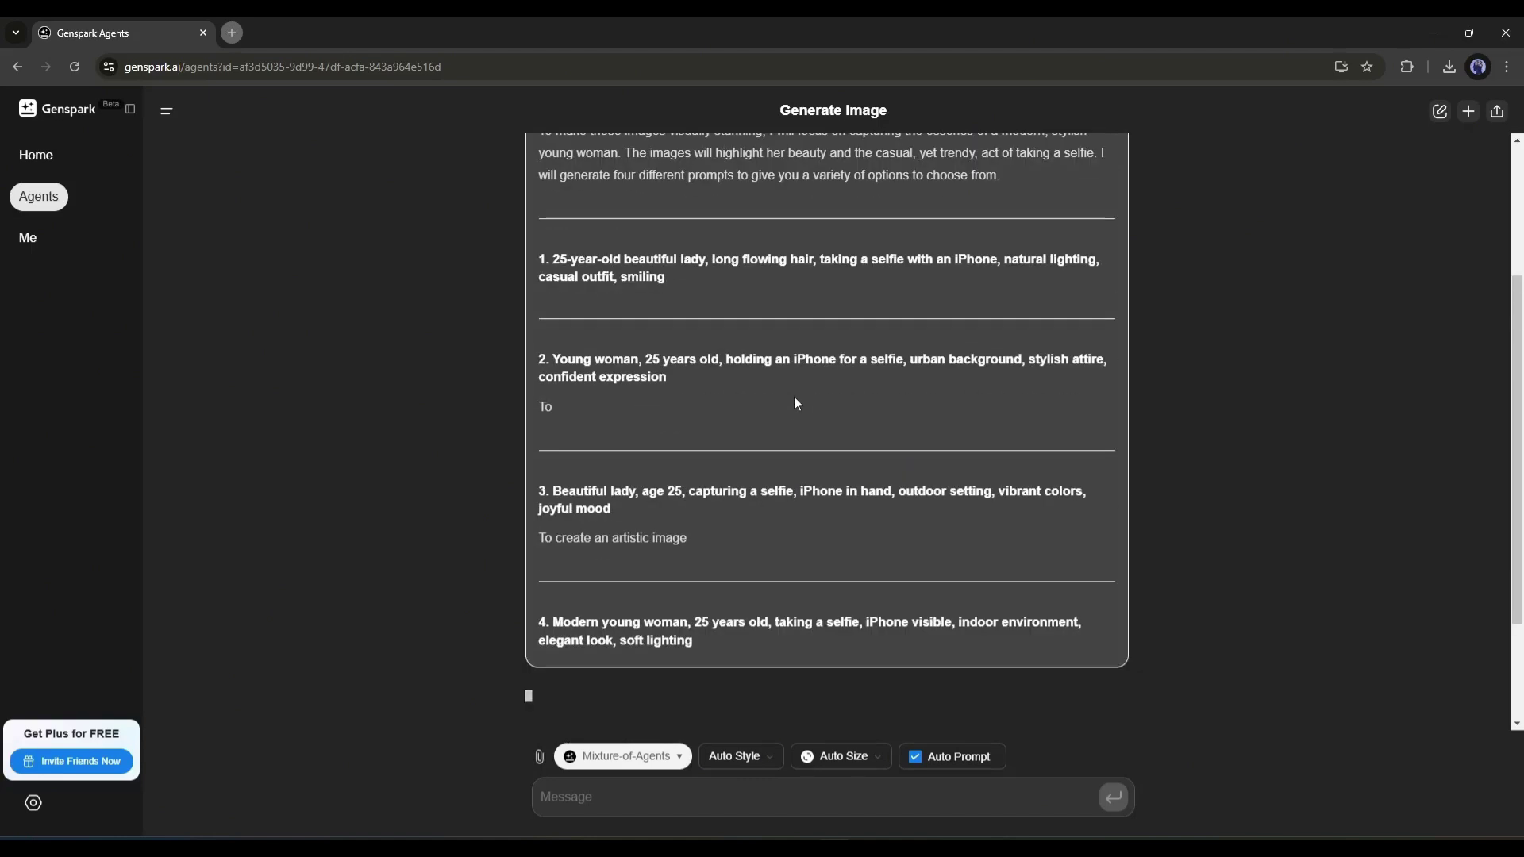
scroll(796, 403, "up", 1)
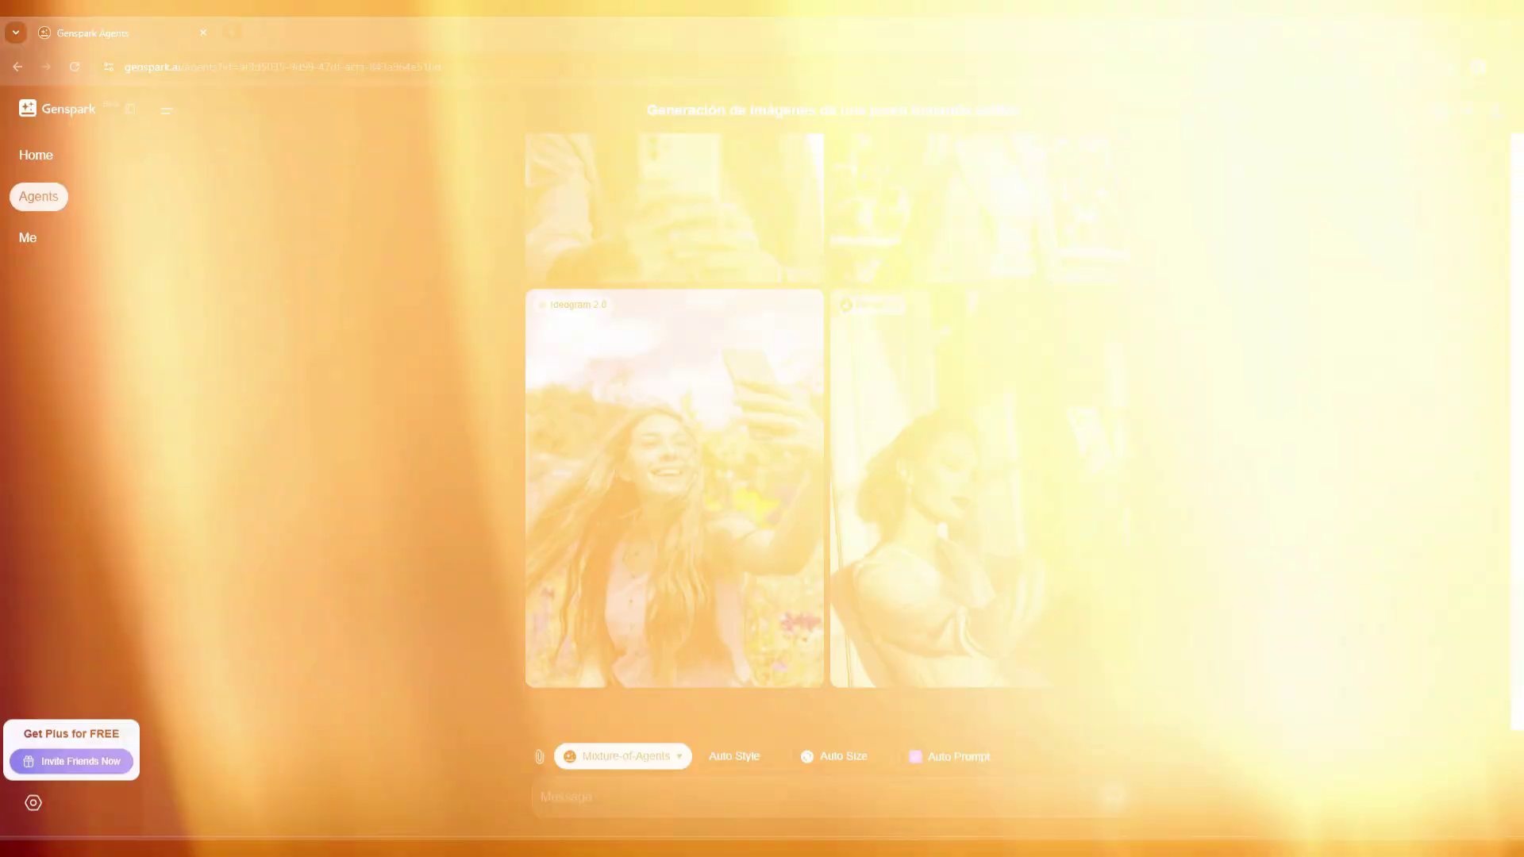
scroll(921, 534, "up", 3)
scroll(920, 534, "up", 2)
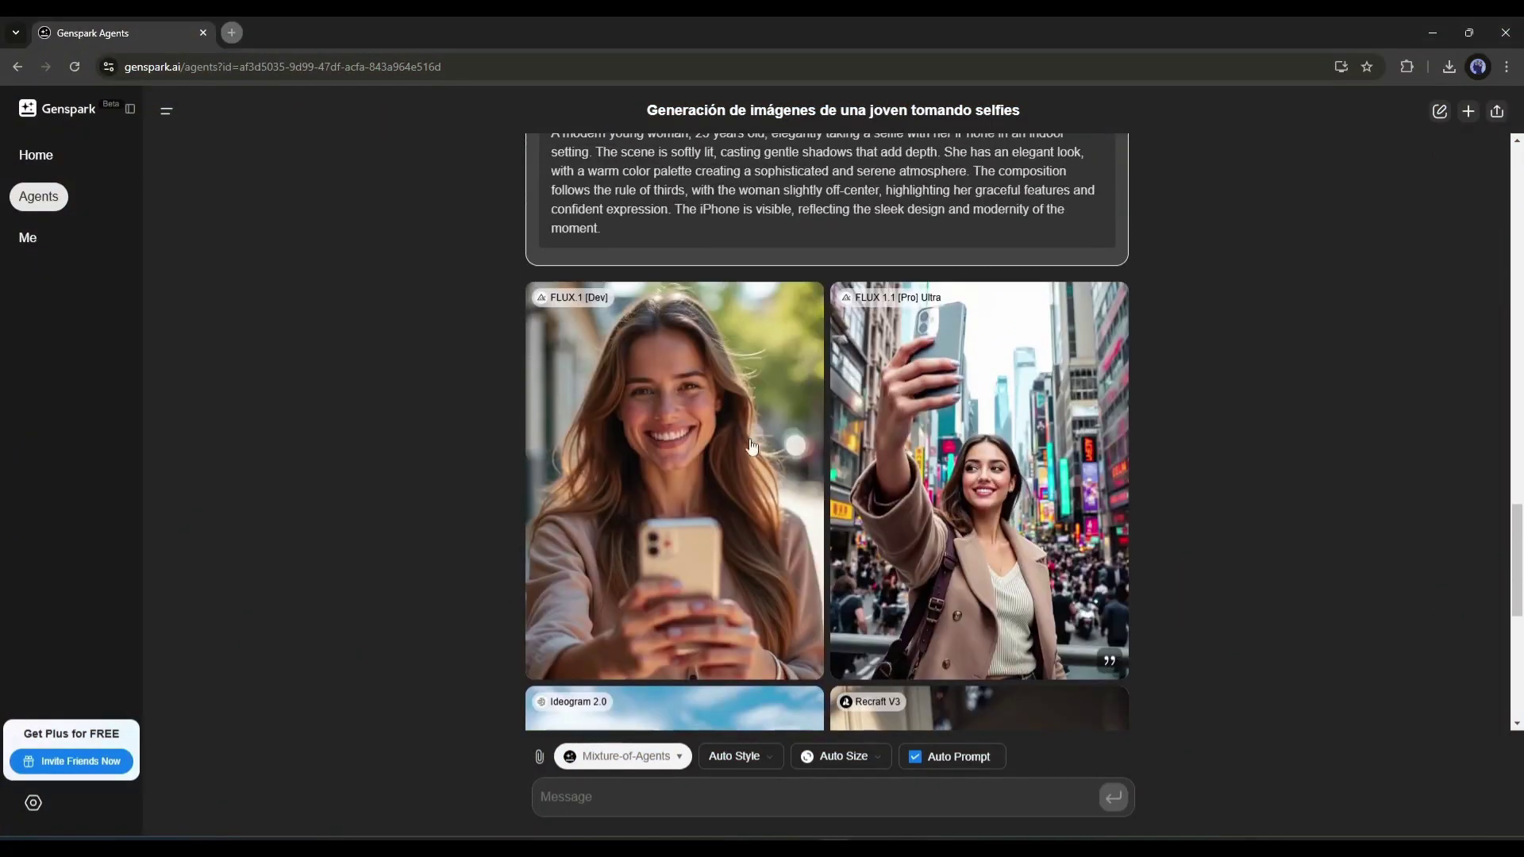
left_click(657, 467)
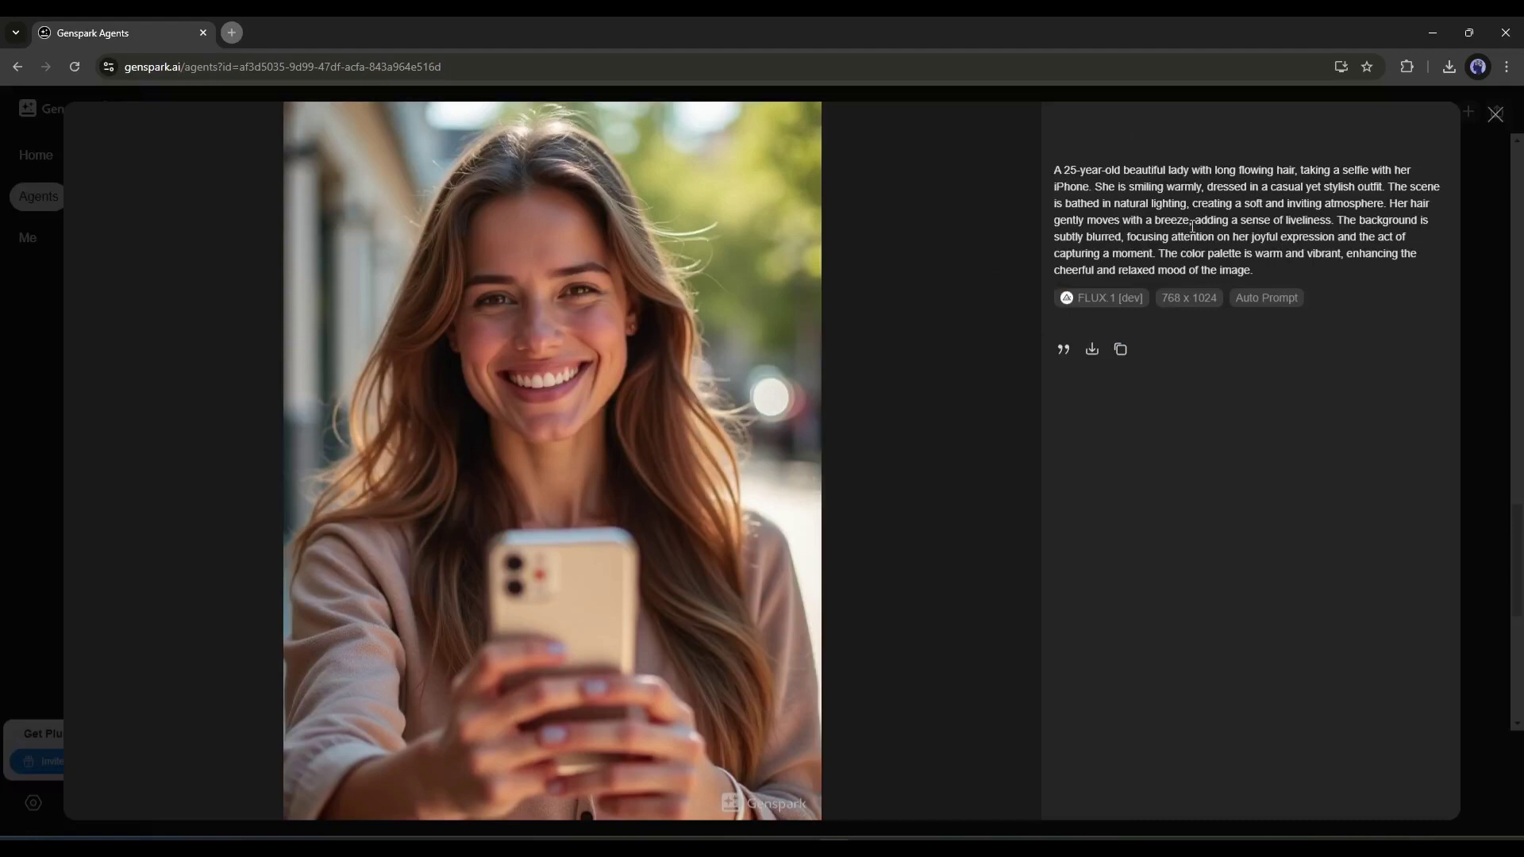
left_click(1494, 115)
left_click(997, 421)
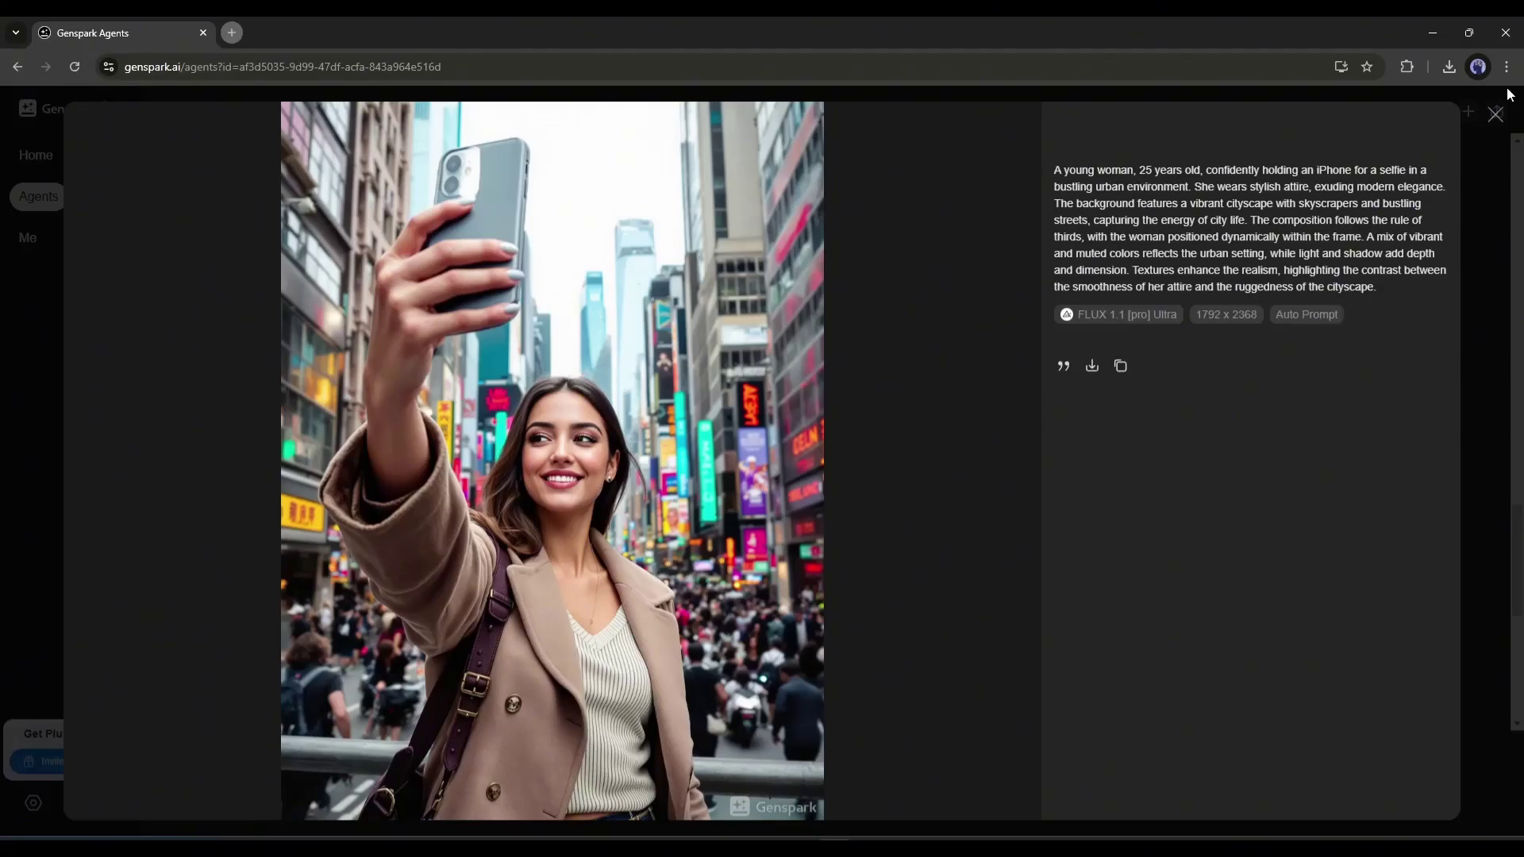
left_click(1496, 115)
scroll(873, 477, "down", 5)
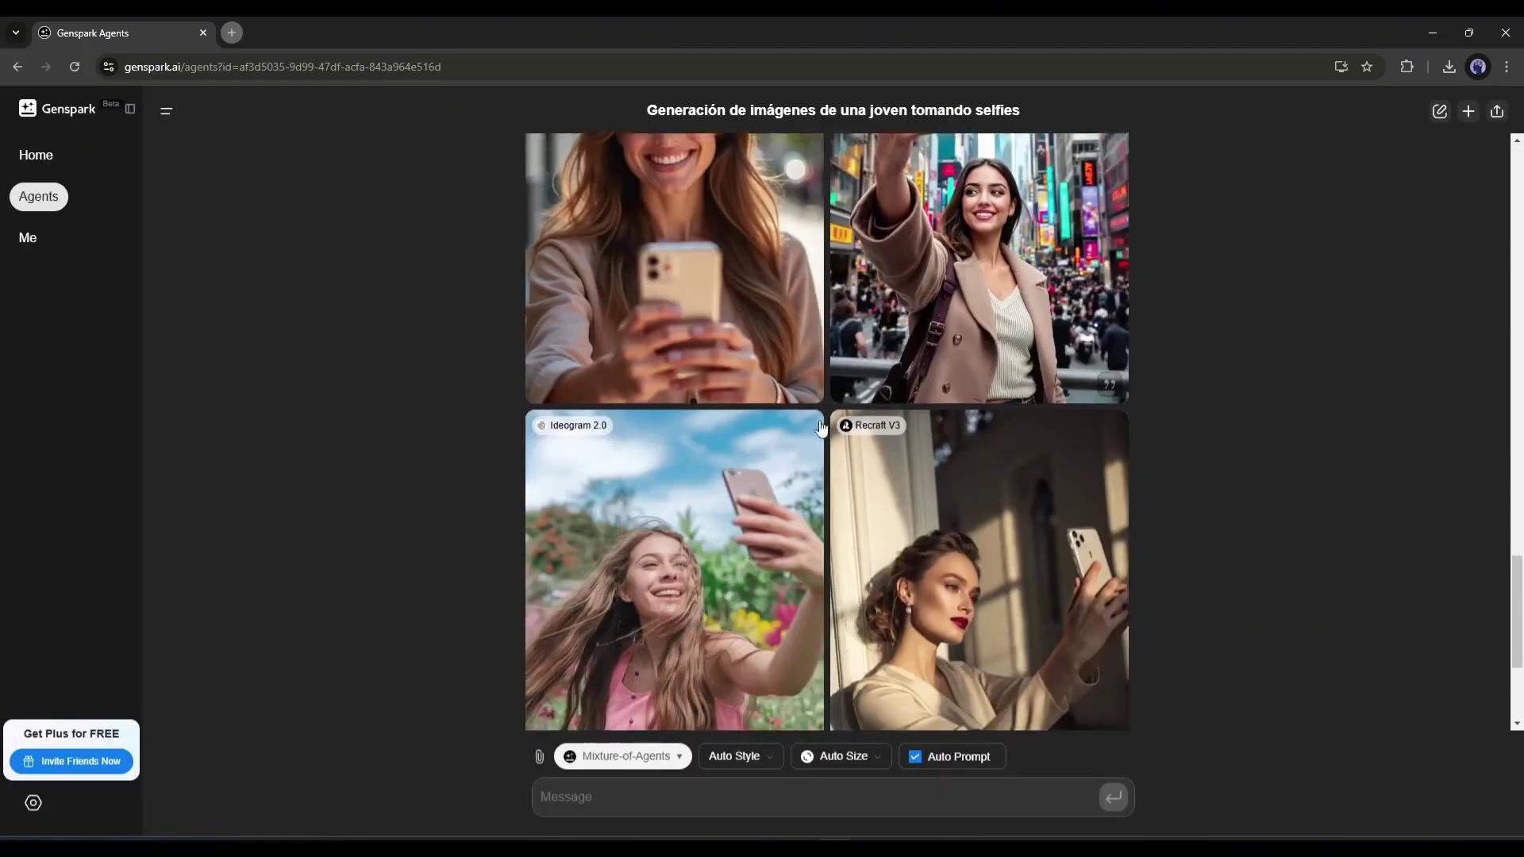
left_click(674, 476)
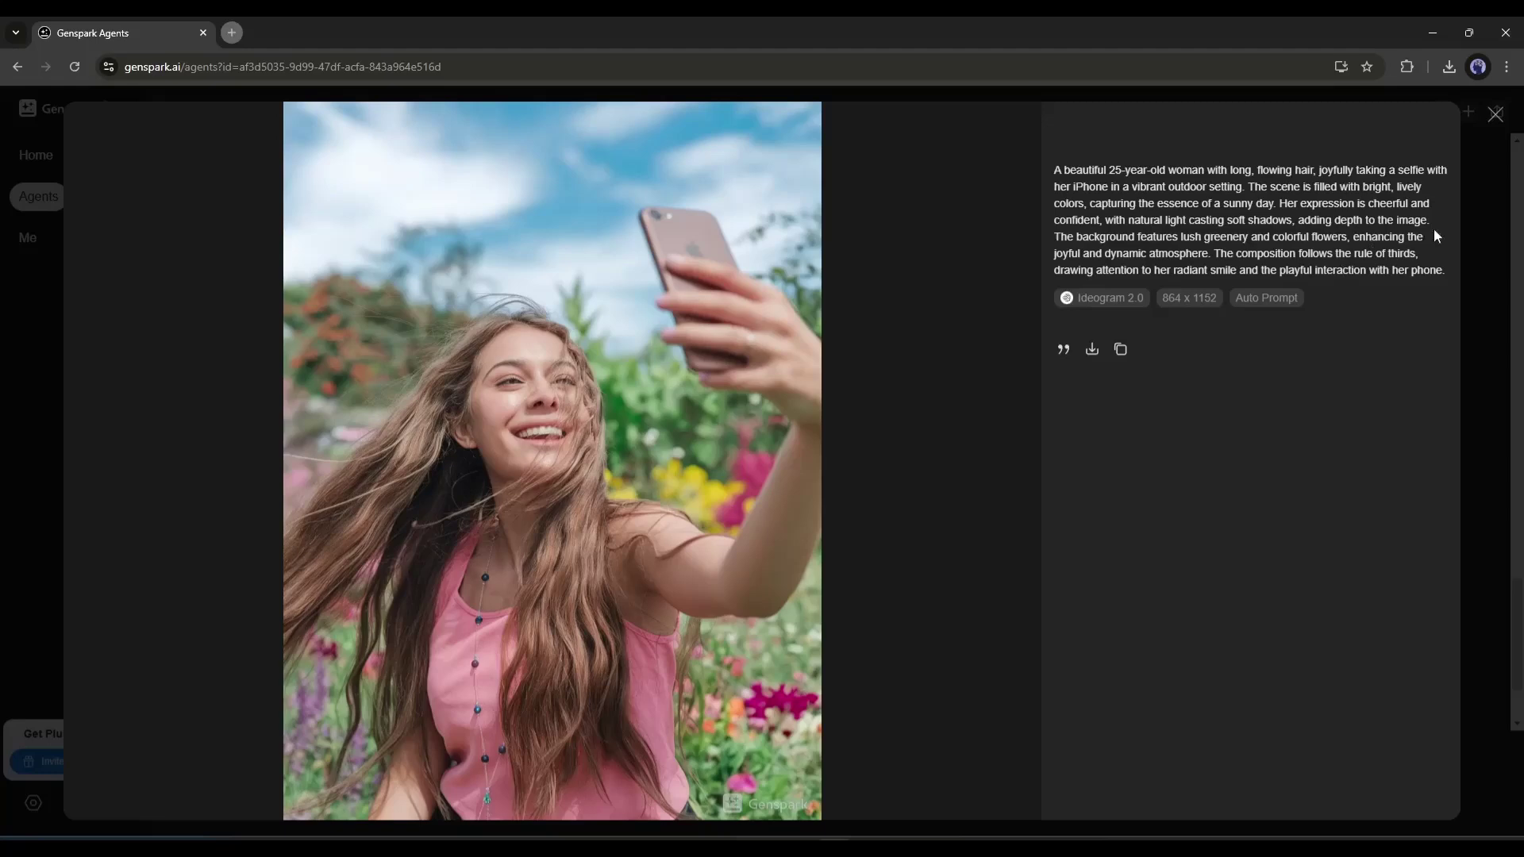
left_click(1494, 119)
left_click(1036, 426)
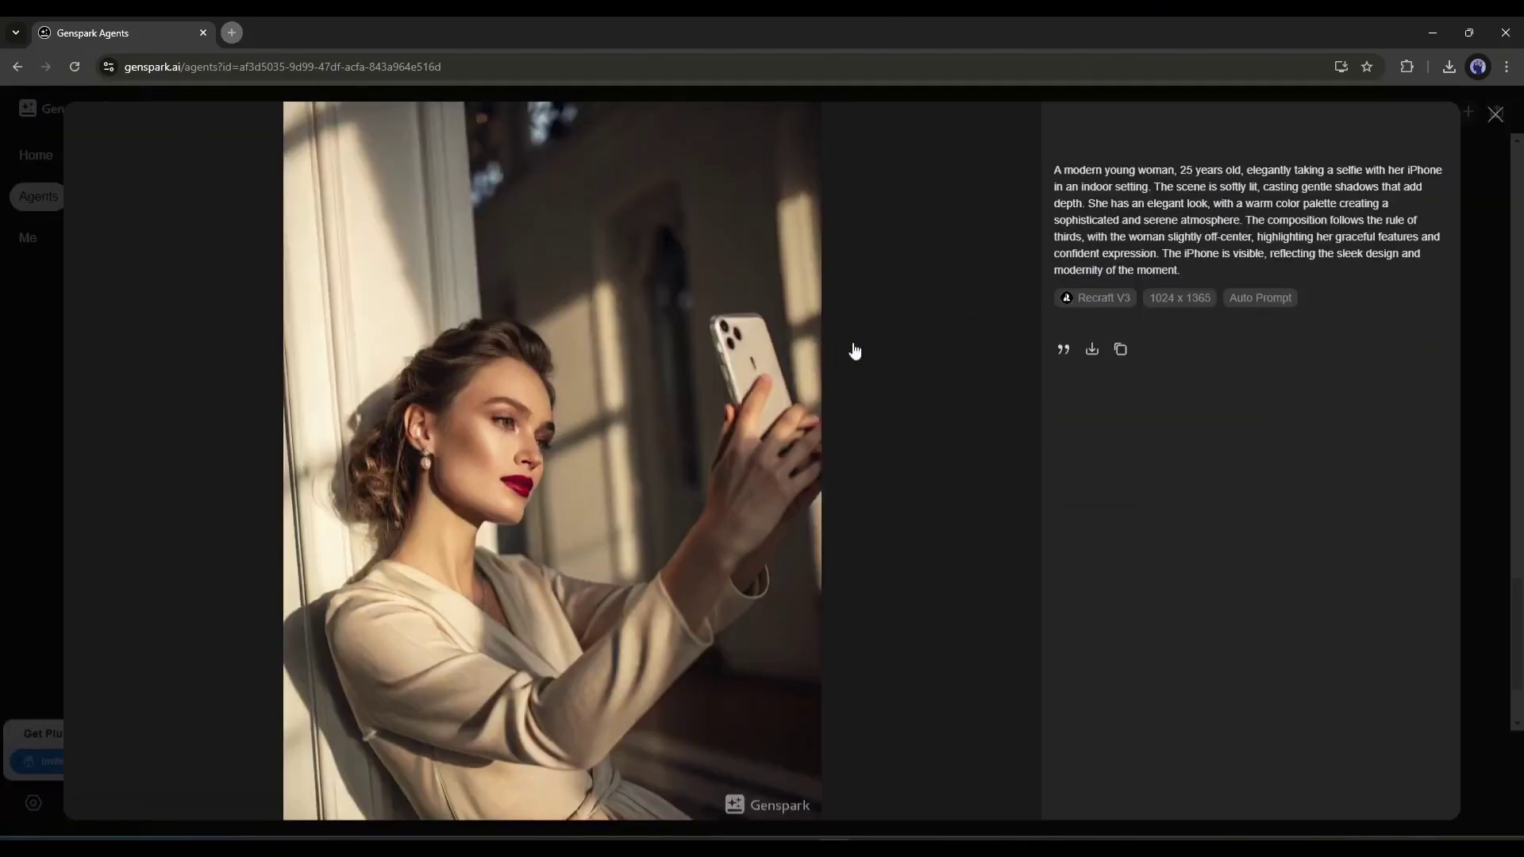
left_click(1493, 127)
scroll(1032, 555, "up", 1)
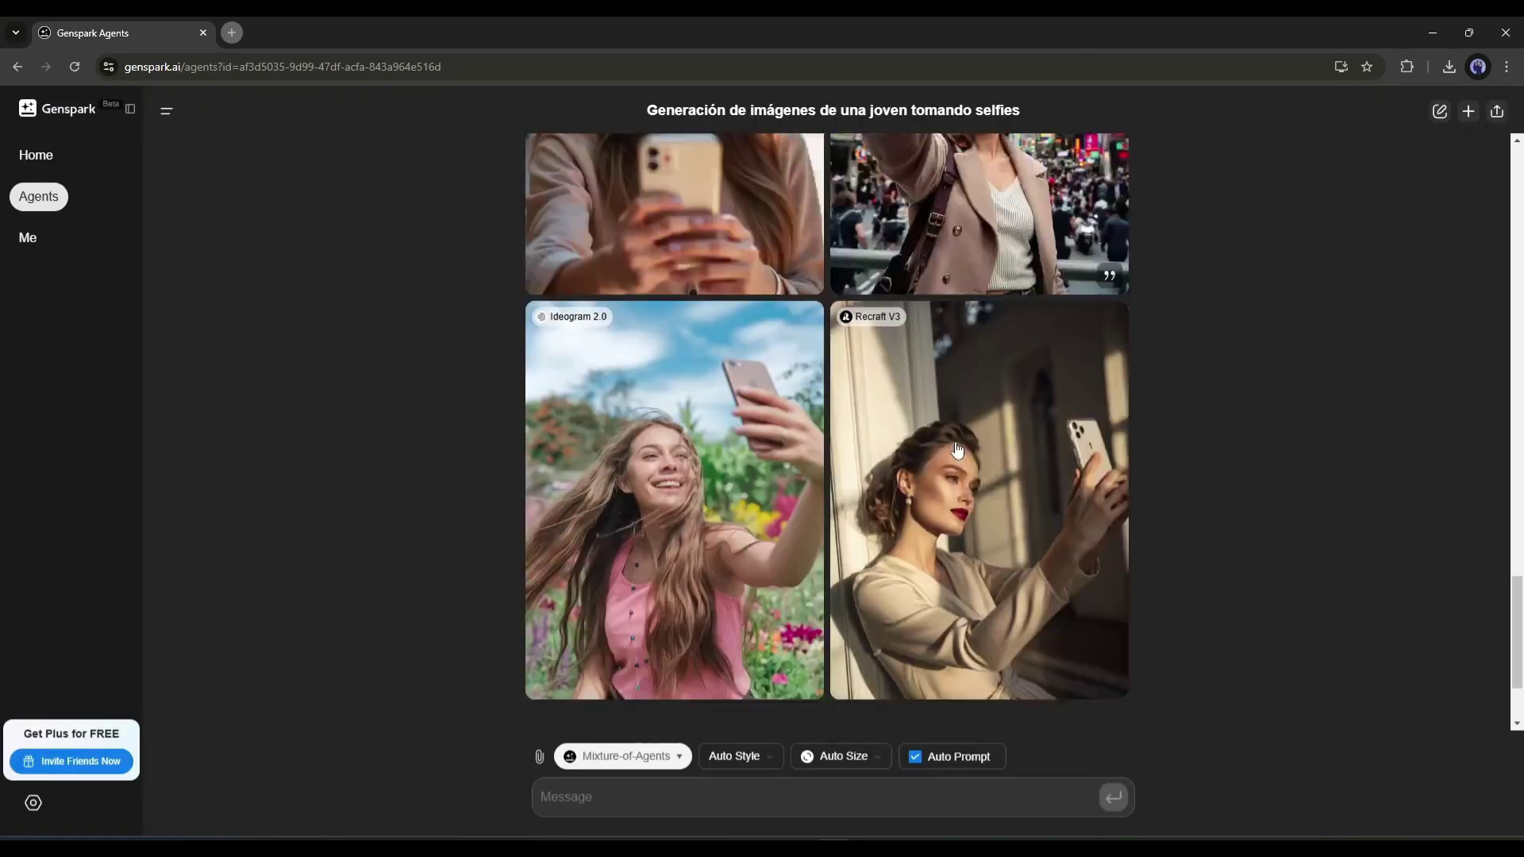
scroll(957, 450, "down", 1)
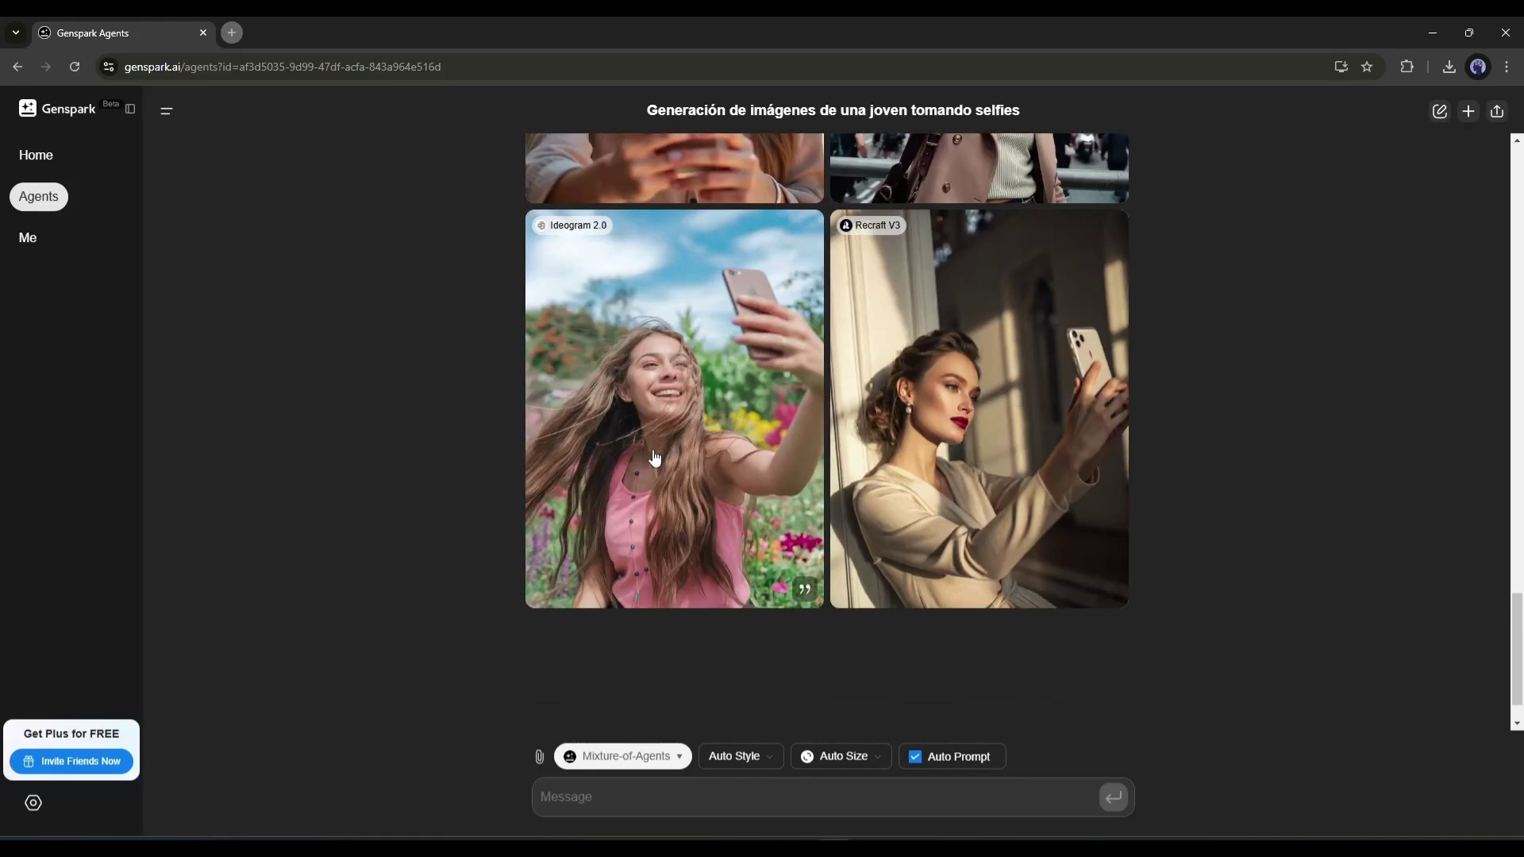
scroll(652, 461, "up", 4)
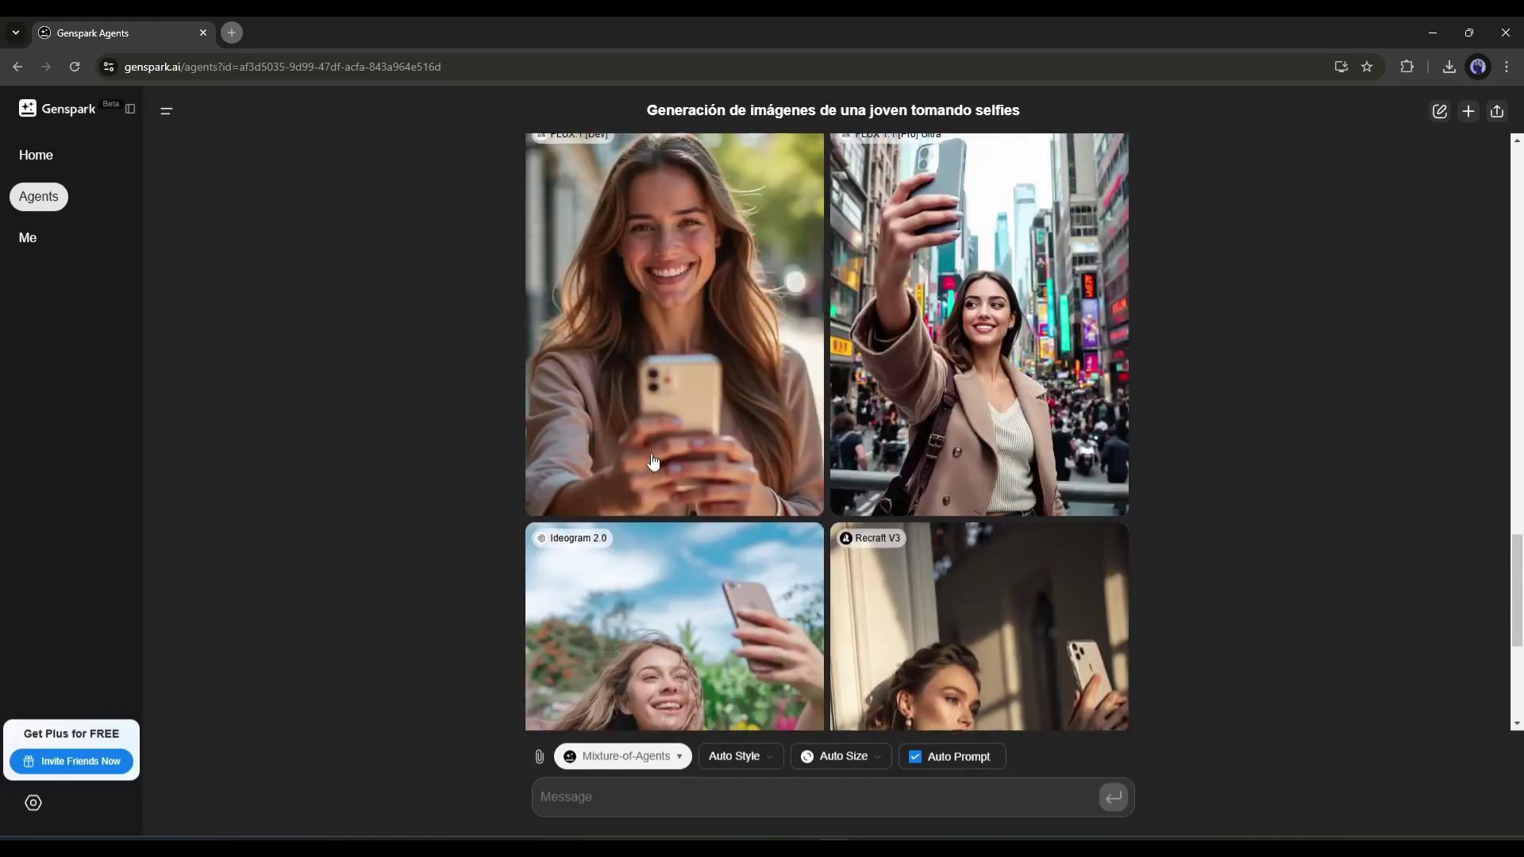
scroll(652, 461, "down", 4)
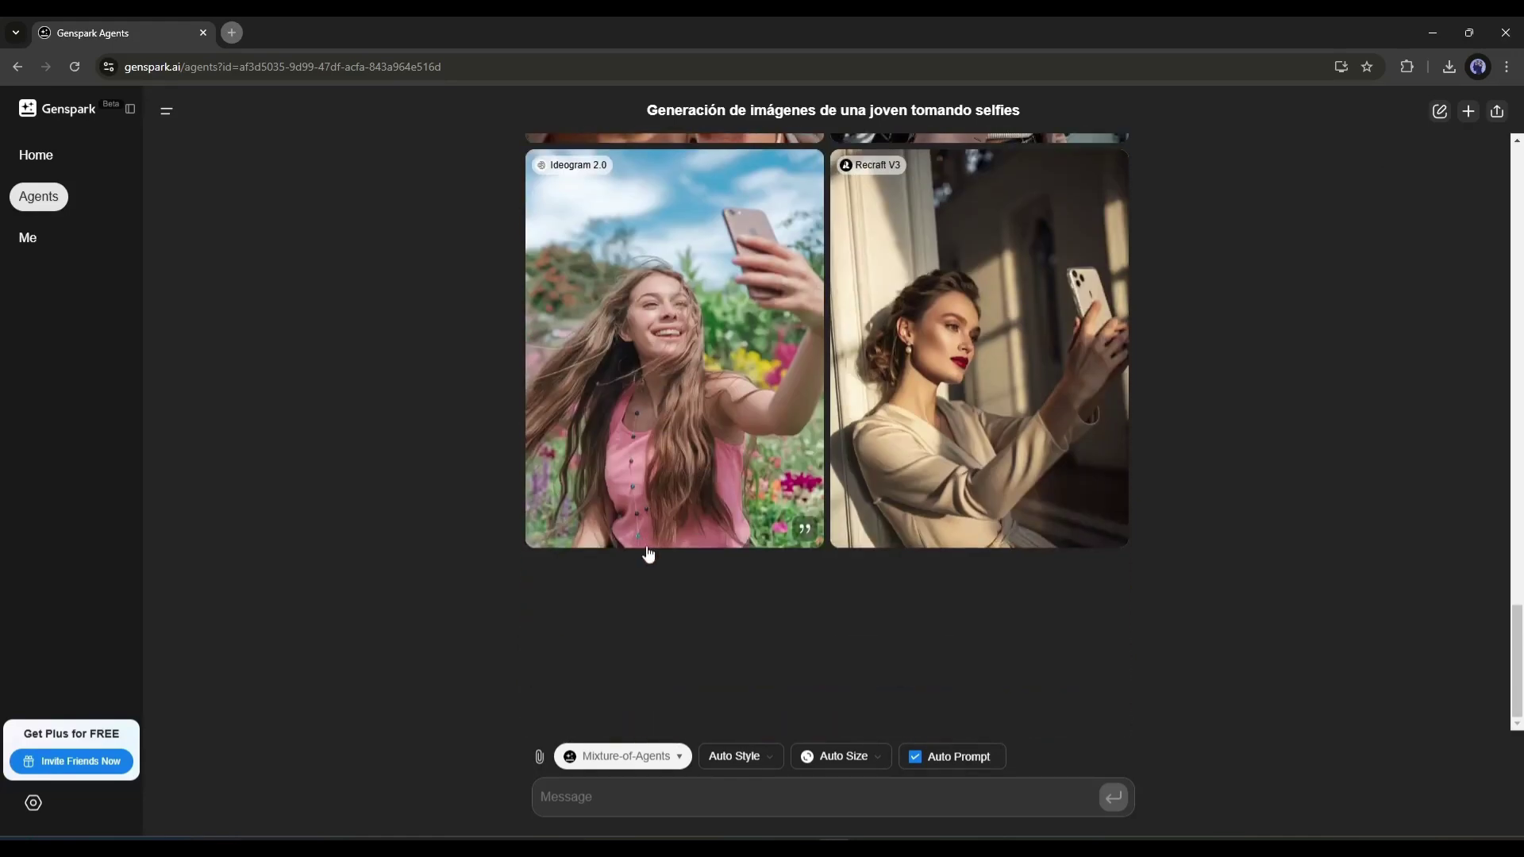
scroll(834, 635, "up", 4)
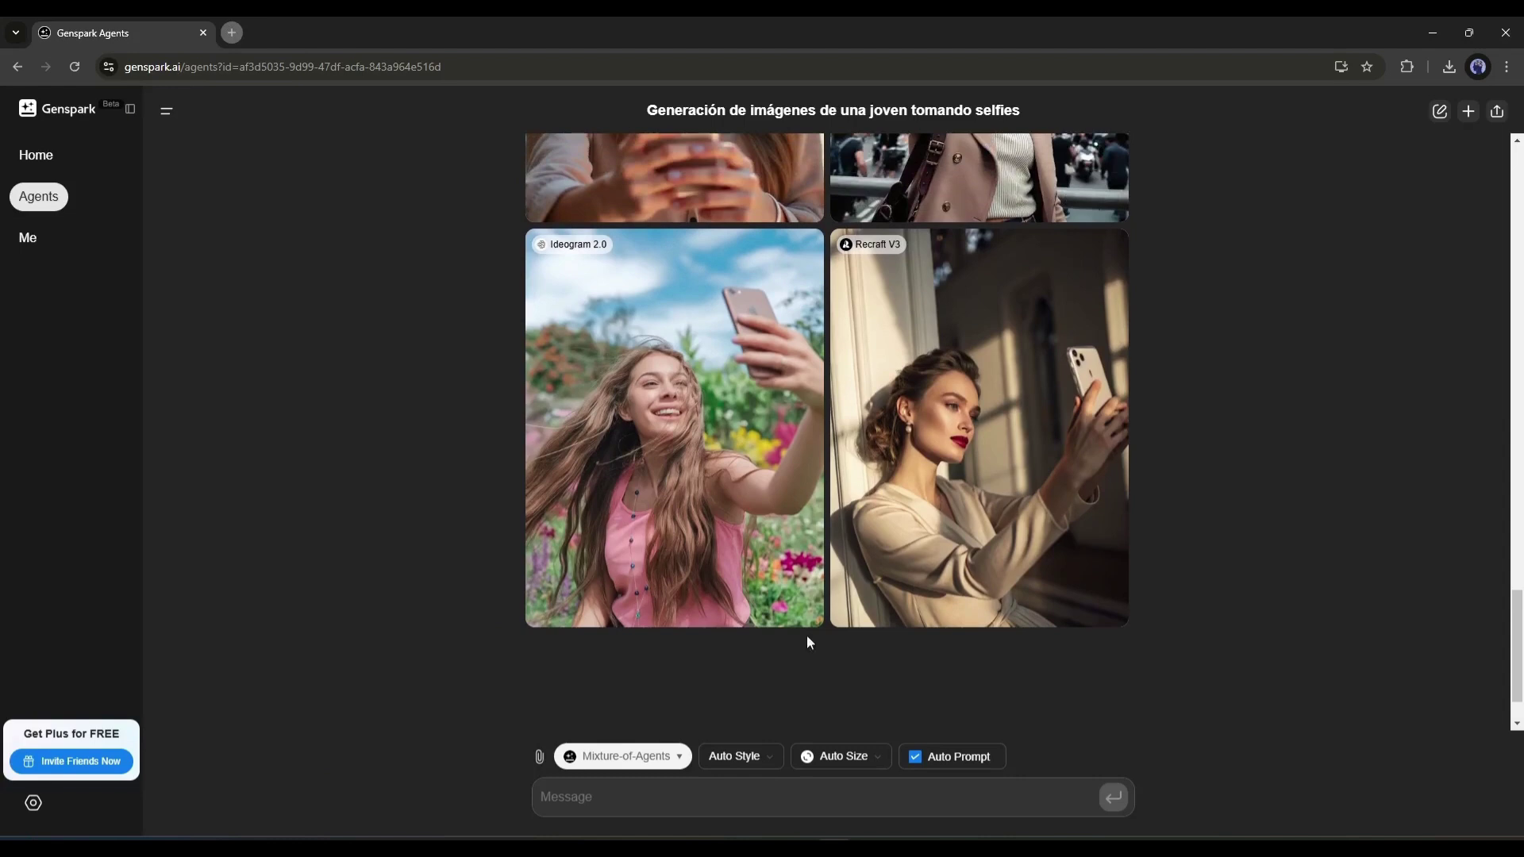
scroll(705, 528, "down", 2)
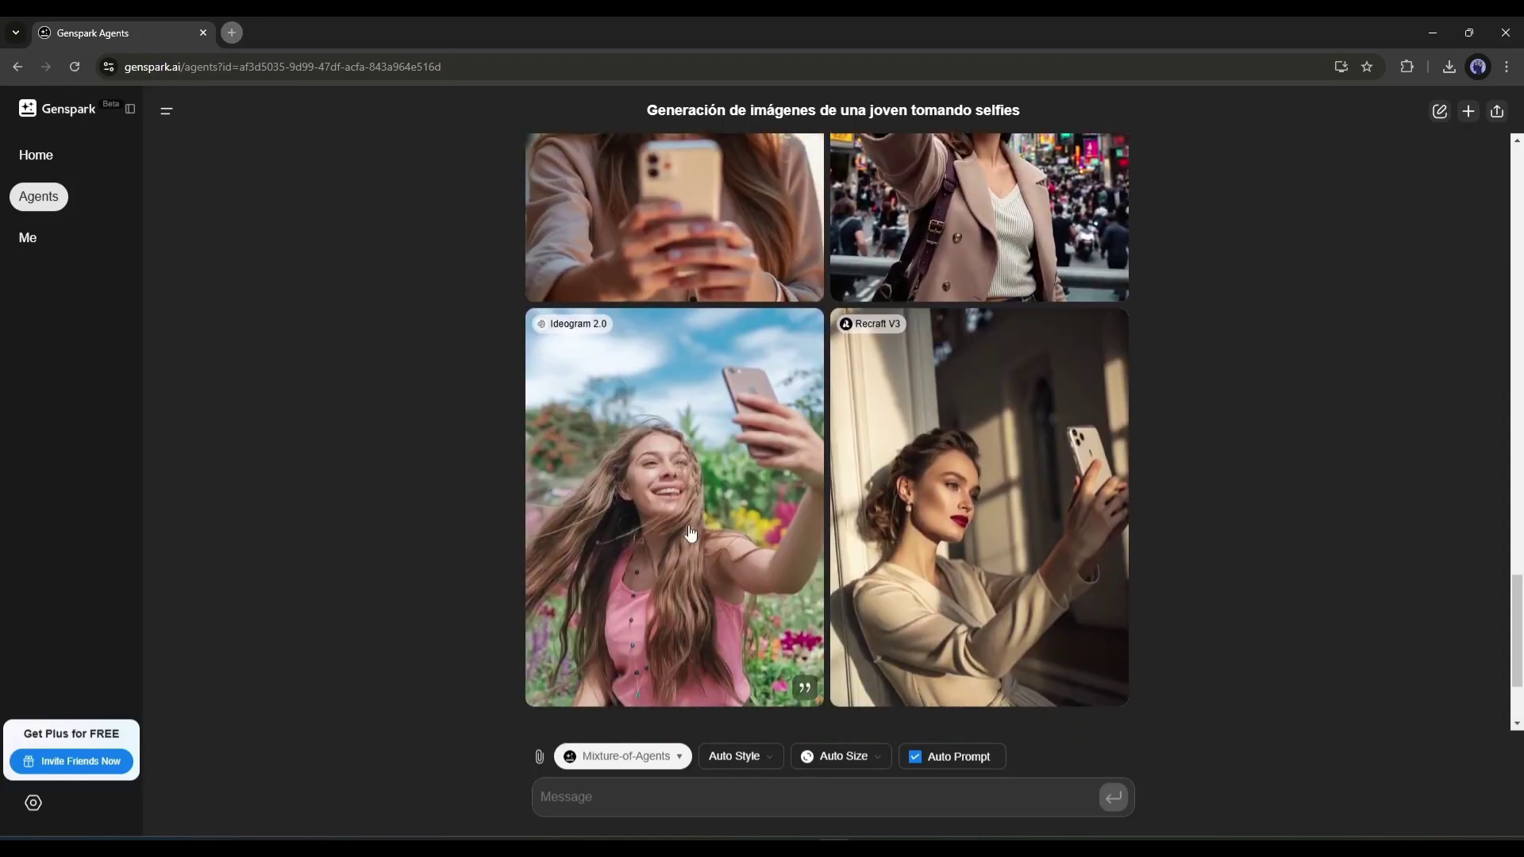
Use the Ideogram 2.0 flower-garden selfie as reference and request 'a girl taking selfie in a sea beach'.
left_click(692, 530)
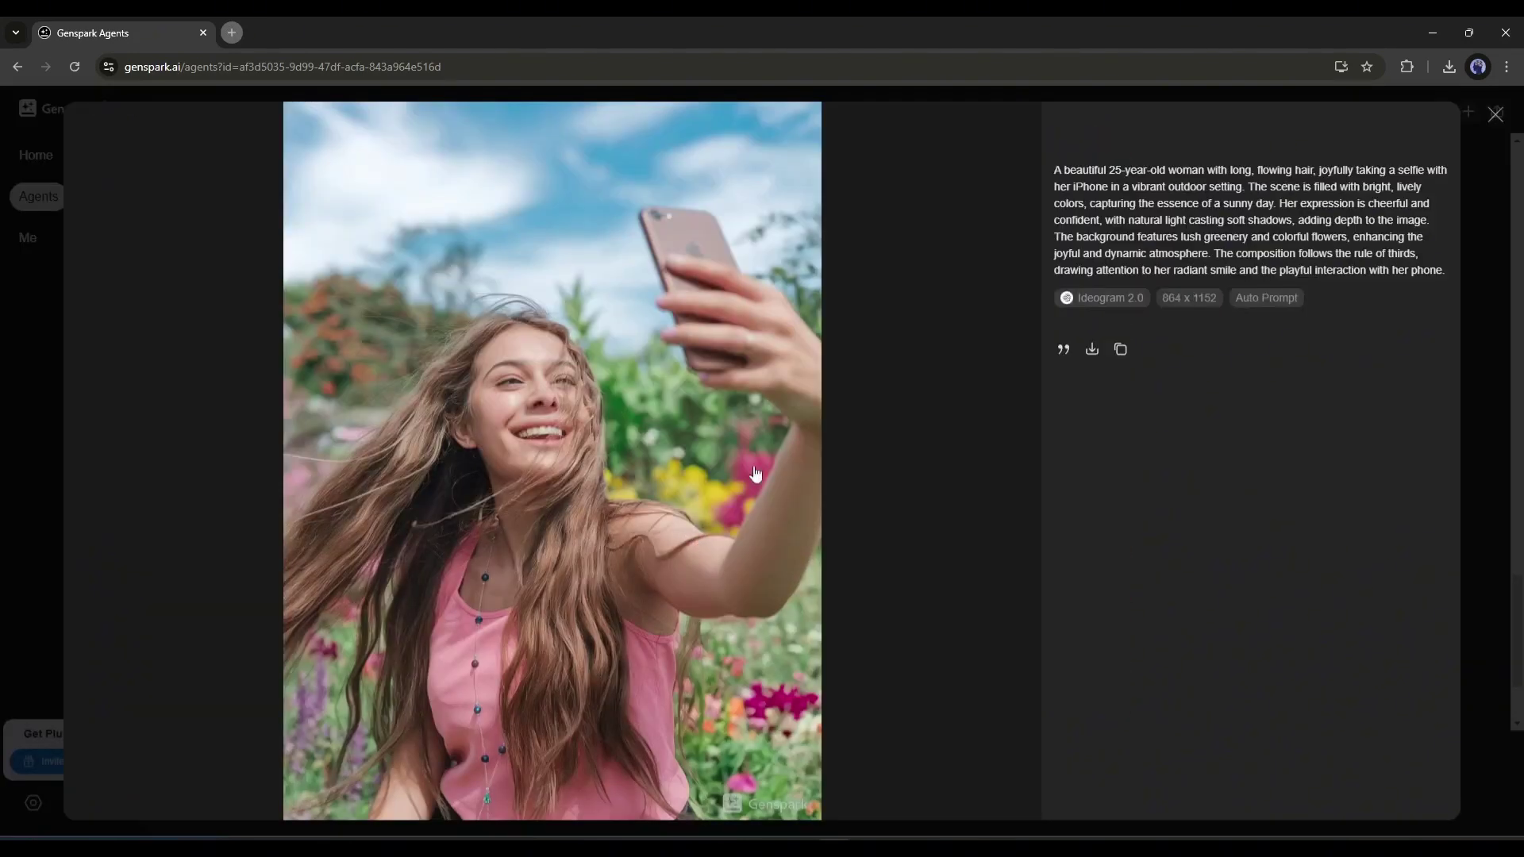
left_click(1062, 351)
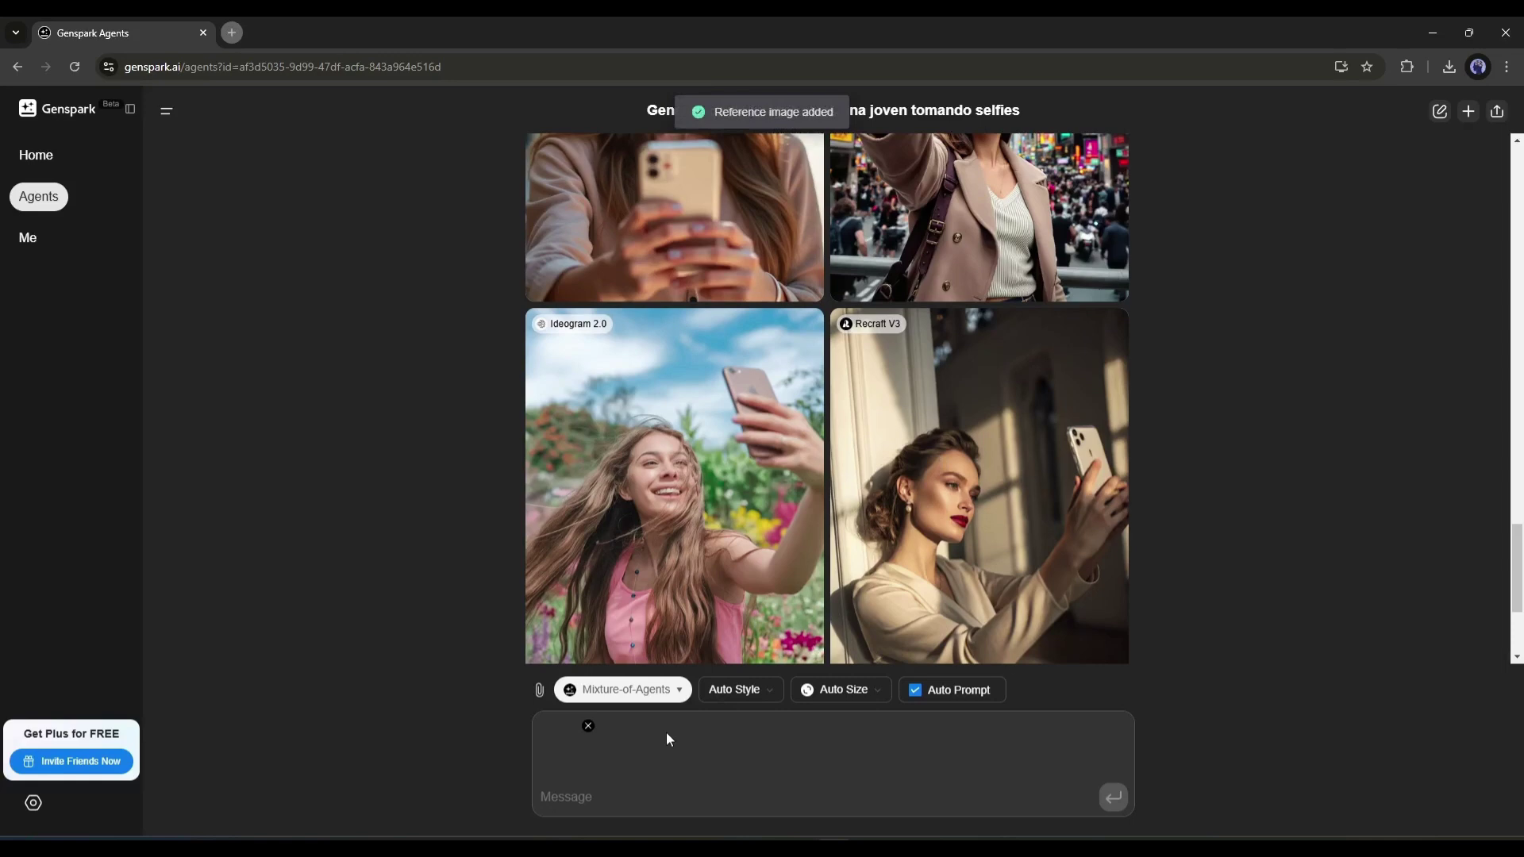
type("a girl taking selfie in a sea beach")
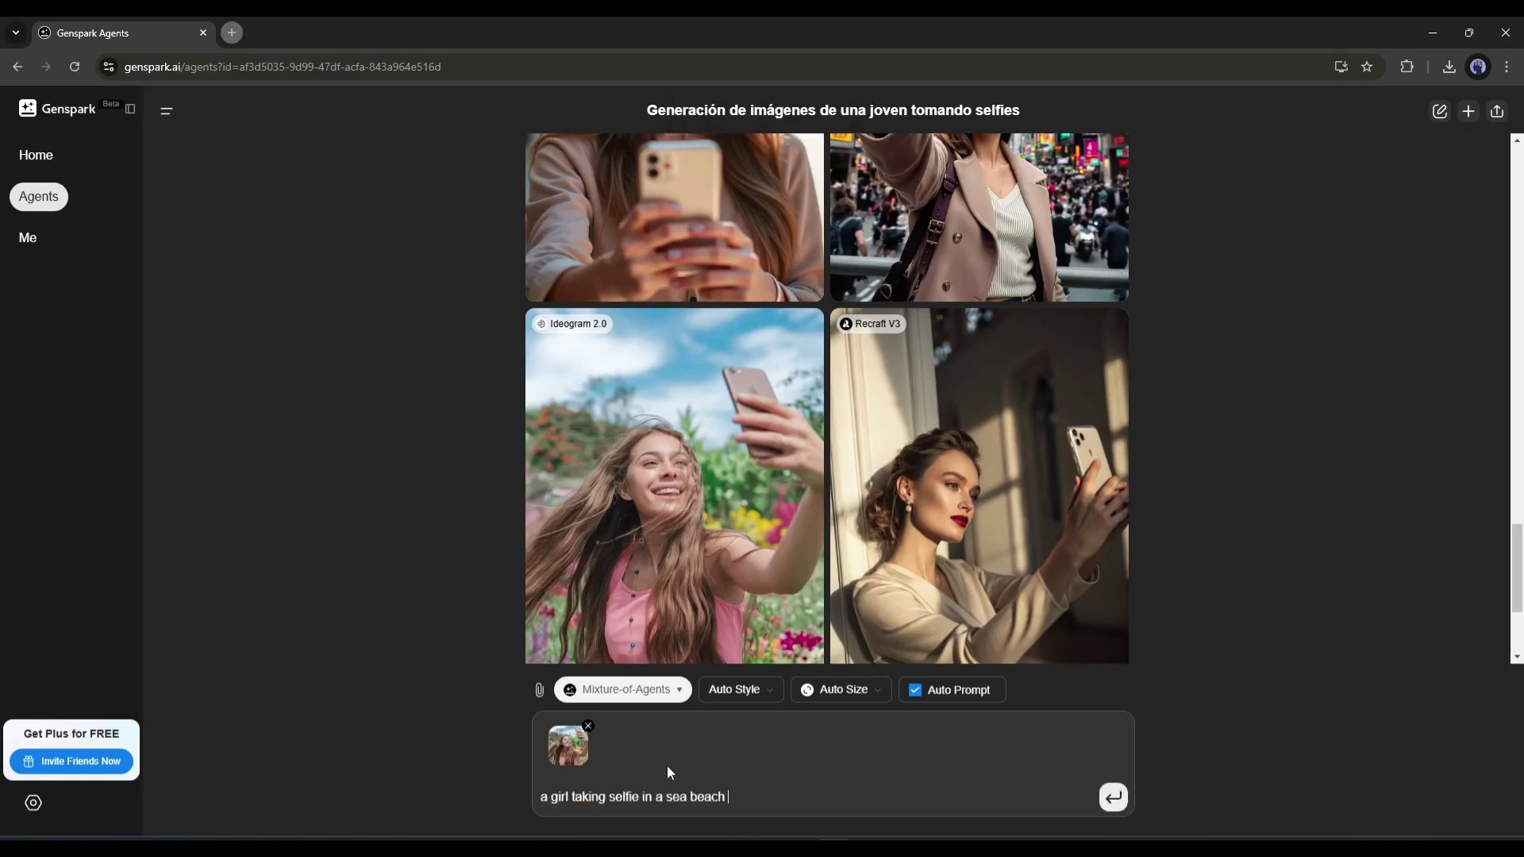
key("Return")
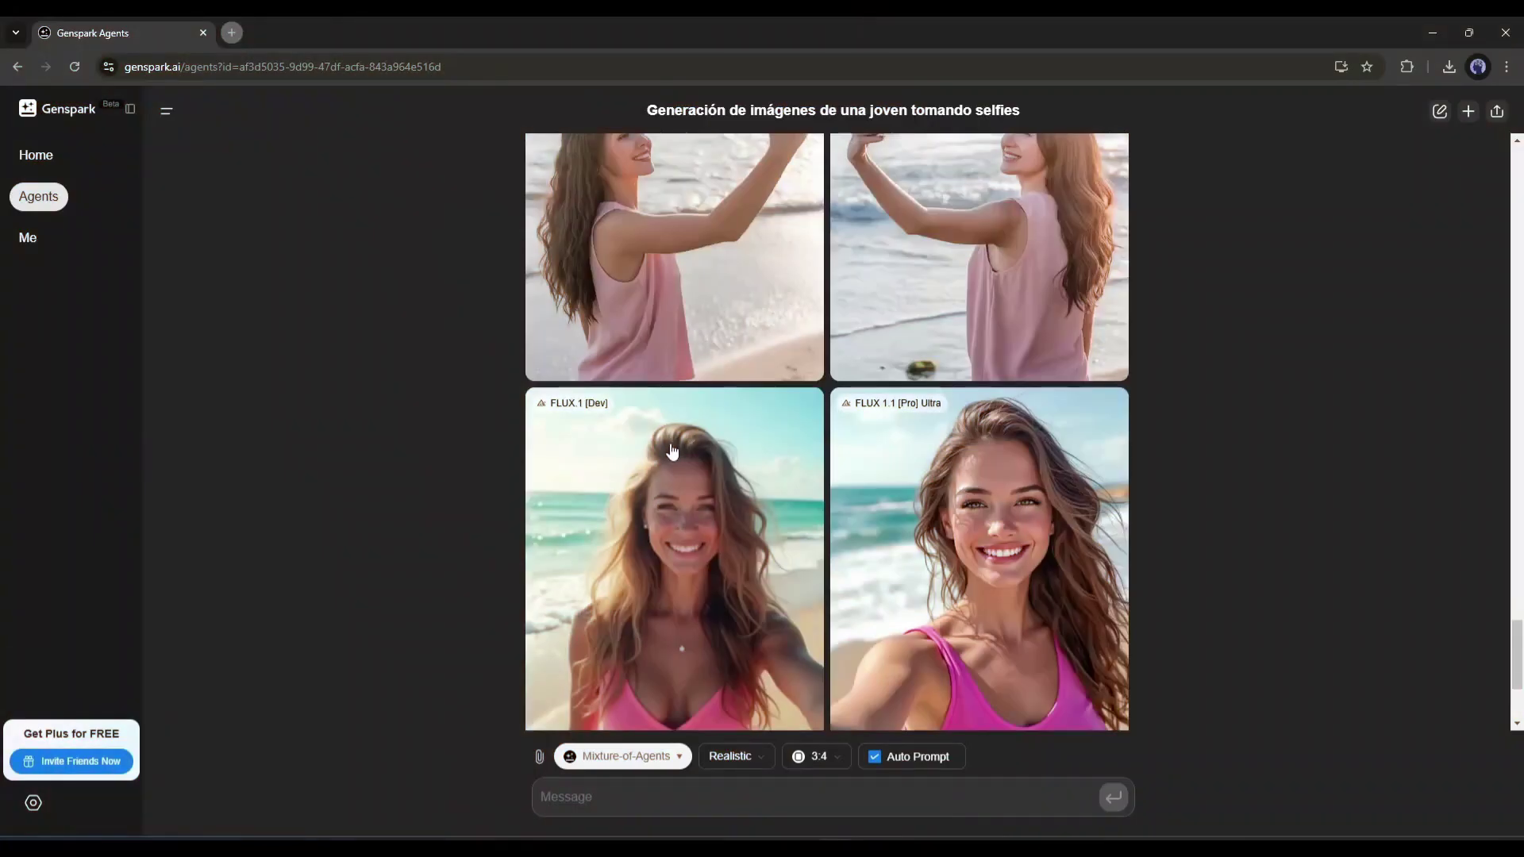
Enlarge the Ideogram, FLUX 1 [dev] and FLUX 1.1 [pro] Ultra beach selfies to compare them.
scroll(692, 450, "up", 3)
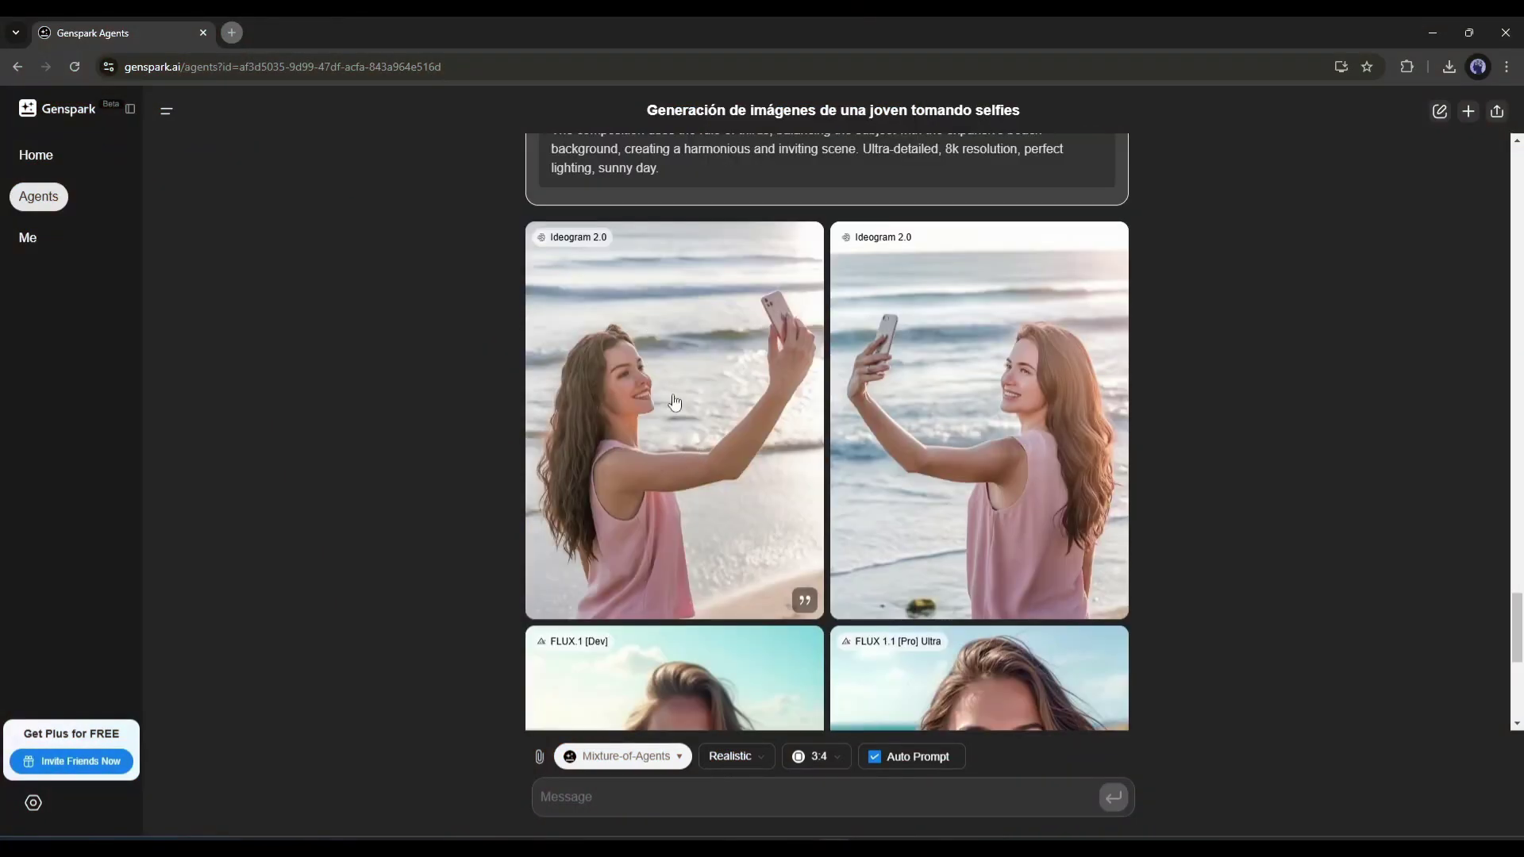
left_click(672, 399)
left_click(1496, 116)
left_click(707, 482)
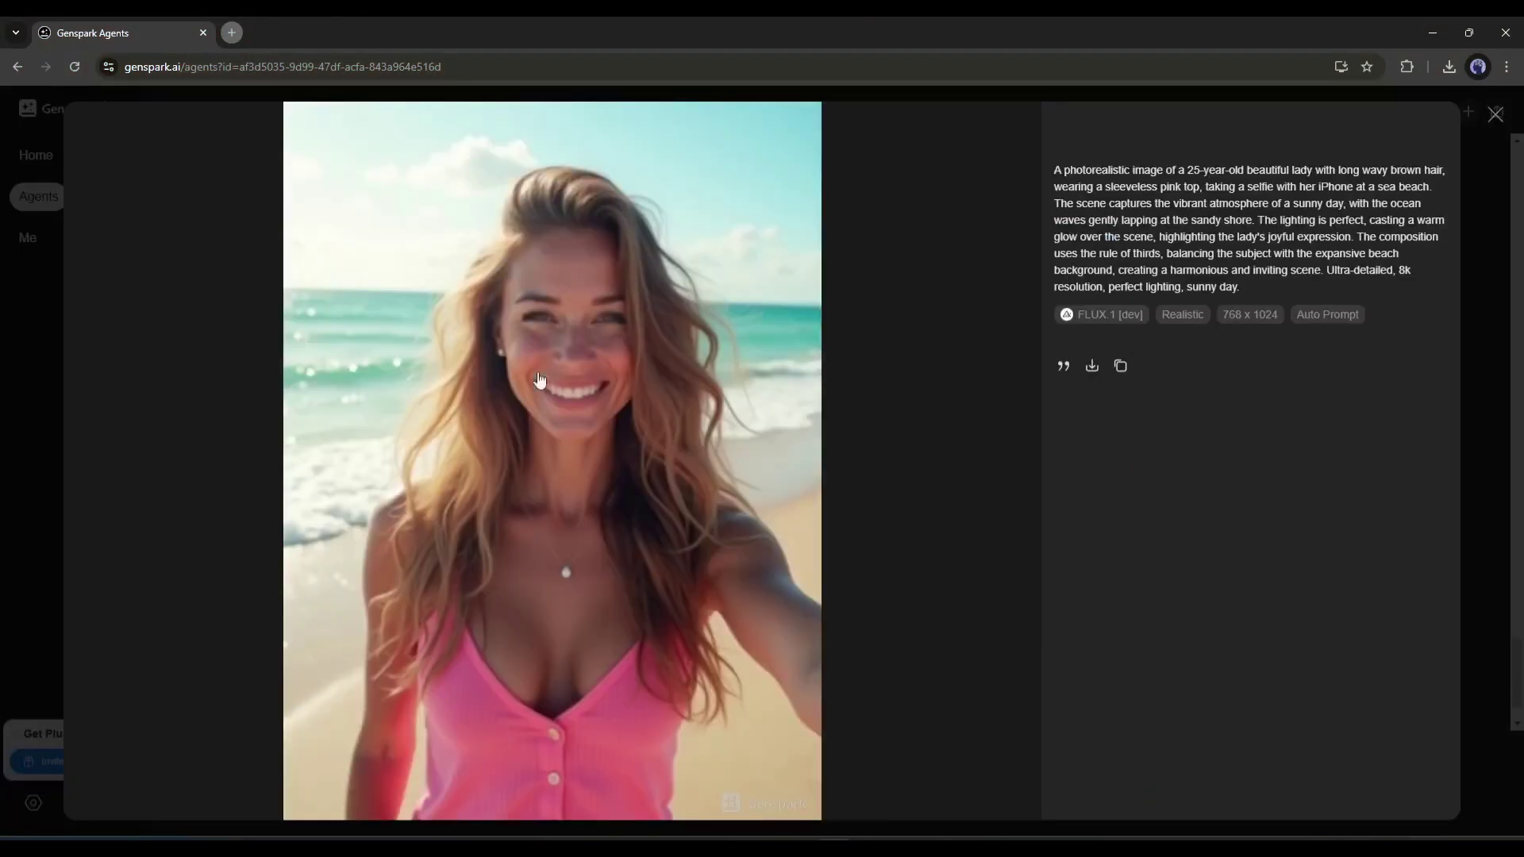
left_click(1497, 116)
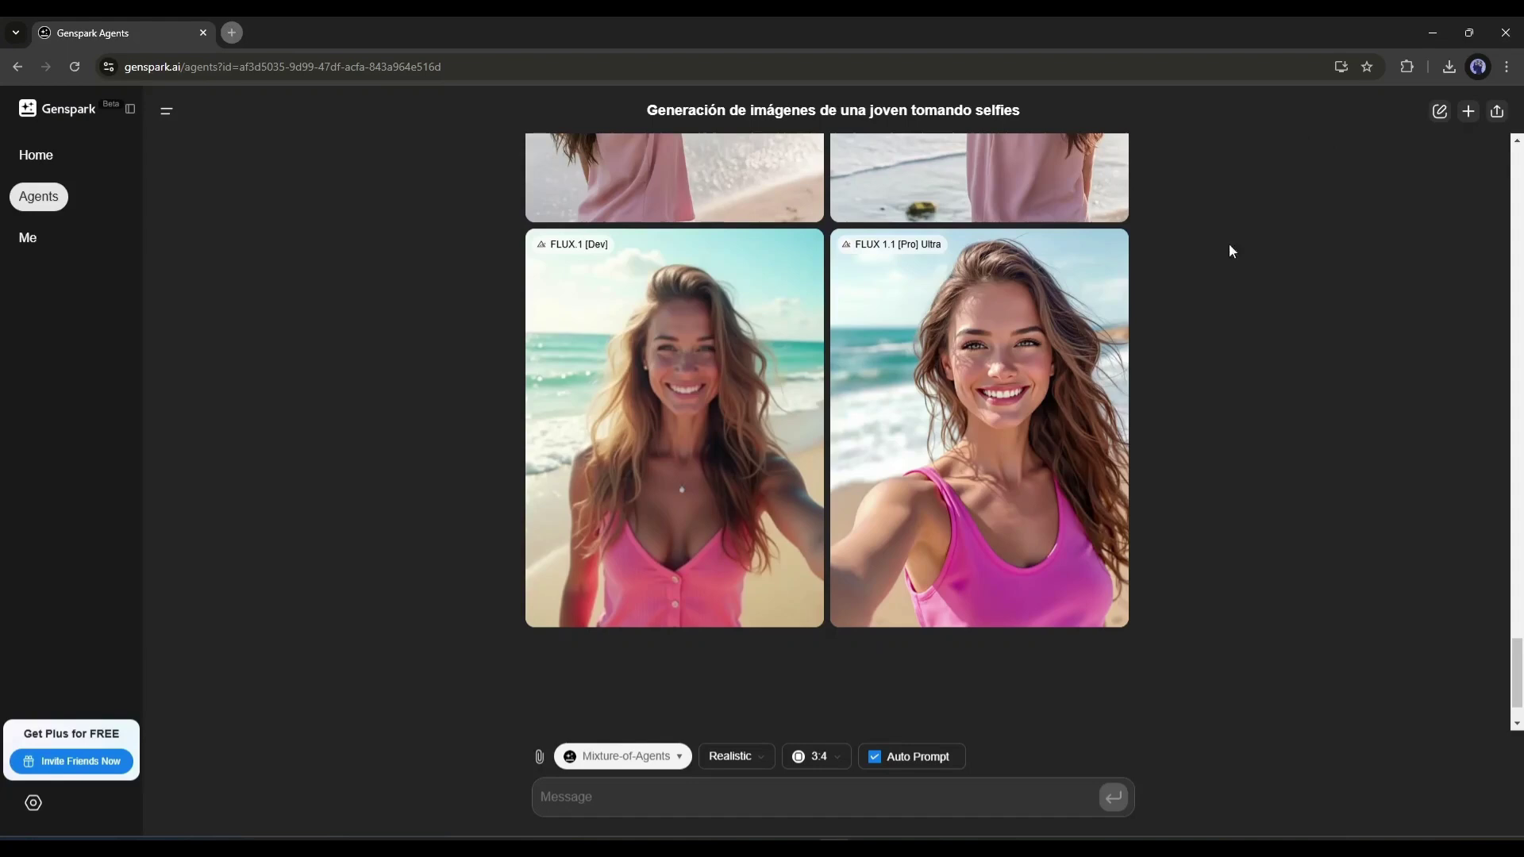
left_click(1036, 401)
Open the Translation agent and switch its model from GPT-4o to Mixture-of-Agents.
left_click(1495, 116)
left_click(46, 205)
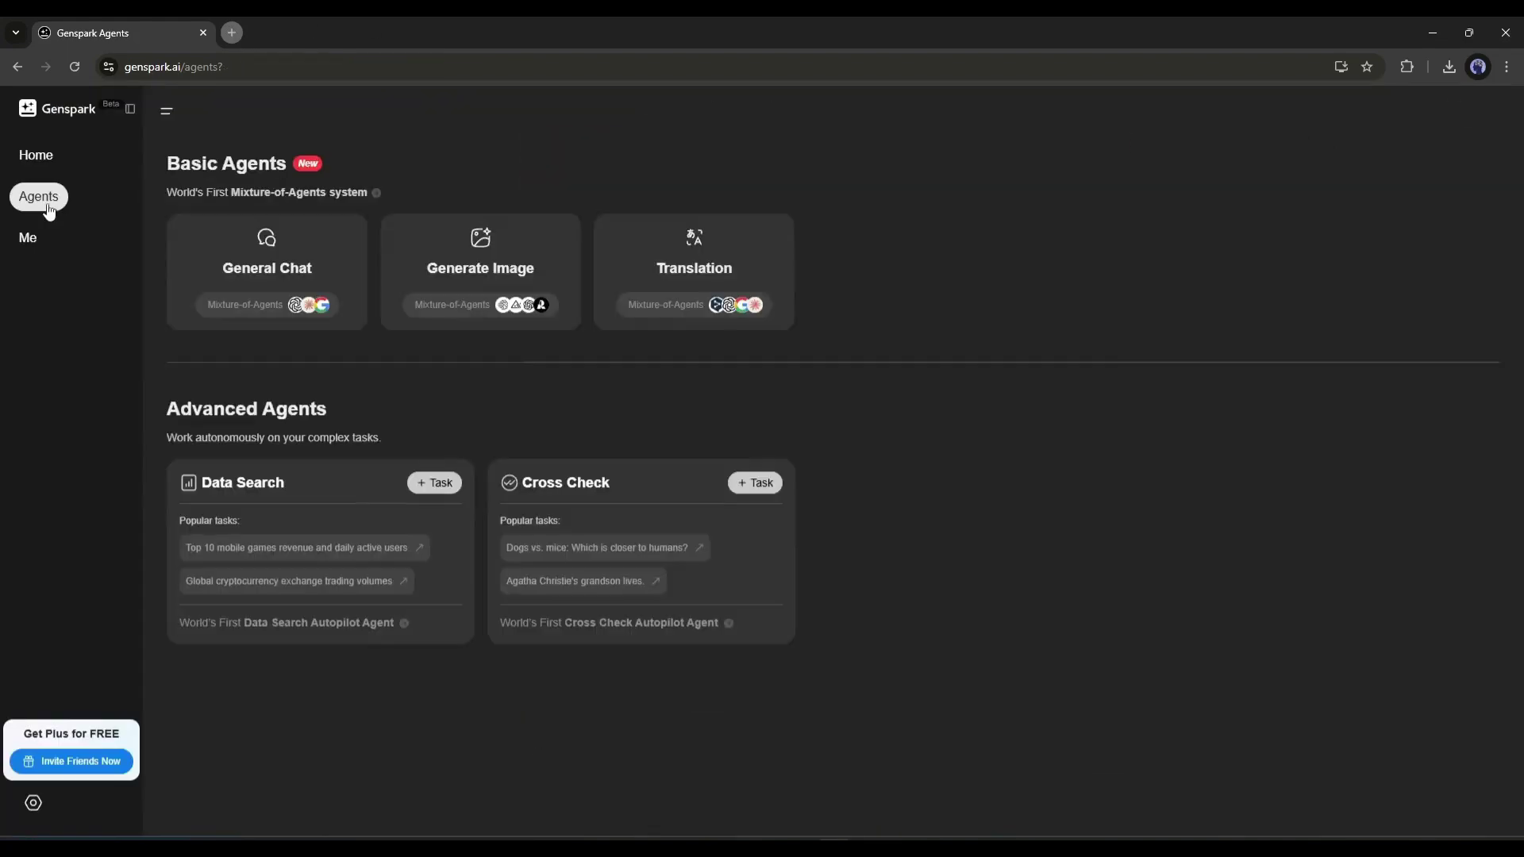
left_click(712, 262)
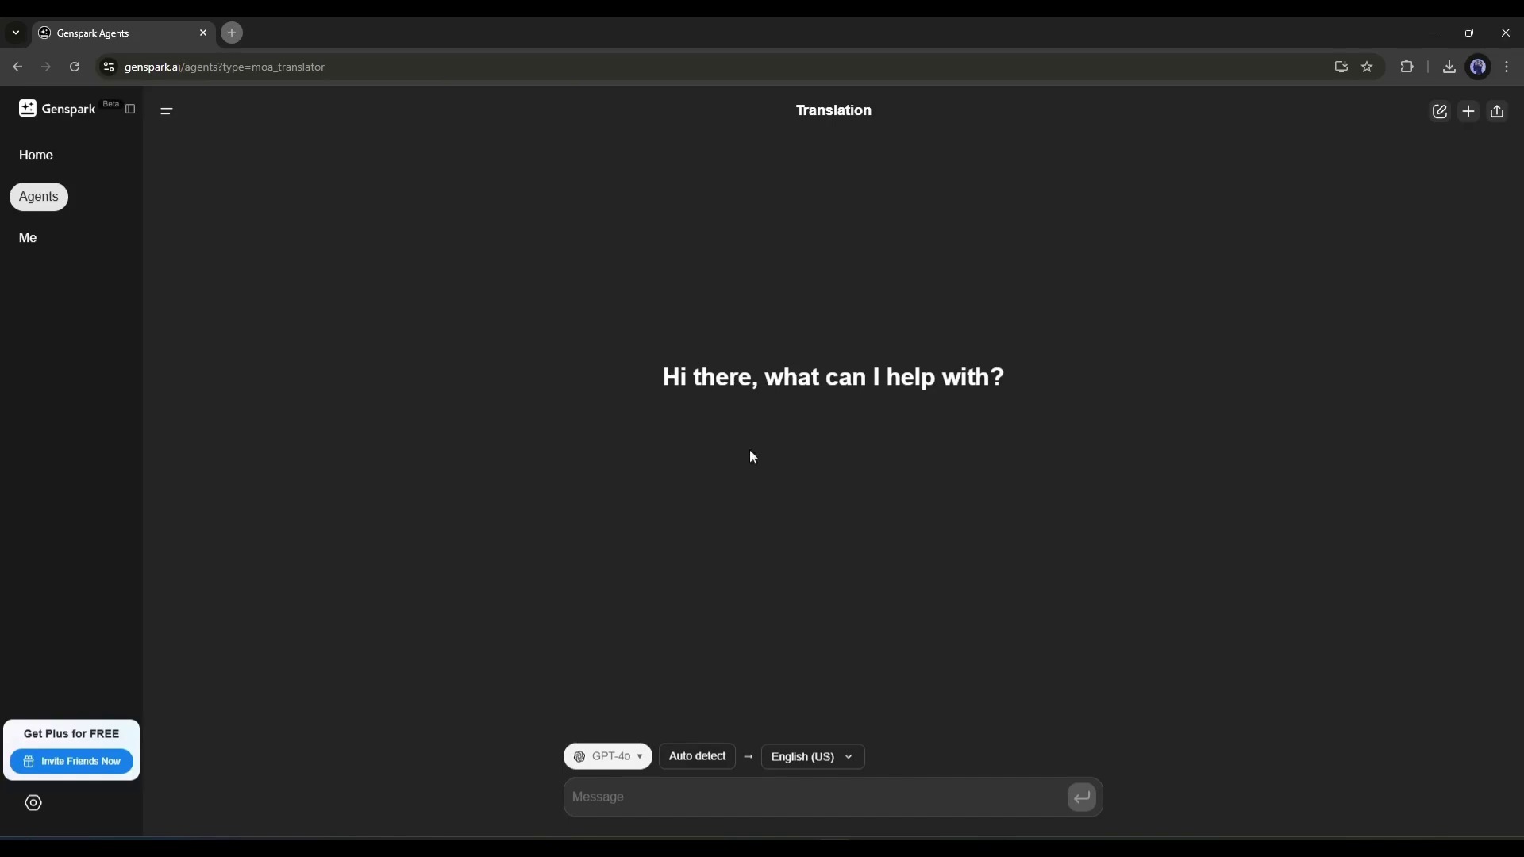
left_click(611, 762)
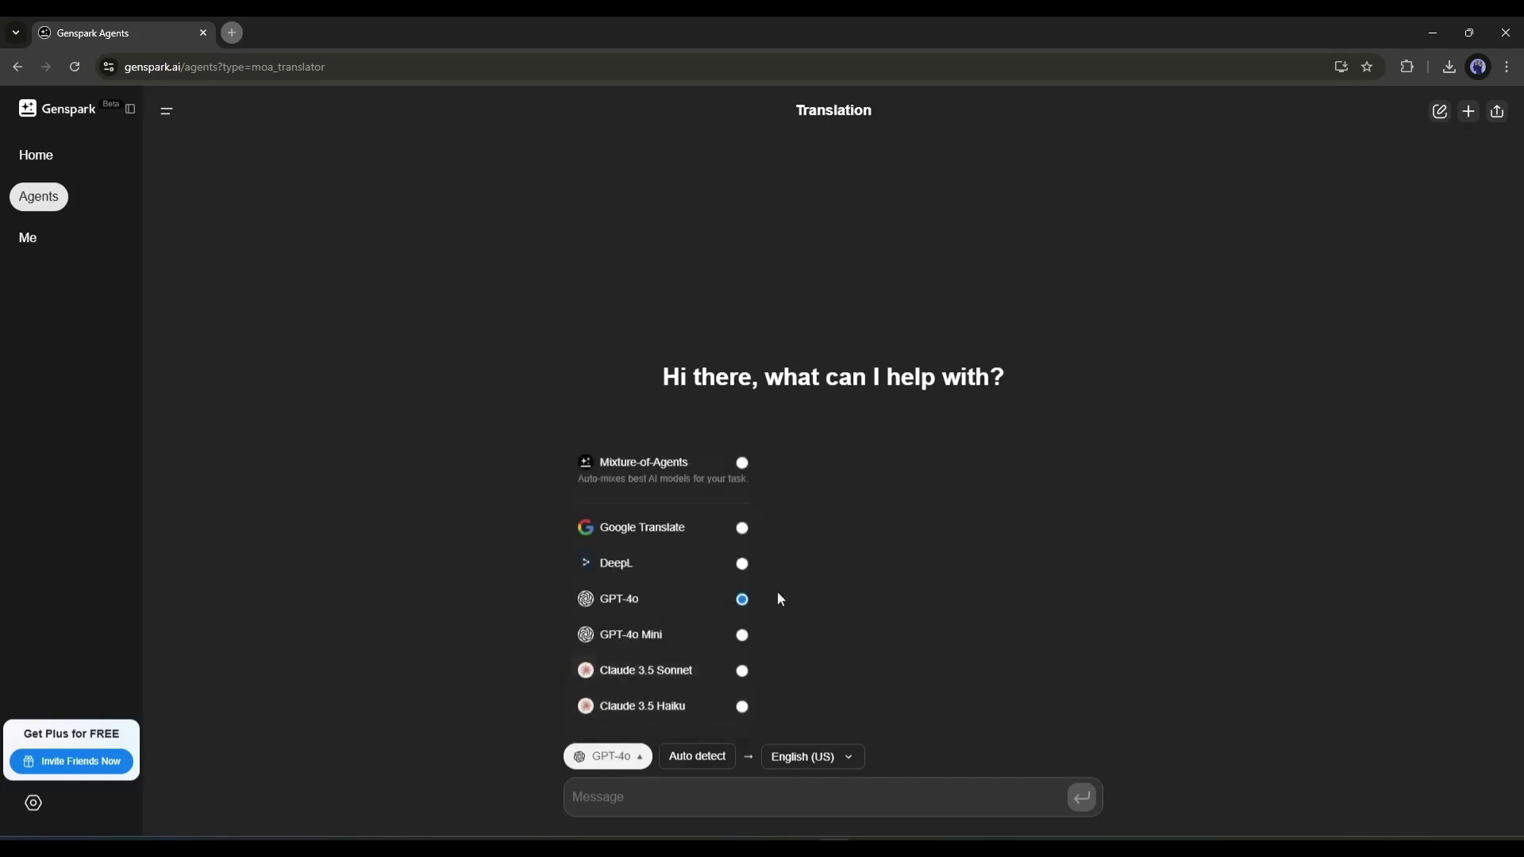
left_click(680, 471)
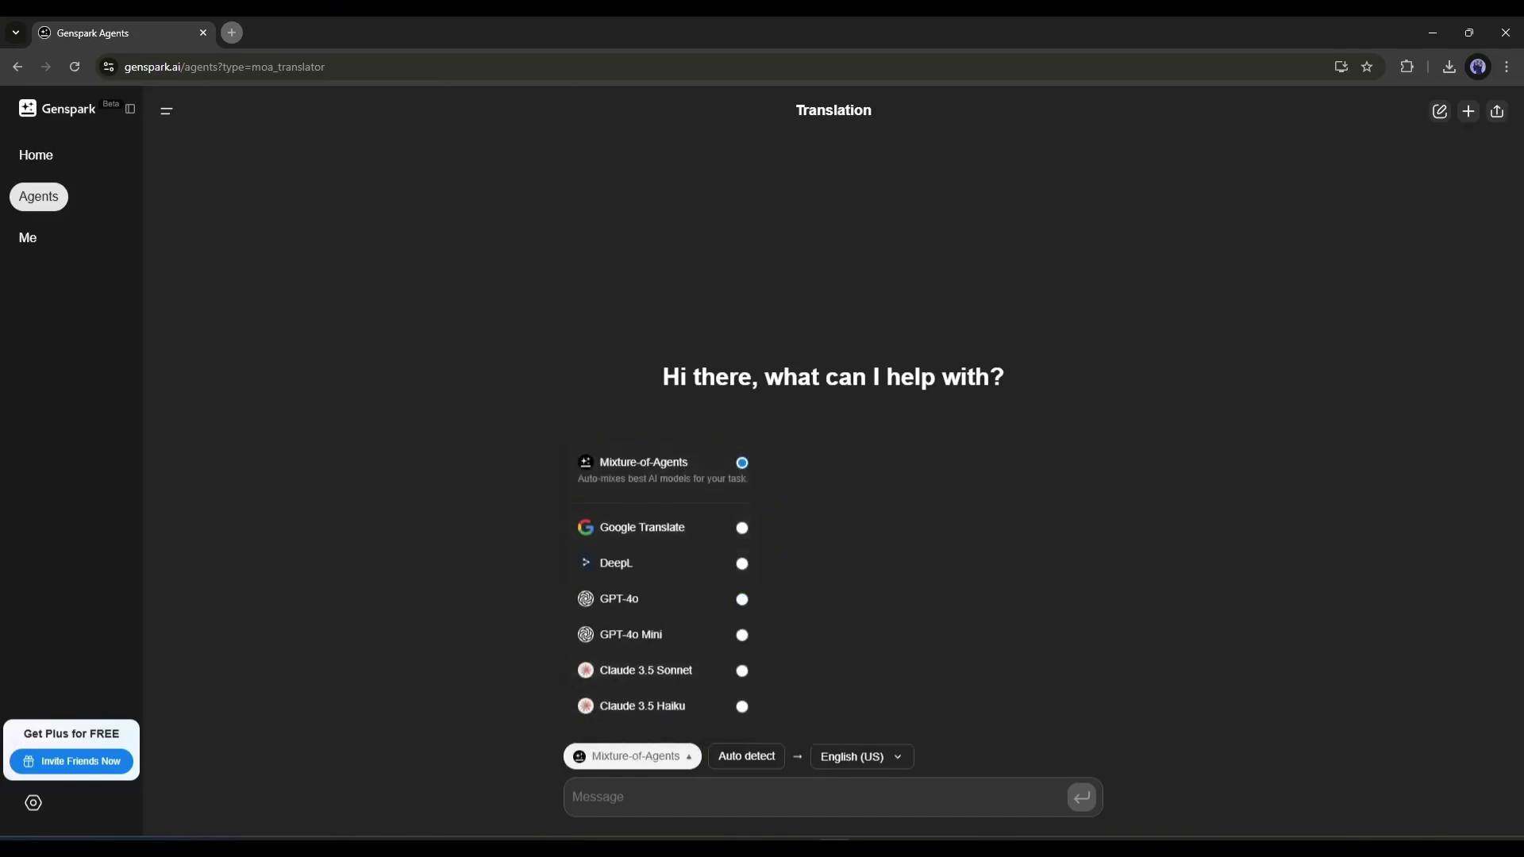
left_click(616, 805)
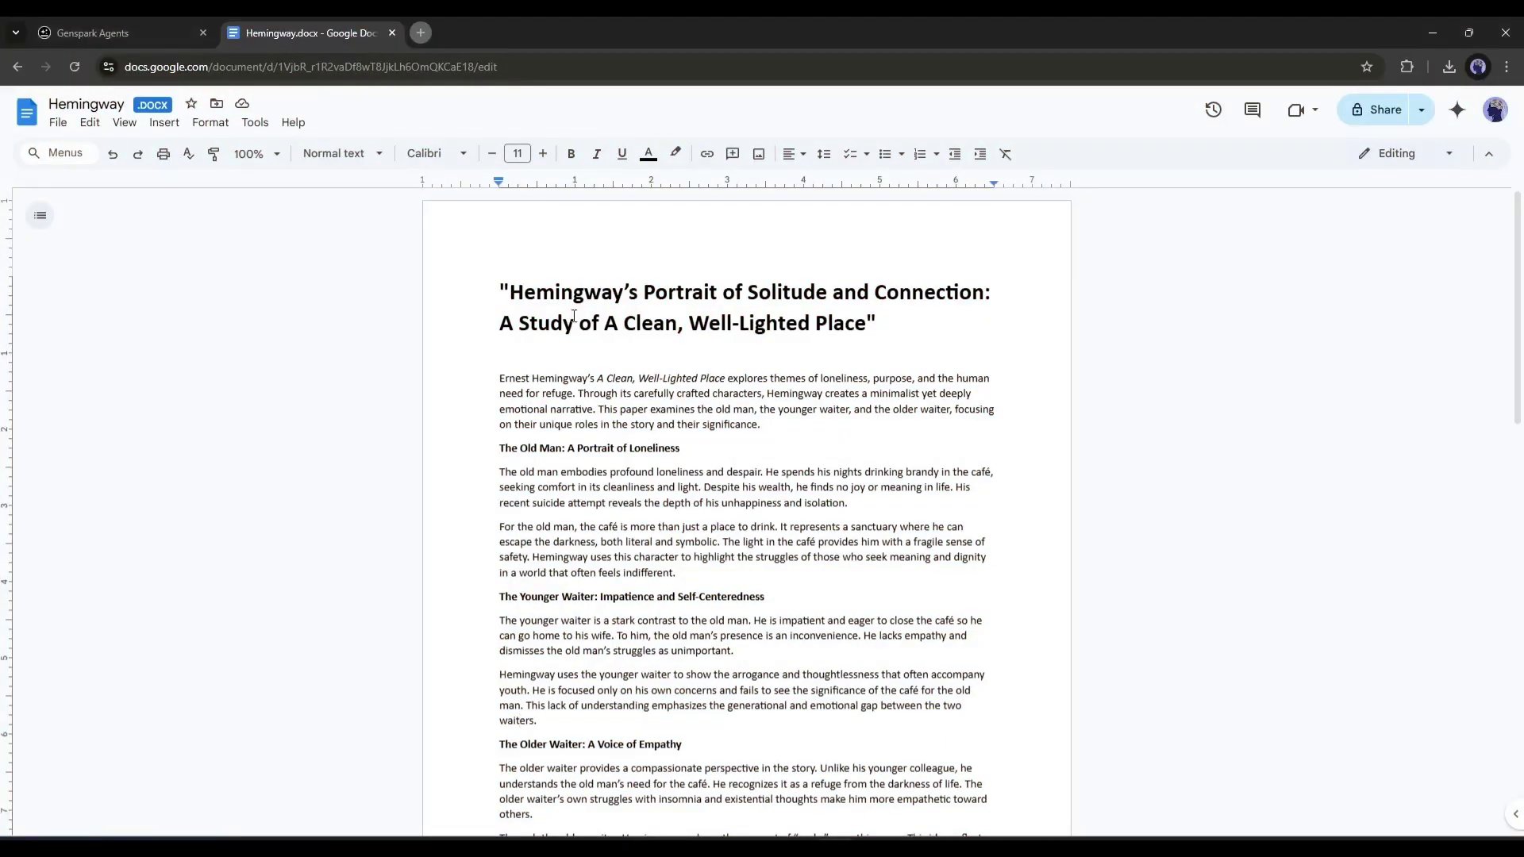
Copy the Hemingway essay text through the younger waiter section and paste it into Genspark's message box.
scroll(574, 316, "down", 10)
scroll(535, 328, "up", 10)
left_click_drag(500, 379, 541, 722)
key("ctrl+c")
right_click(575, 681)
left_click(604, 184)
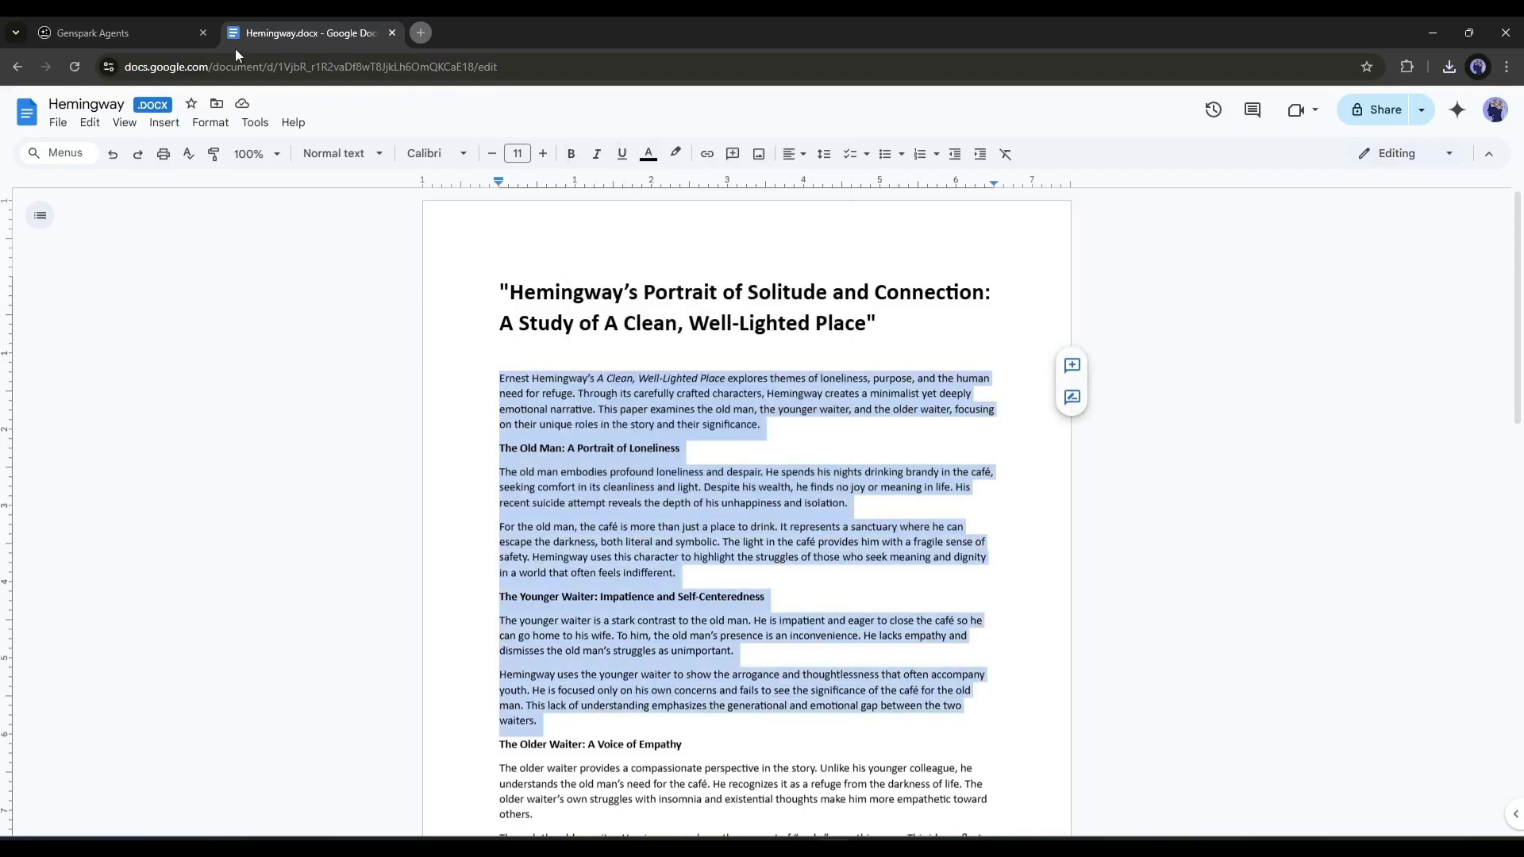
left_click(127, 24)
left_click(622, 790)
key("ctrl+v")
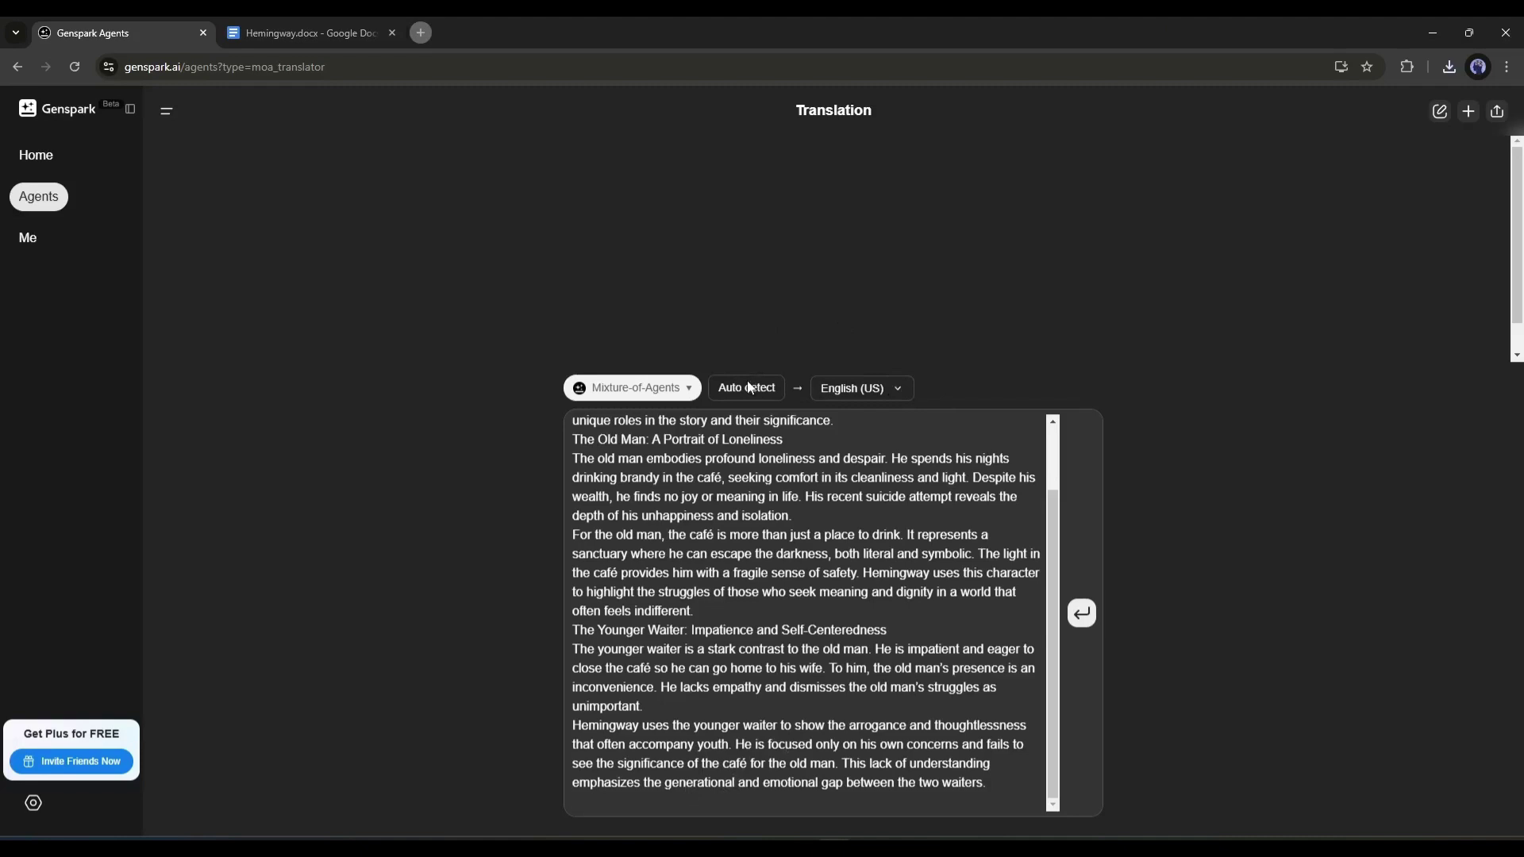
Translate the pasted essay with German as the target language.
left_click(859, 388)
left_click(874, 257)
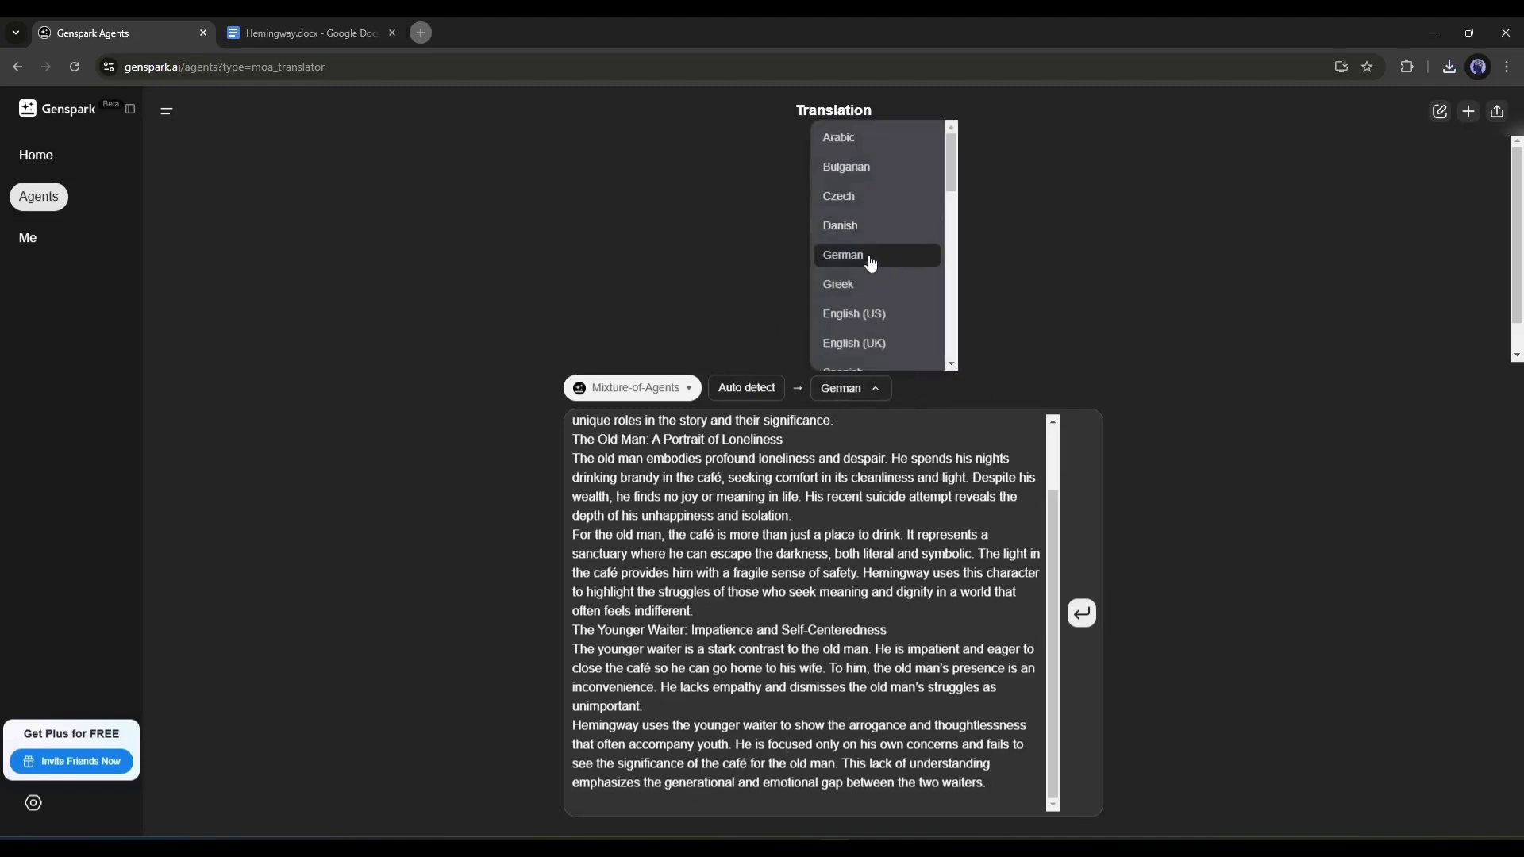
left_click(1082, 614)
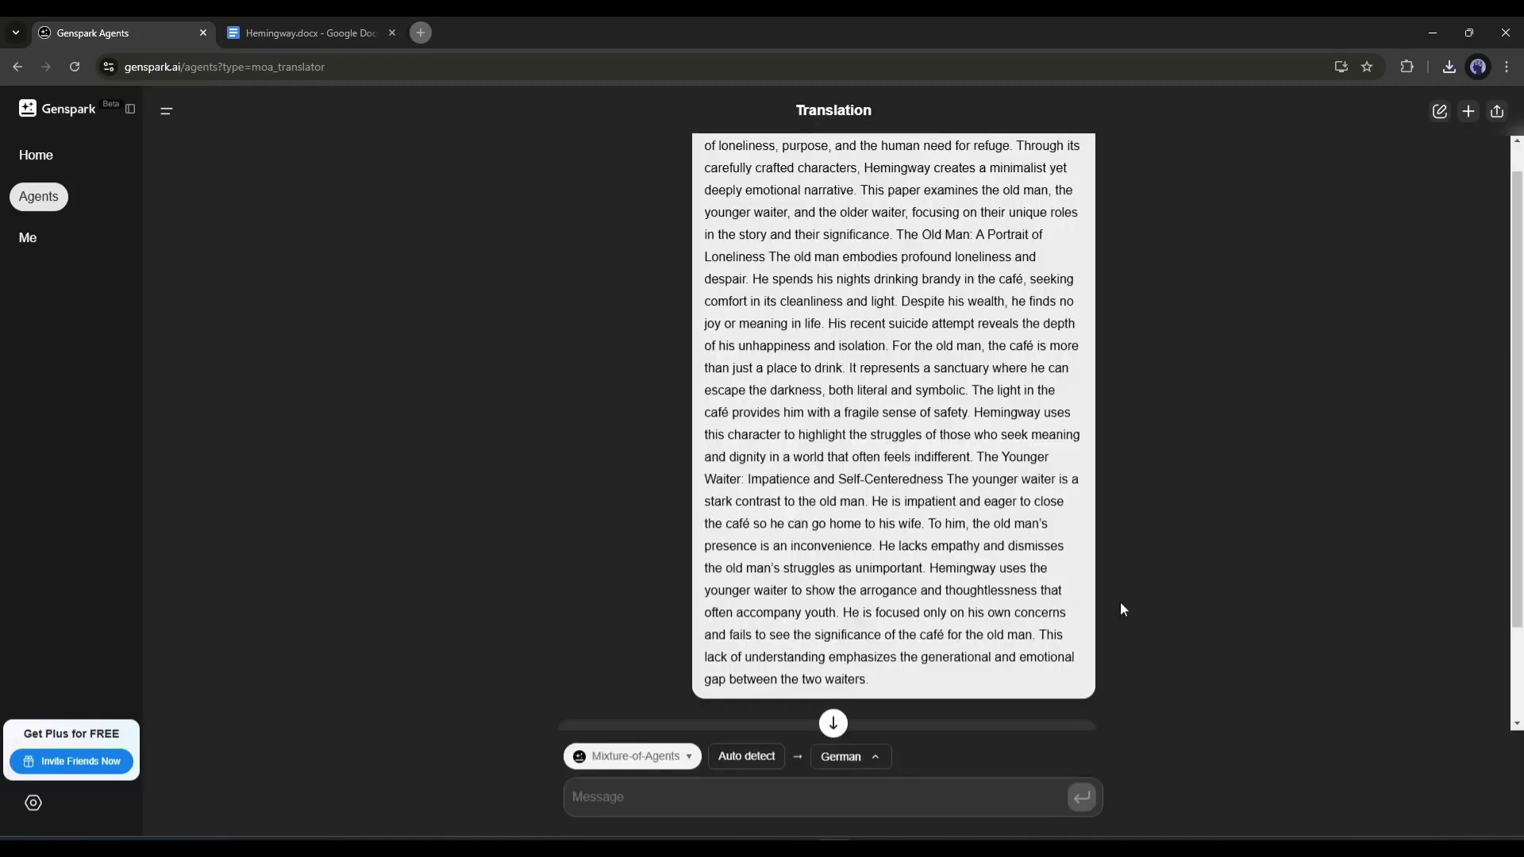
scroll(935, 517, "down", 4)
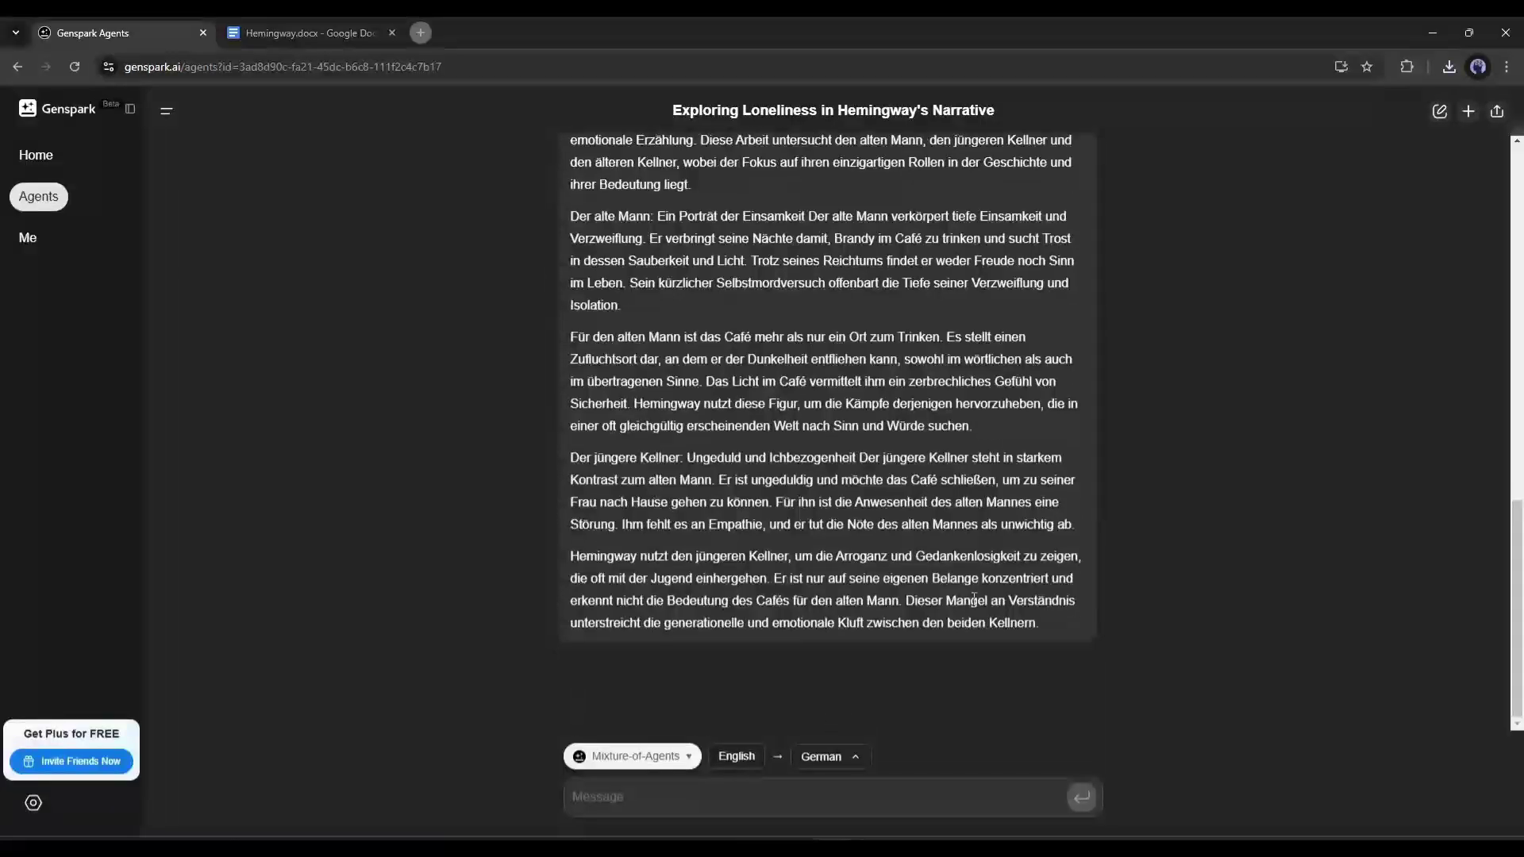
Return to the Agents overview and highlight the Advanced Agents heading.
left_click(38, 196)
left_click_drag(165, 409, 425, 412)
left_click(416, 422)
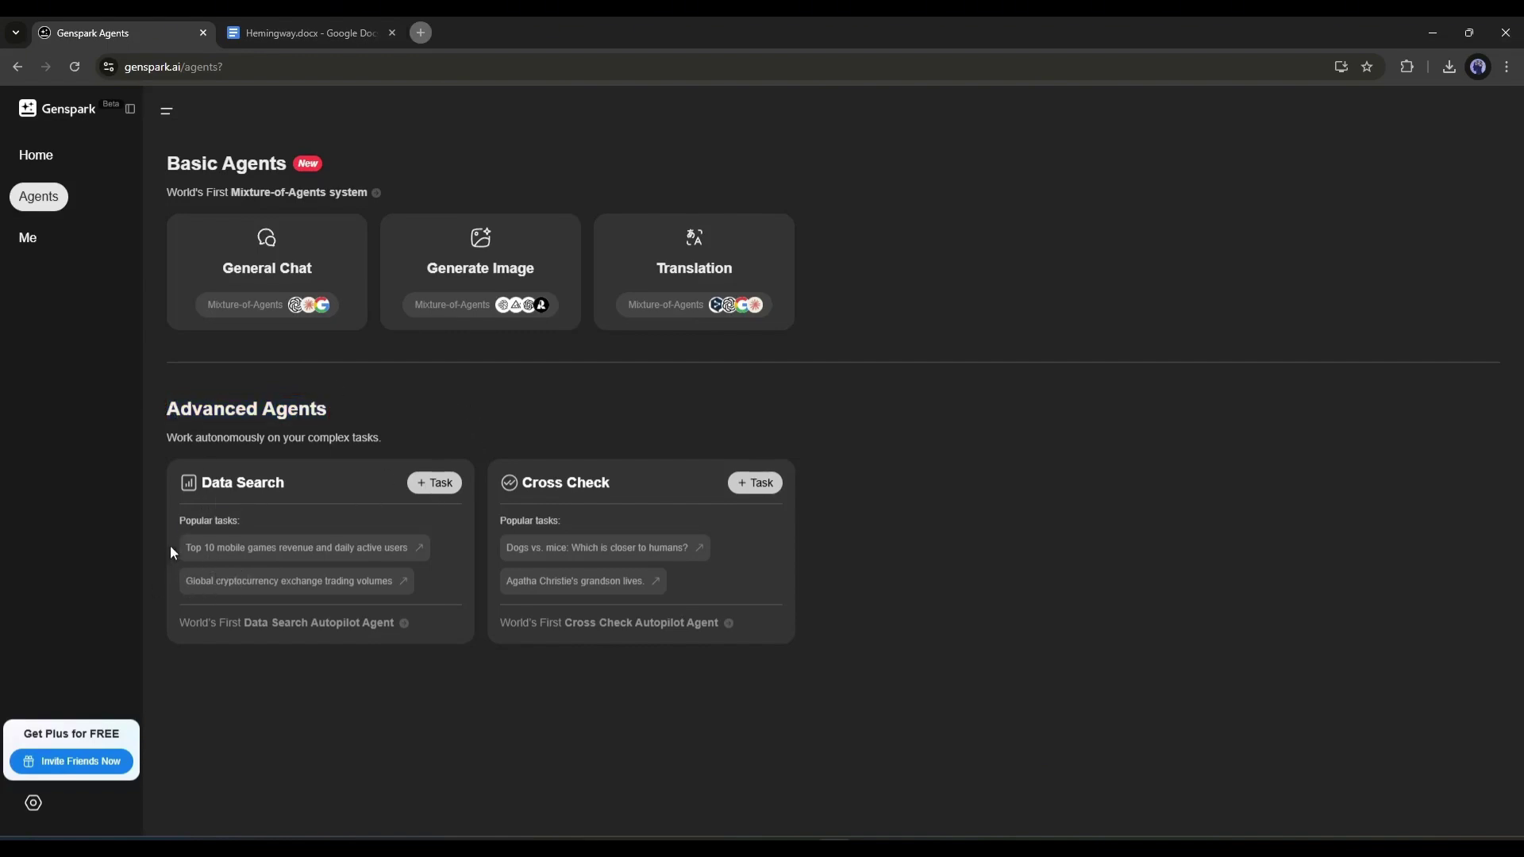
Start a new Data Search task and paste 'Top 10 mobile games revenue and daily active users' into its request.
left_click_drag(170, 546, 432, 556)
key("ctrl+c")
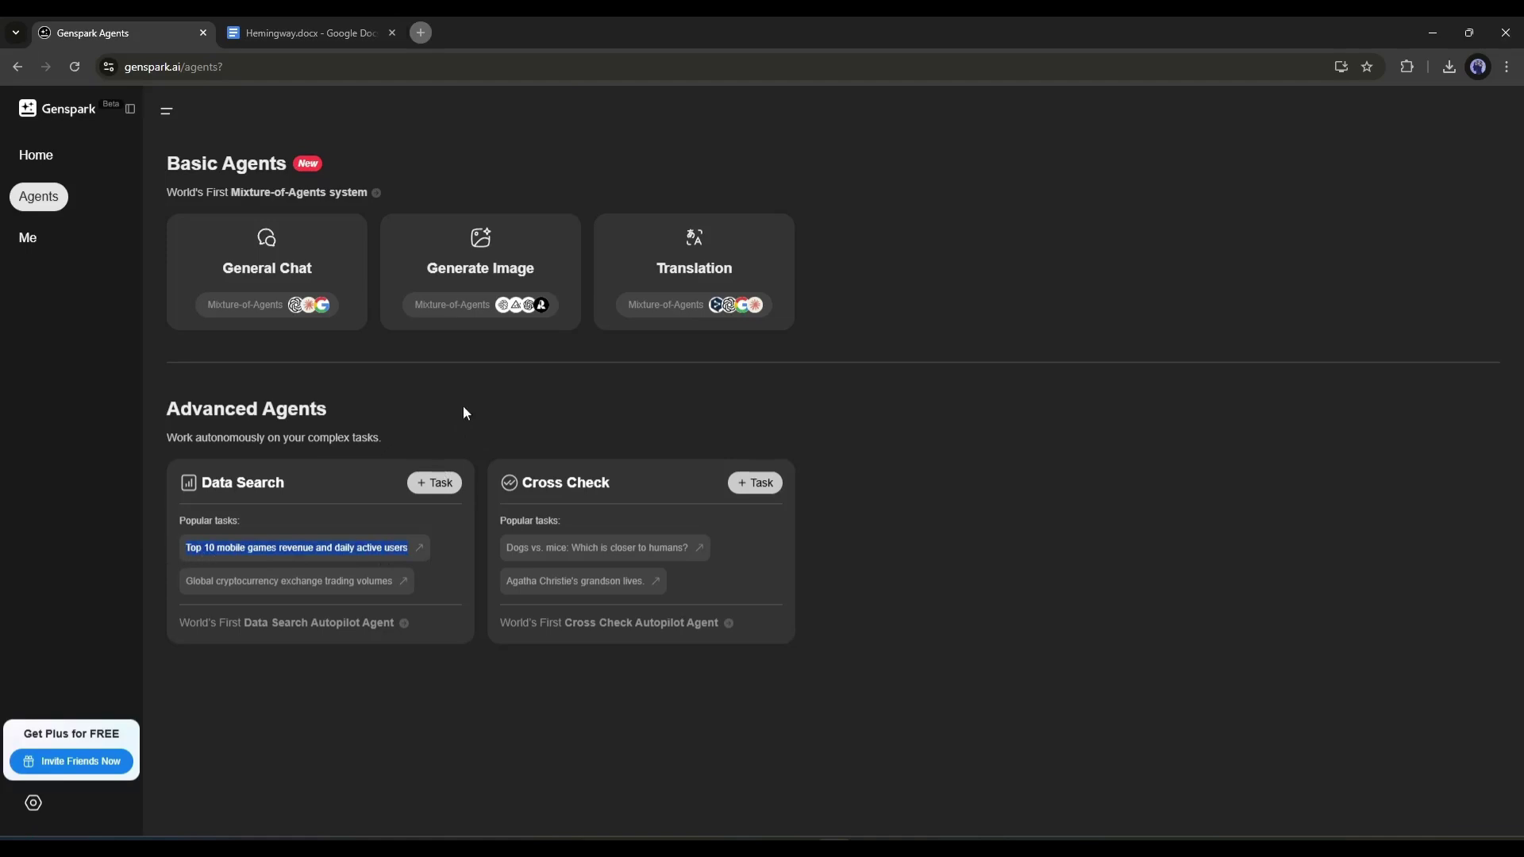
left_click(424, 429)
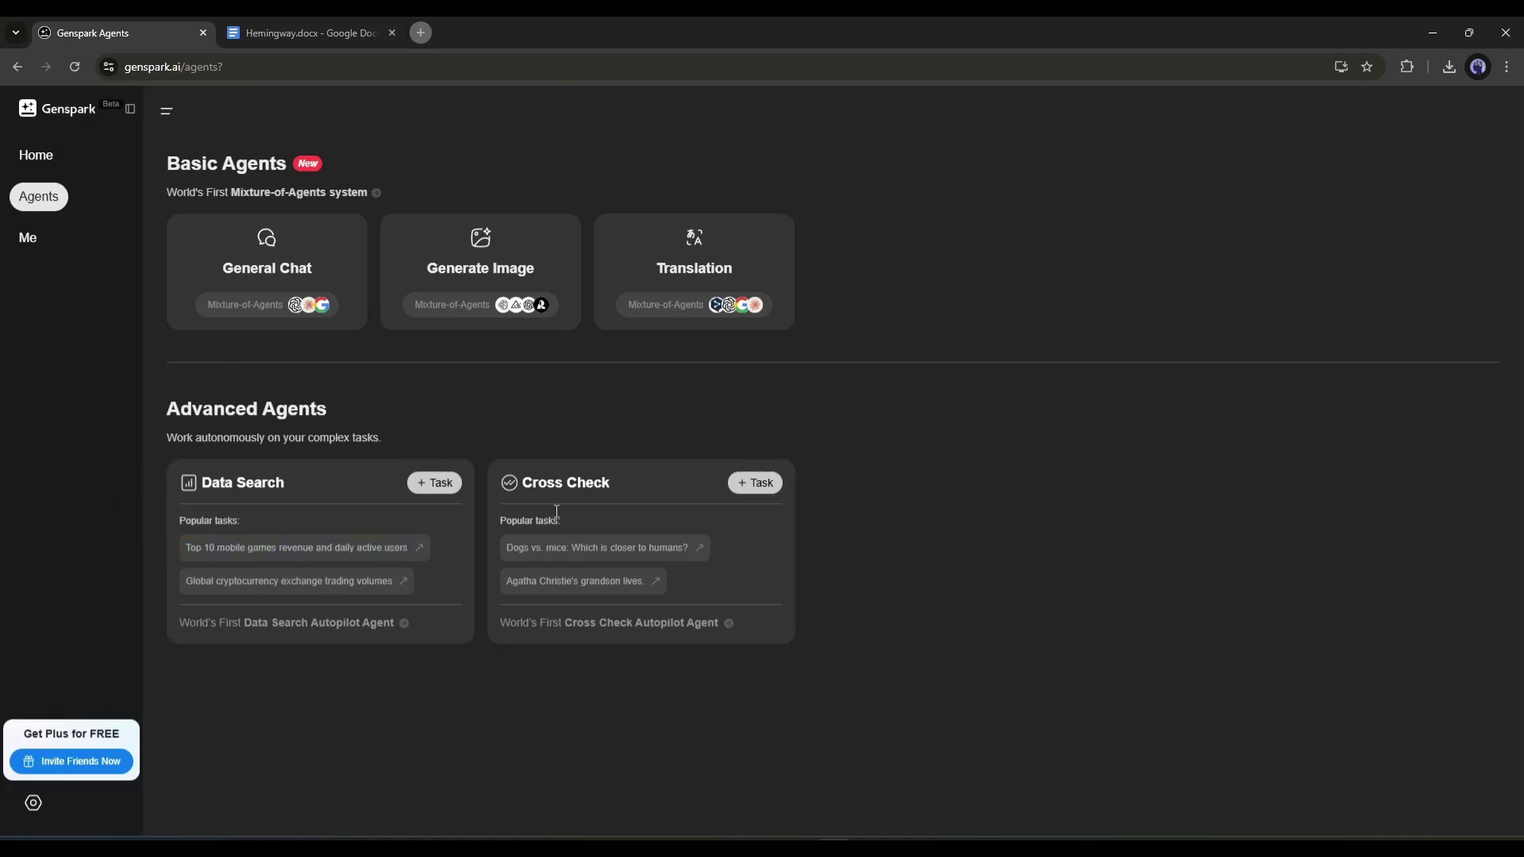
left_click(438, 495)
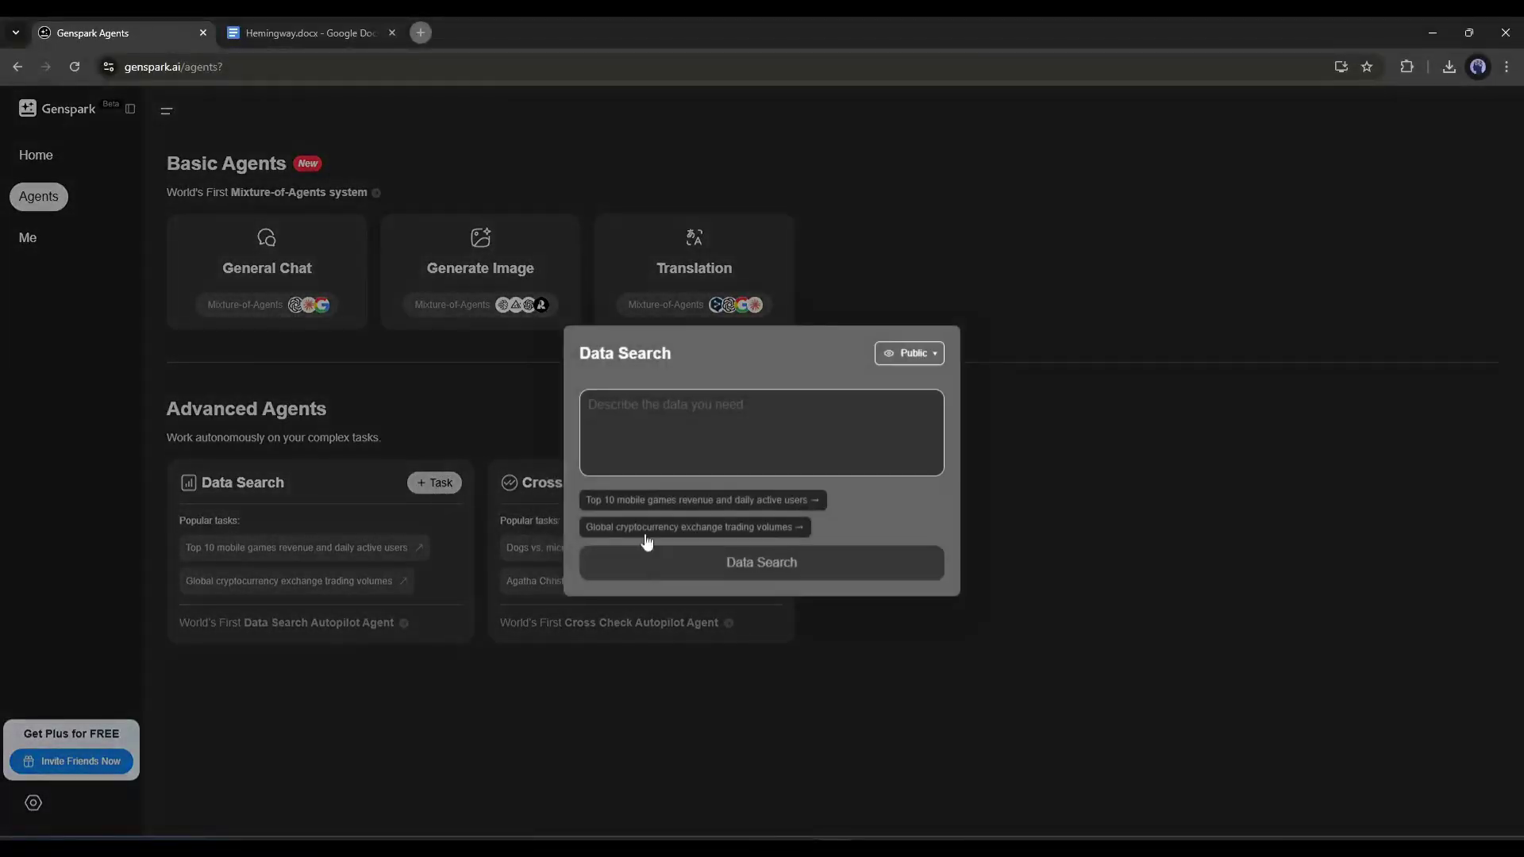
left_click(678, 443)
key("ctrl+v")
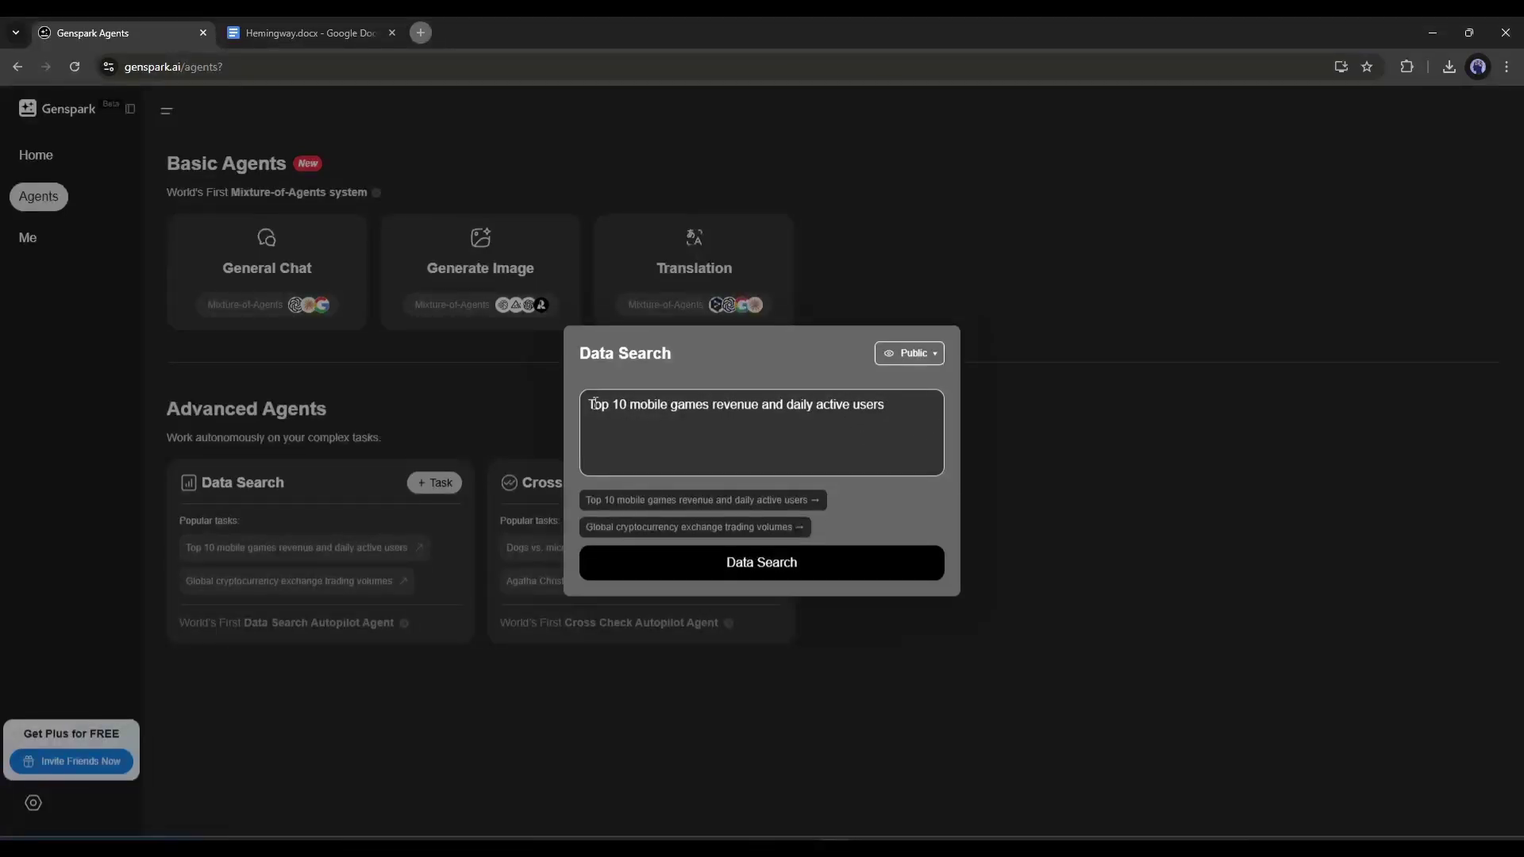
Run the mobile games Data Search and follow its status page through planning and sources to Final Results.
left_click(796, 570)
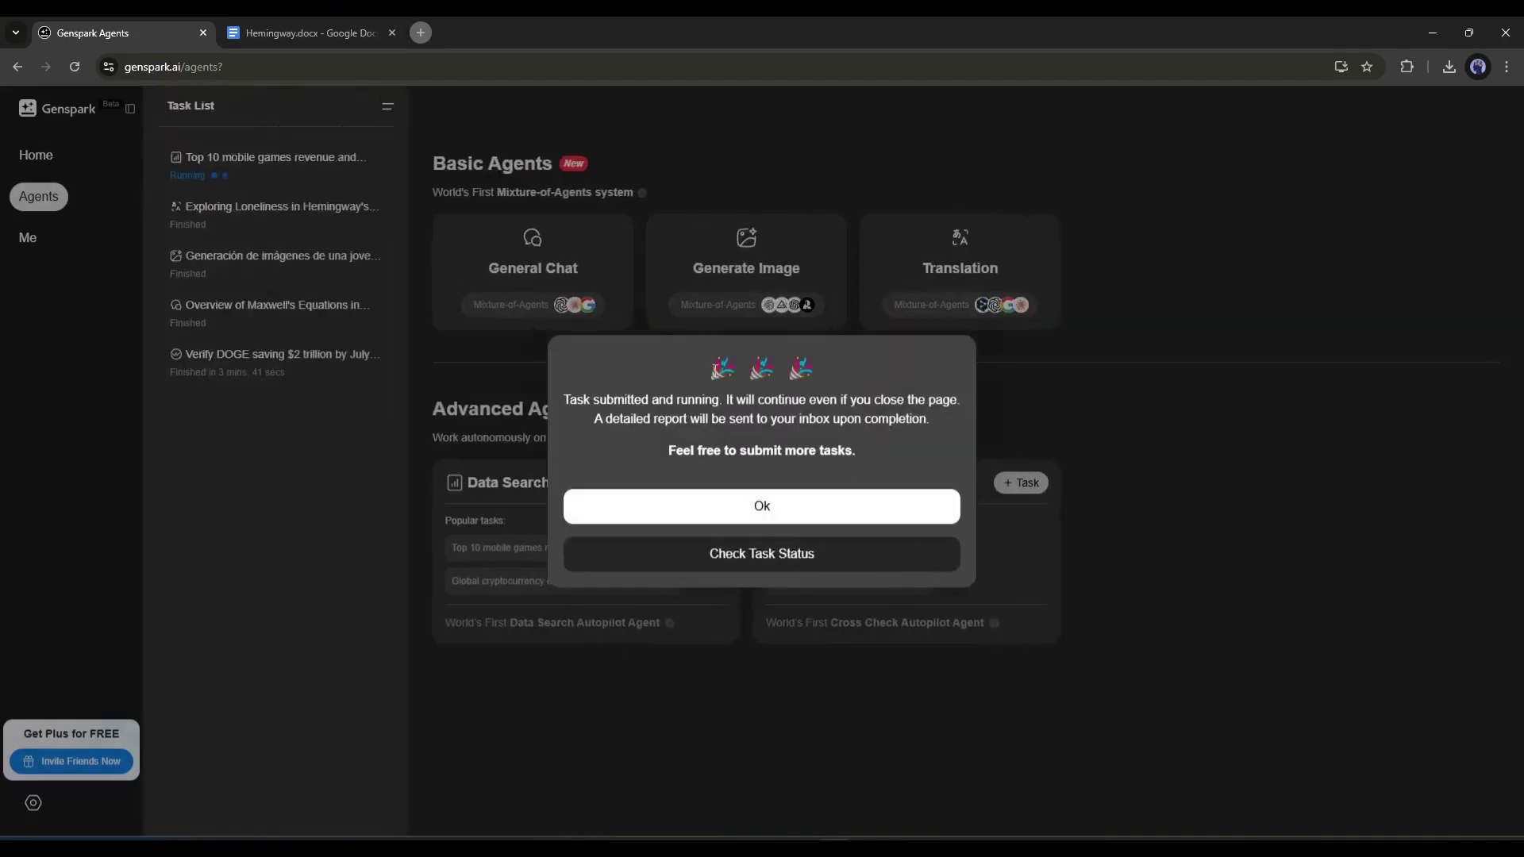
left_click(716, 551)
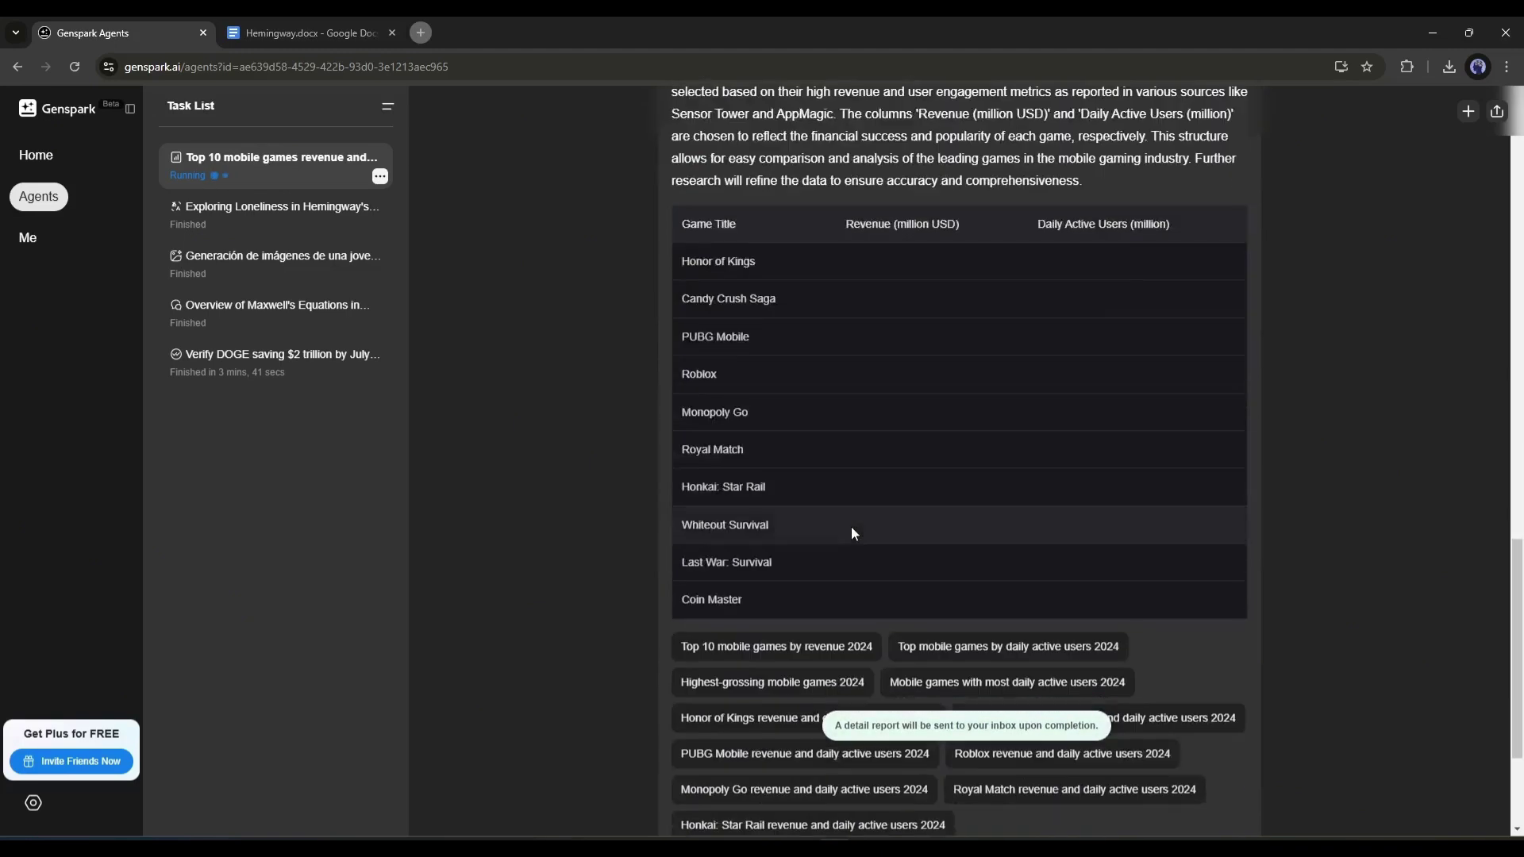
scroll(831, 595, "up", 5)
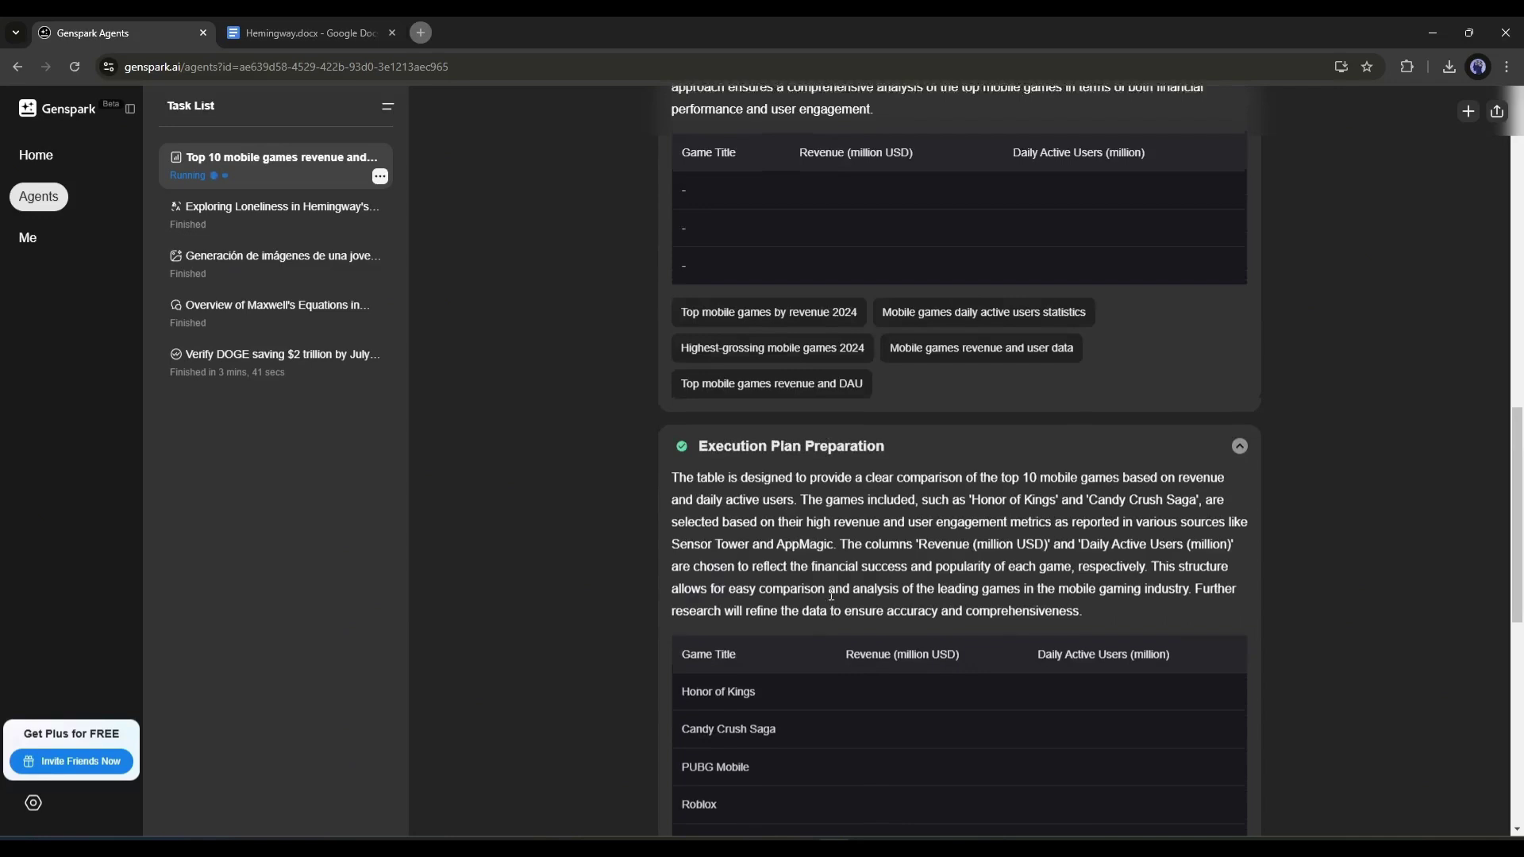
scroll(831, 592, "down", 10)
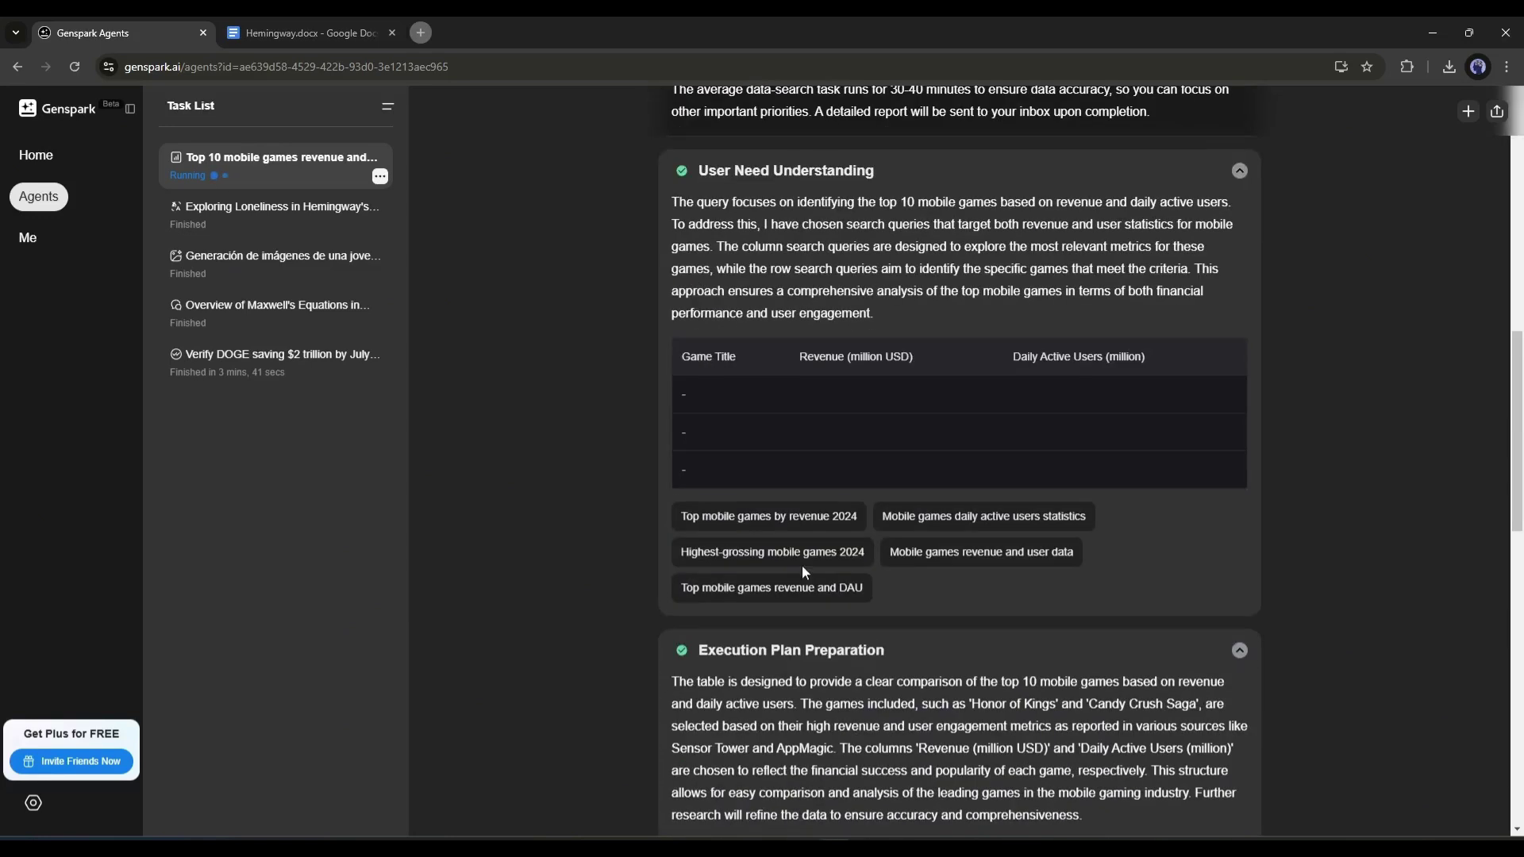
scroll(943, 424, "down", 15)
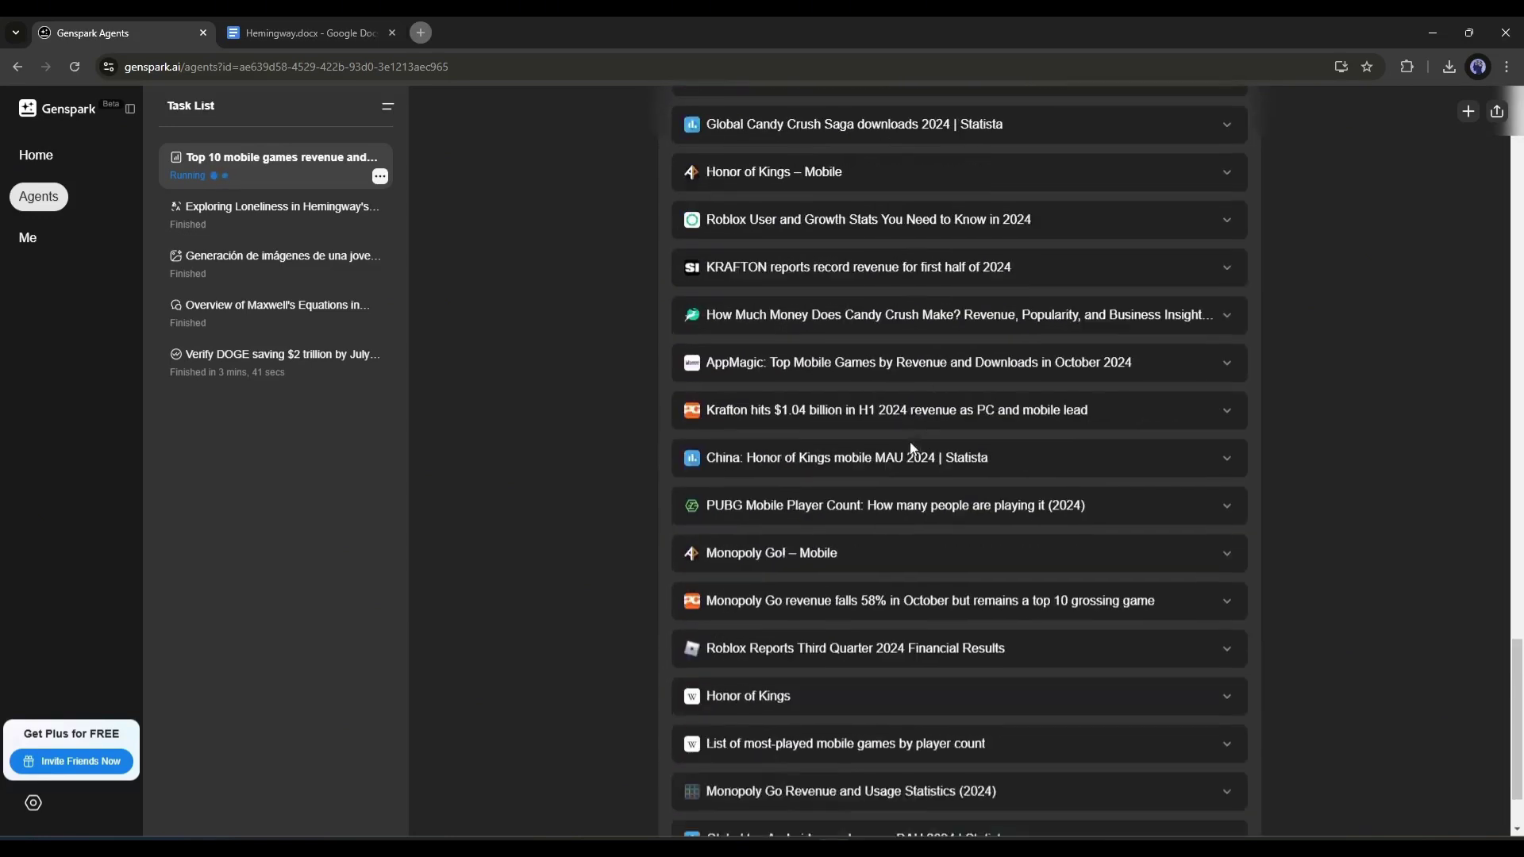
scroll(913, 449, "down", 2)
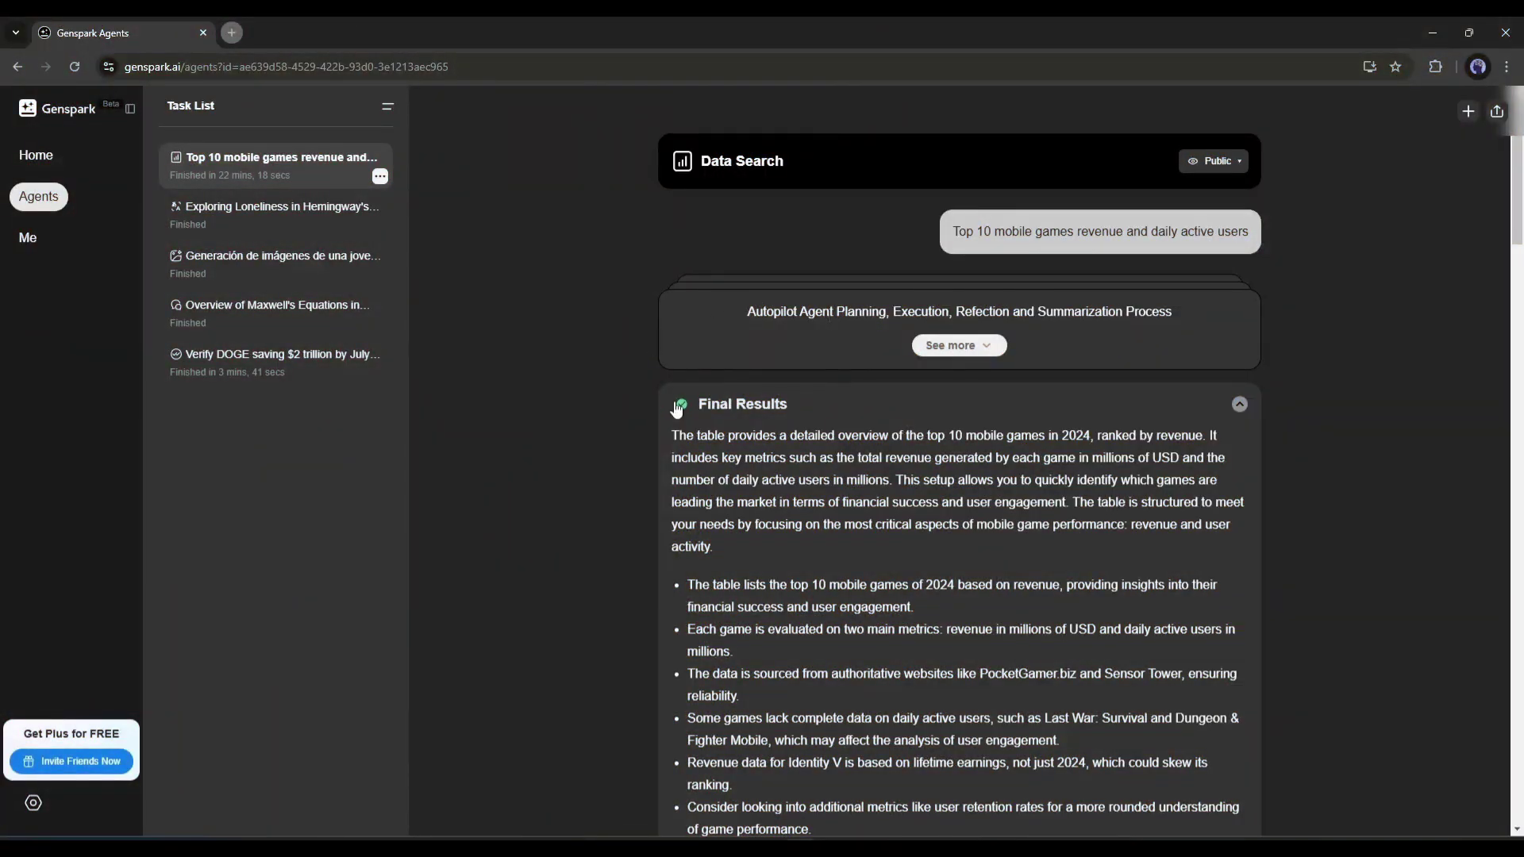
scroll(676, 409, "down", 1)
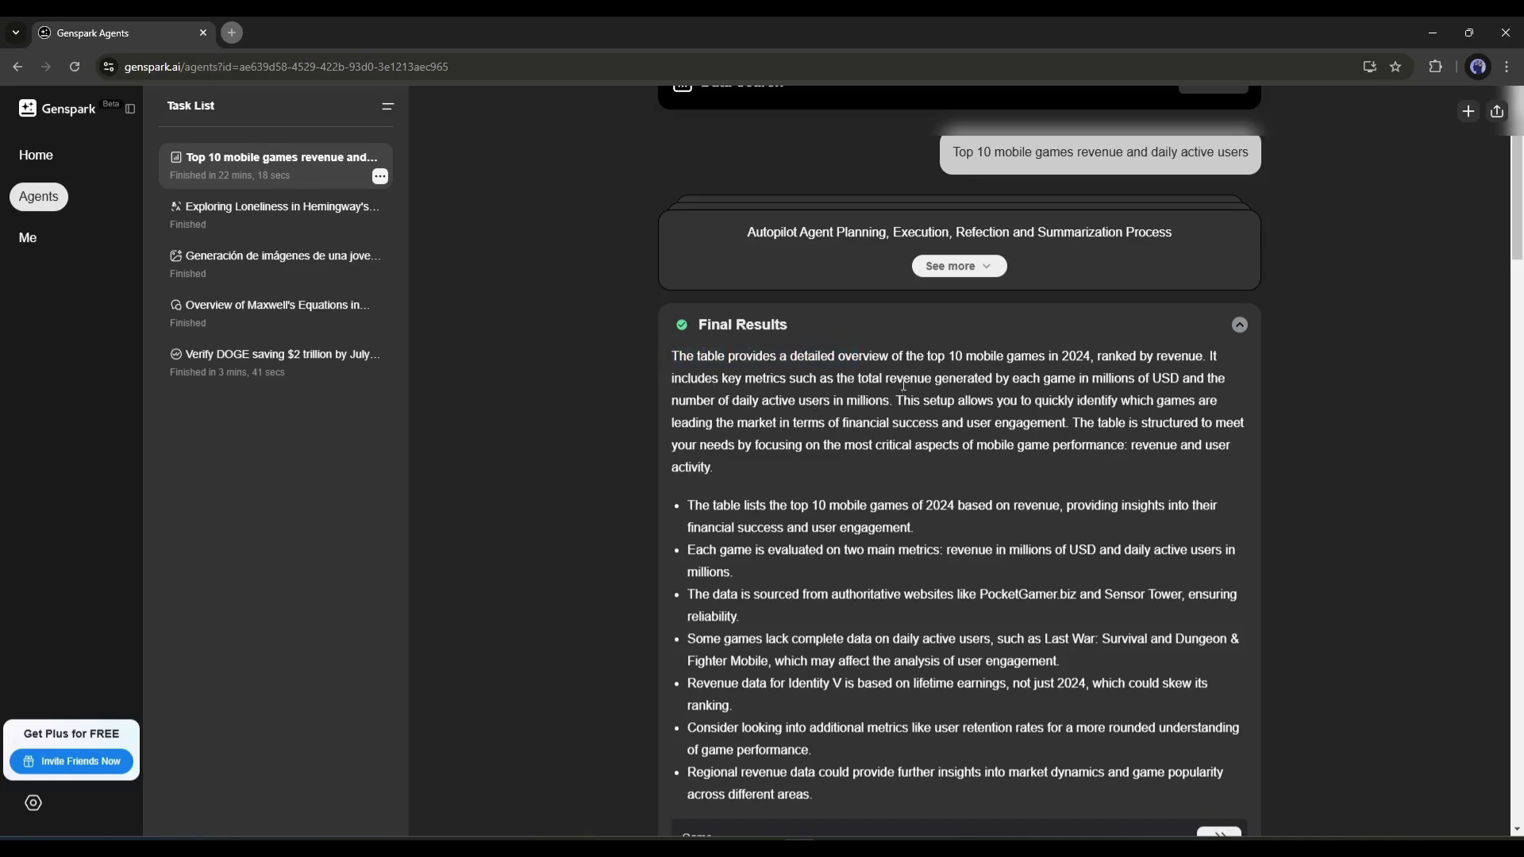
scroll(903, 385, "down", 3)
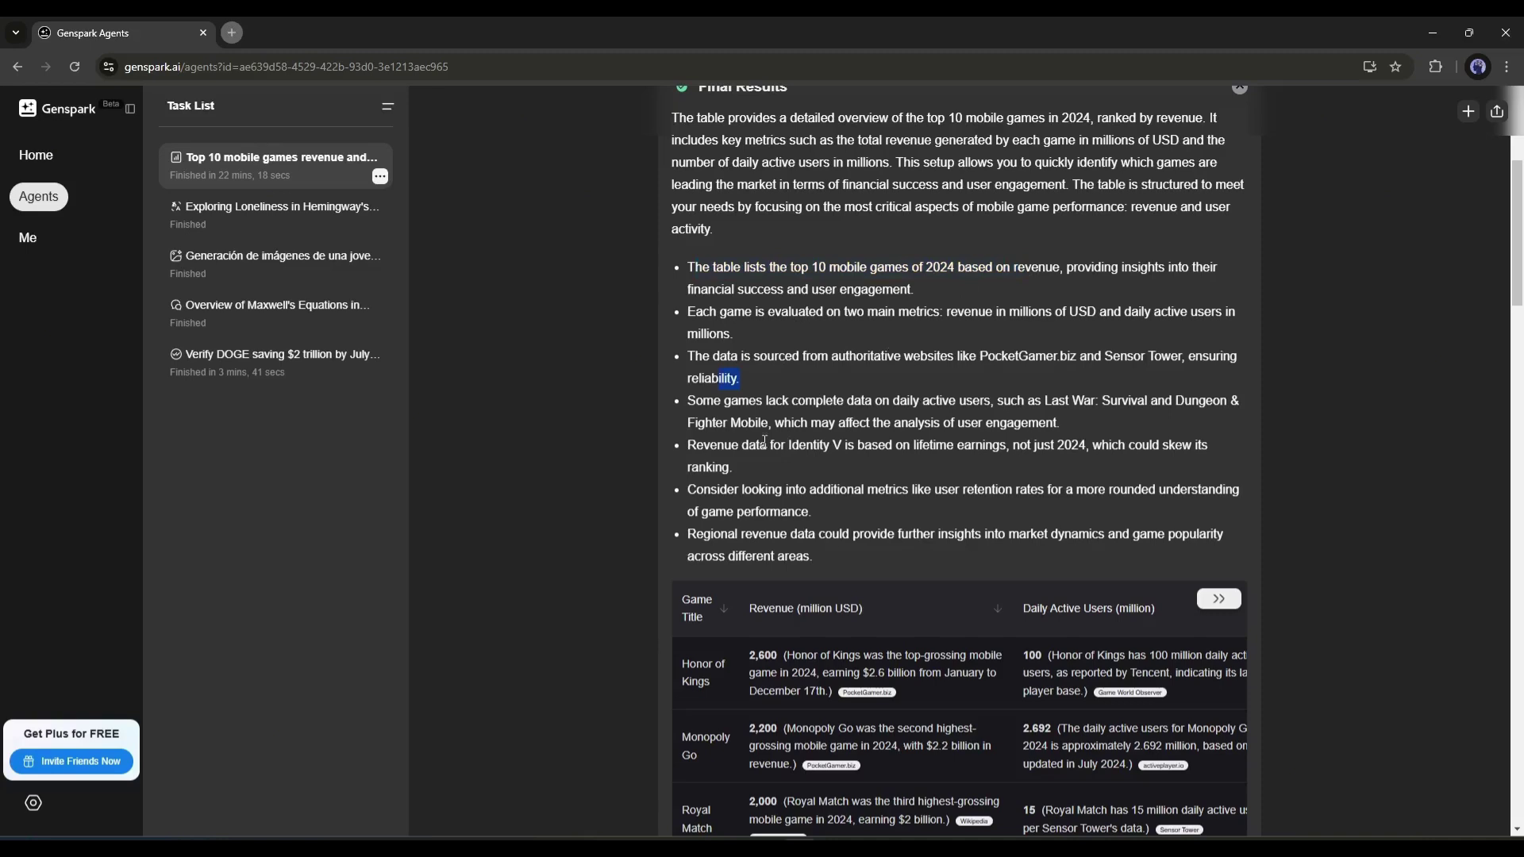
scroll(758, 417, "down", 4)
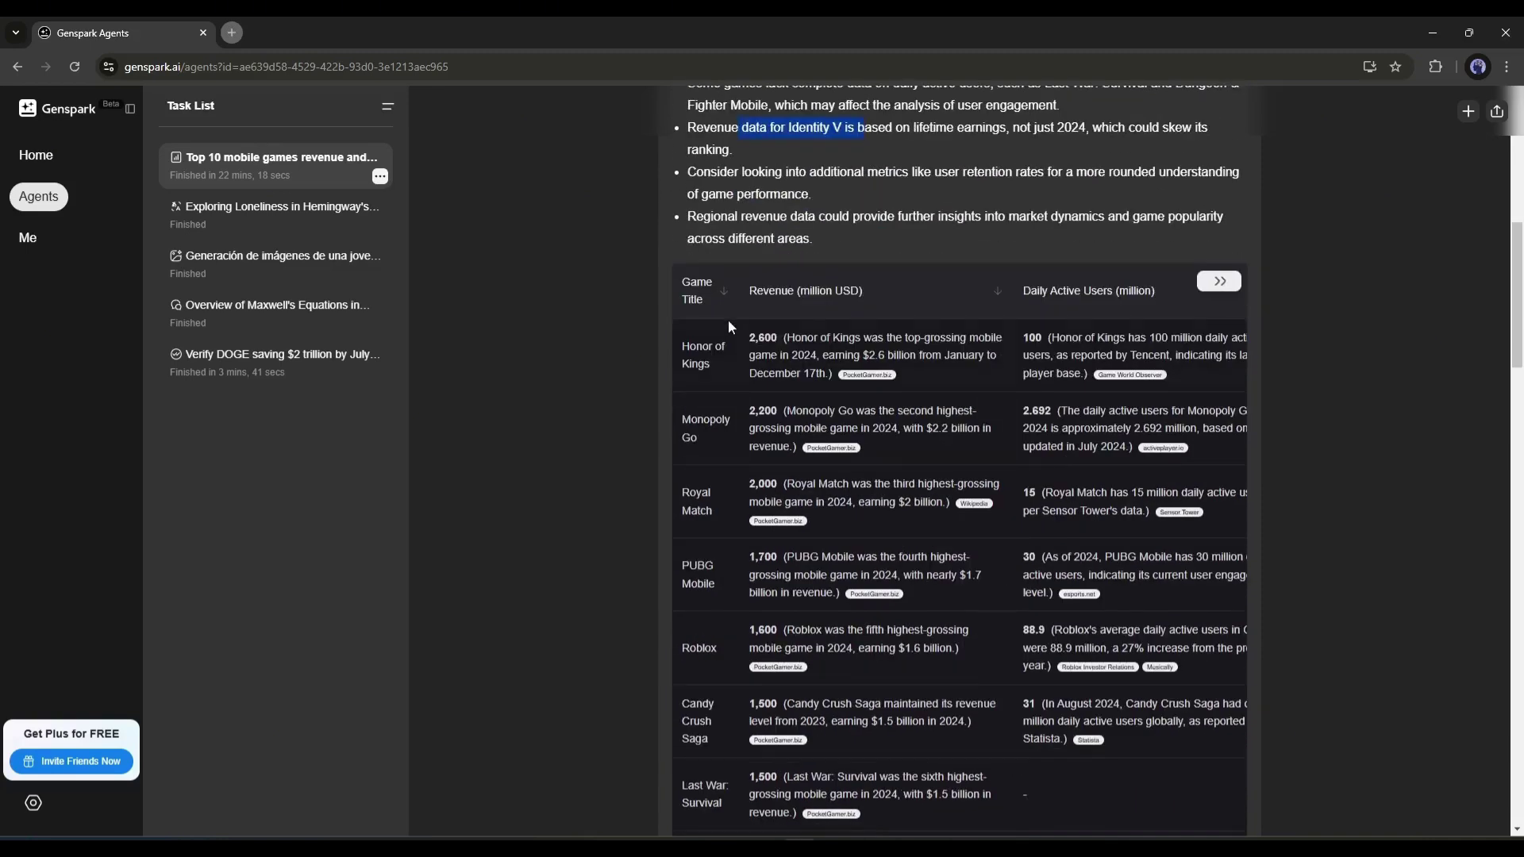
left_click_drag(682, 346, 748, 307)
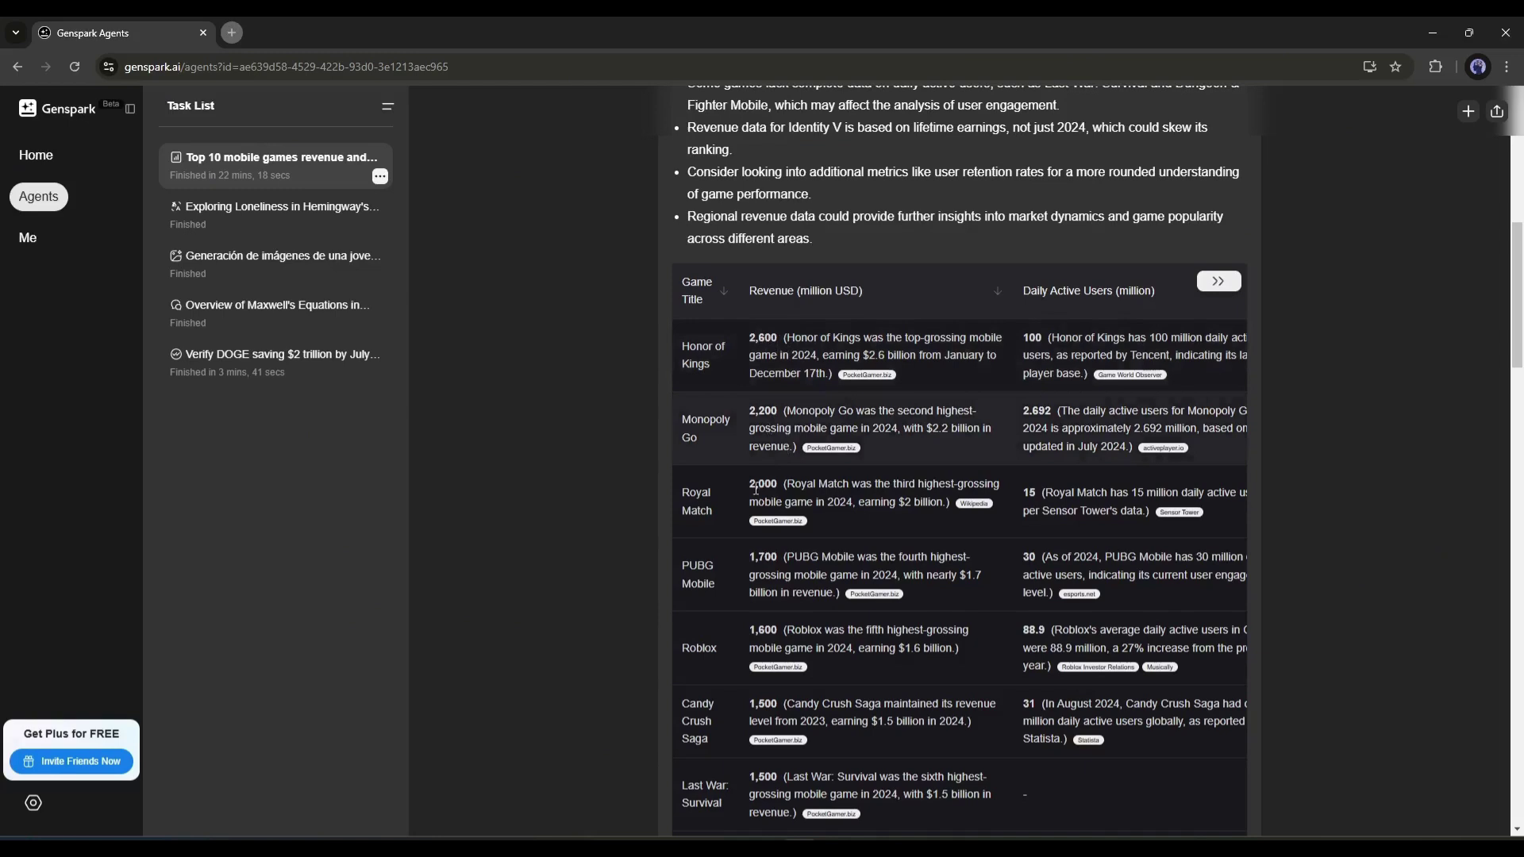
scroll(1037, 216, "down", 1)
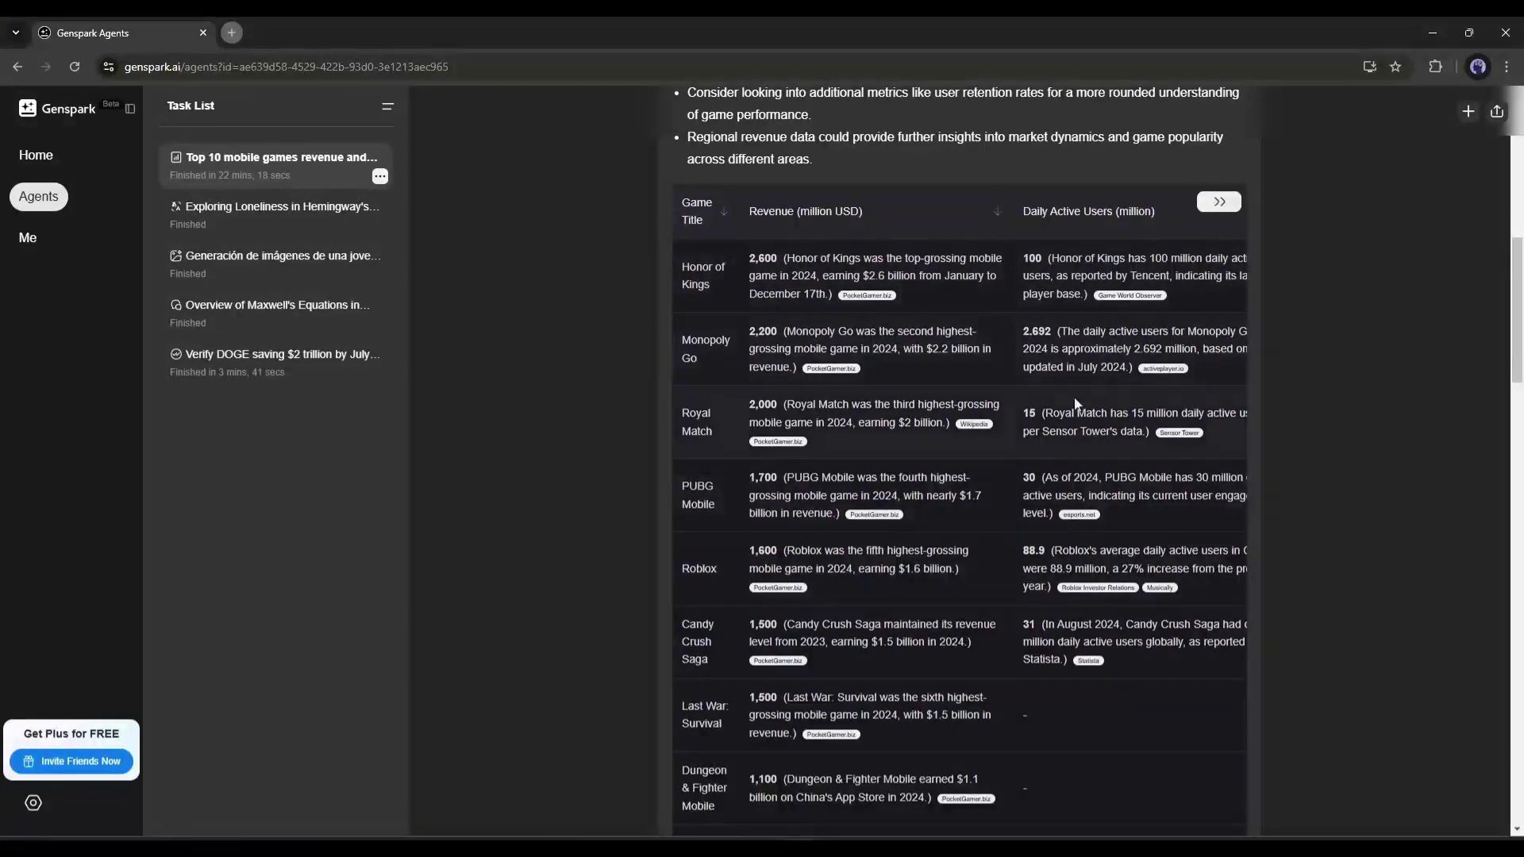
scroll(957, 454, "down", 4)
scroll(956, 454, "down", 7)
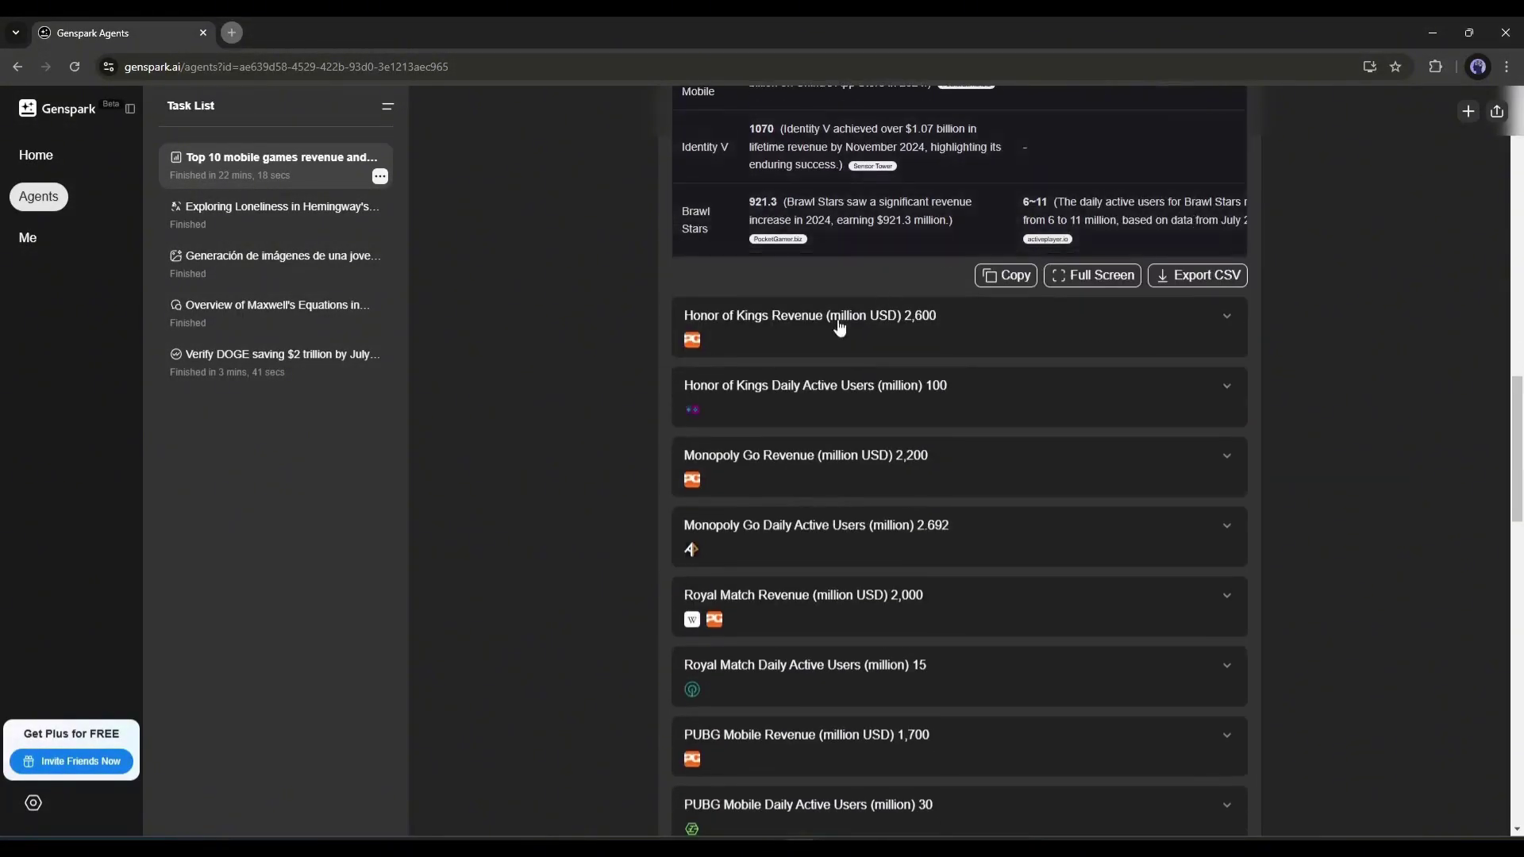
left_click(1228, 230)
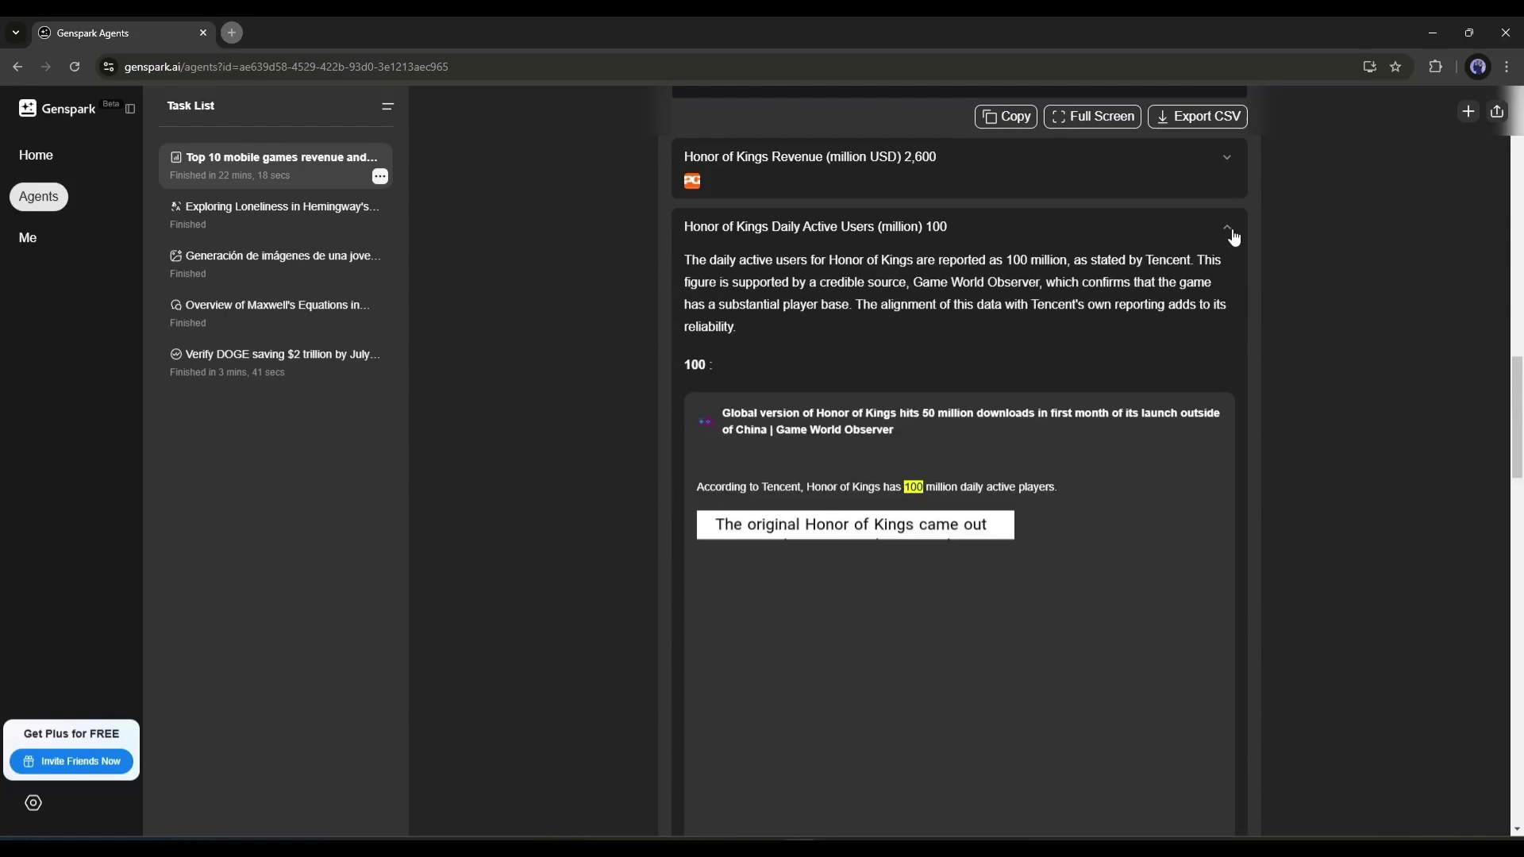
scroll(1230, 278, "down", 6)
left_click(1228, 318)
left_click(1227, 320)
scroll(901, 232, "down", 8)
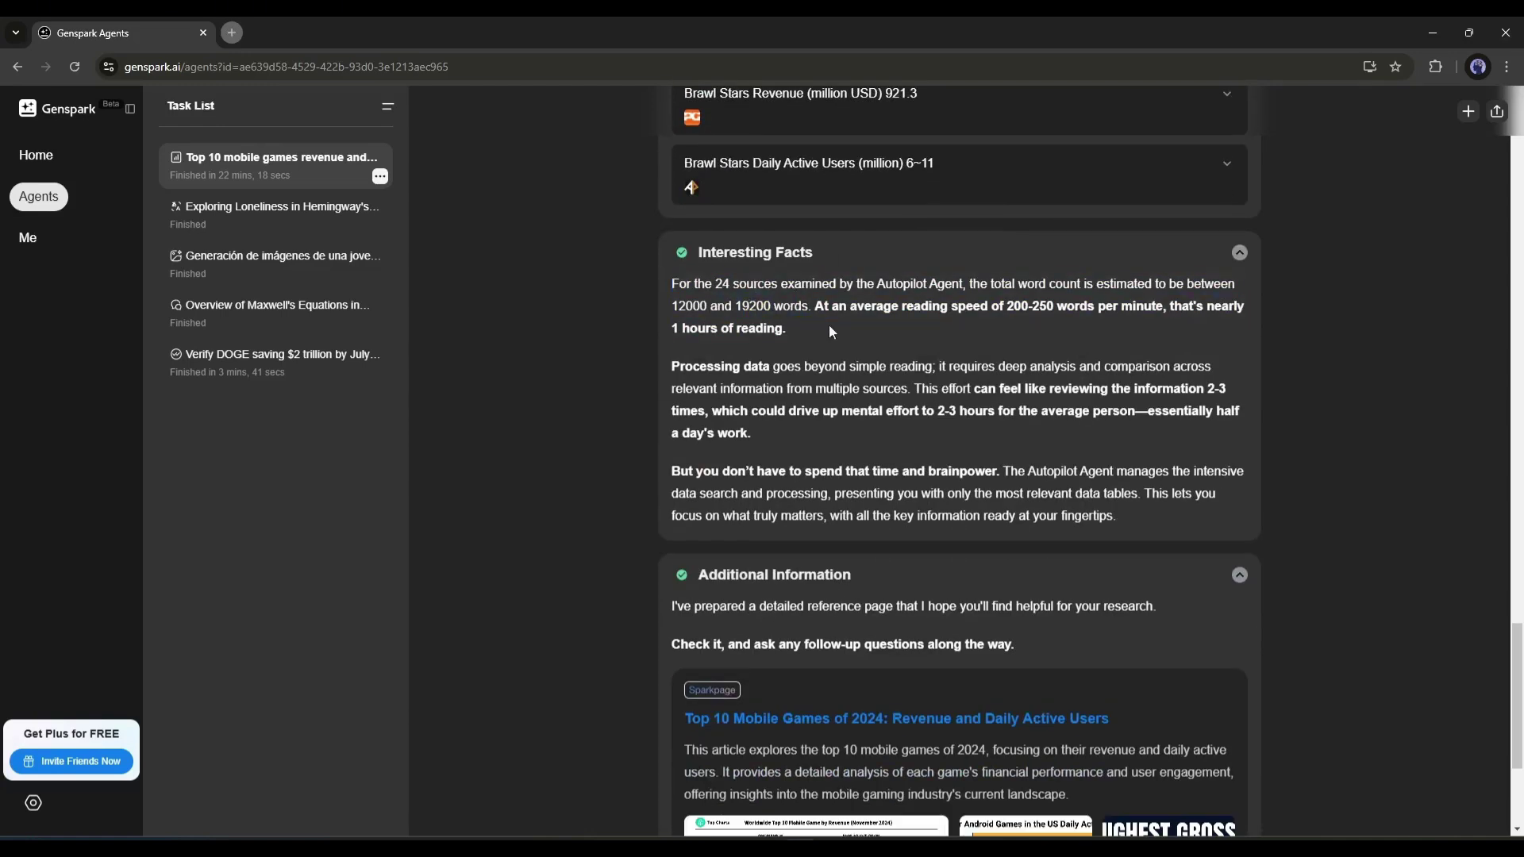
scroll(820, 328, "down", 4)
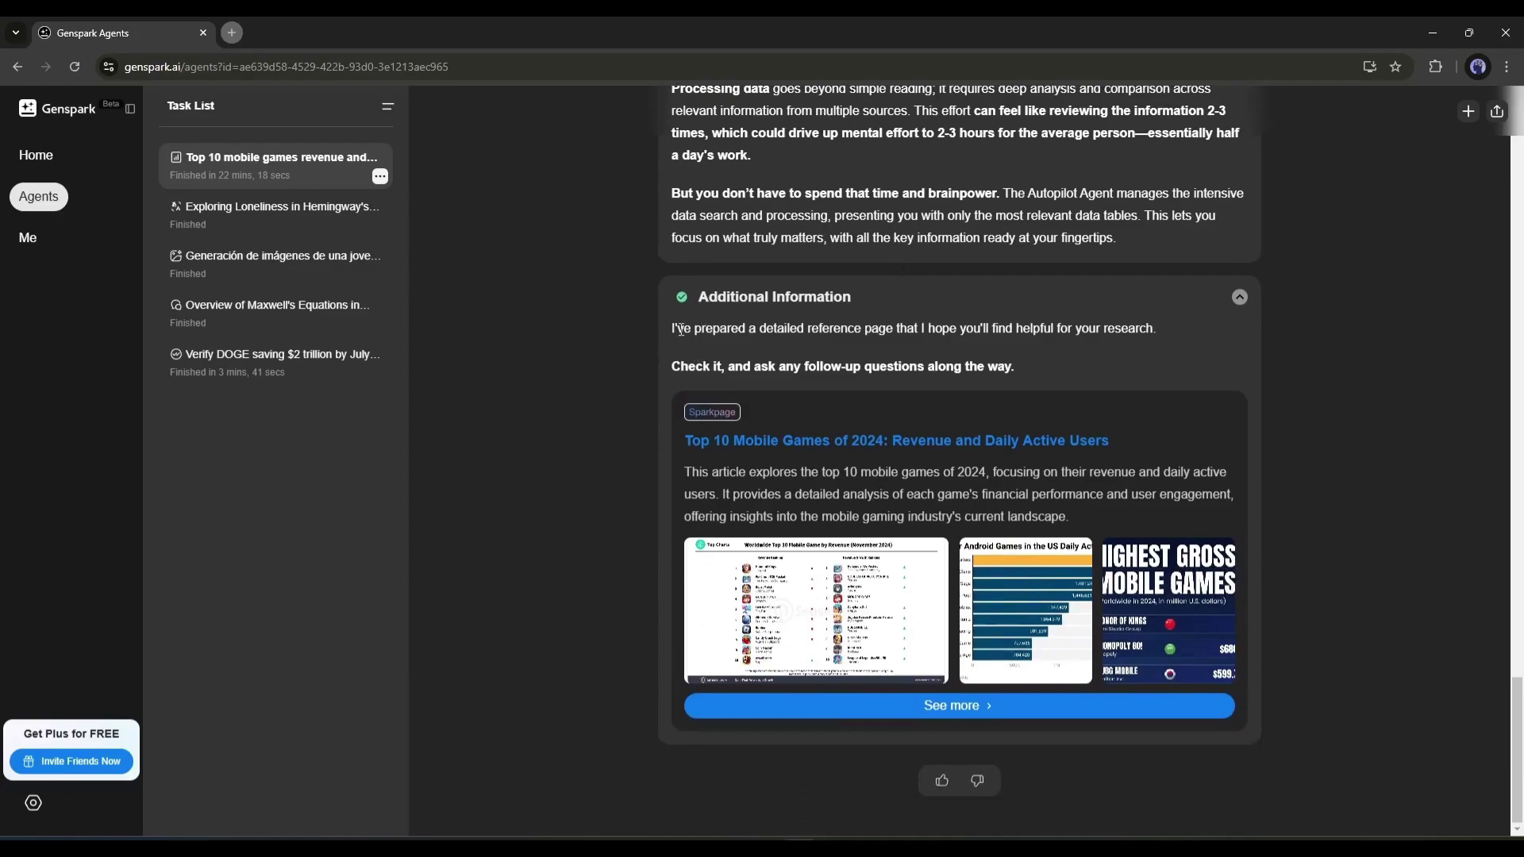
left_click(909, 706)
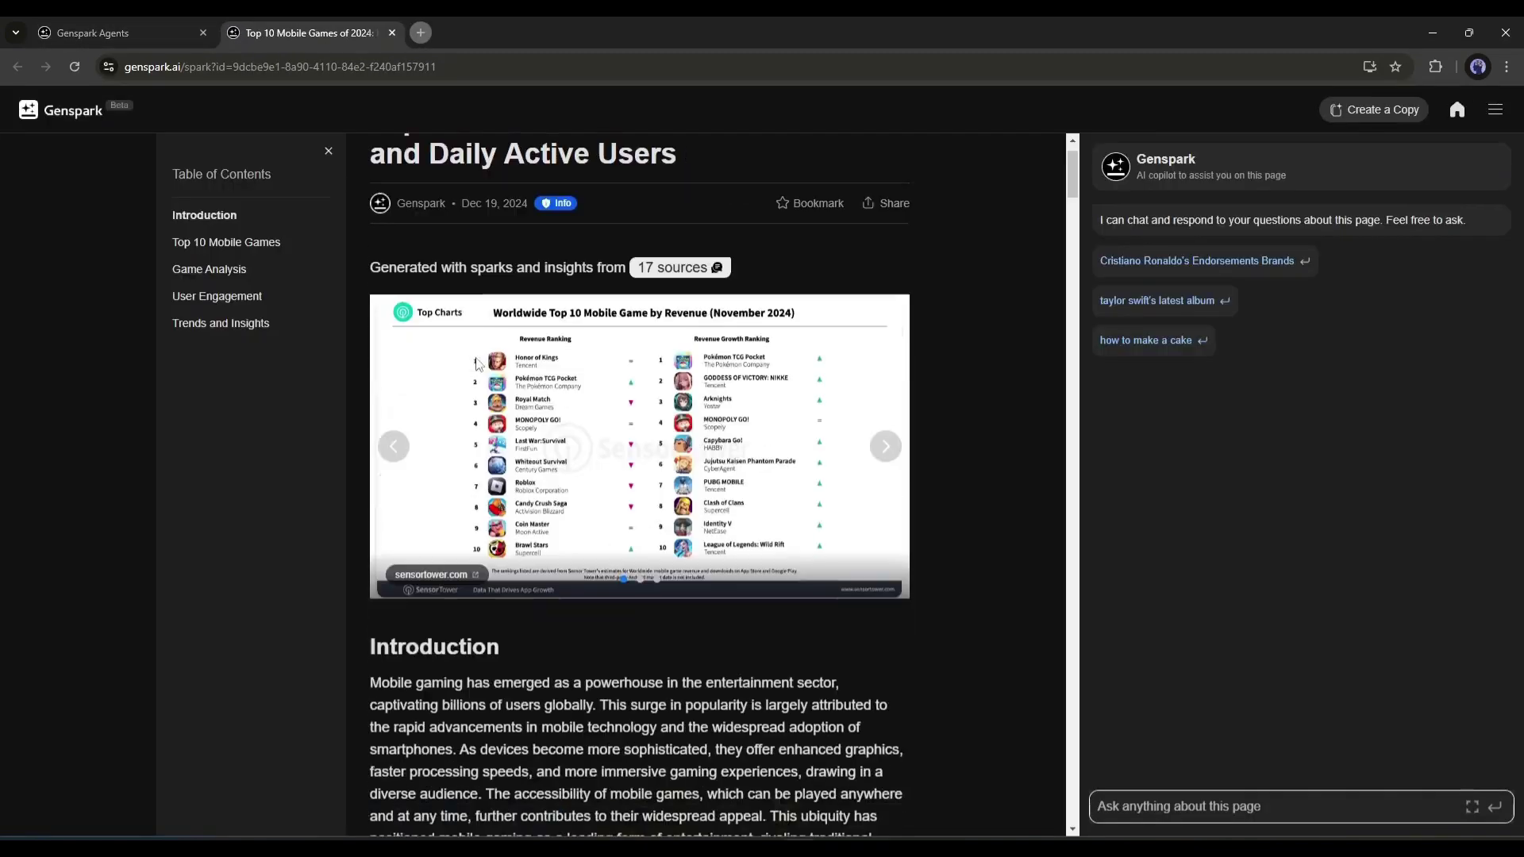
scroll(635, 477, "down", 15)
left_click(392, 33)
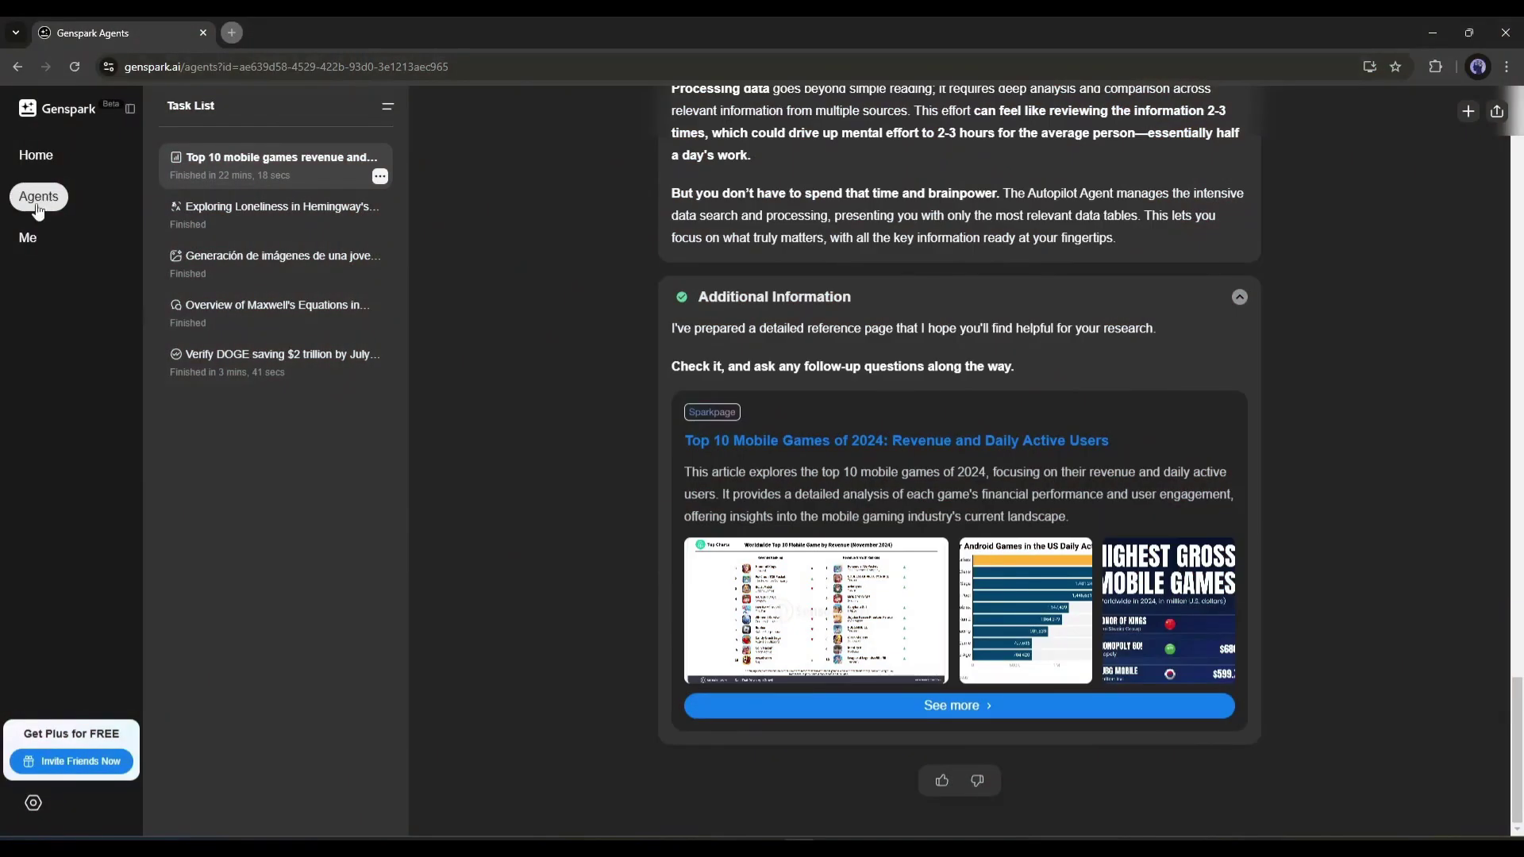
Paste the $2 billion government efficiency savings claim into Cross Check and submit it.
left_click(38, 202)
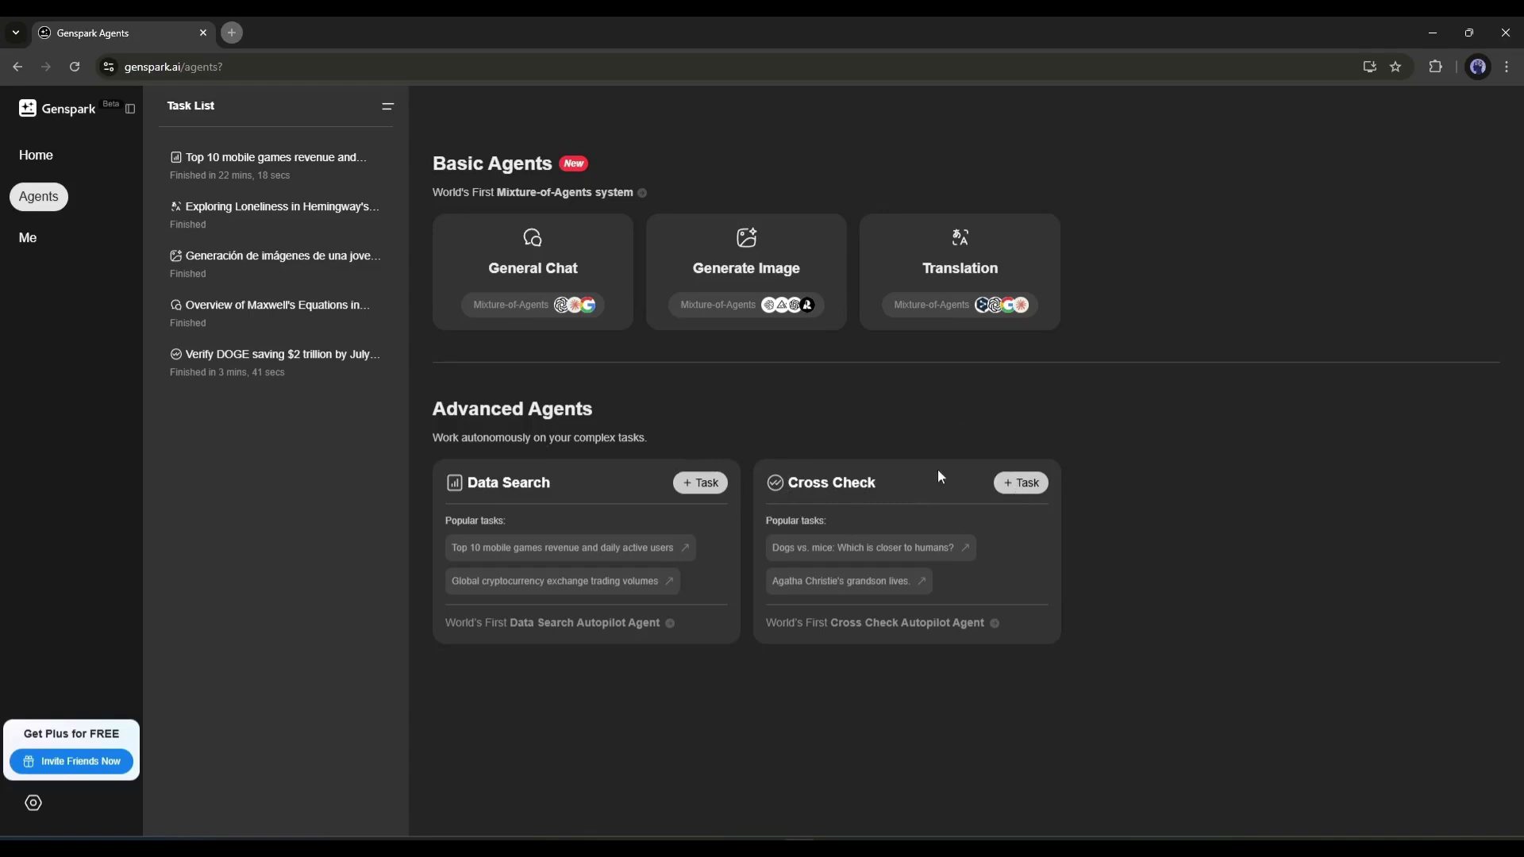
left_click(1020, 486)
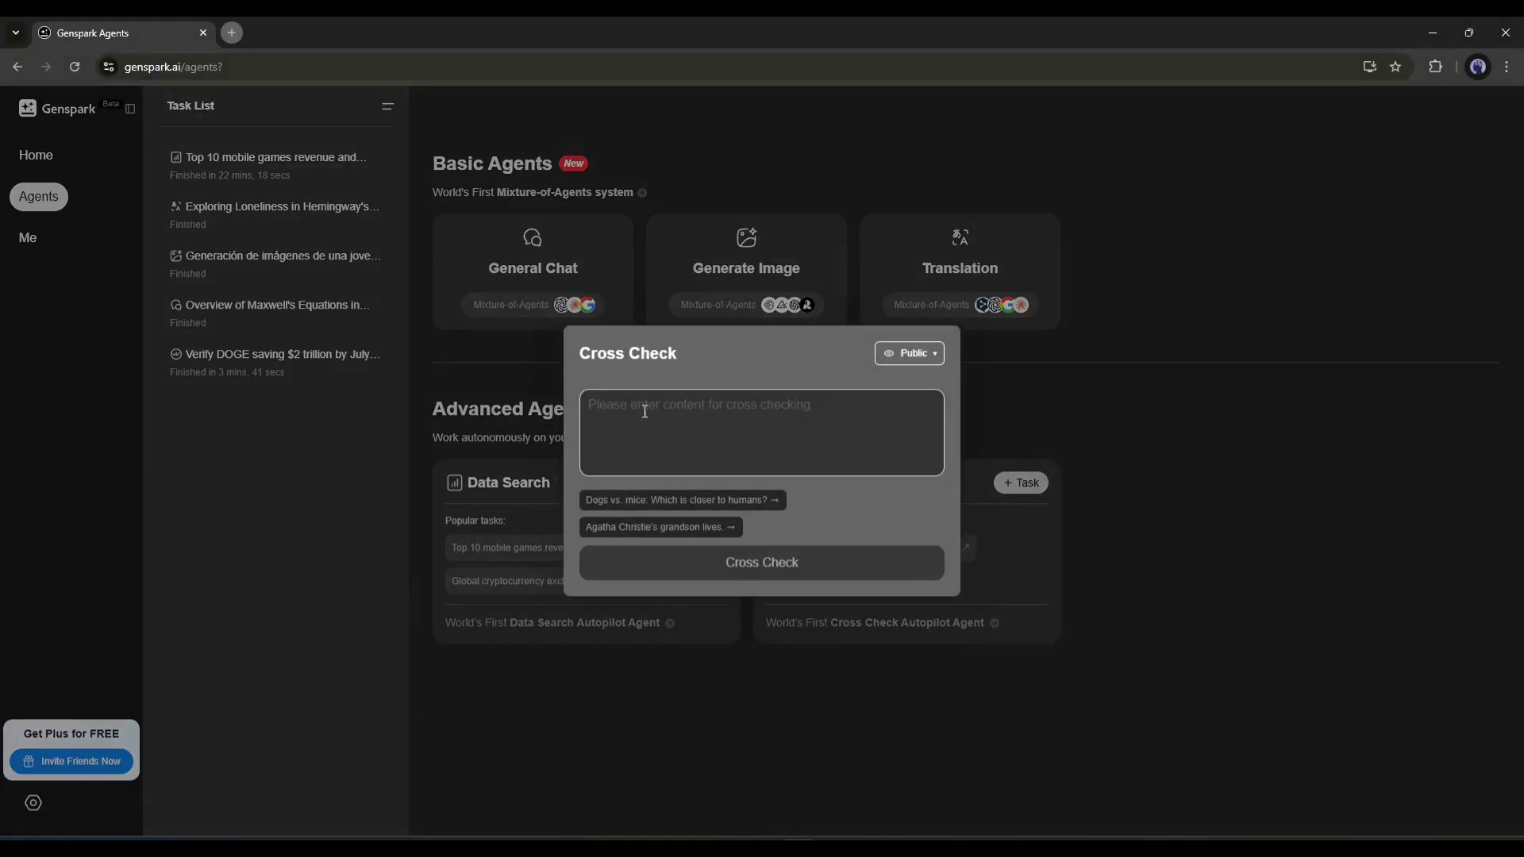
type("Department of government efficiency can save $2 billion annually.")
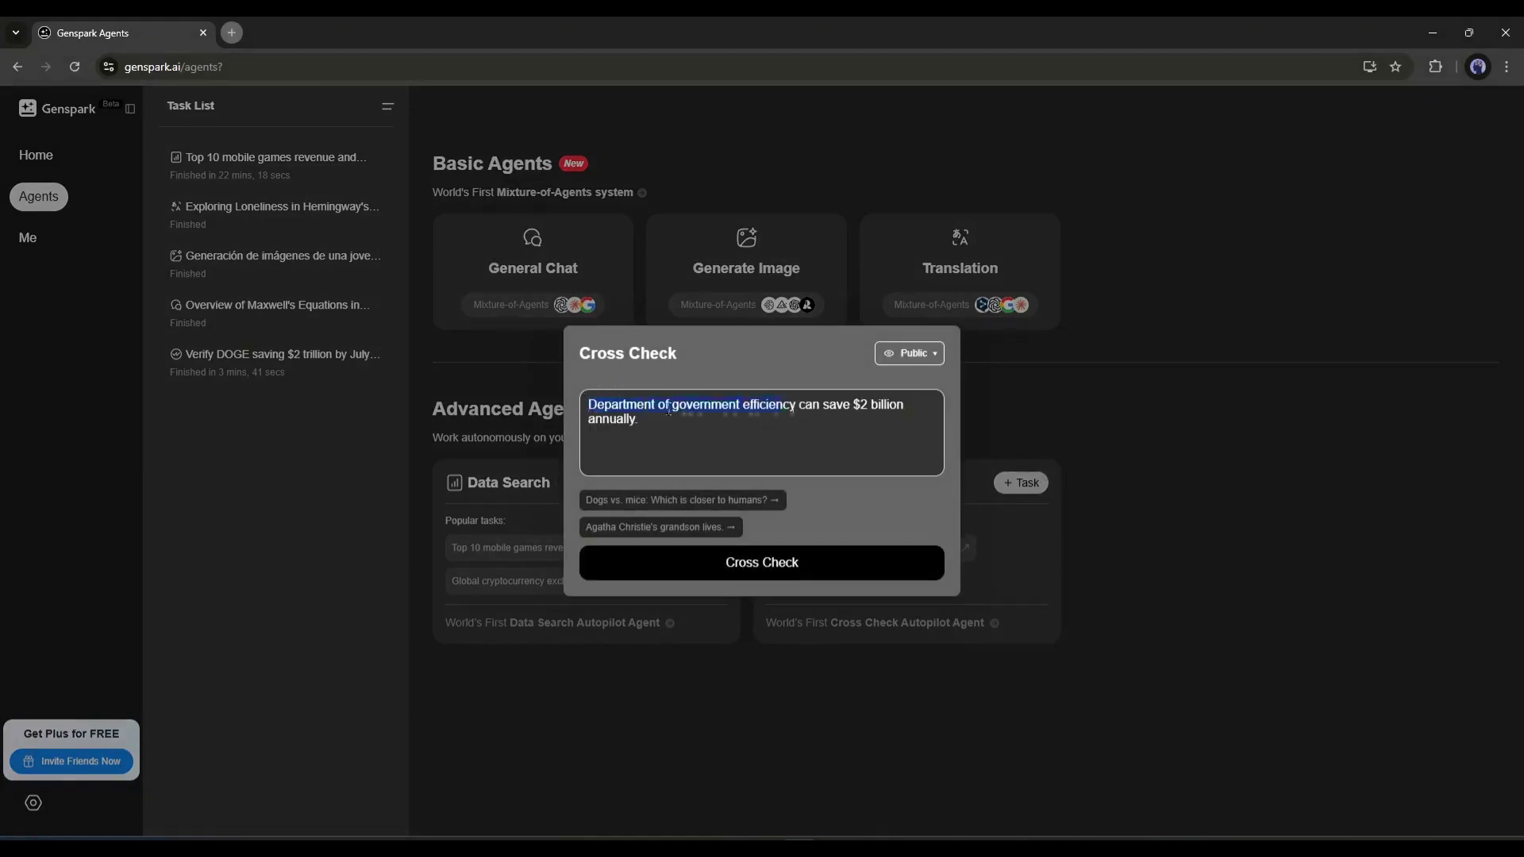
left_click_drag(875, 406, 906, 406)
left_click(847, 500)
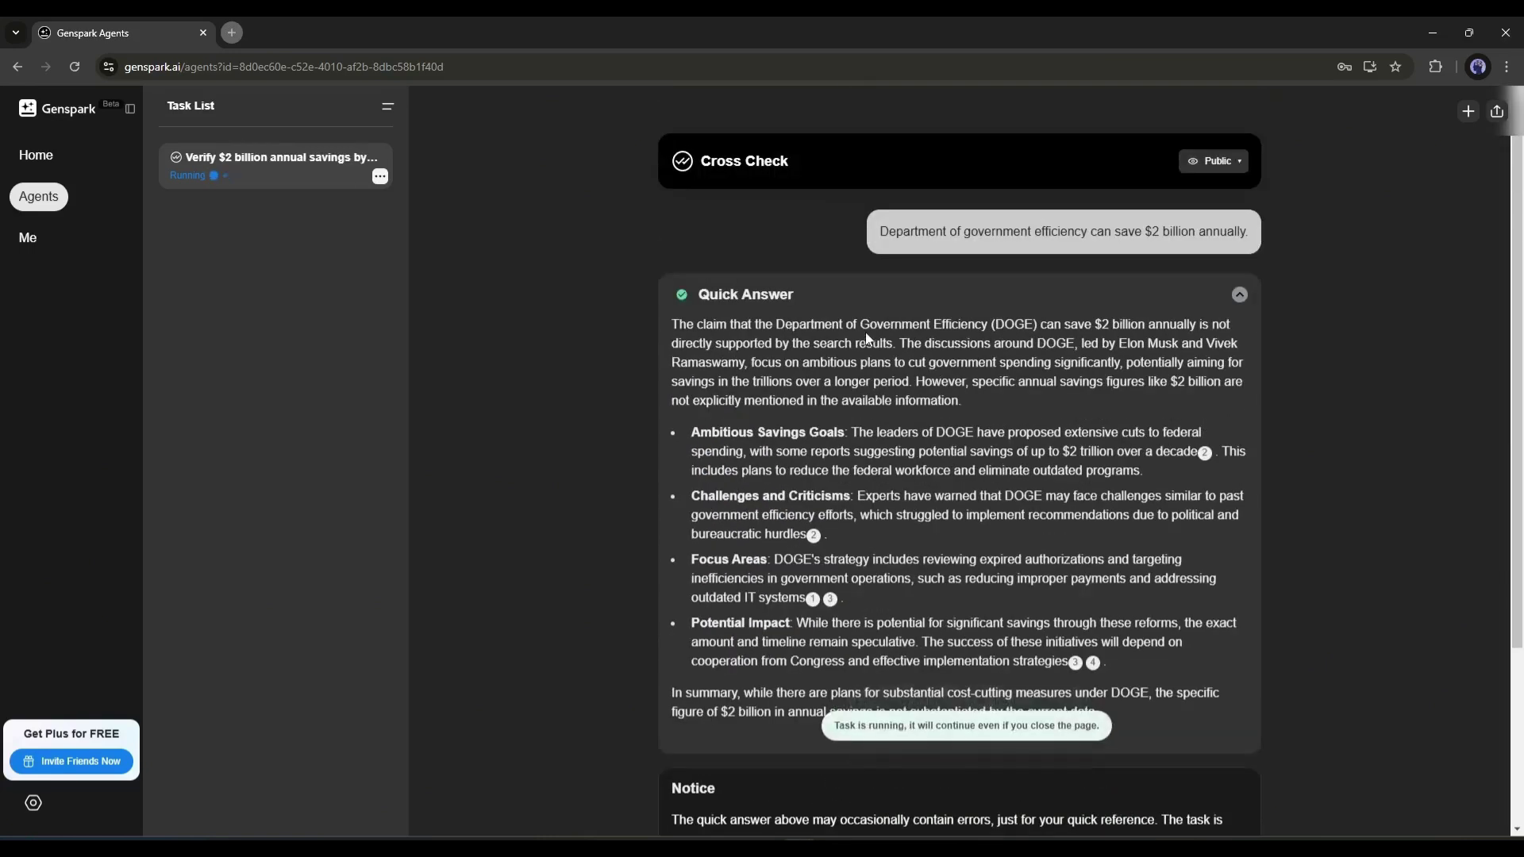
Read the Quick Answer and highlight the Final Summary's partially verified verdict.
mouse_move(1203, 454)
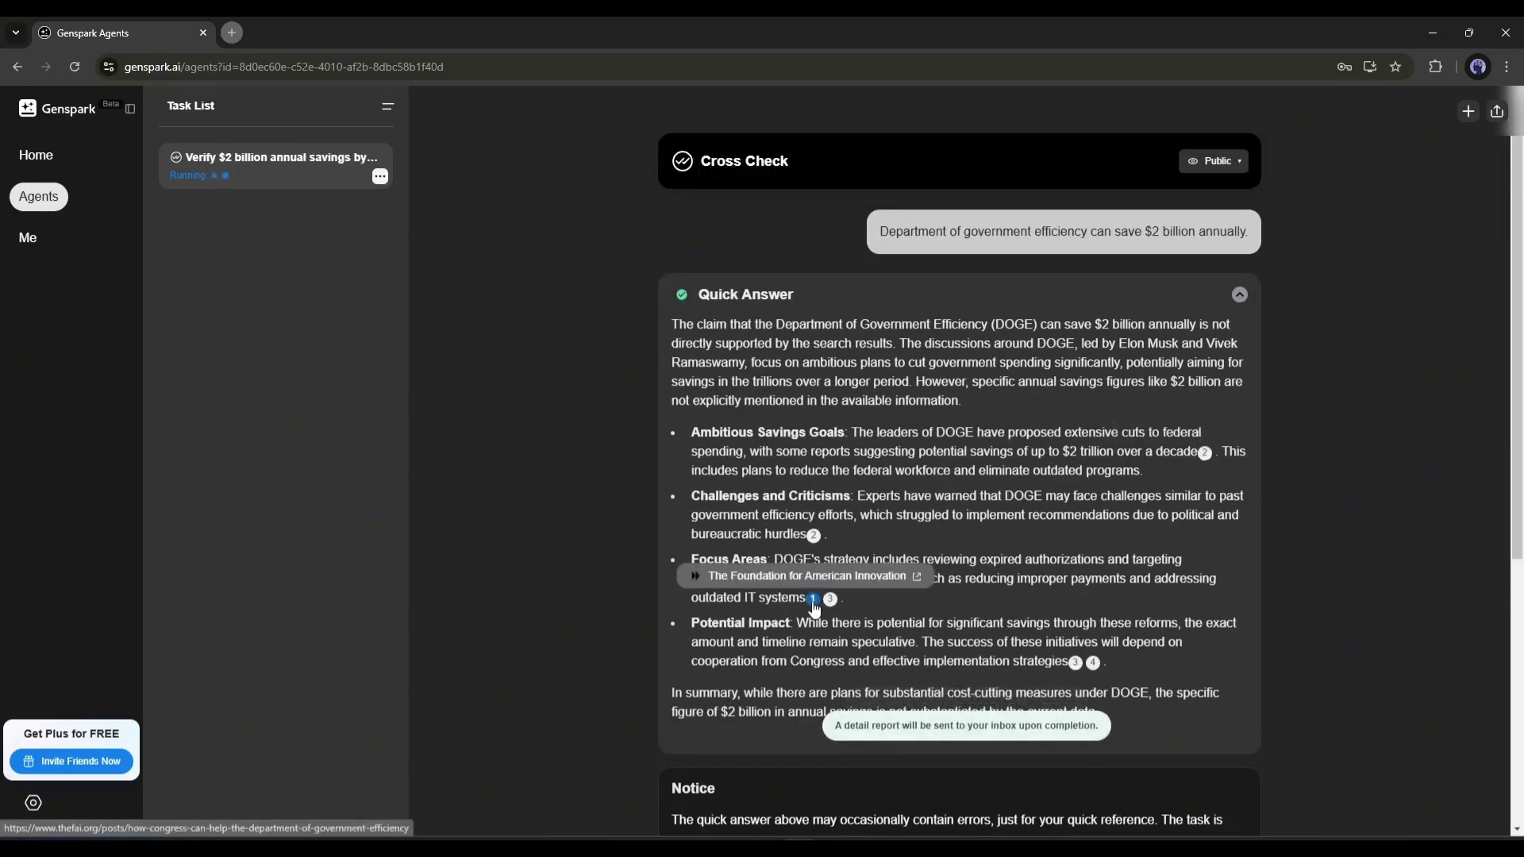
mouse_move(814, 539)
scroll(816, 546, "down", 5)
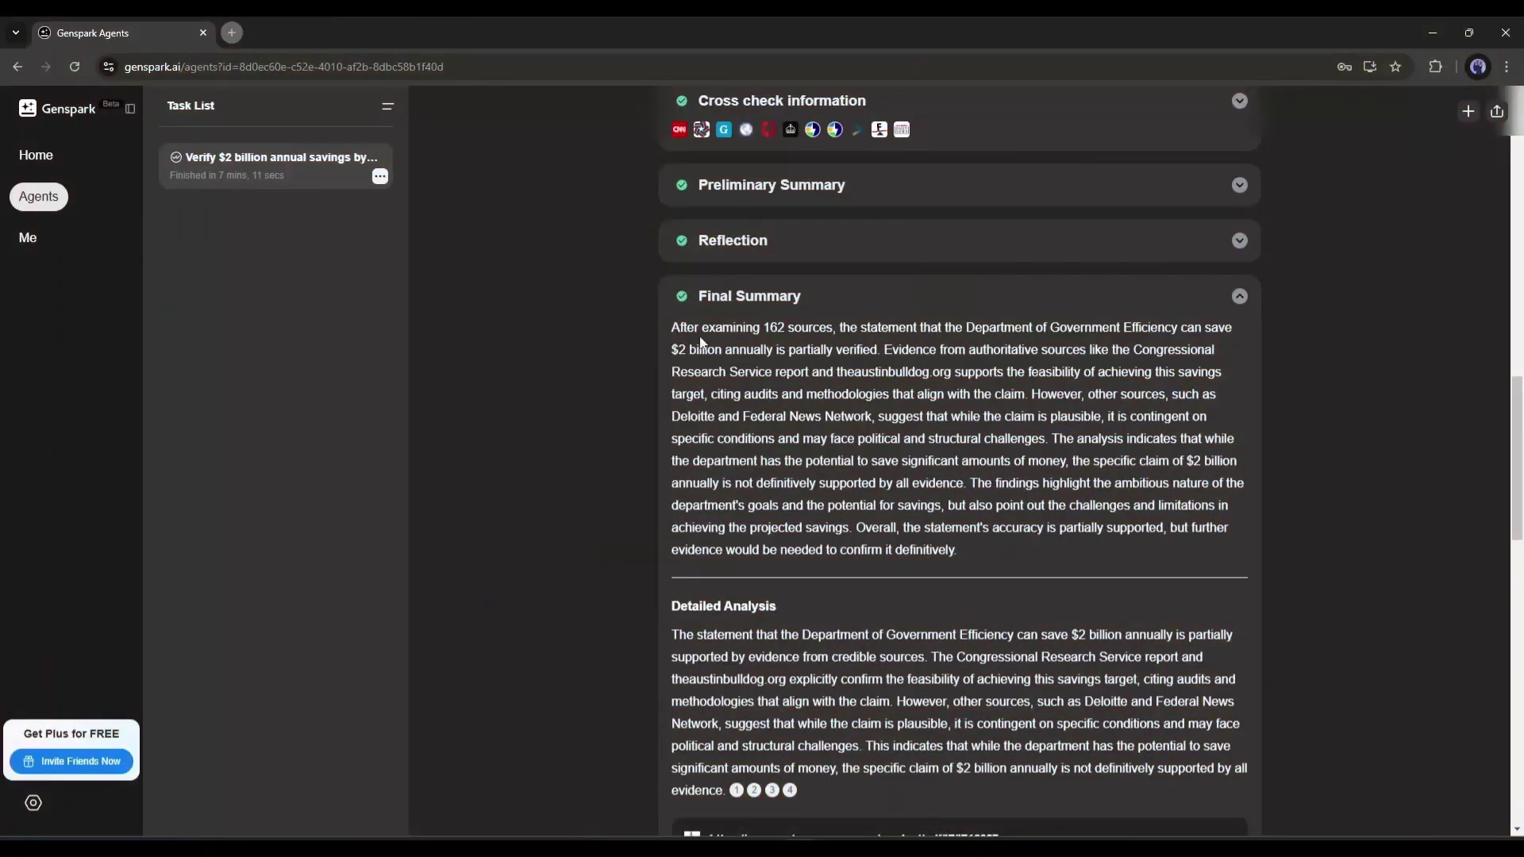
left_click_drag(669, 328, 850, 326)
left_click_drag(1171, 332, 1243, 338)
left_click_drag(671, 352, 810, 355)
Scroll through the Detailed Analysis source cards and Interesting Facts.
scroll(978, 432, "down", 3)
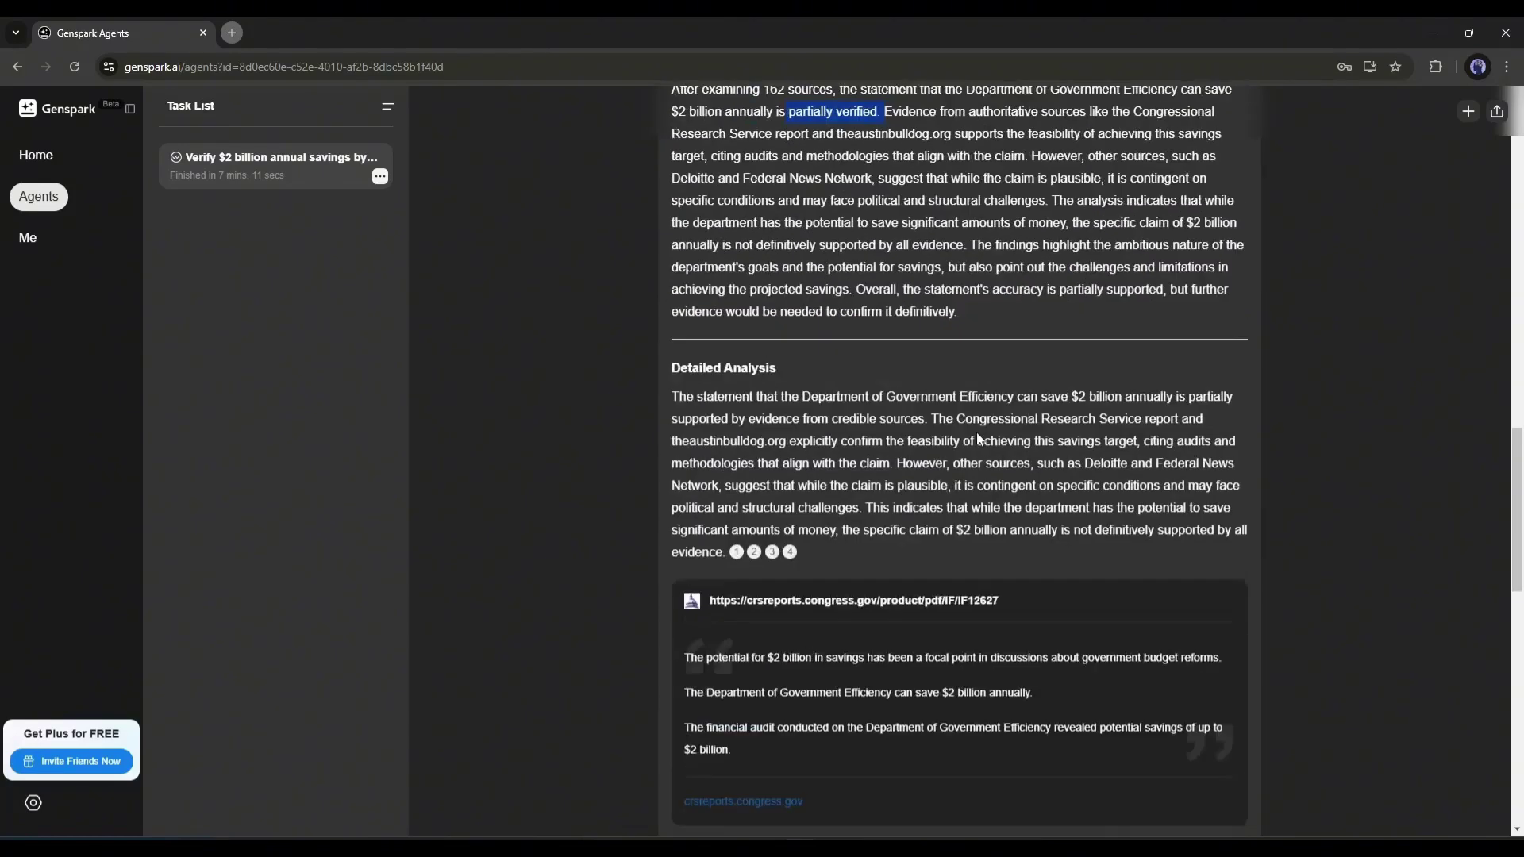
scroll(946, 404, "down", 10)
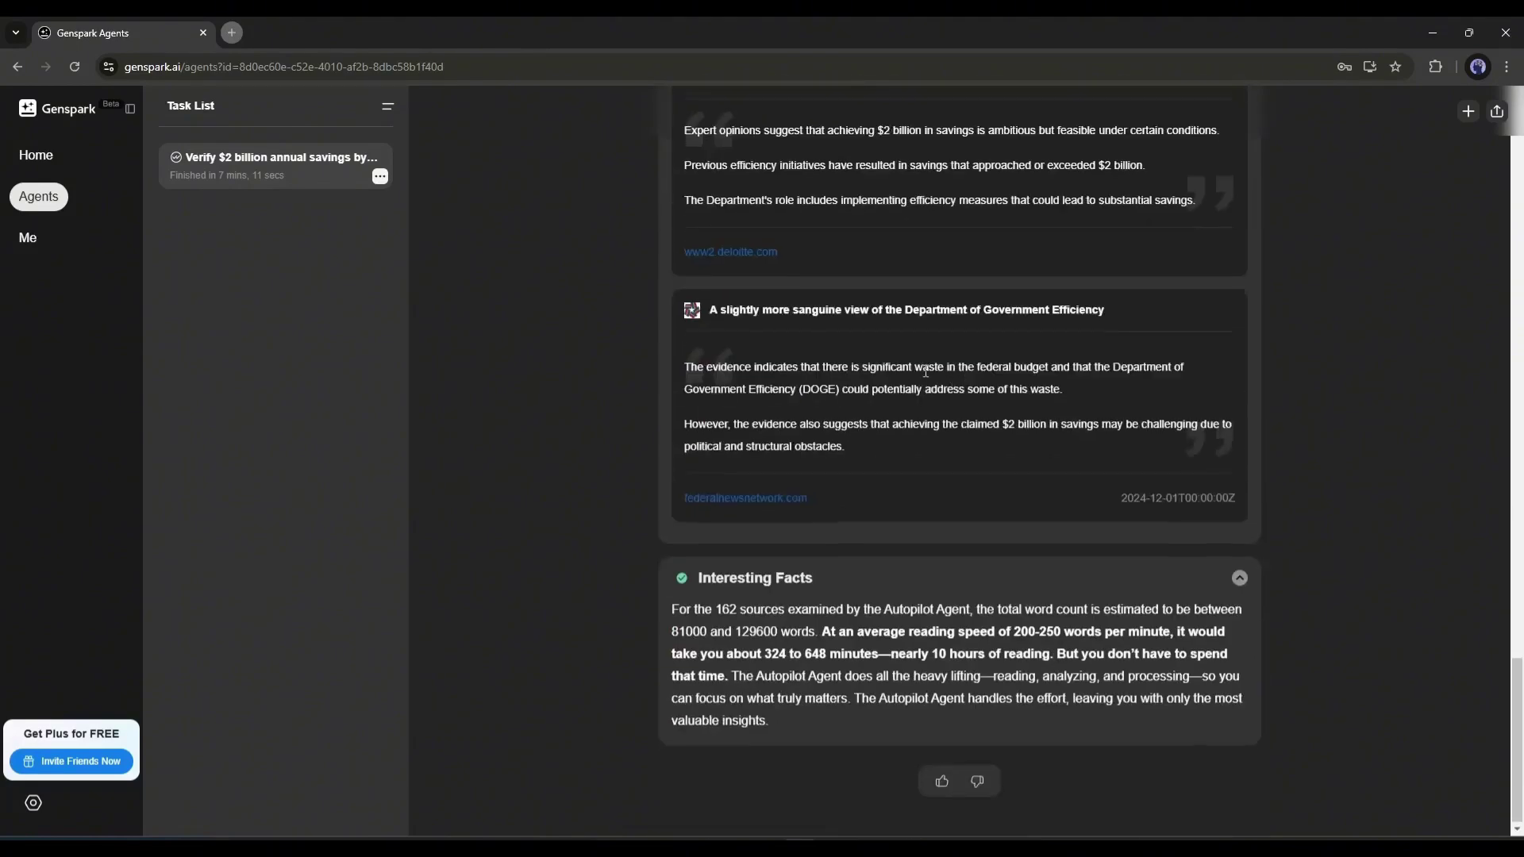
scroll(925, 366, "up", 9)
scroll(925, 366, "down", 8)
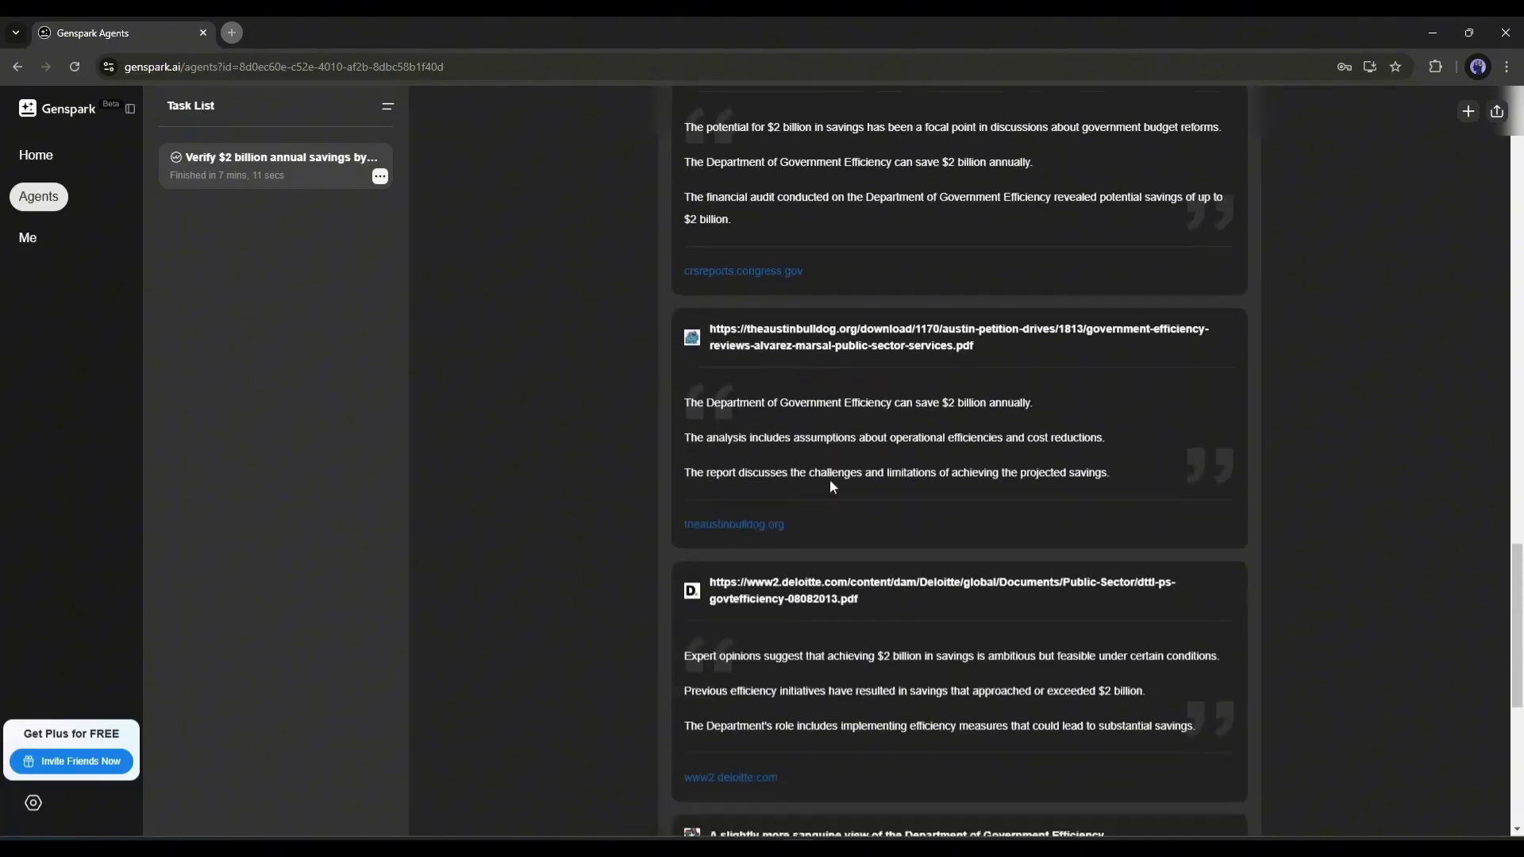
scroll(831, 480, "down", 4)
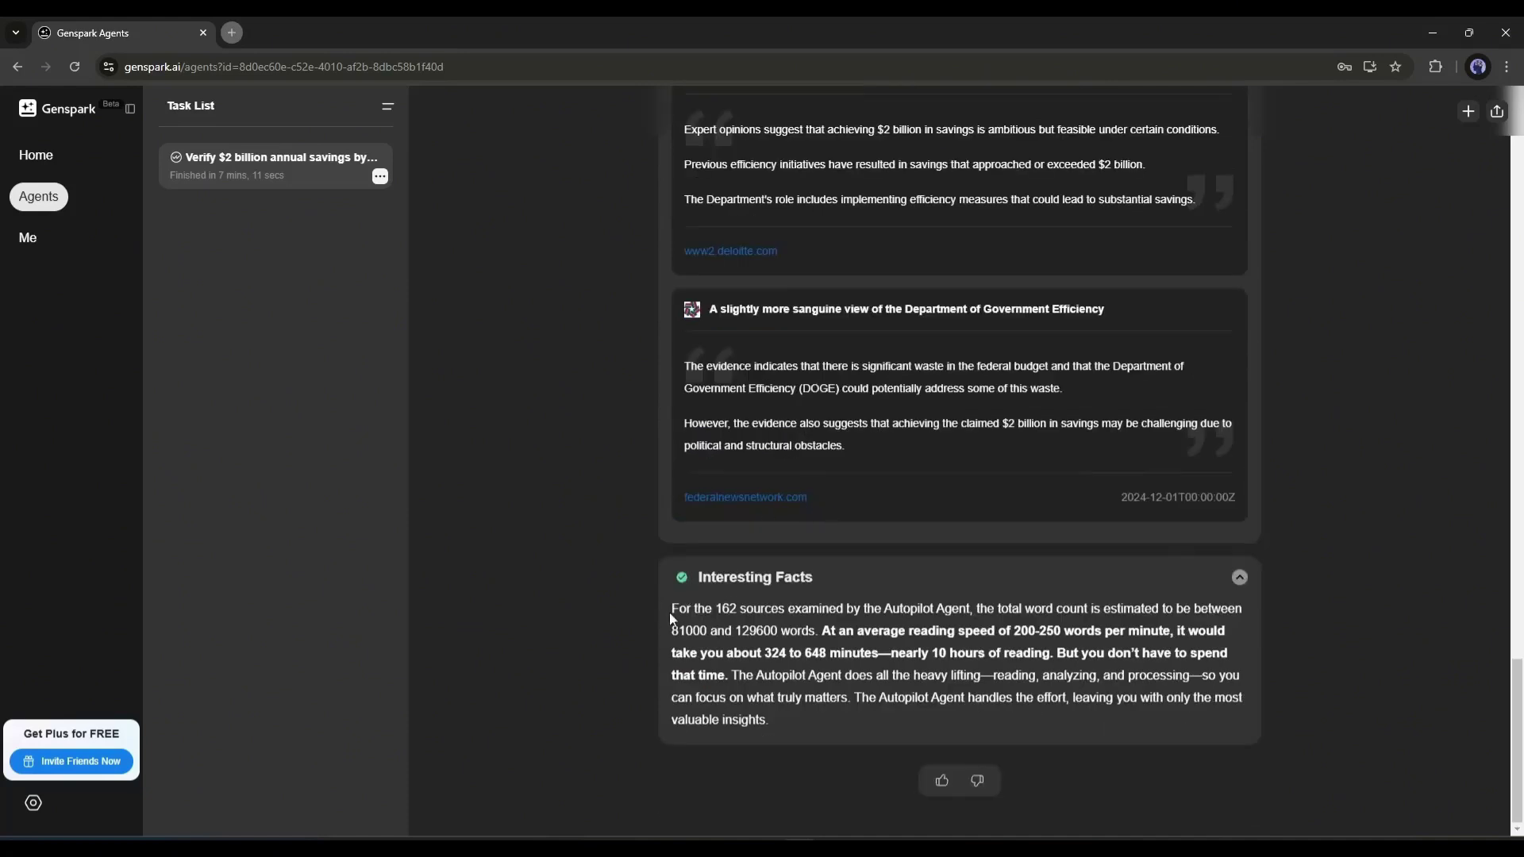
Go back to the Genspark home page and open the Finance section.
left_click(178, 175)
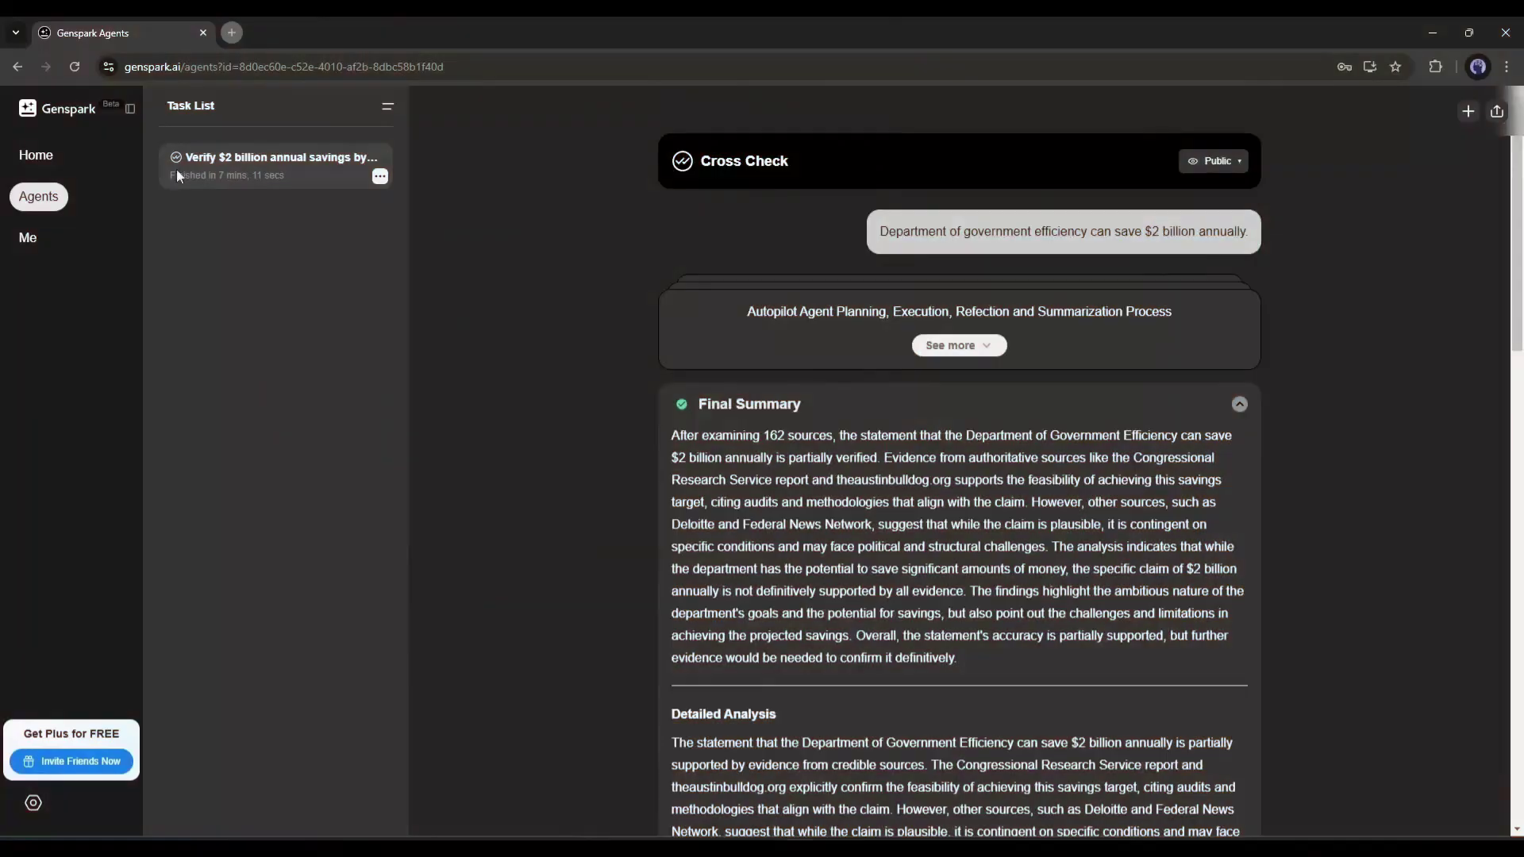
left_click(36, 157)
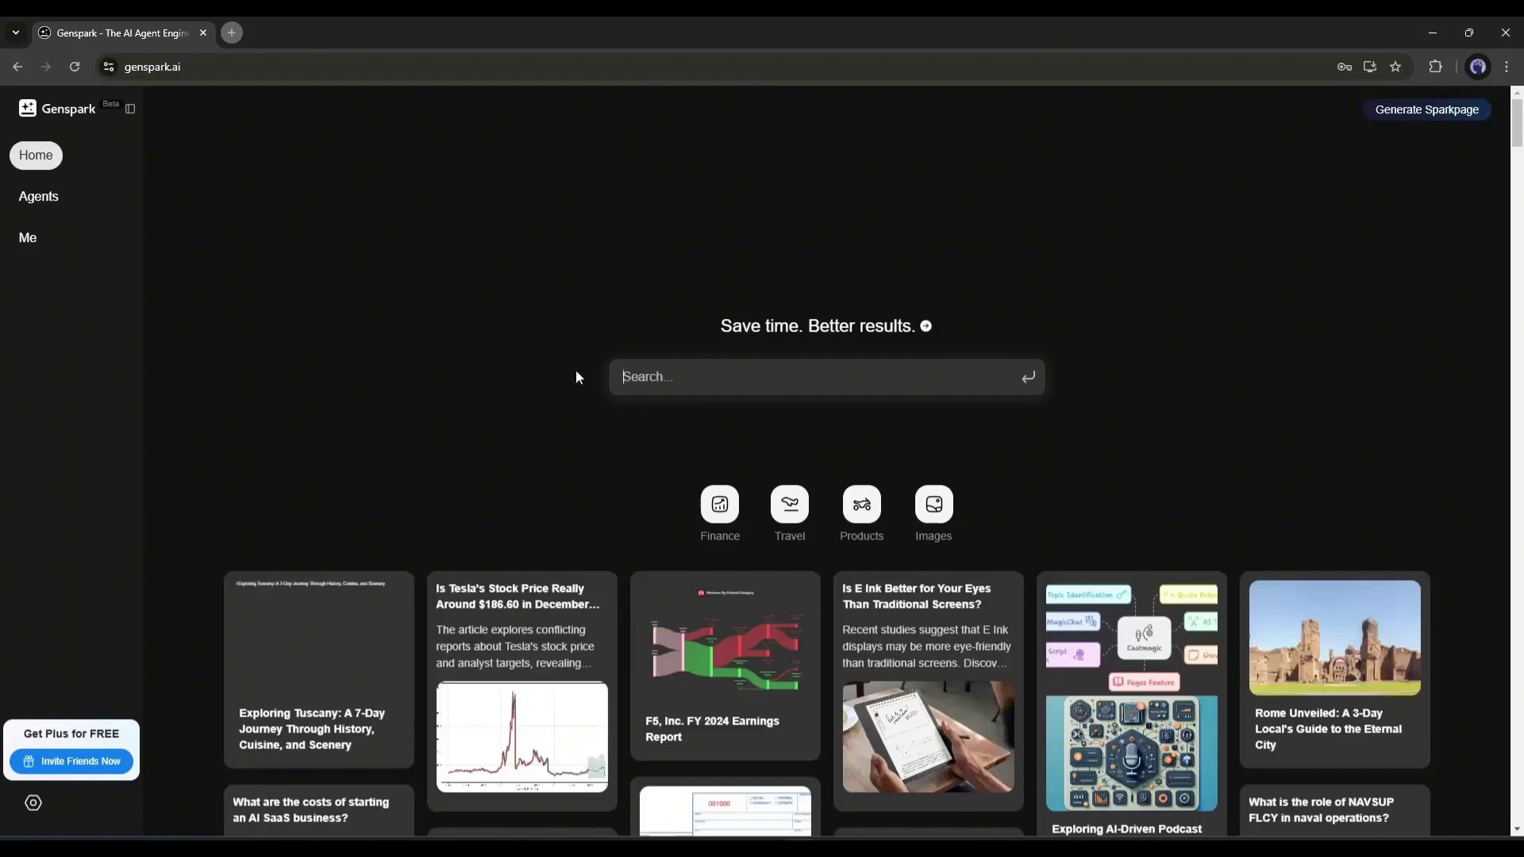
left_click(724, 514)
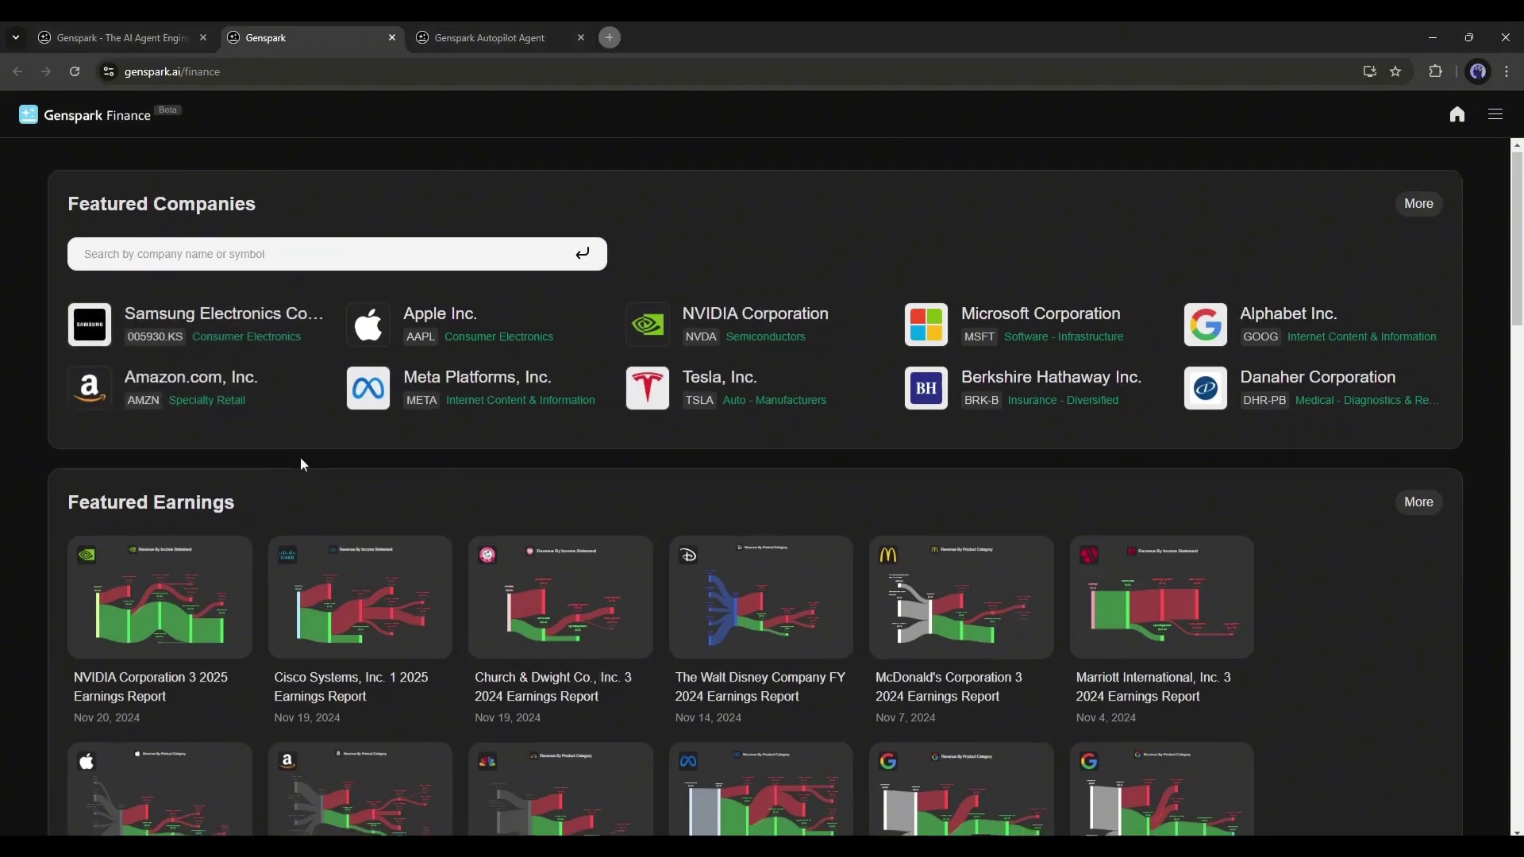
Browse the Featured Companies and Featured Earnings reports, then return to the Finance overview.
scroll(536, 456, "down", 5)
scroll(657, 455, "down", 20)
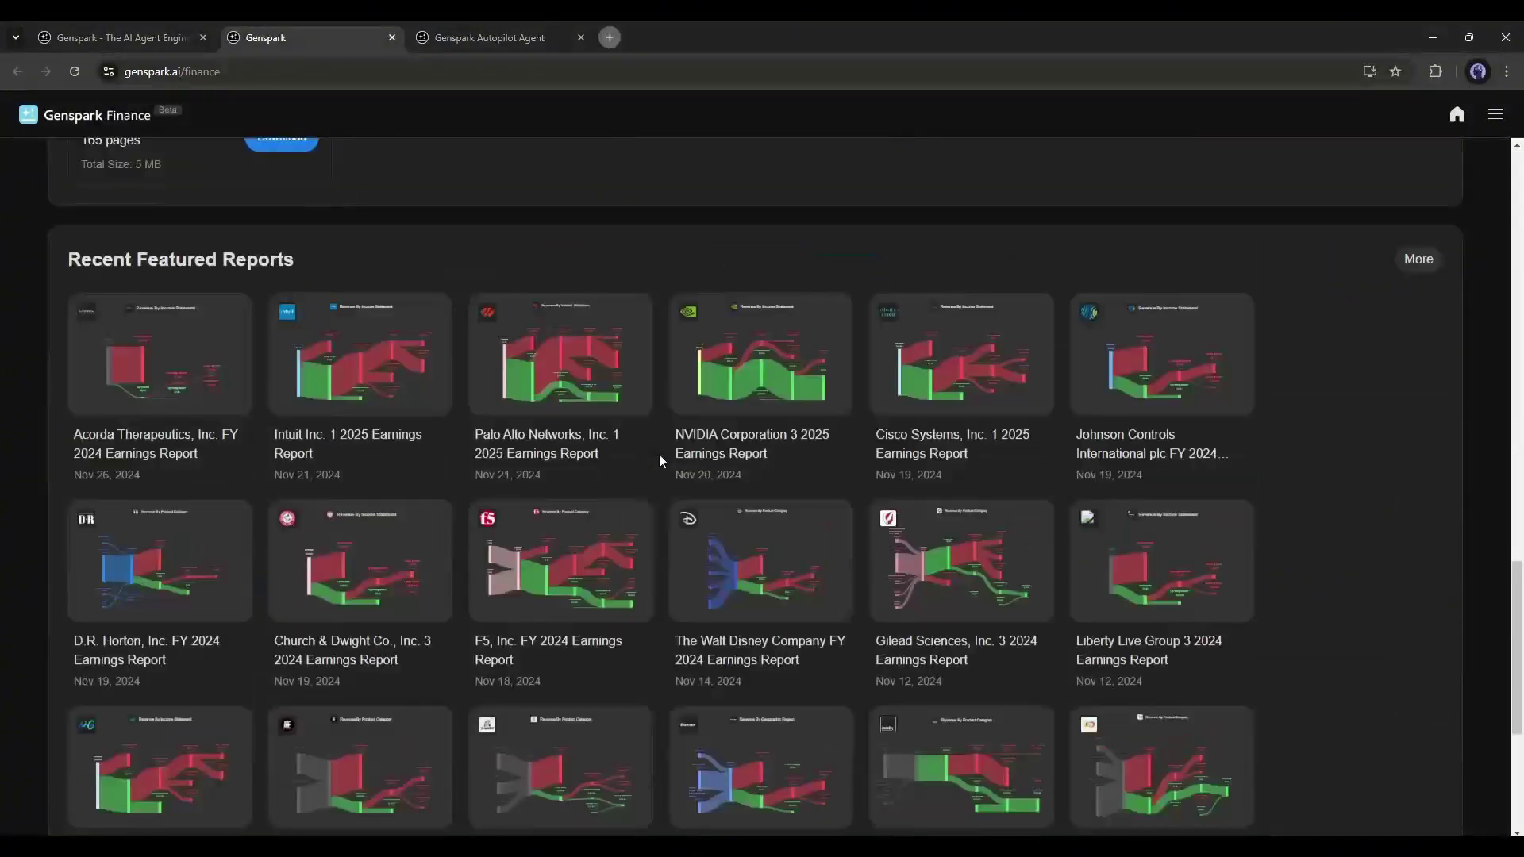
scroll(656, 454, "down", 10)
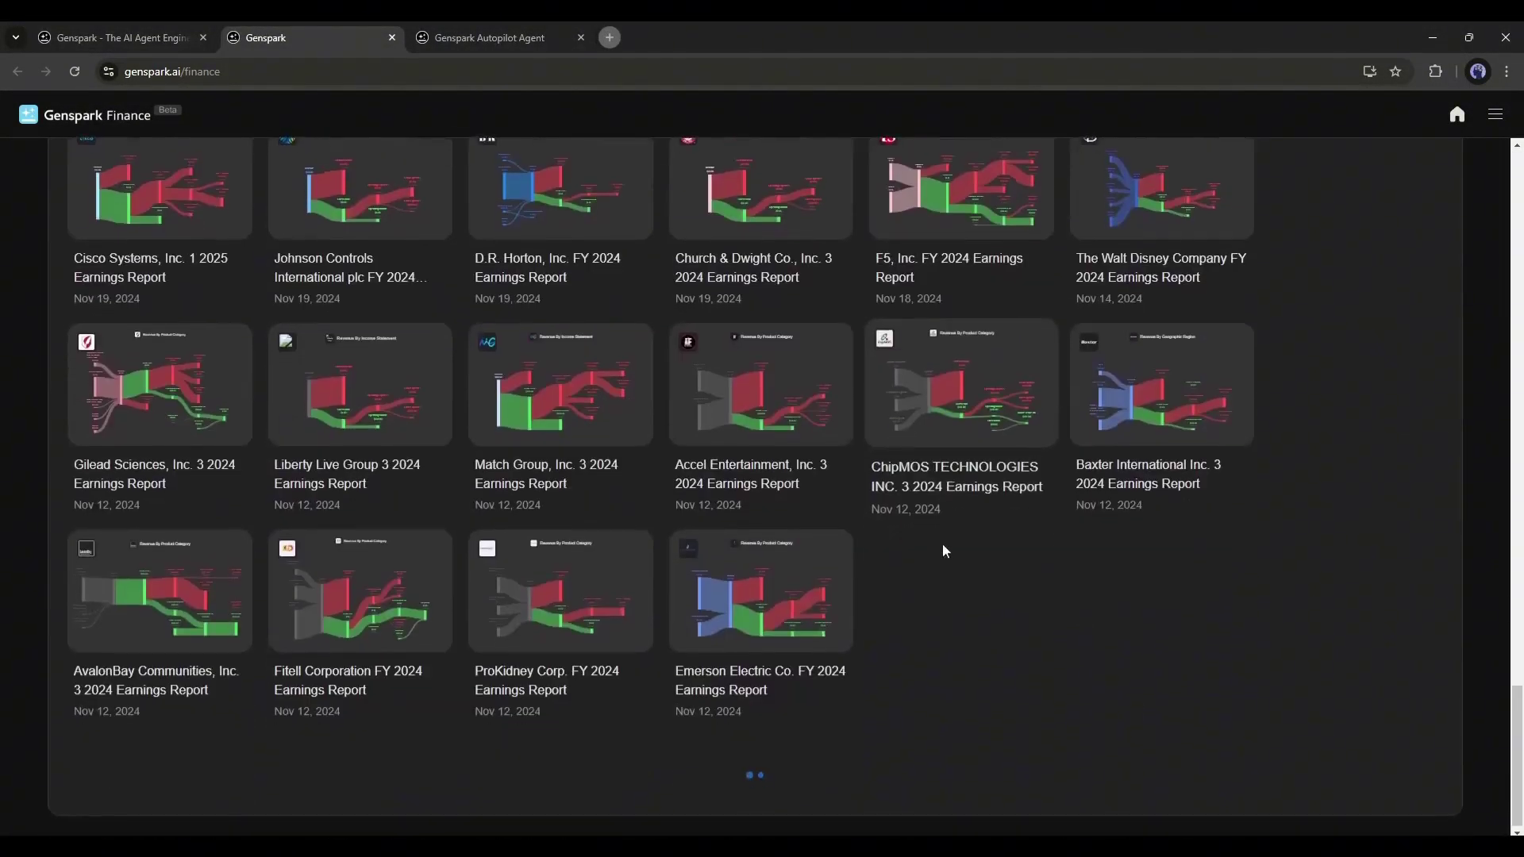
scroll(1060, 560, "down", 2)
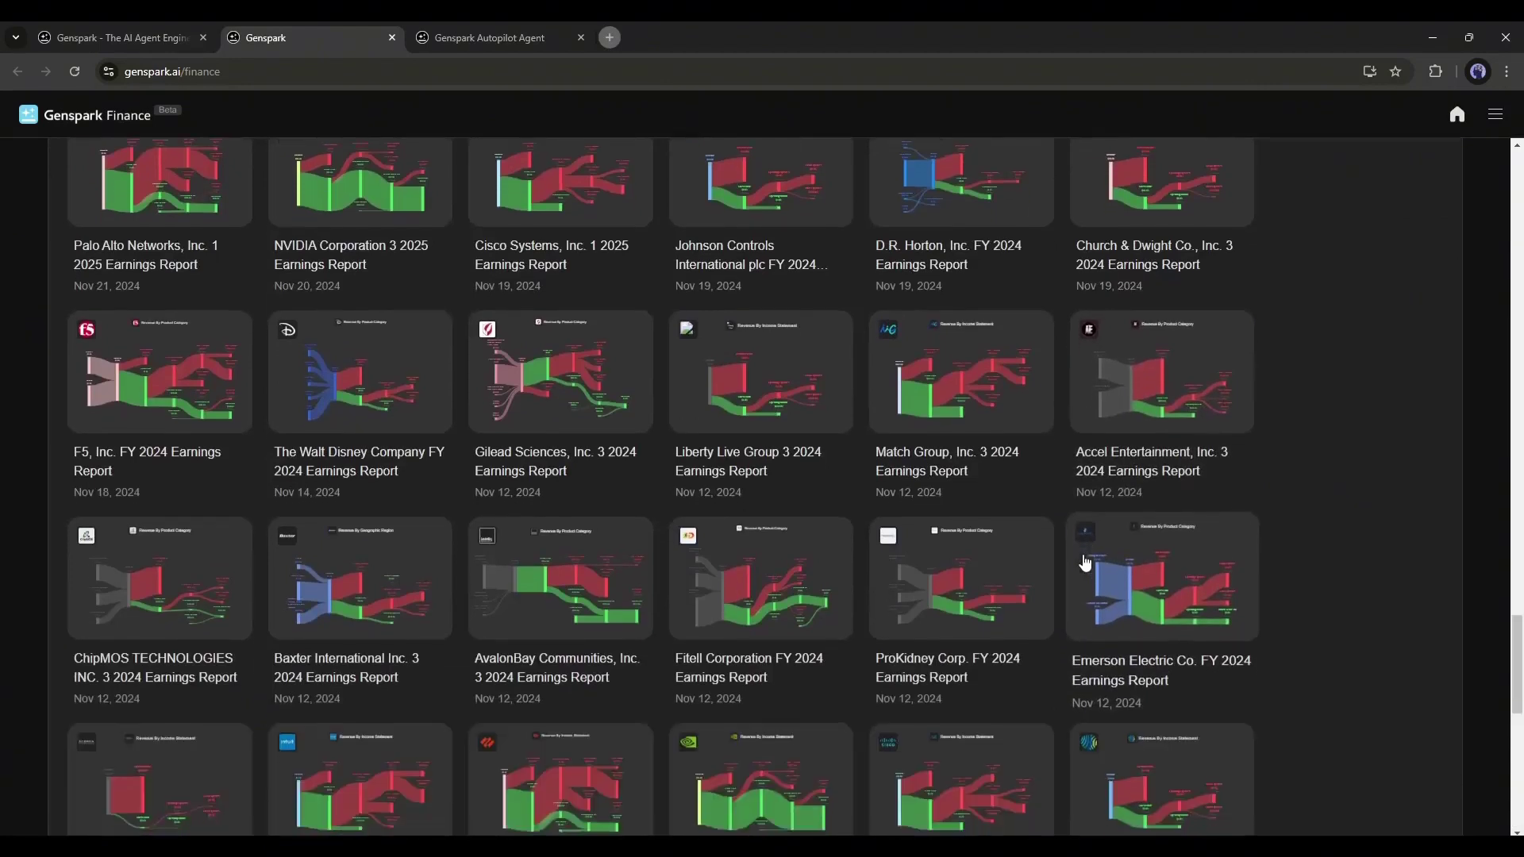
scroll(1238, 619, "down", 5)
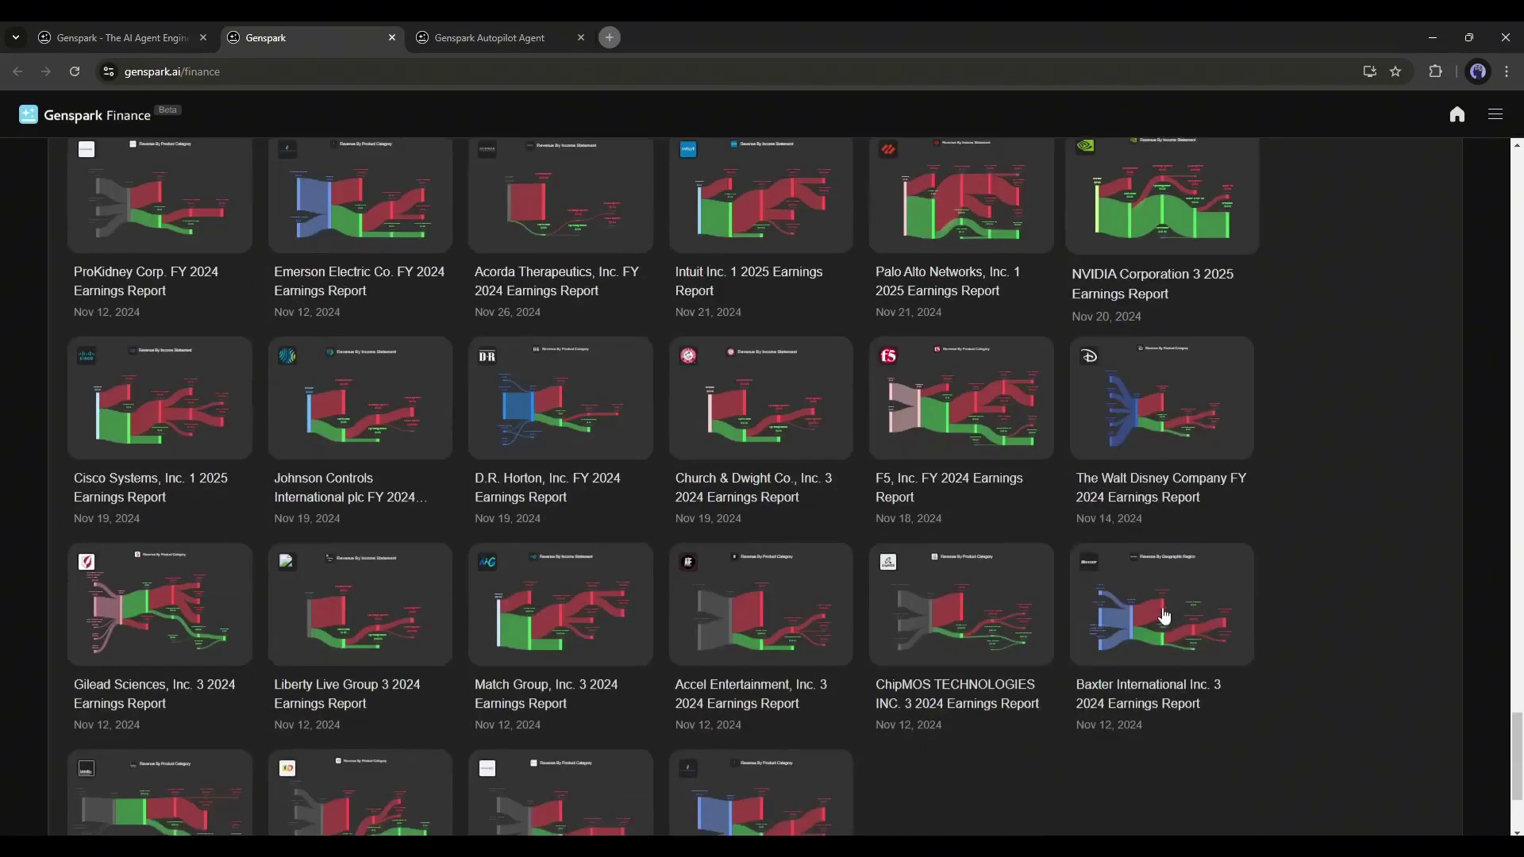
scroll(1298, 670, "down", 5)
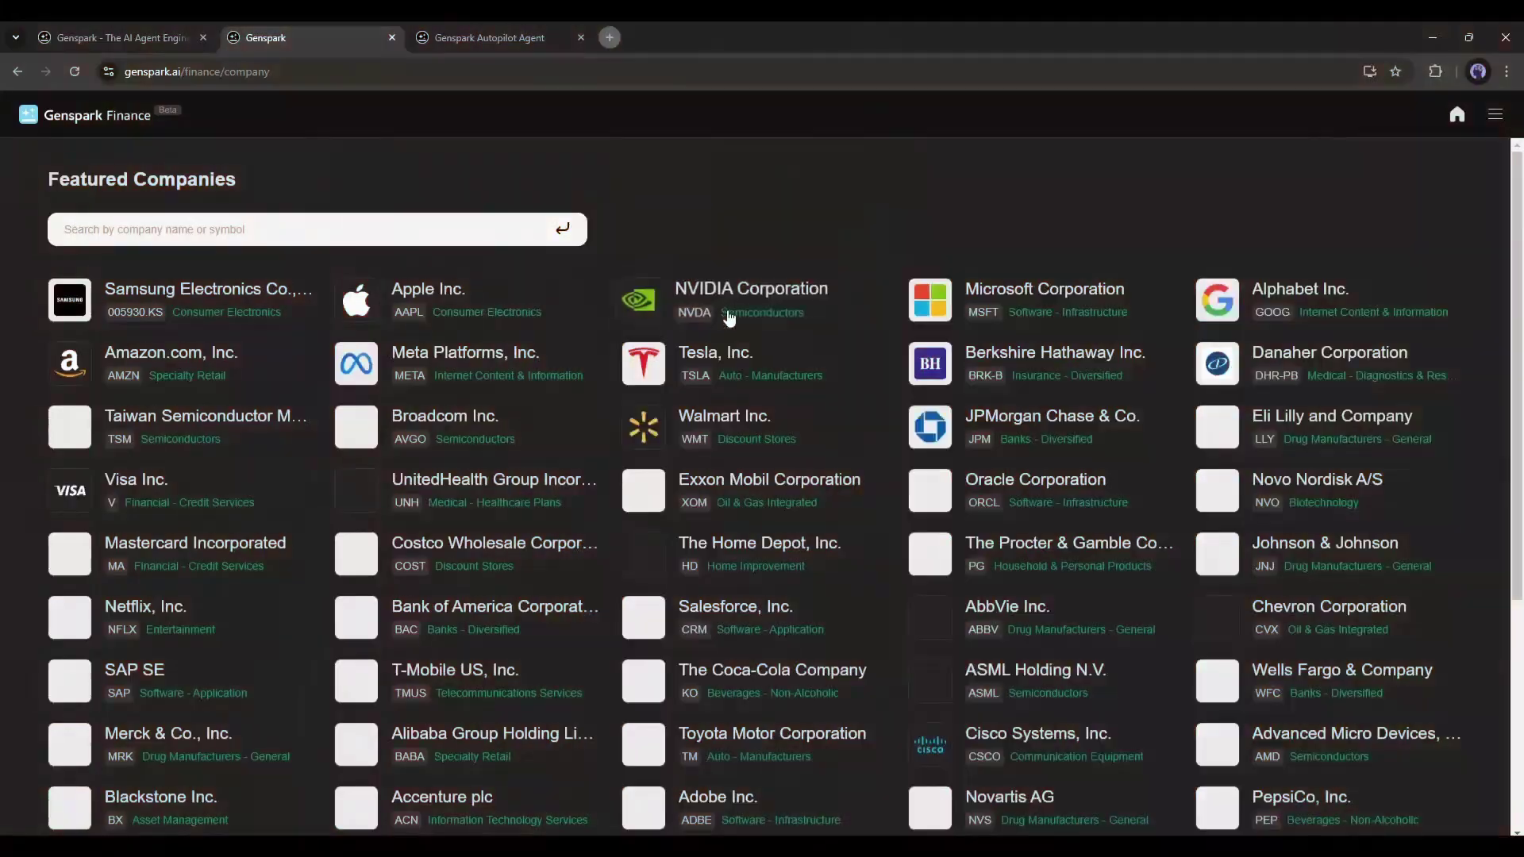
scroll(762, 476, "down", 5)
scroll(1354, 273, "up", 5)
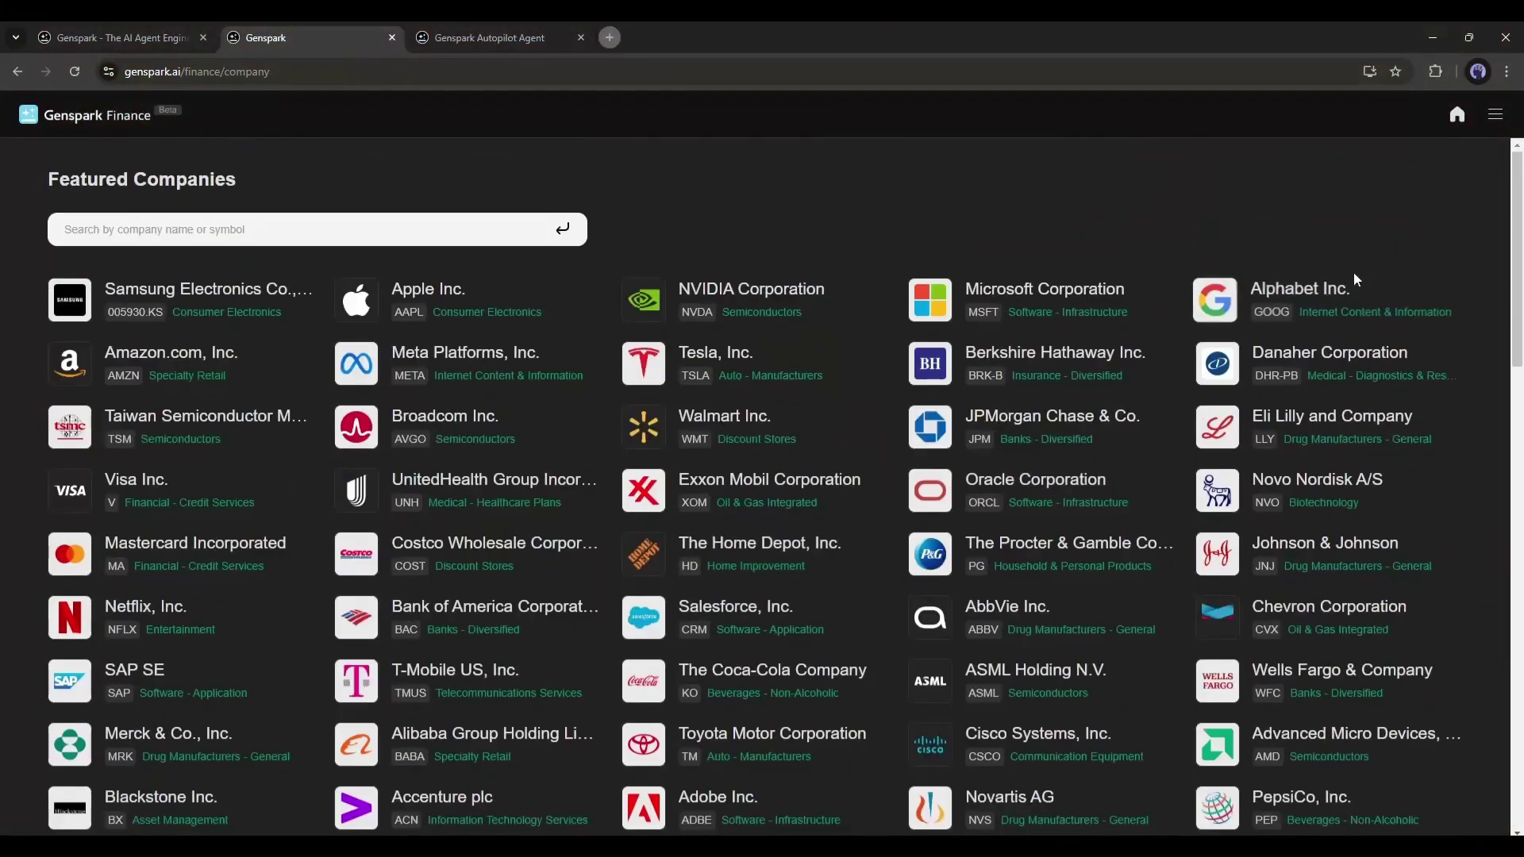
left_click(57, 123)
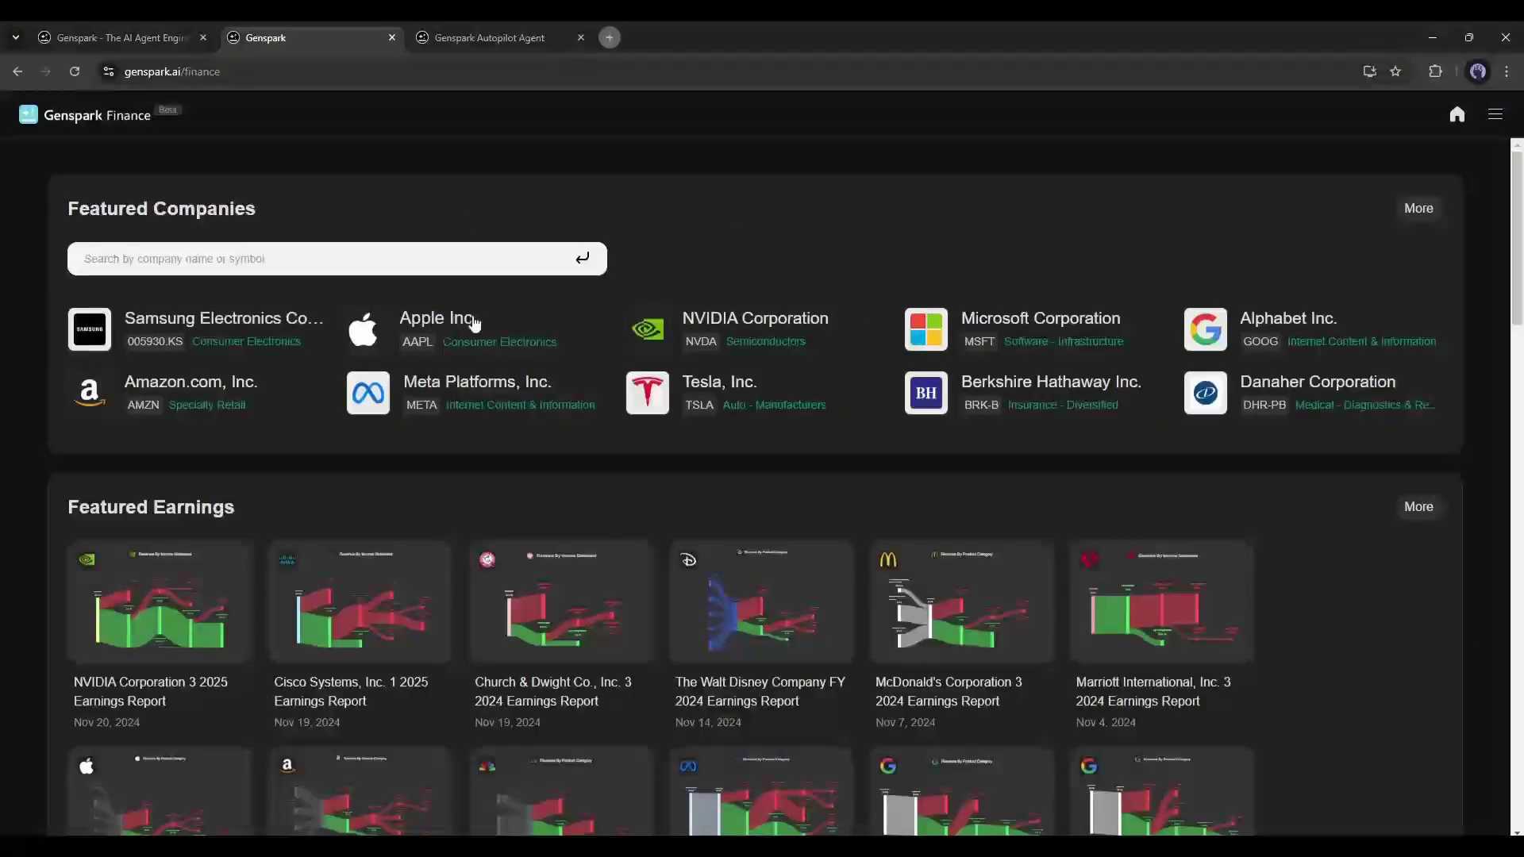
Open Apple Inc.'s finance page, check its stock price, and scroll to Featured Earnings.
left_click(451, 323)
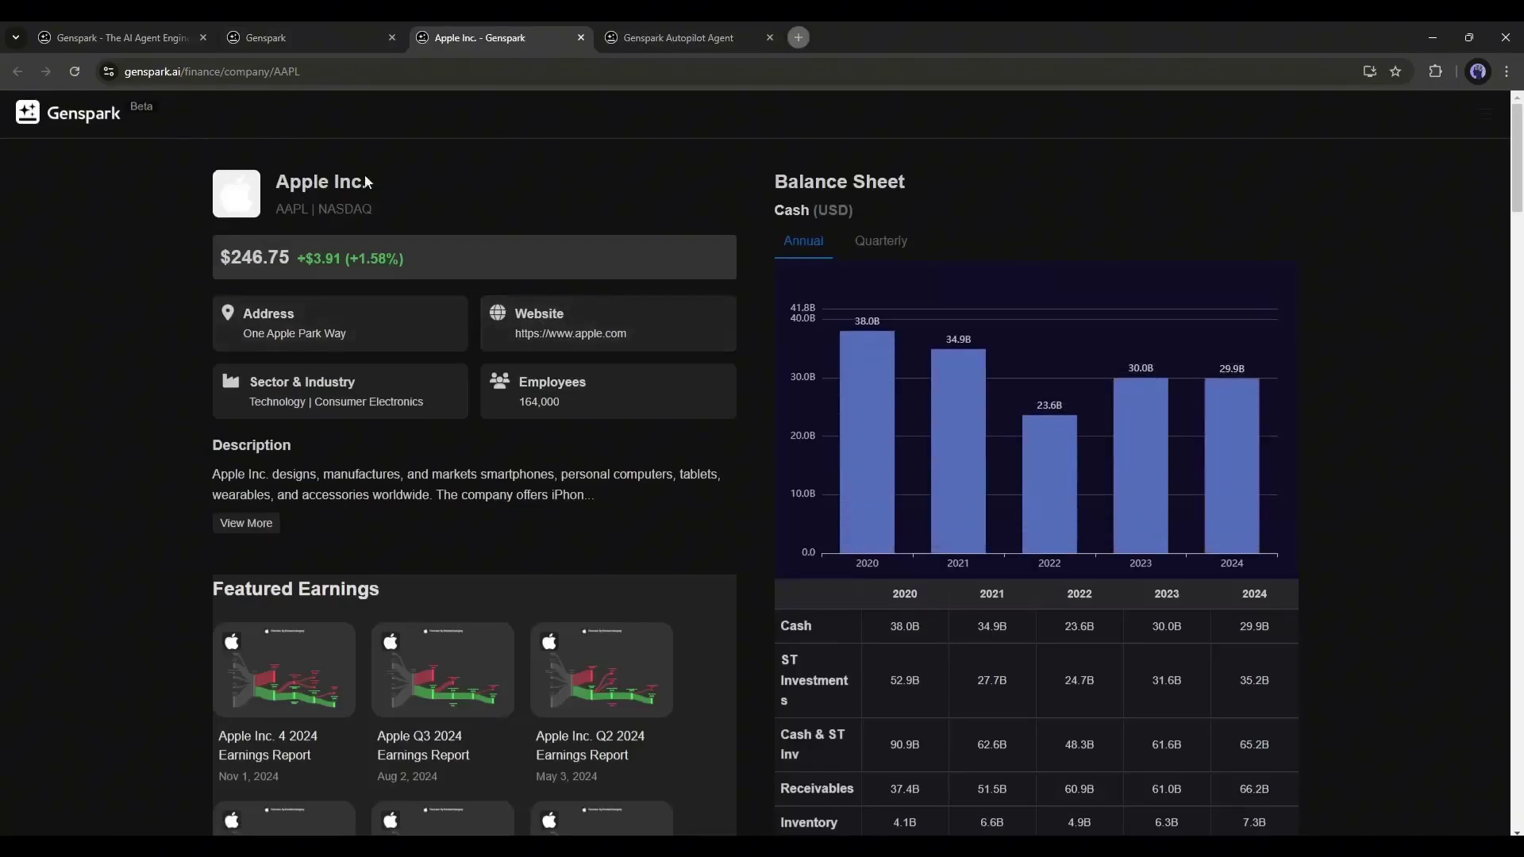
left_click_drag(273, 183, 403, 191)
left_click_drag(211, 259, 425, 255)
left_click(425, 255)
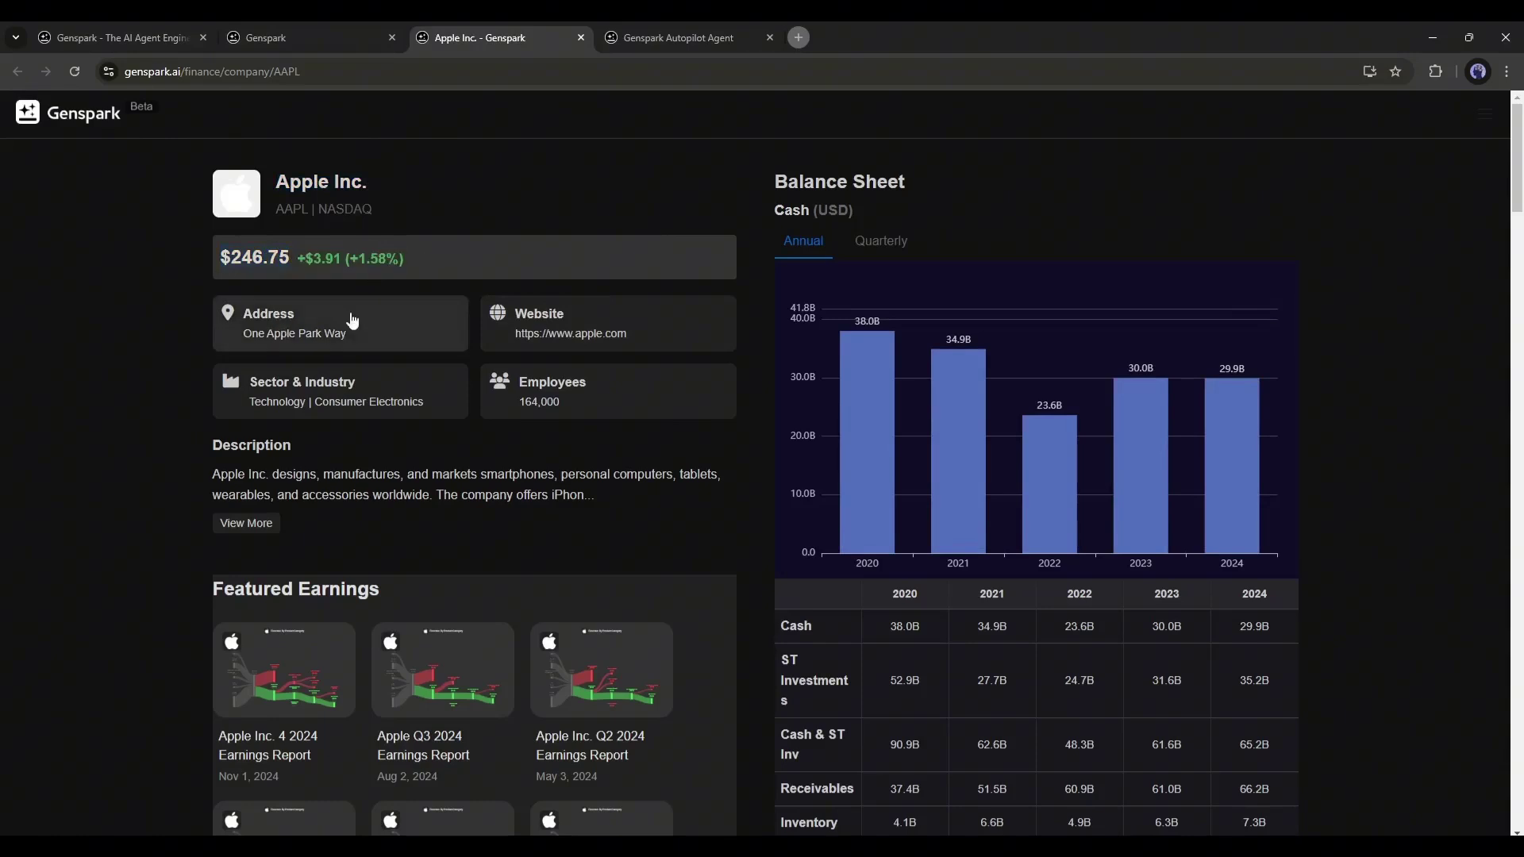
scroll(482, 361, "down", 4)
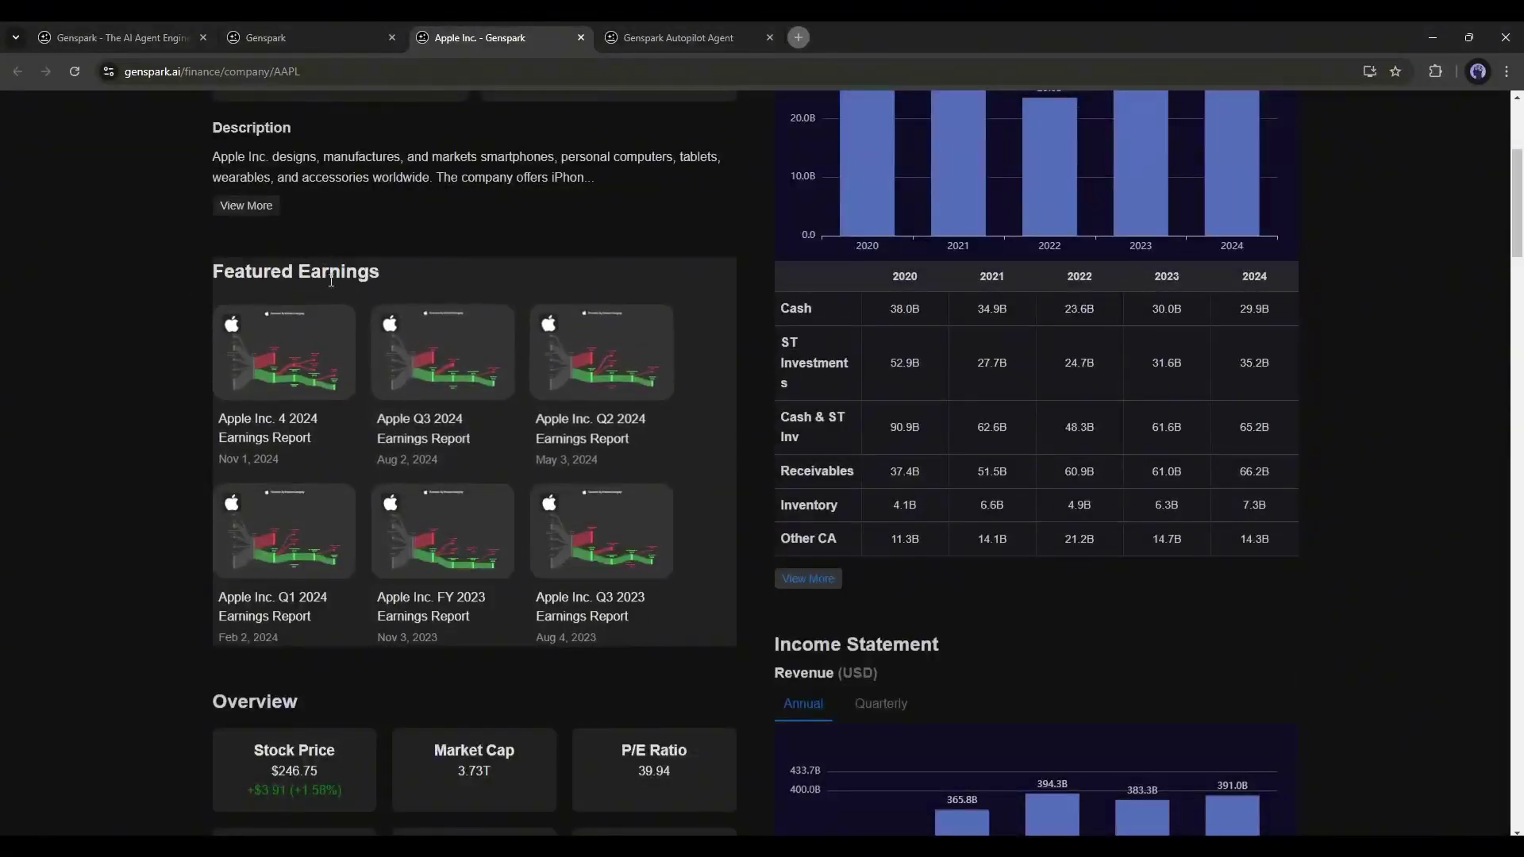
left_click_drag(231, 277, 368, 278)
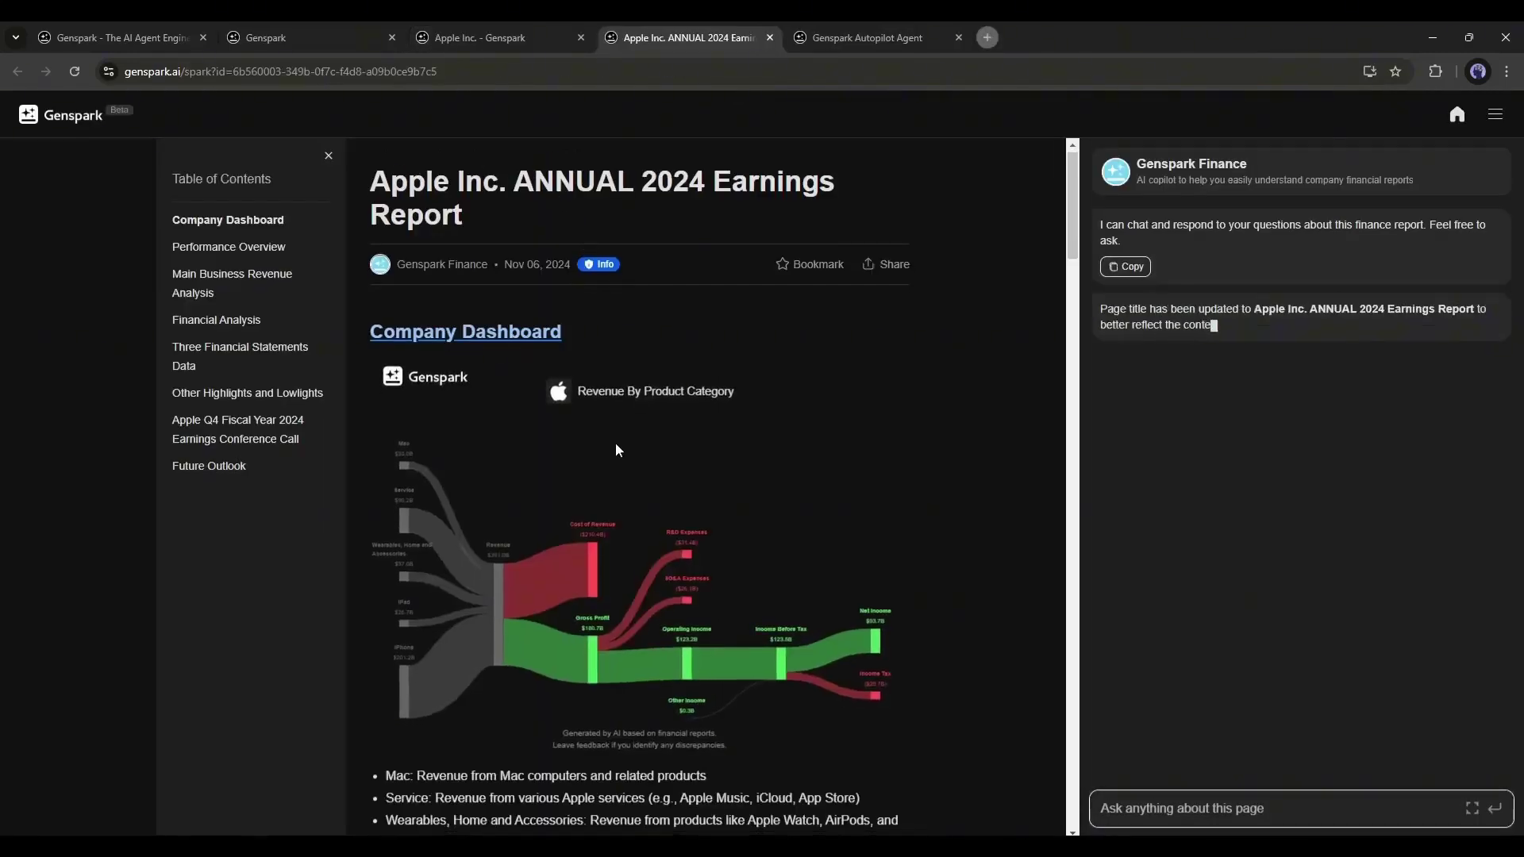
Review the Main Business Revenue Analysis, highlighting the iPhone and Mac revenue rows.
scroll(556, 397, "down", 5)
scroll(501, 332, "down", 4)
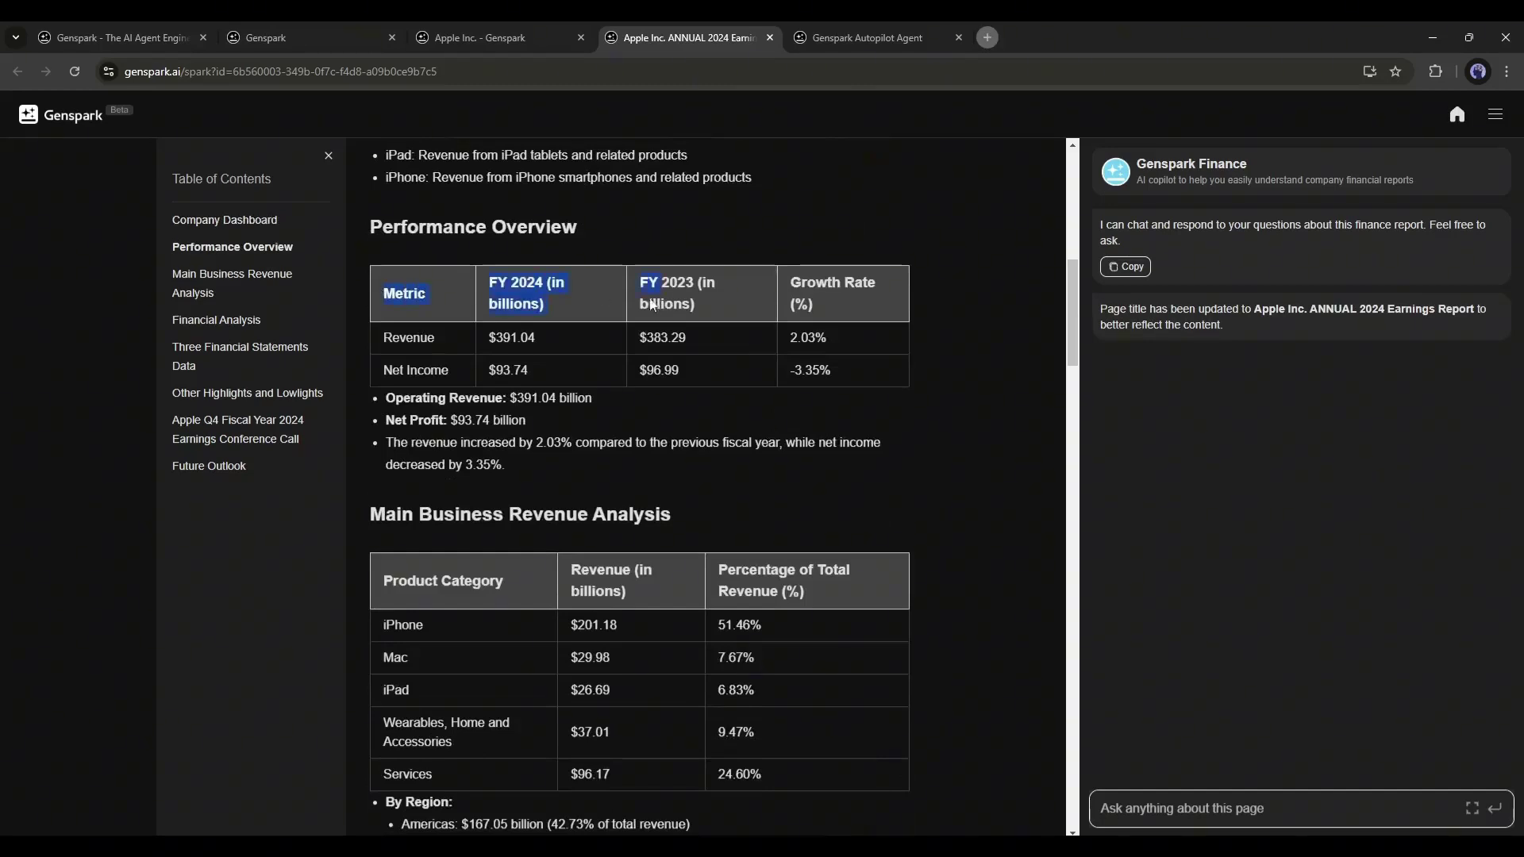
left_click(488, 346)
scroll(802, 362, "down", 3)
triple_click(492, 277)
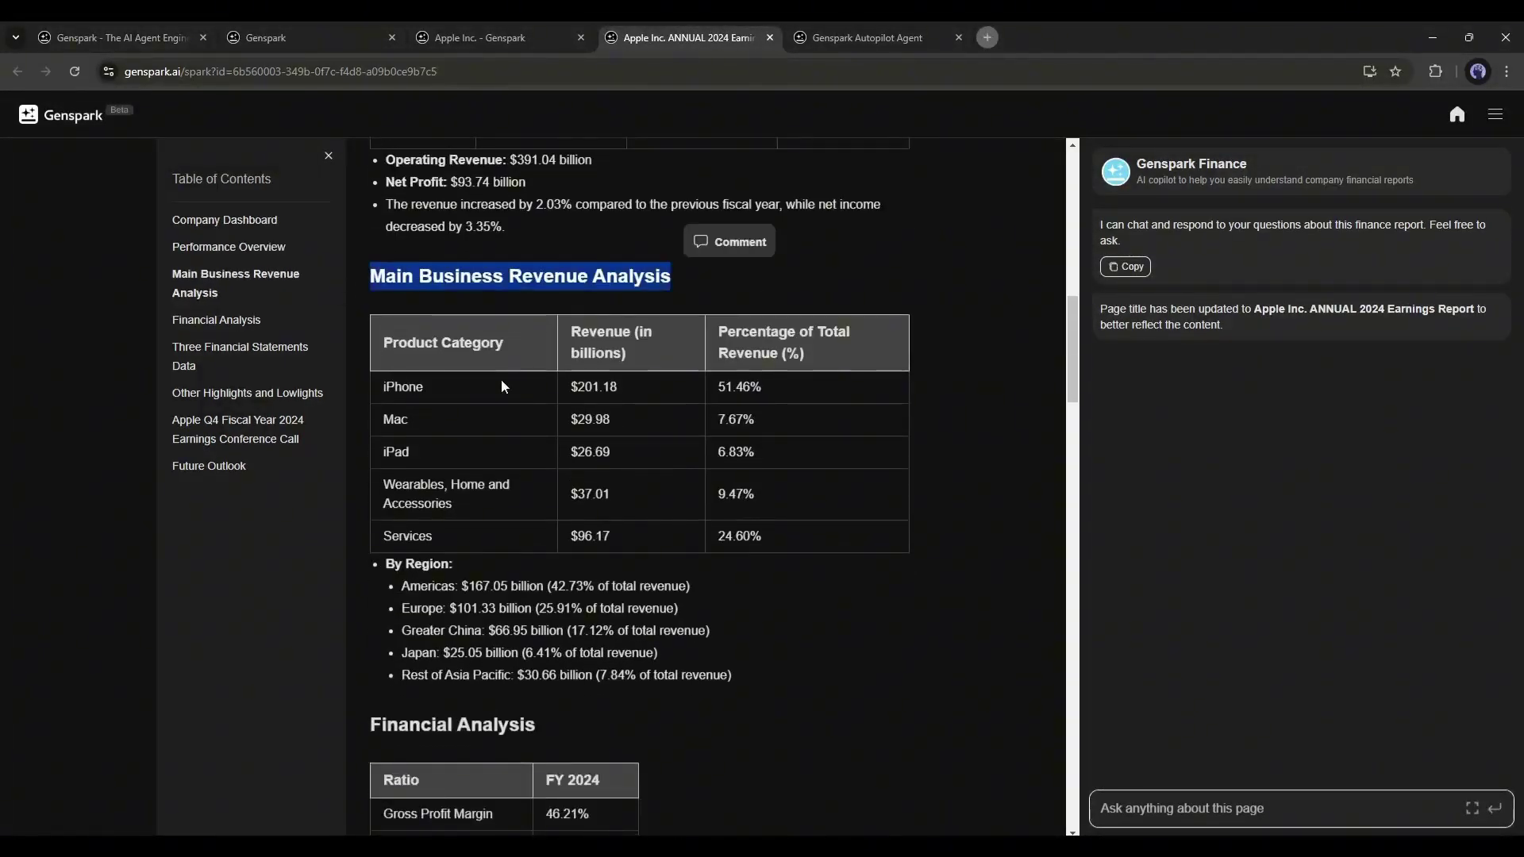
left_click_drag(380, 386, 793, 387)
left_click_drag(398, 432, 864, 430)
Scroll through the financial ratios table and the following report sections.
scroll(864, 429, "down", 6)
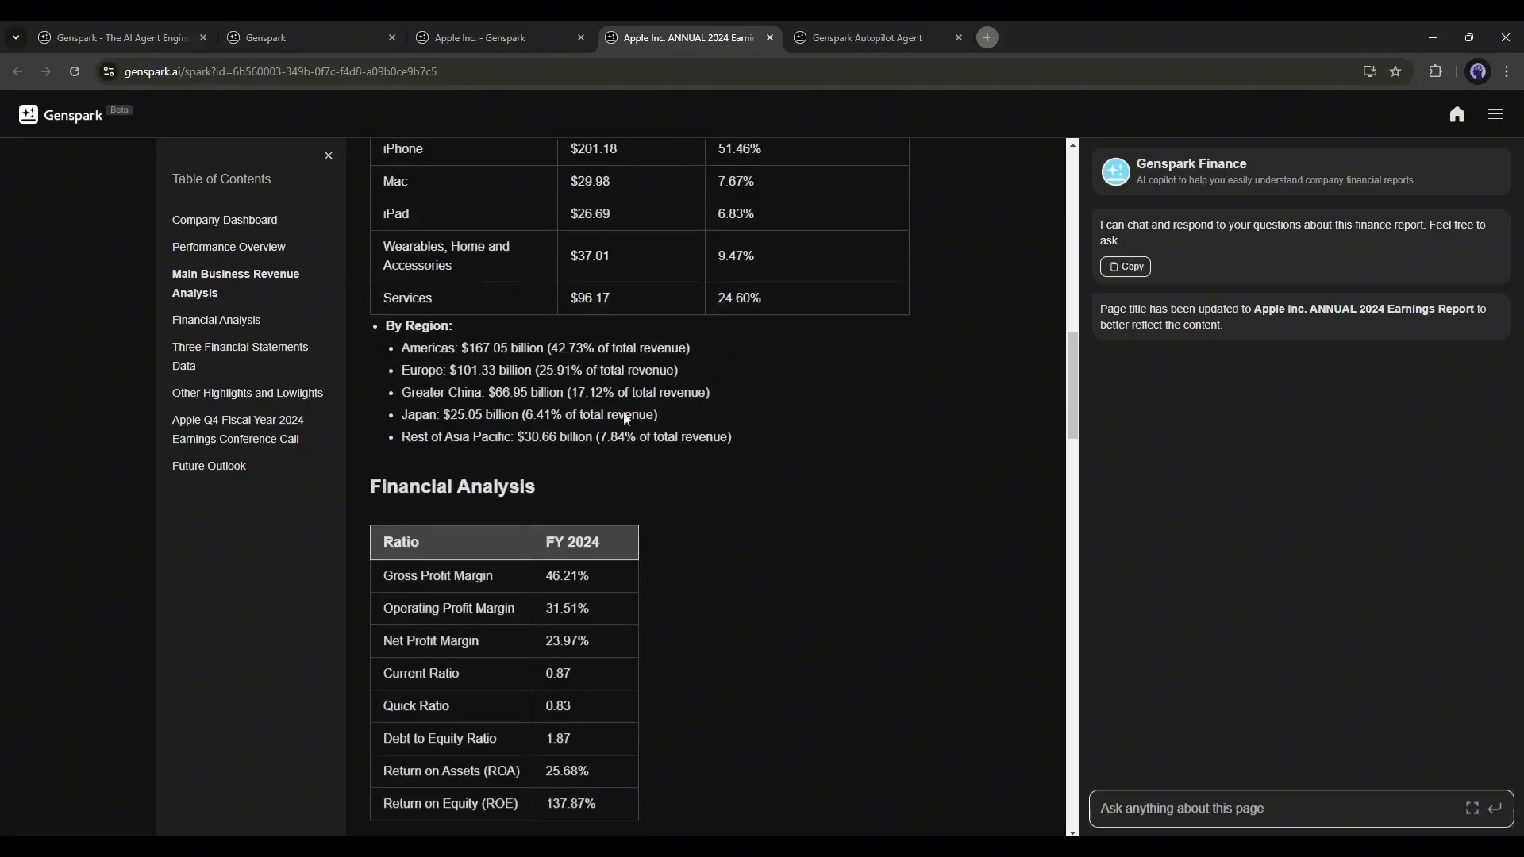
left_click_drag(379, 337, 603, 565)
left_click(603, 565)
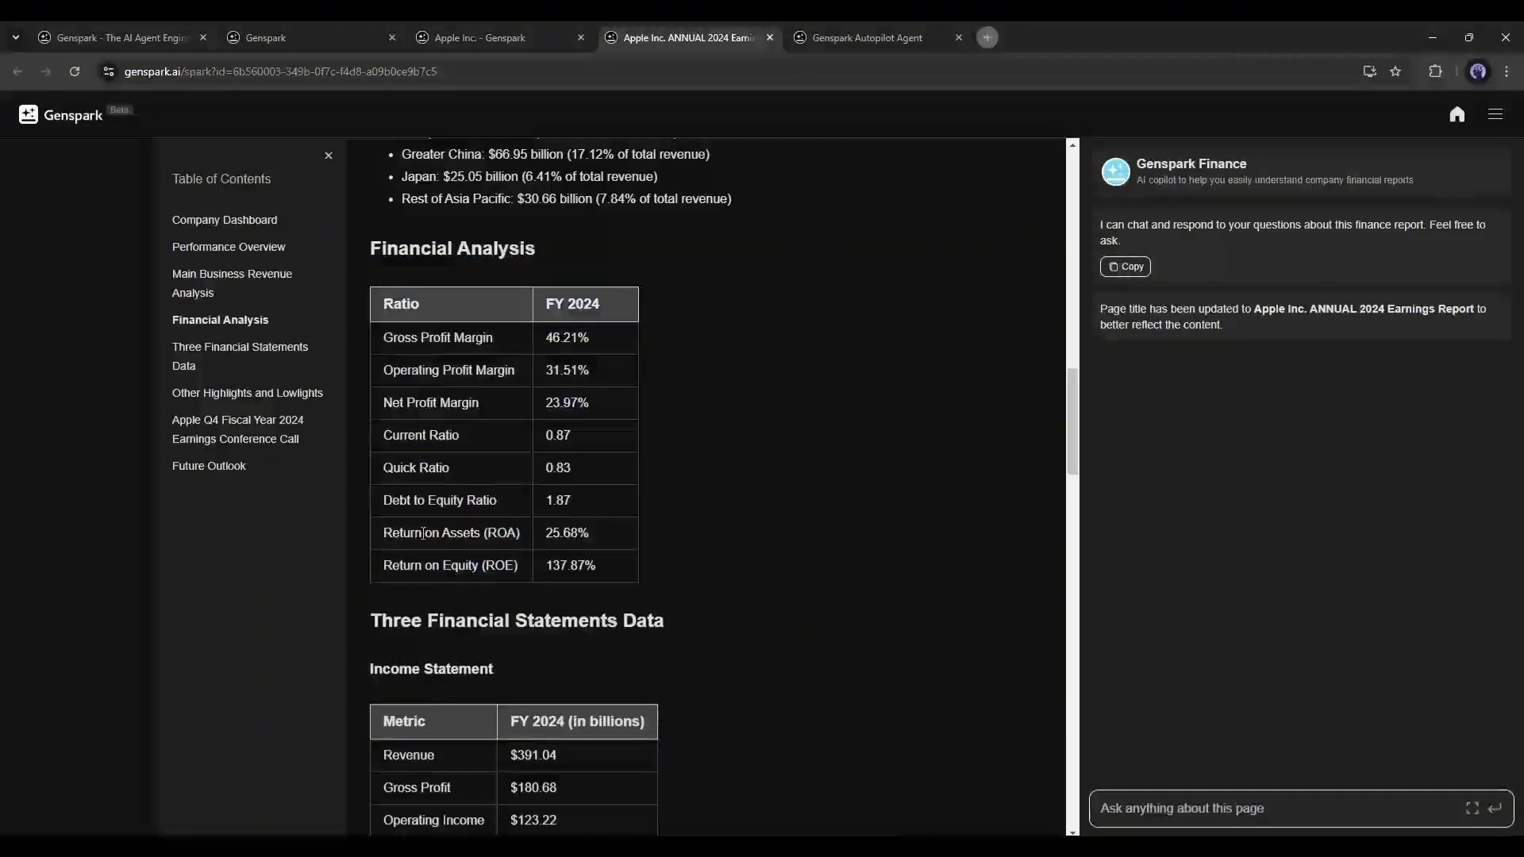
scroll(400, 386, "down", 4)
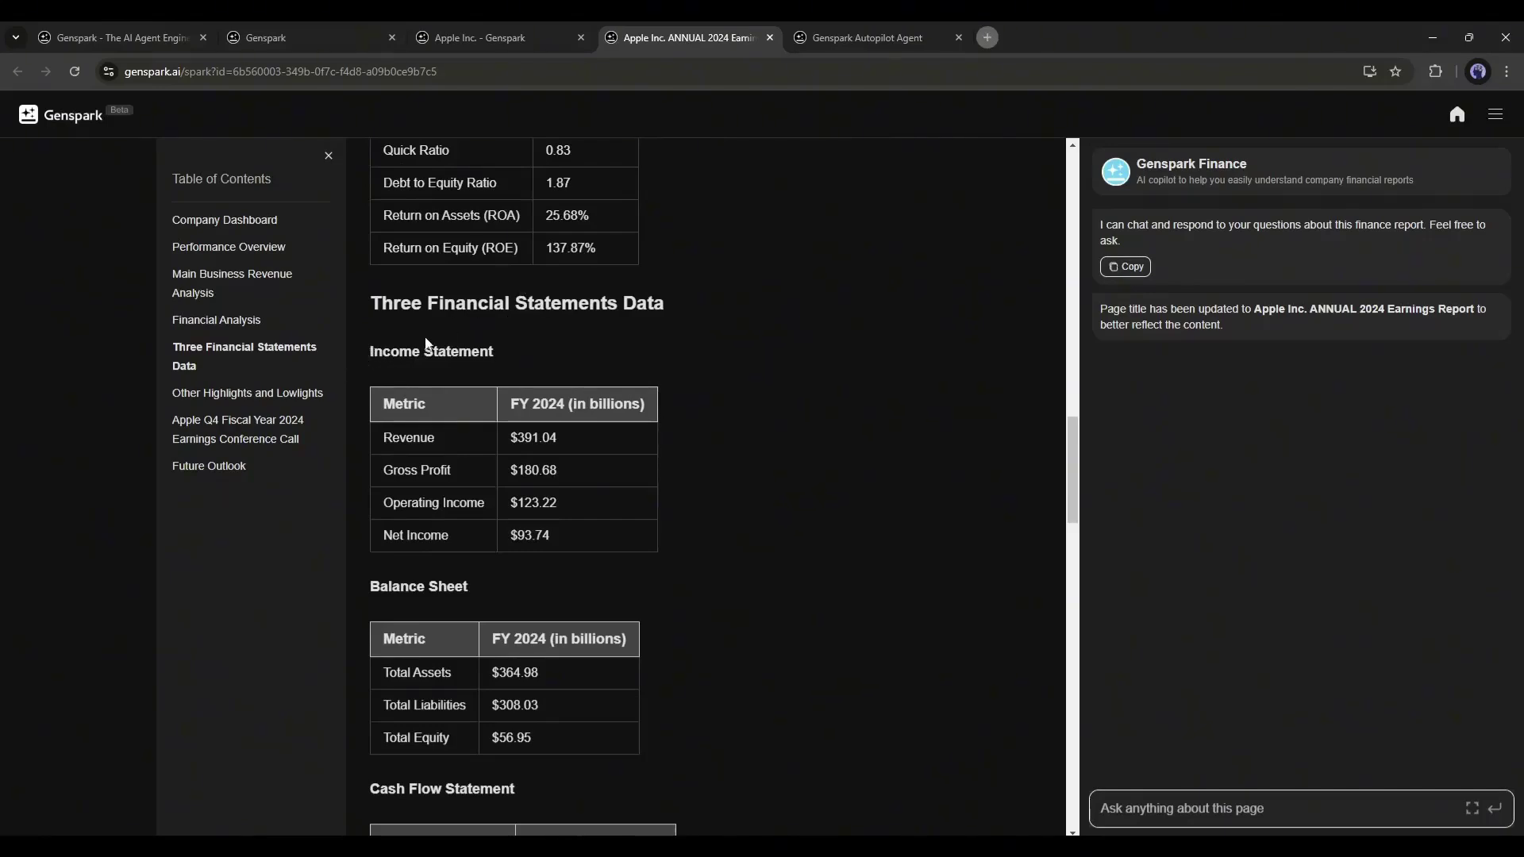
scroll(427, 343, "down", 1)
left_click_drag(371, 224, 629, 255)
left_click_drag(370, 272, 548, 277)
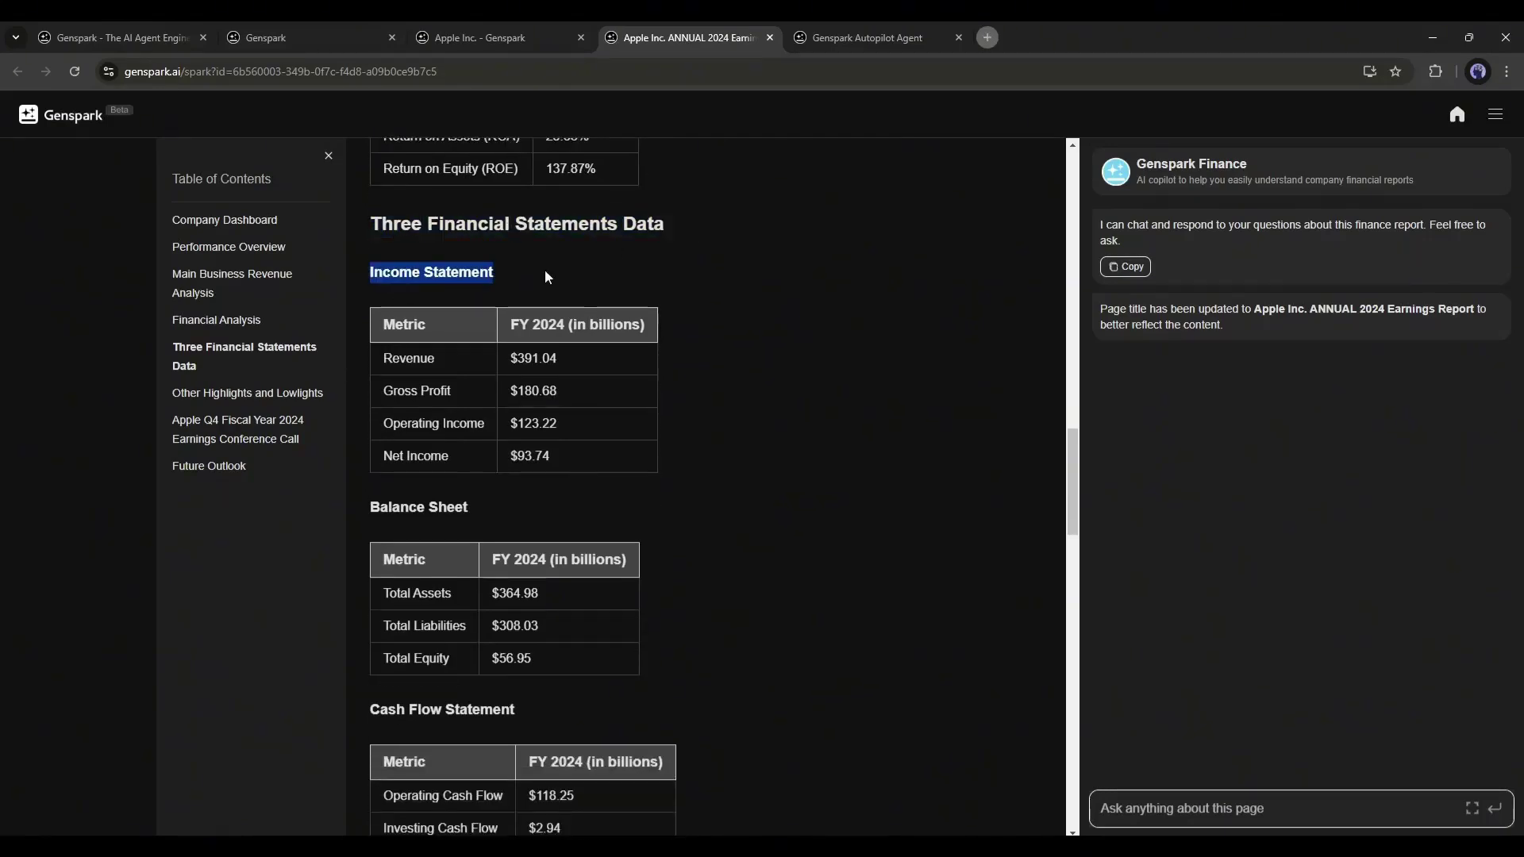
scroll(553, 419, "down", 3)
left_click_drag(371, 267, 429, 372)
scroll(548, 428, "down", 3)
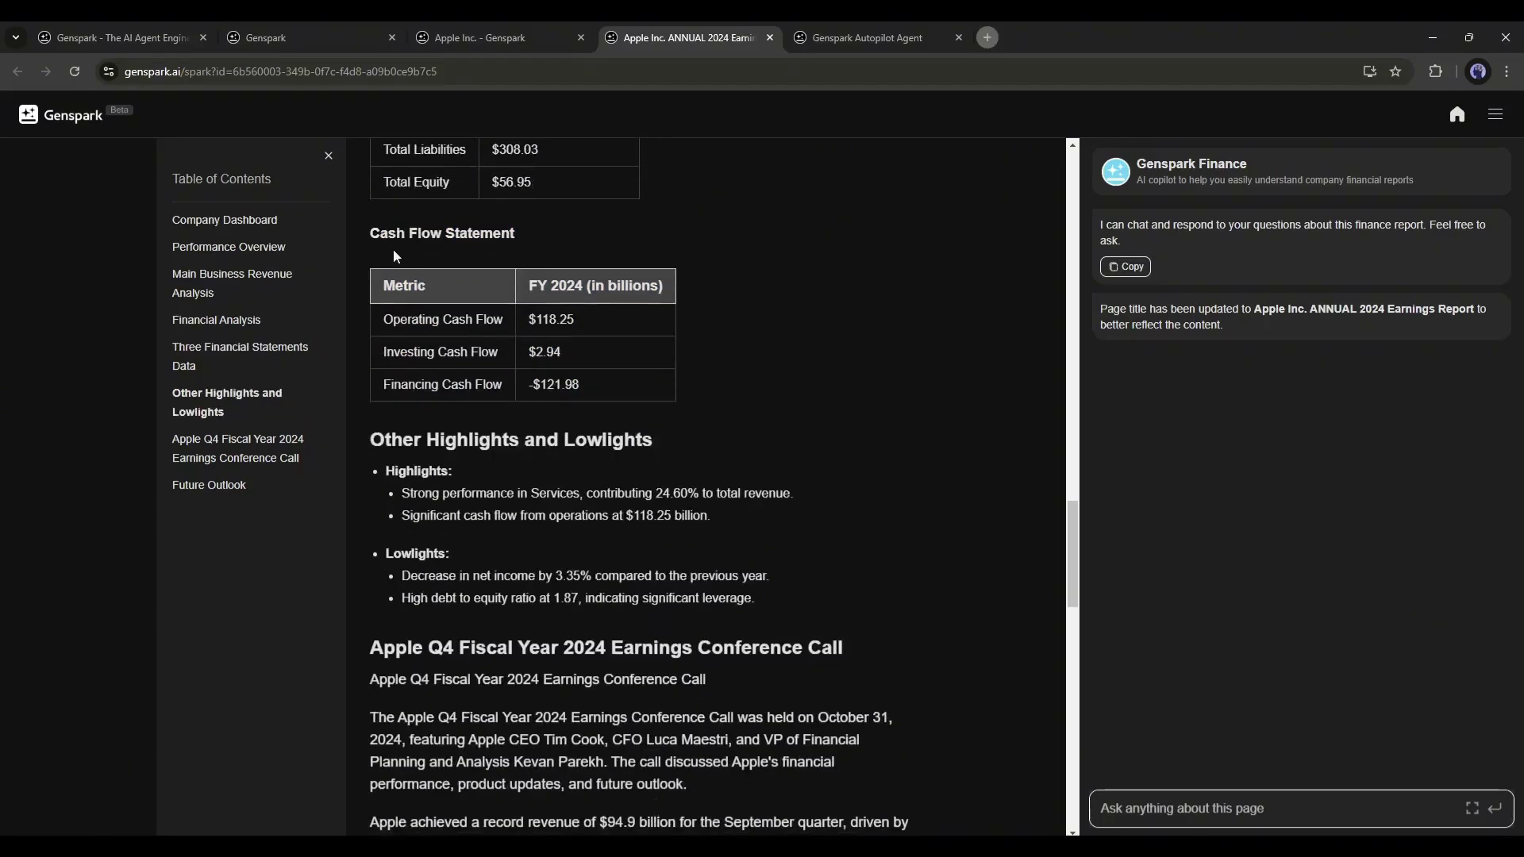
Examine the Cash Flow Statement's operating, investing and financing cash flow rows.
left_click_drag(376, 232, 516, 233)
left_click(381, 317)
left_click_drag(381, 317, 602, 326)
left_click_drag(382, 355, 606, 355)
left_click_drag(394, 384, 625, 391)
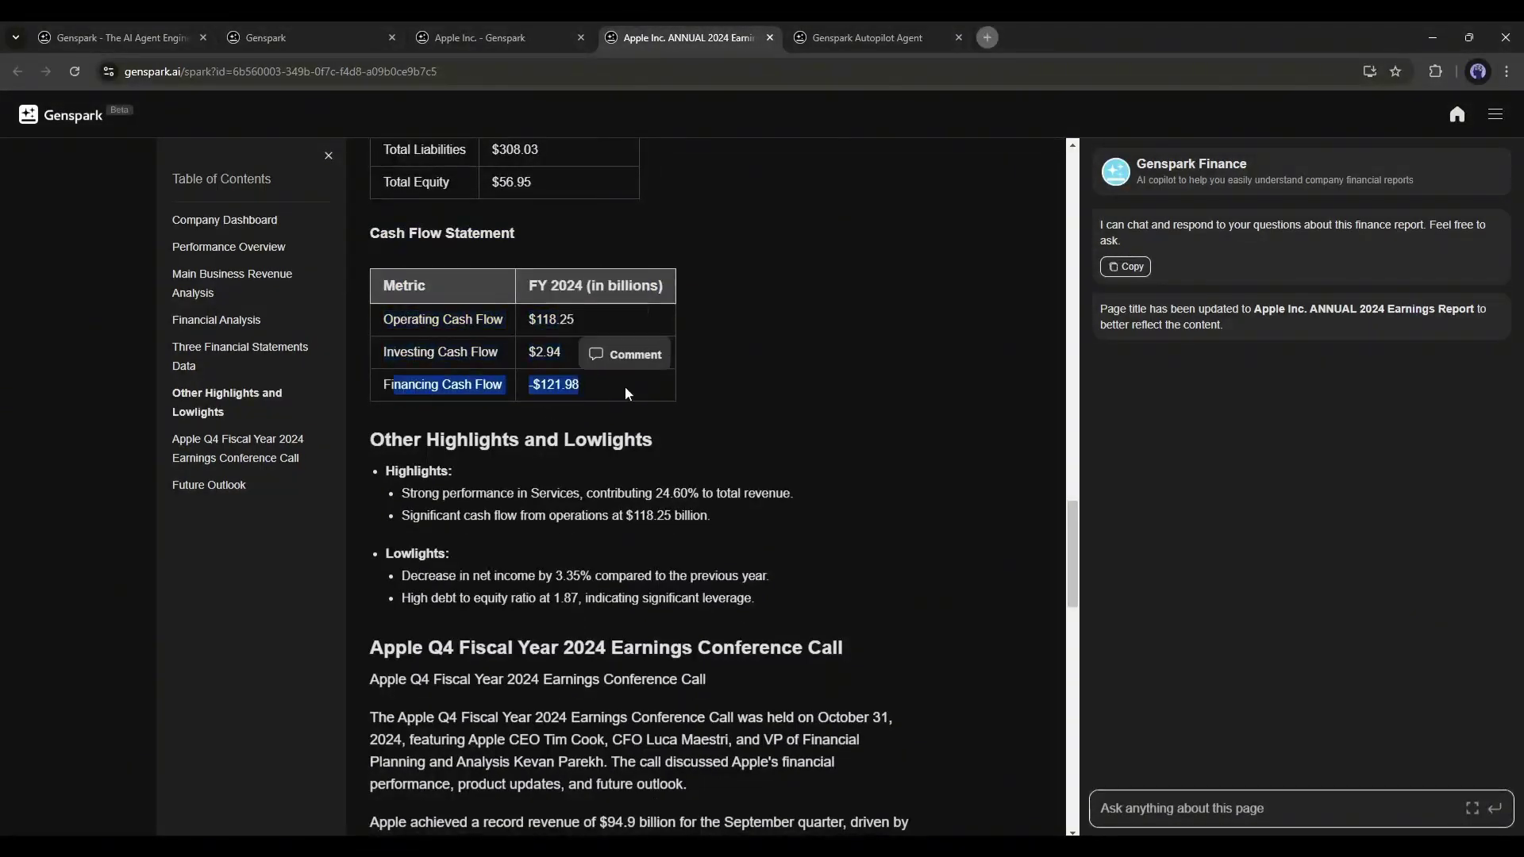
left_click(625, 391)
Read the Future Outlook paragraph, then scroll back up toward the top of the report.
scroll(463, 468, "down", 10)
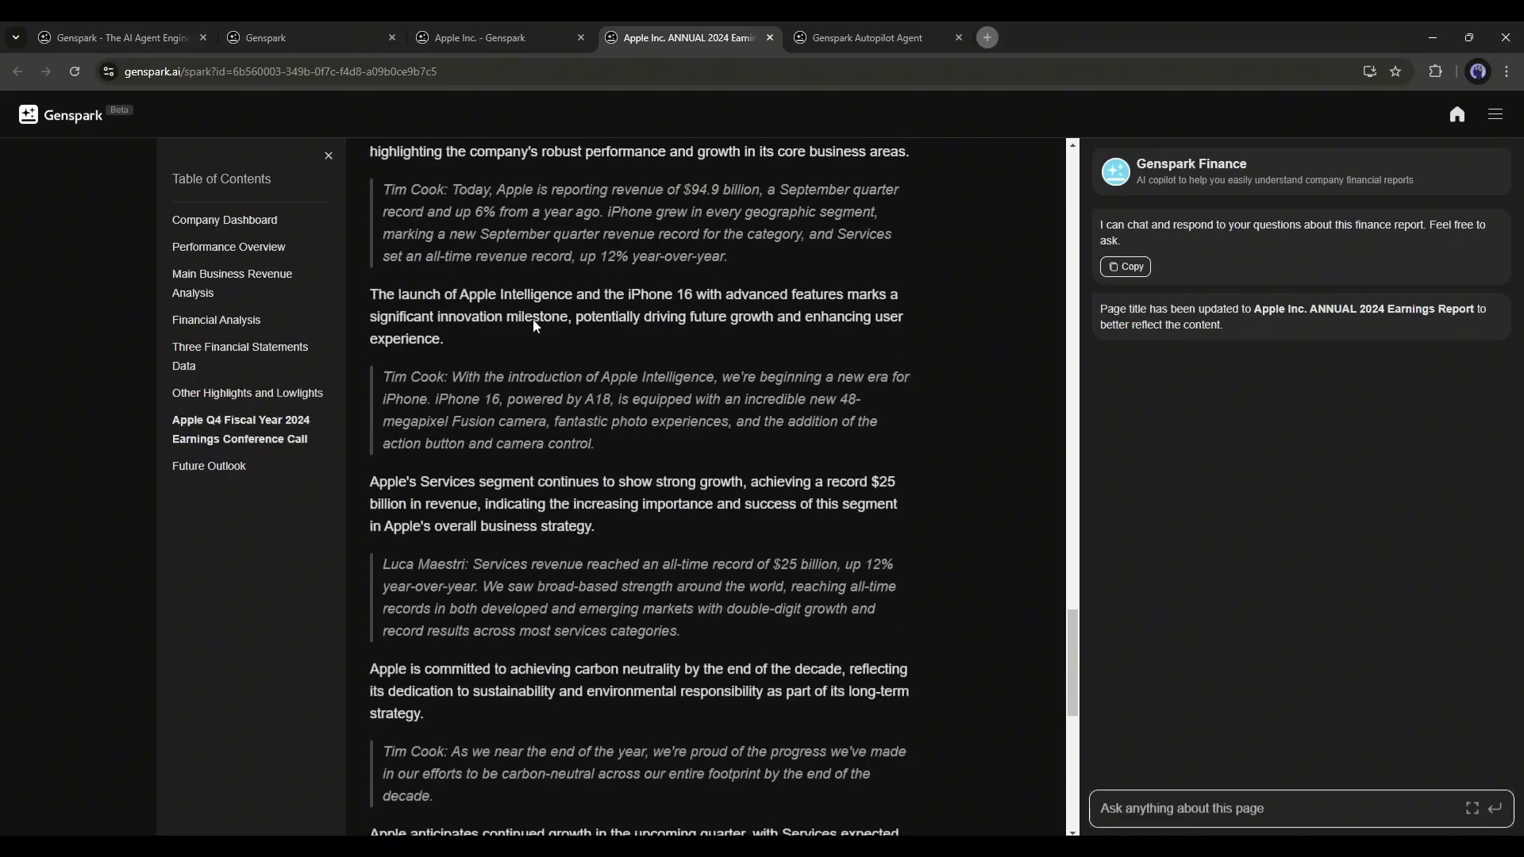
scroll(534, 325, "down", 5)
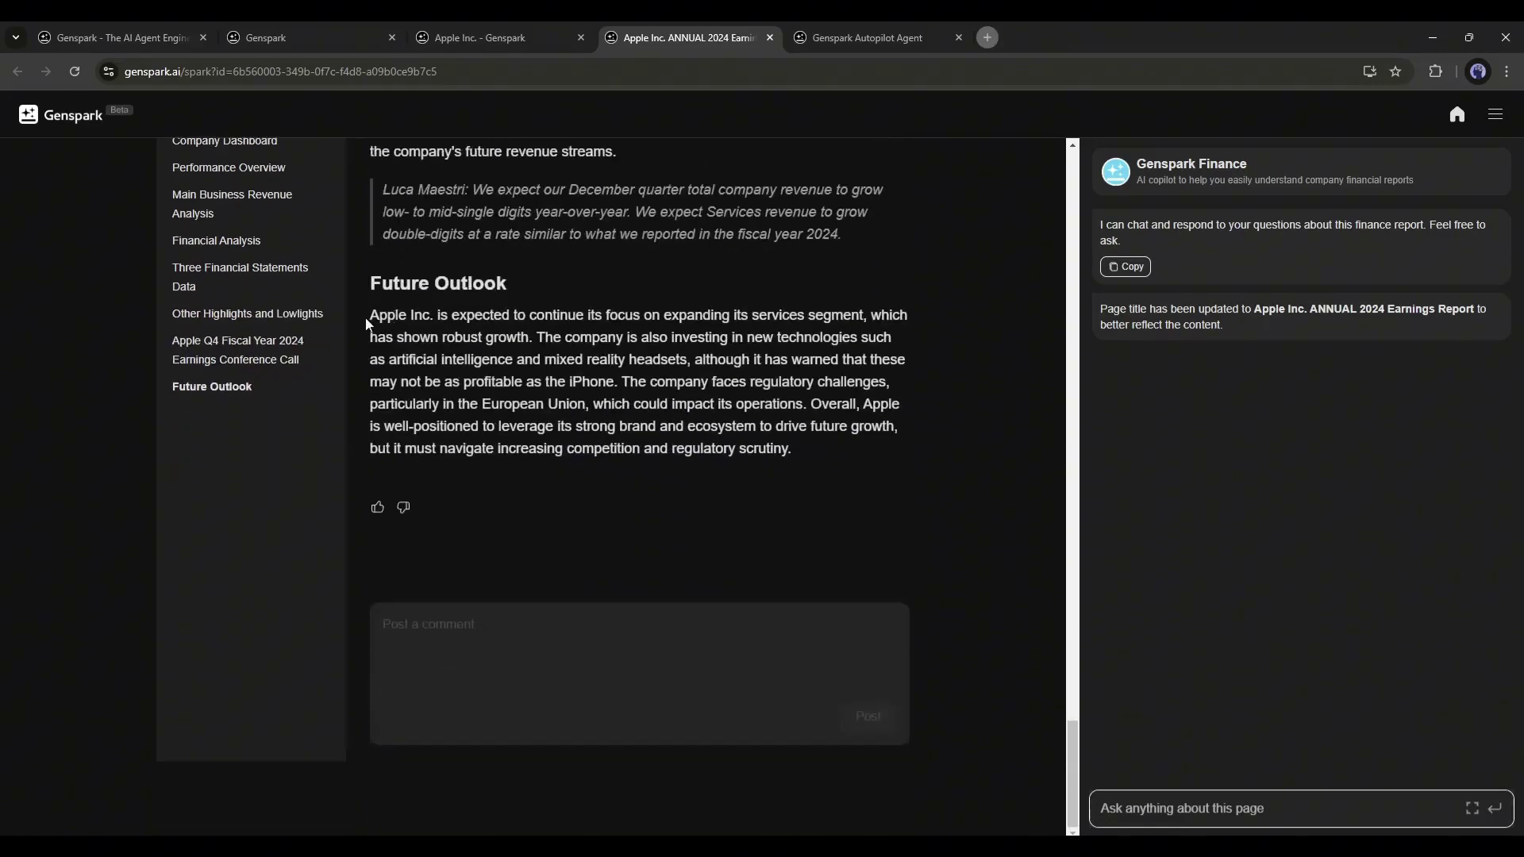
left_click_drag(367, 317, 794, 451)
left_click(722, 485)
scroll(699, 494, "up", 20)
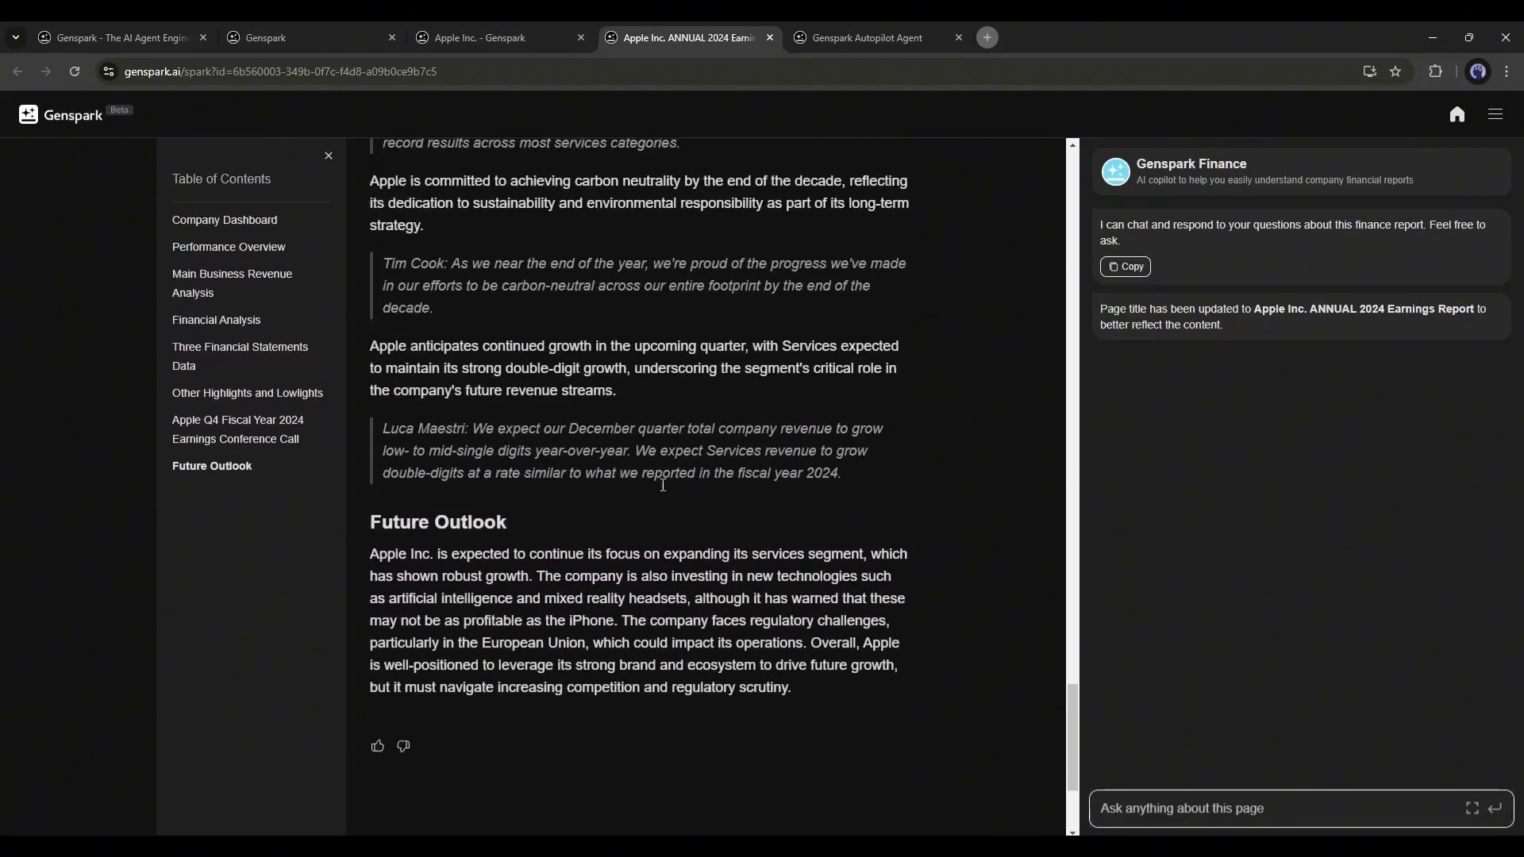
scroll(664, 458, "up", 10)
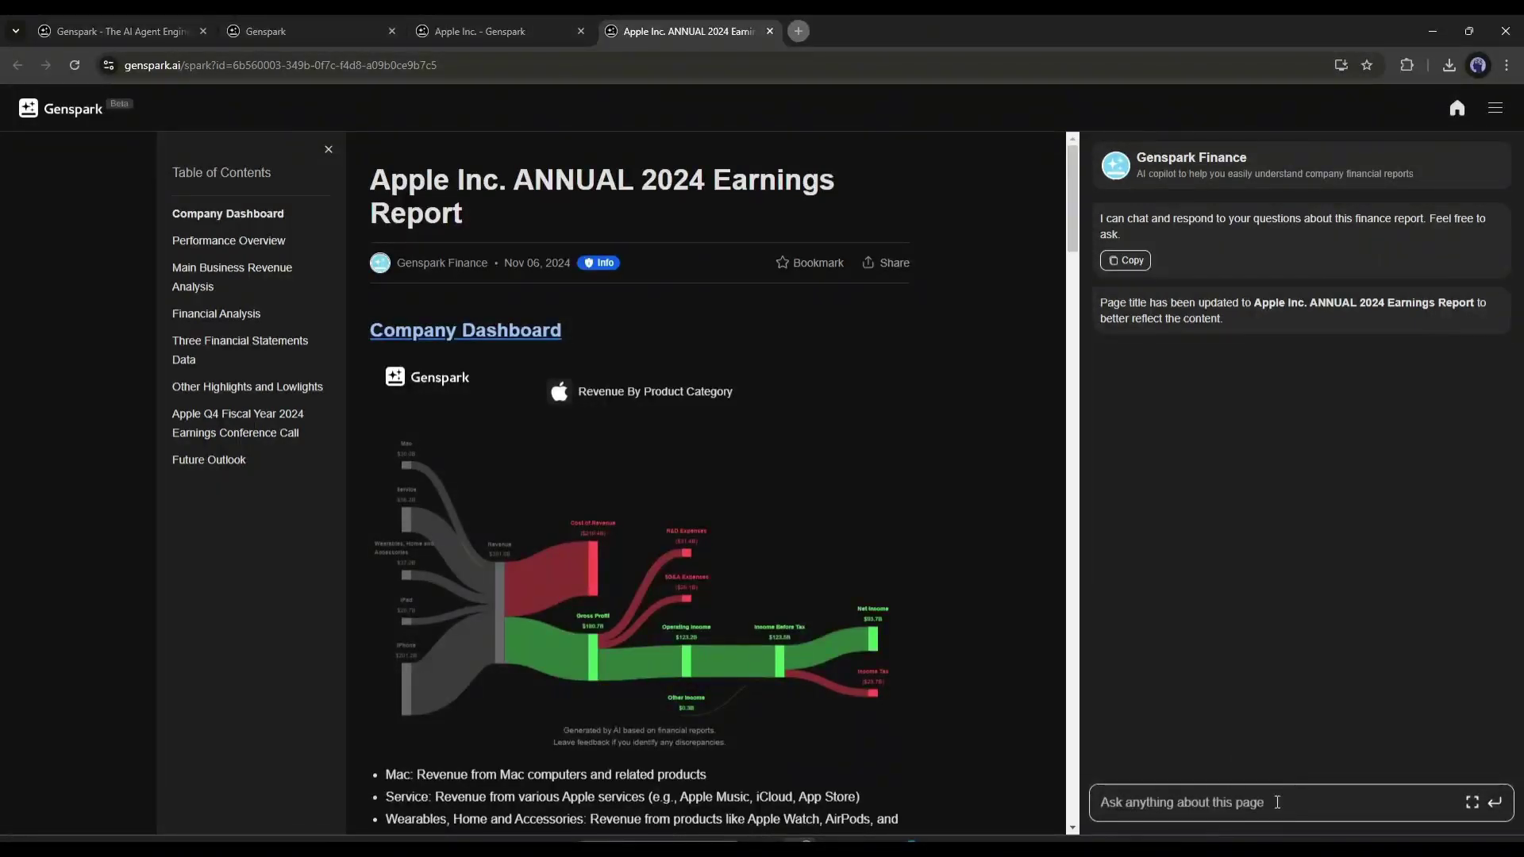
Ask the finance copilot 'Please compare financial performance with meta'.
type("Pl")
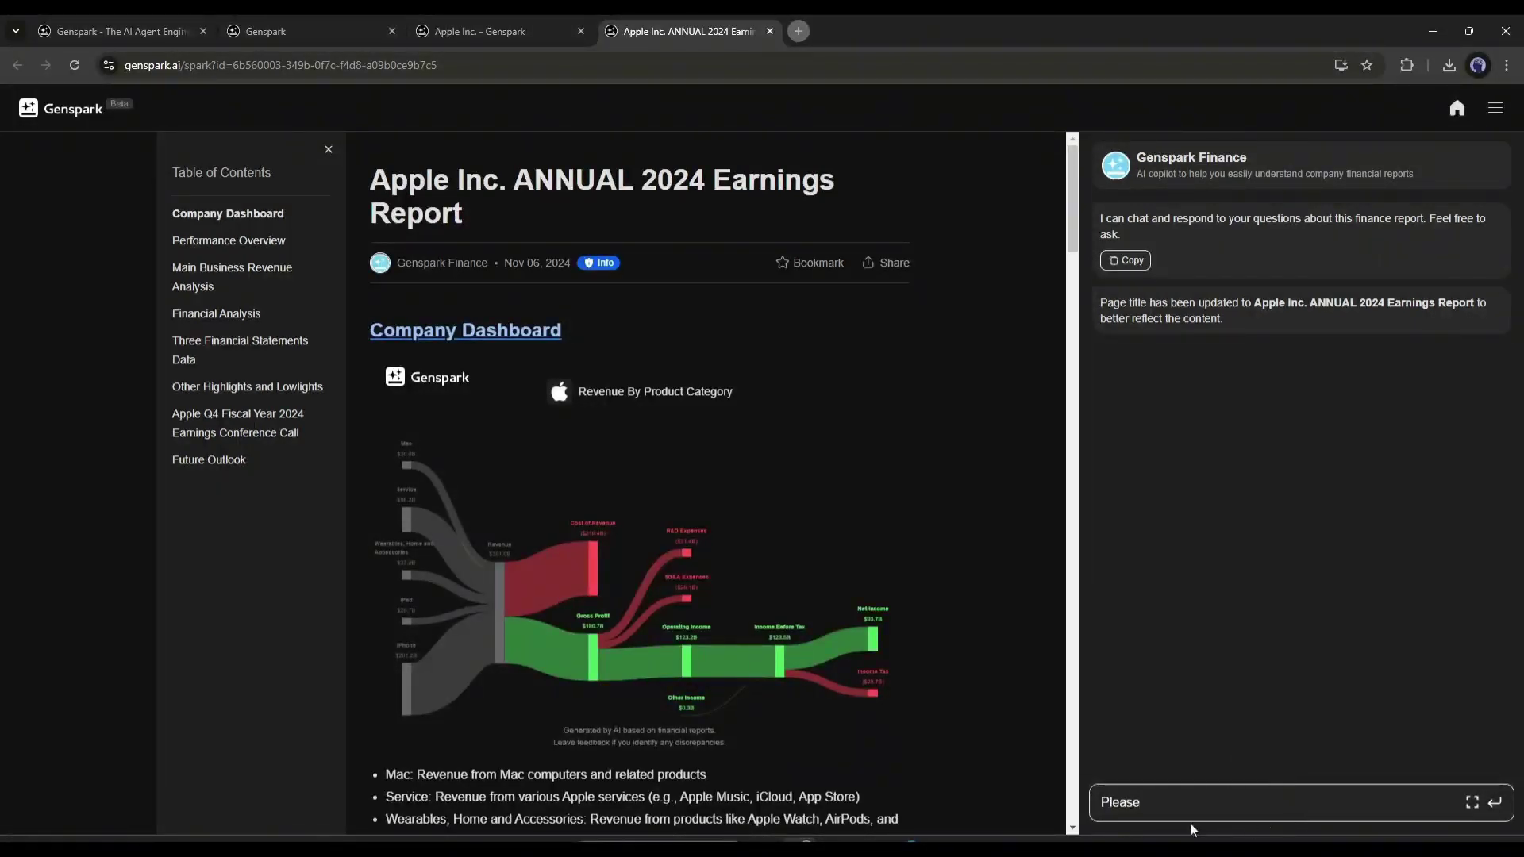
type("ease")
left_click(1213, 777)
type("compare financial performance with m")
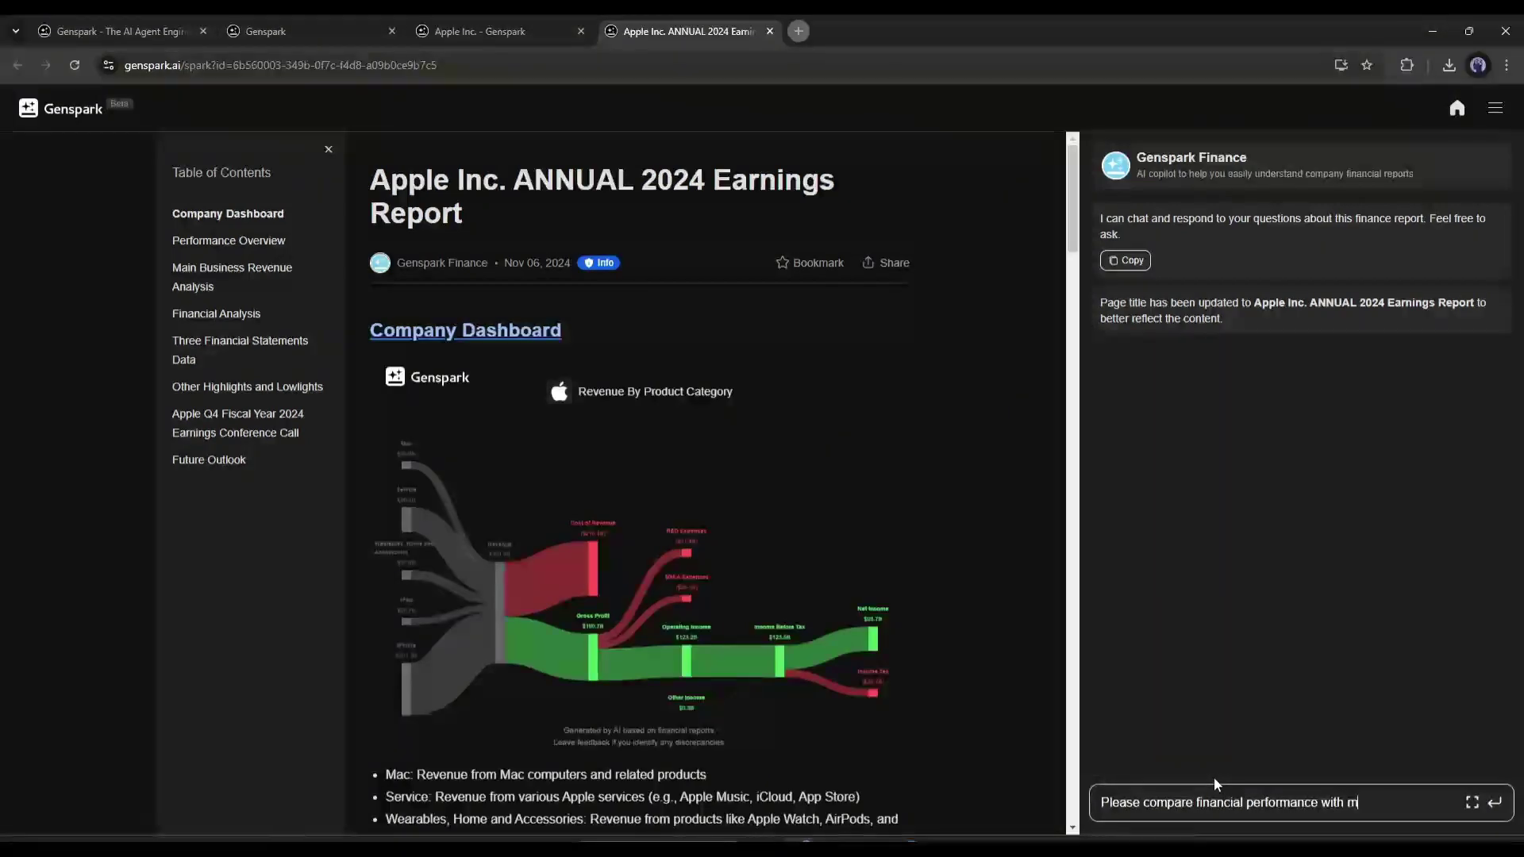
type("eta")
key("Return")
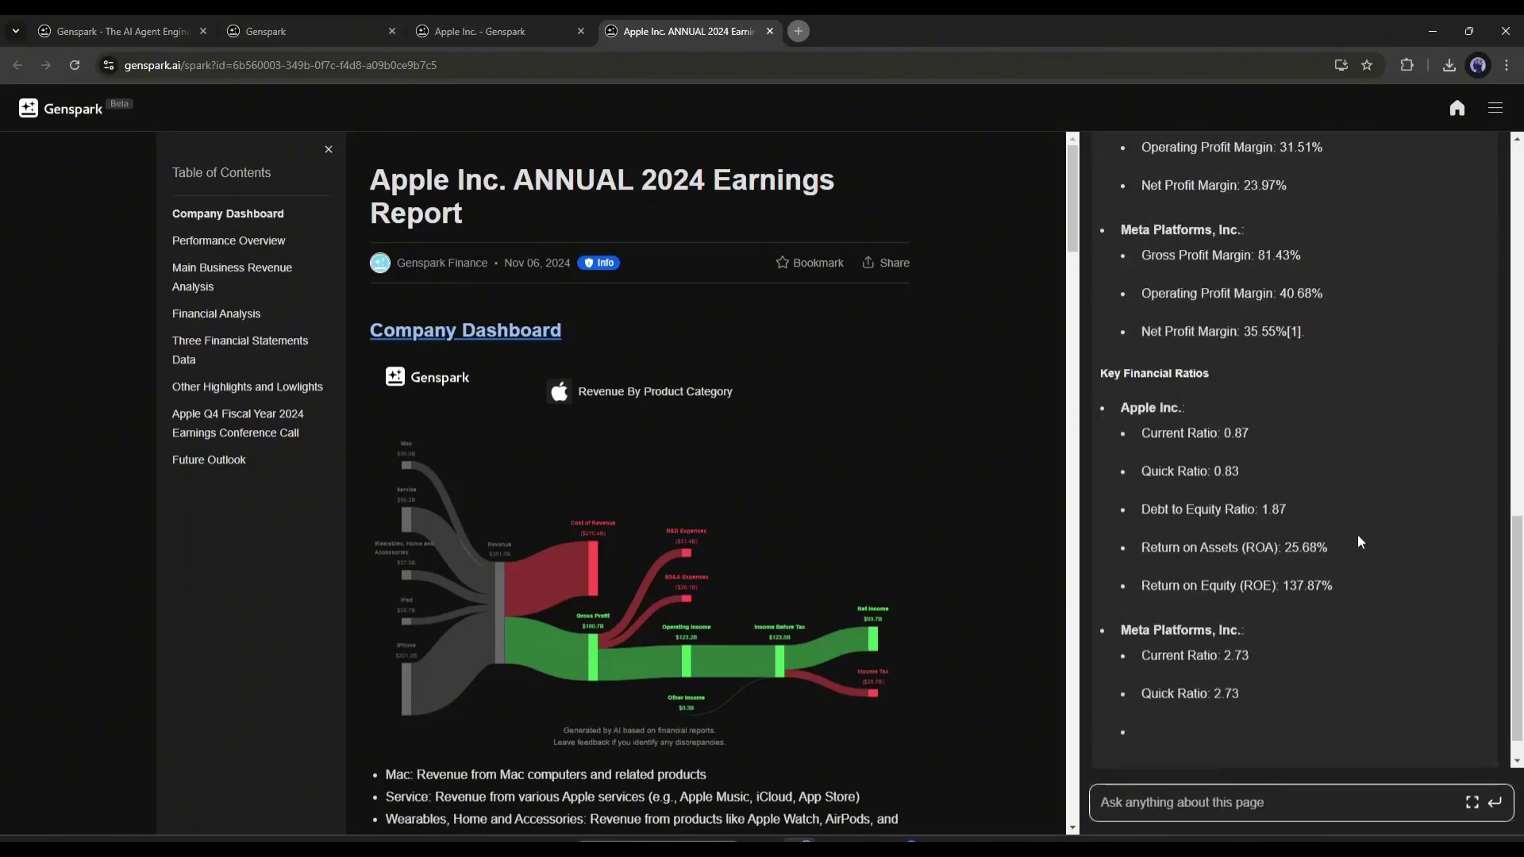
Switch to the Genspark Finance overview and scroll down to its monthly Data Downloads packages.
left_click(266, 31)
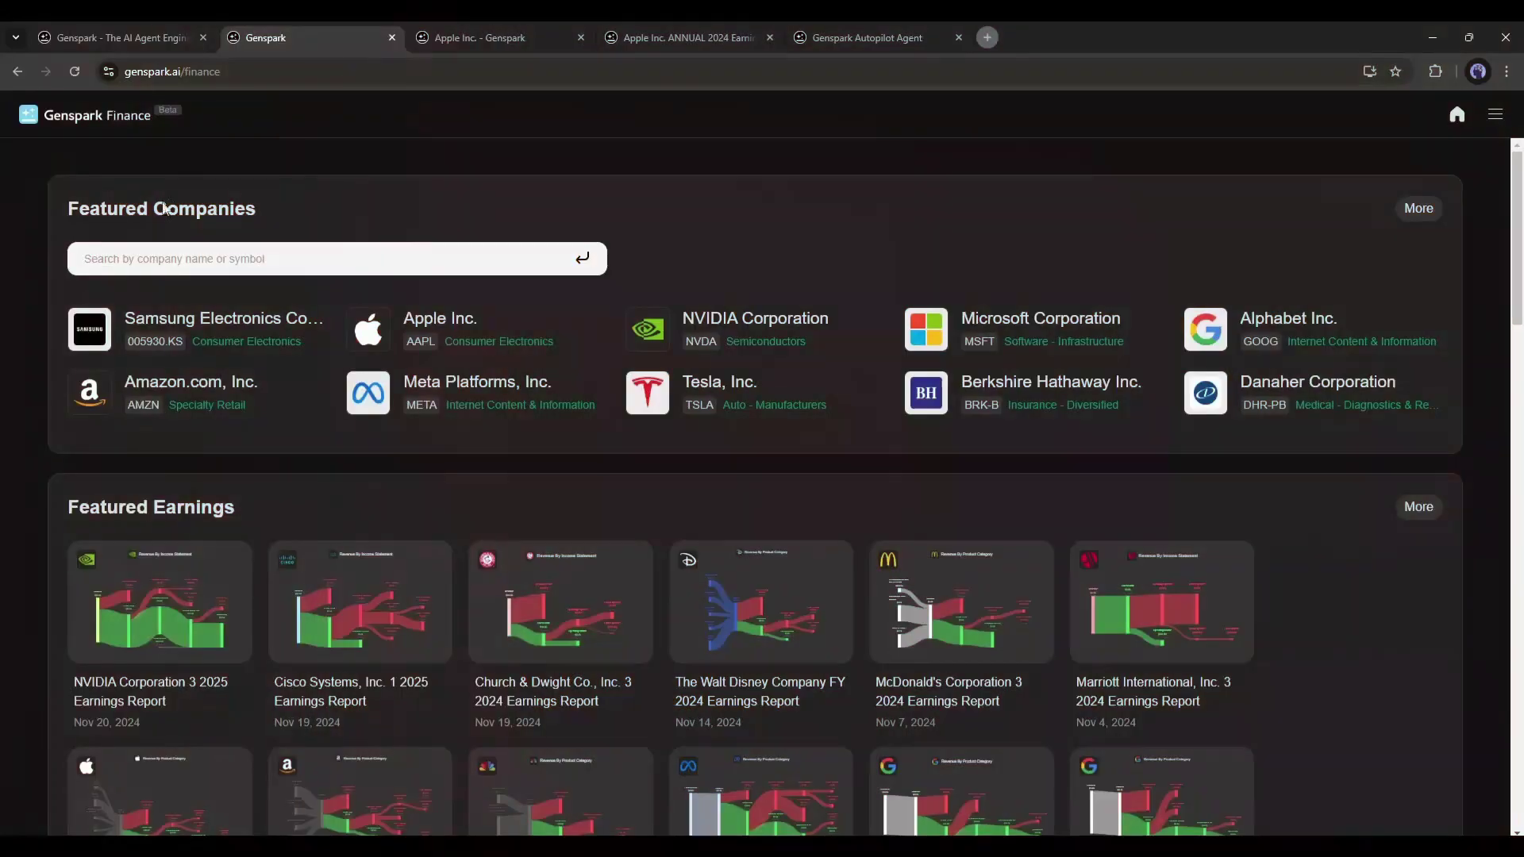
scroll(43, 360, "down", 10)
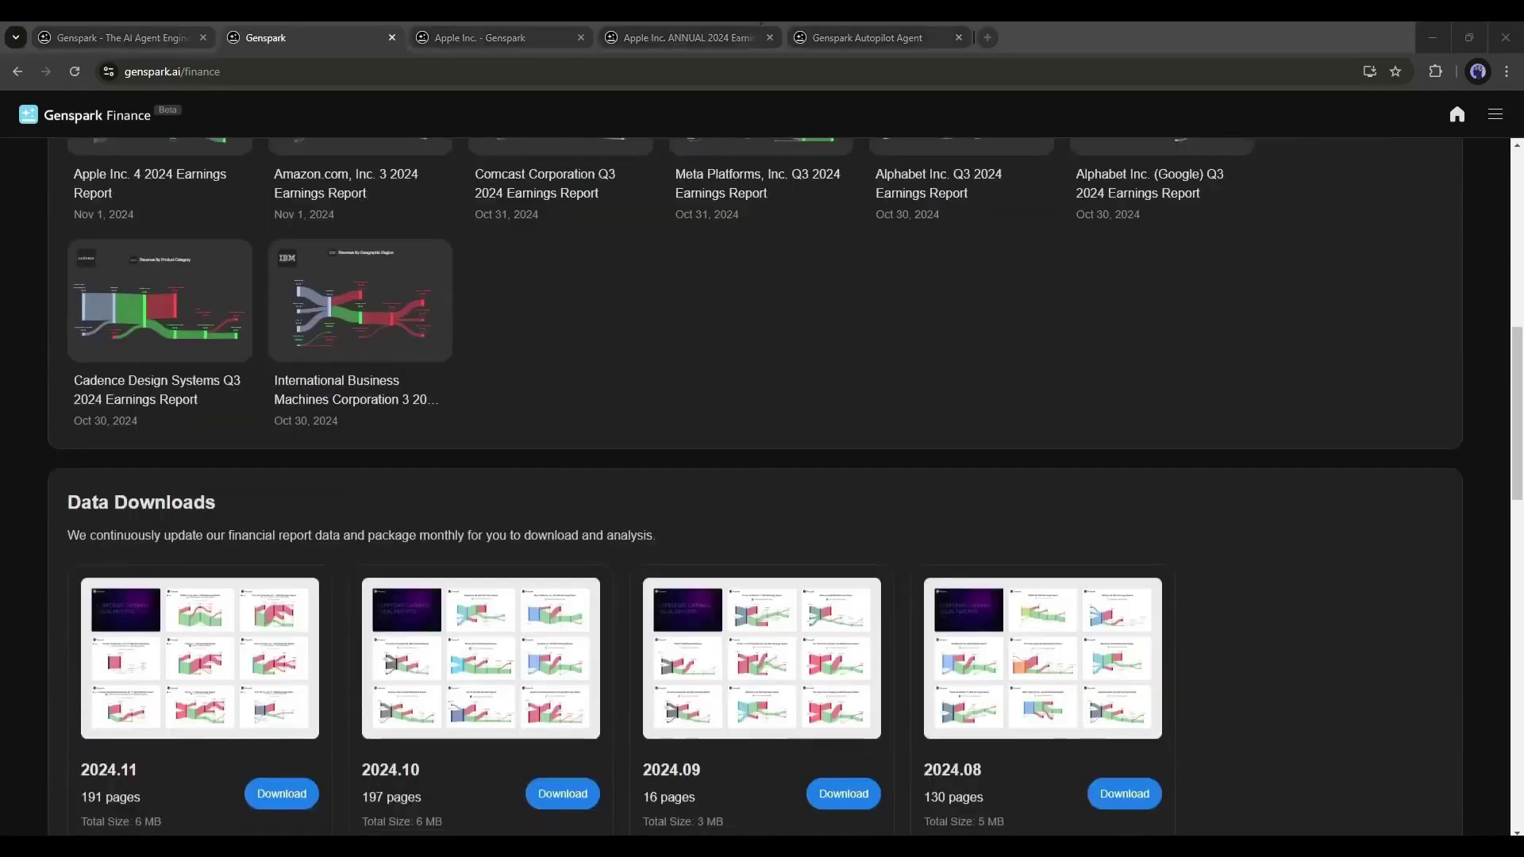
scroll(112, 316, "down", 1)
left_click(156, 373)
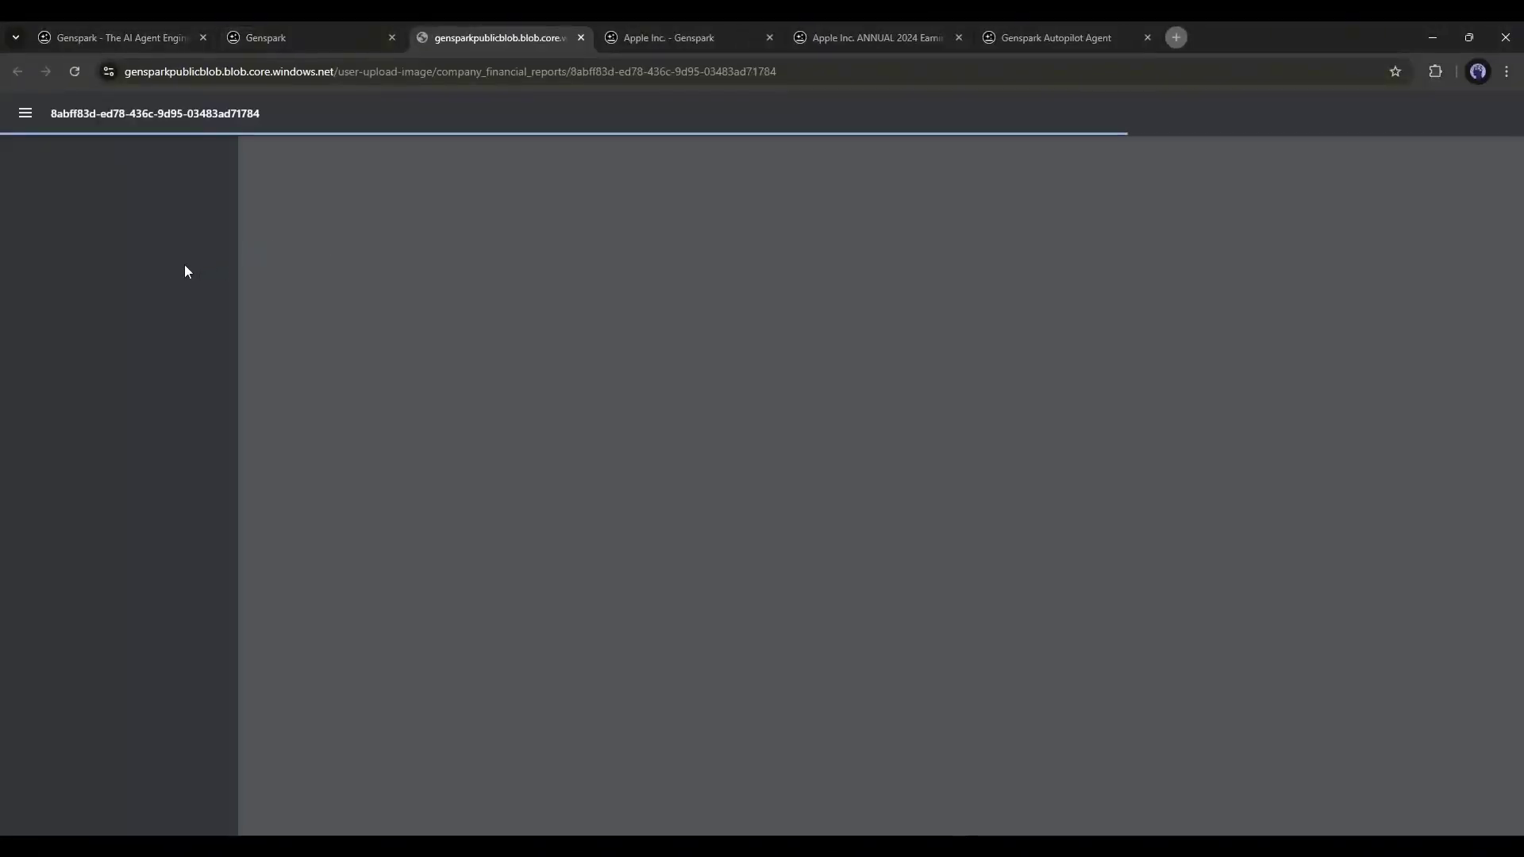
Scroll through the earnings report PDF past the Abbott Laboratories and AES reports.
scroll(659, 406, "down", 3)
scroll(659, 414, "down", 4)
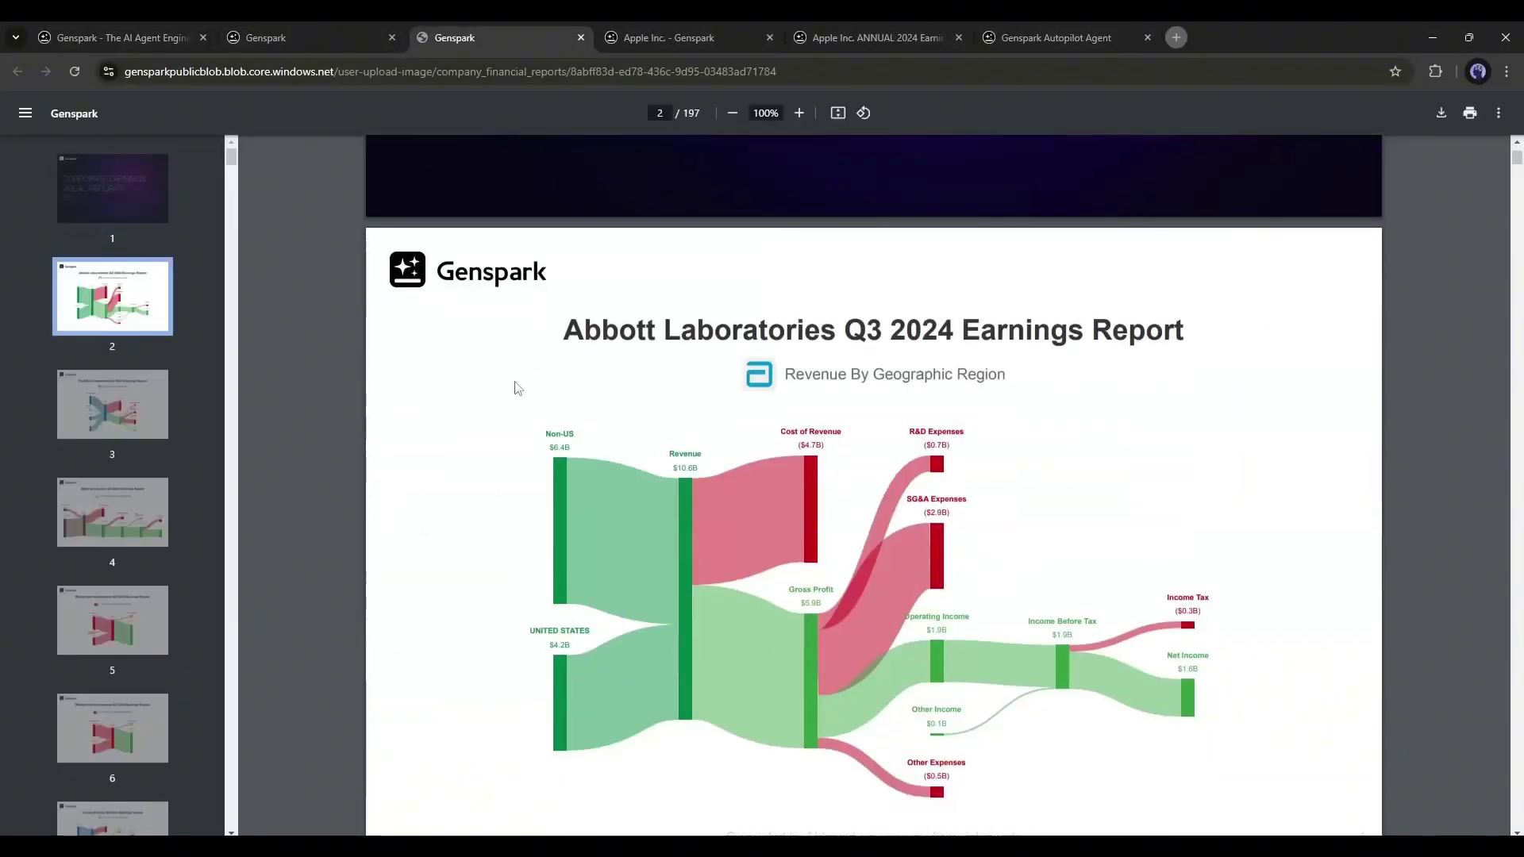
left_click_drag(560, 330, 1103, 374)
left_click(1104, 374)
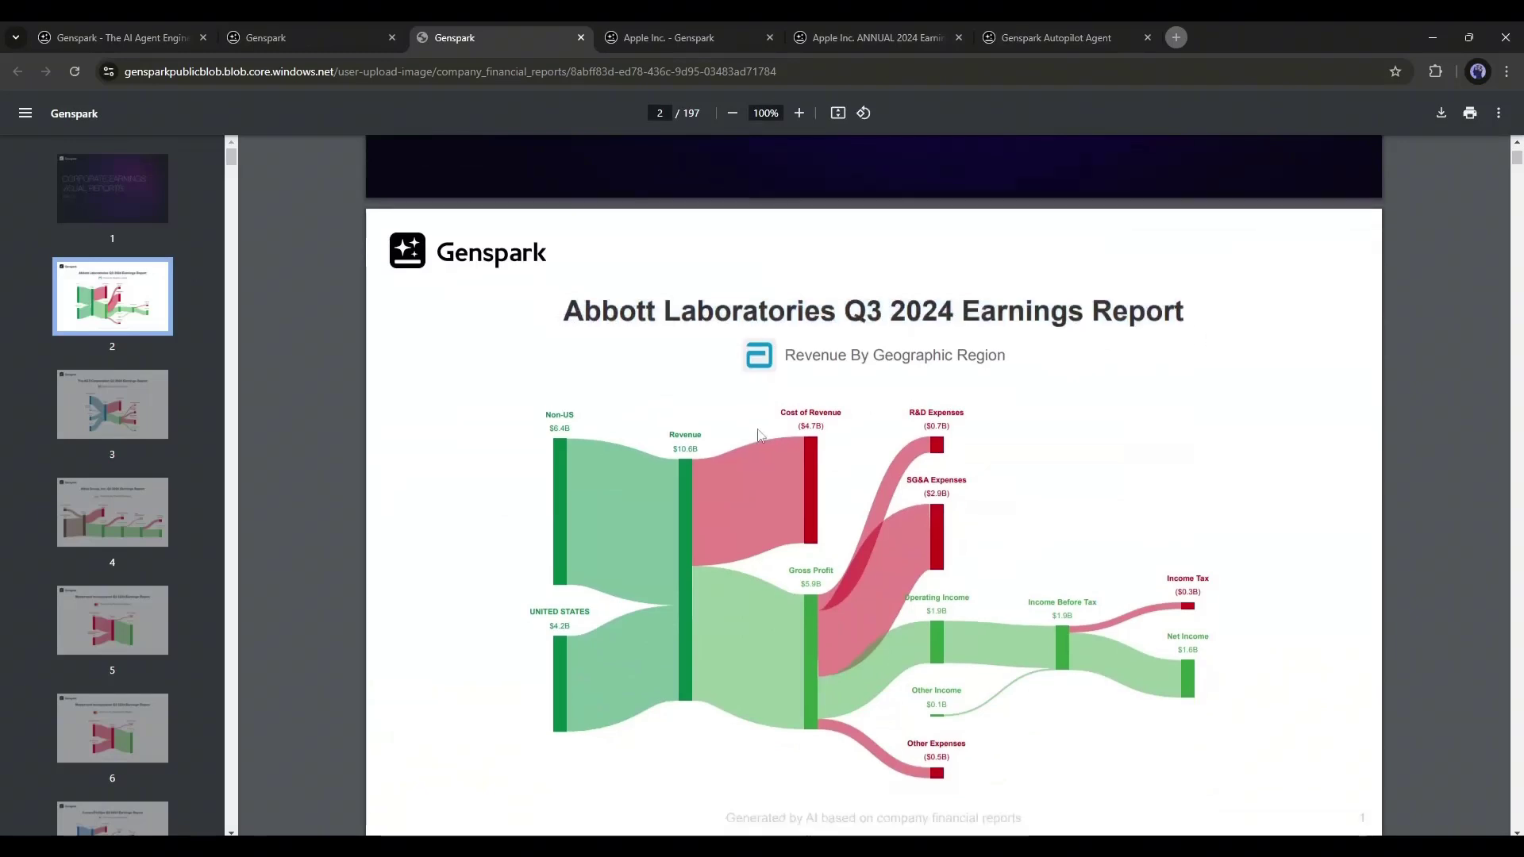
scroll(1259, 582, "down", 1)
scroll(489, 481, "down", 7)
scroll(490, 481, "down", 3)
left_click_drag(555, 259, 1249, 260)
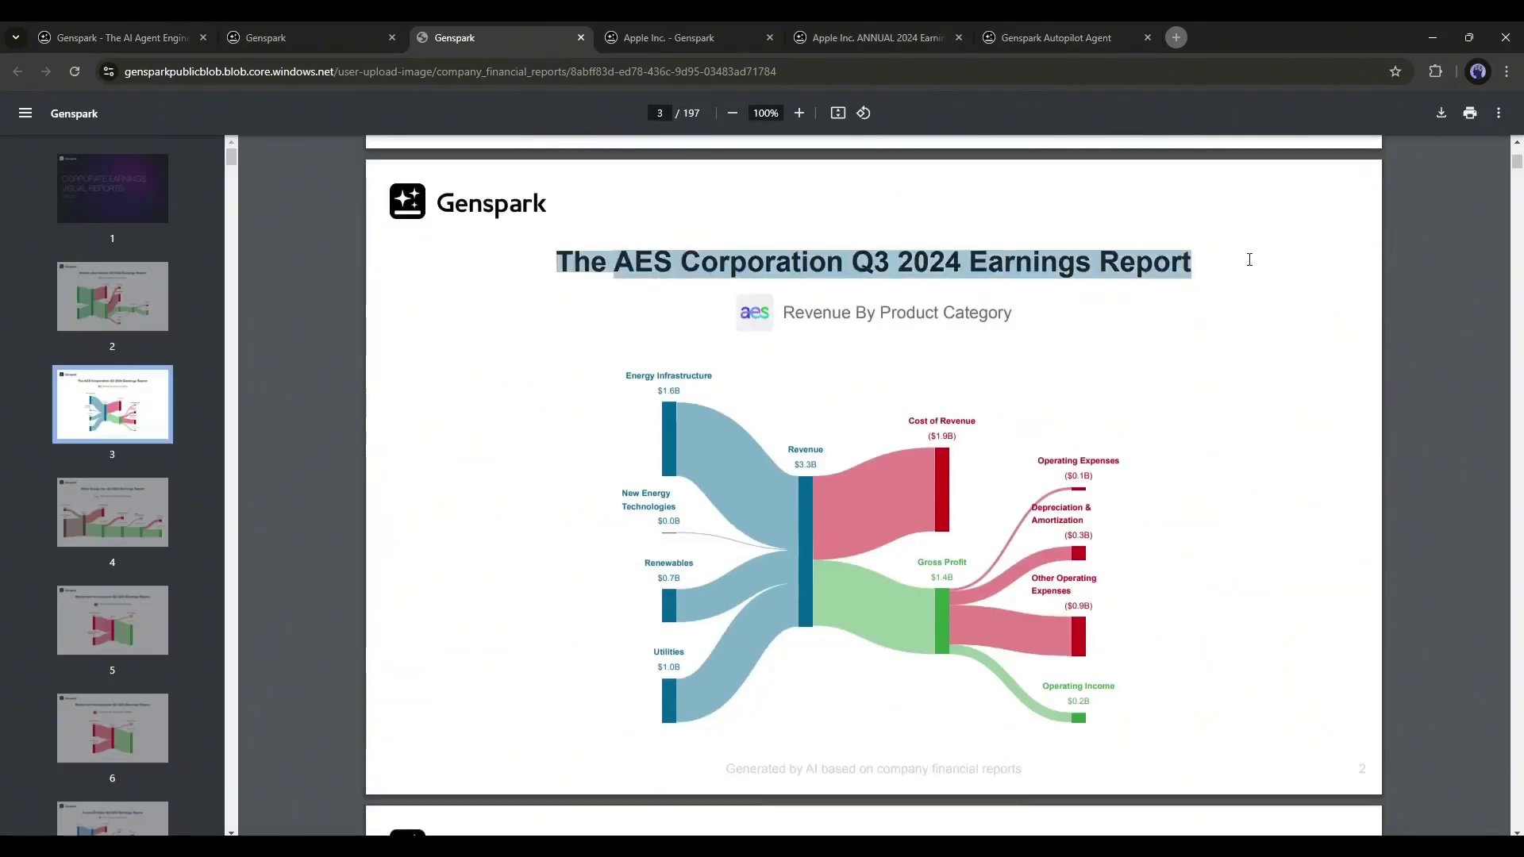
left_click(1249, 260)
Keep paging down, then jump to page 197, the final Paychex report.
scroll(640, 435, "down", 20)
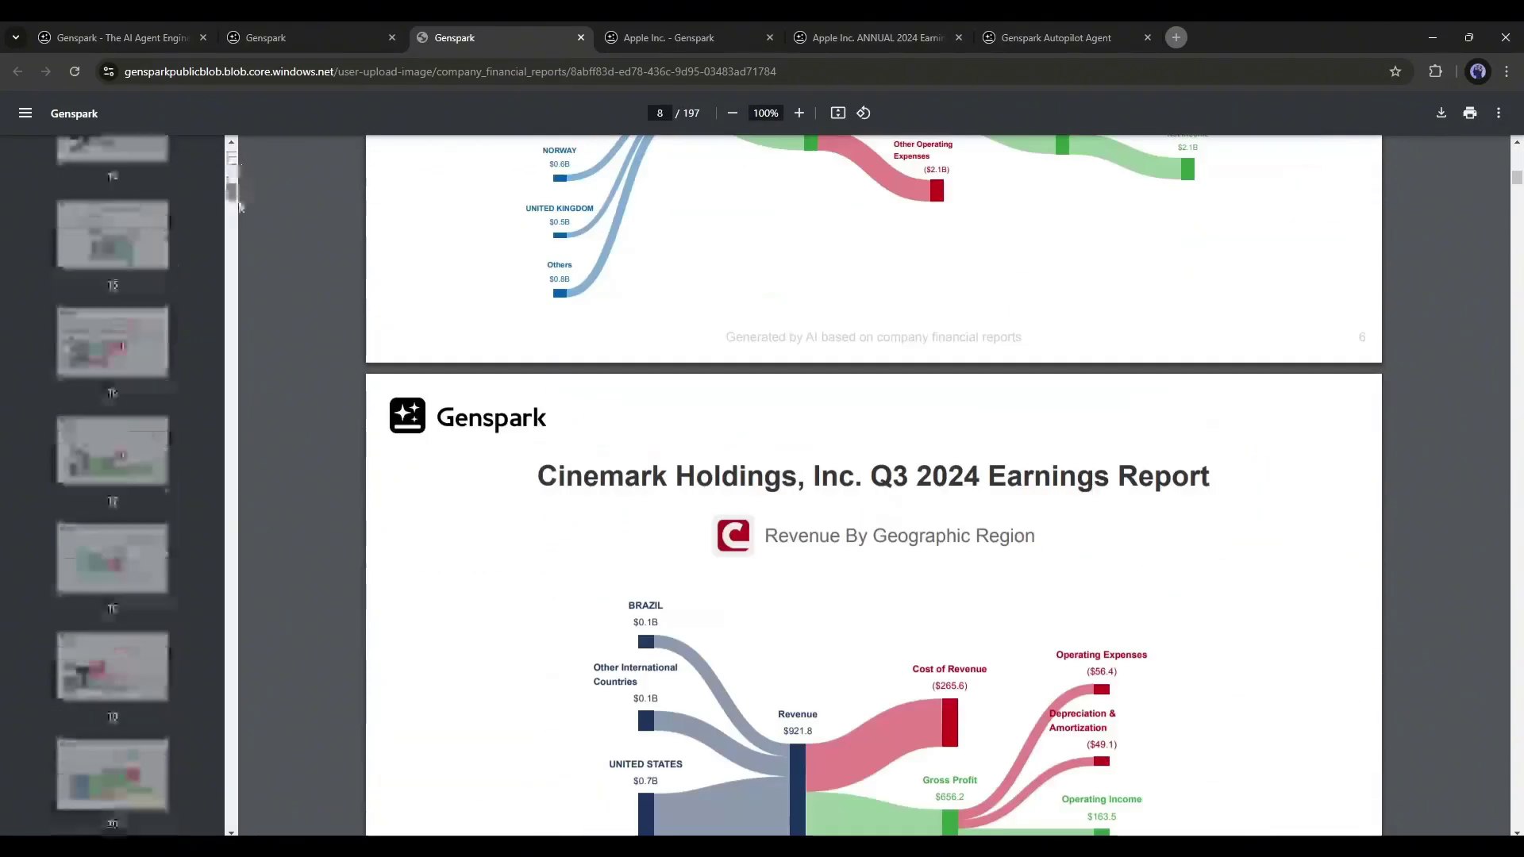
scroll(1073, 397, "down", 20)
scroll(1075, 397, "down", 20)
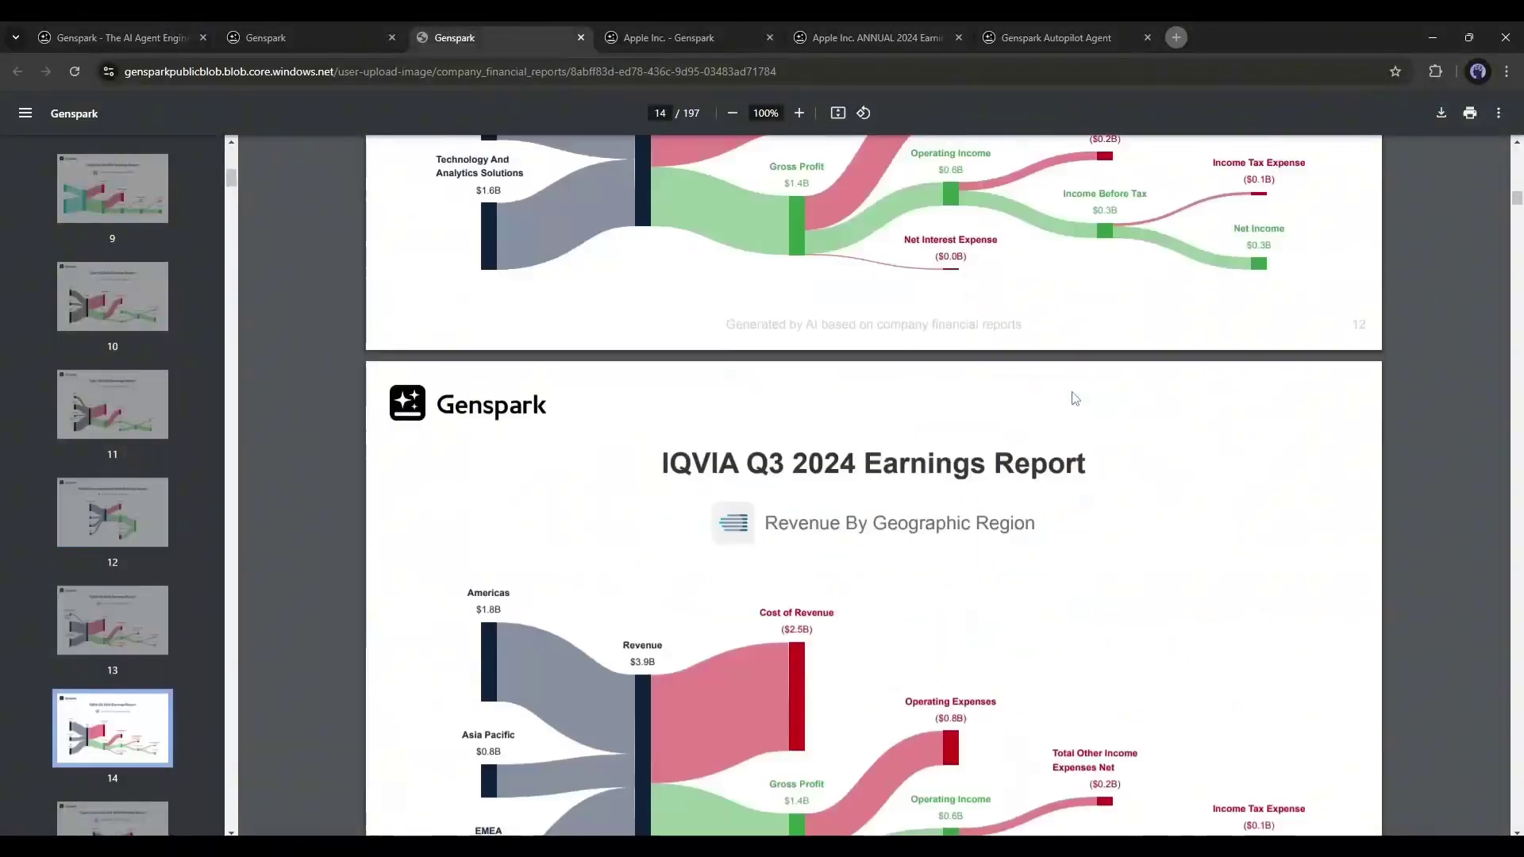
scroll(890, 412, "down", 20)
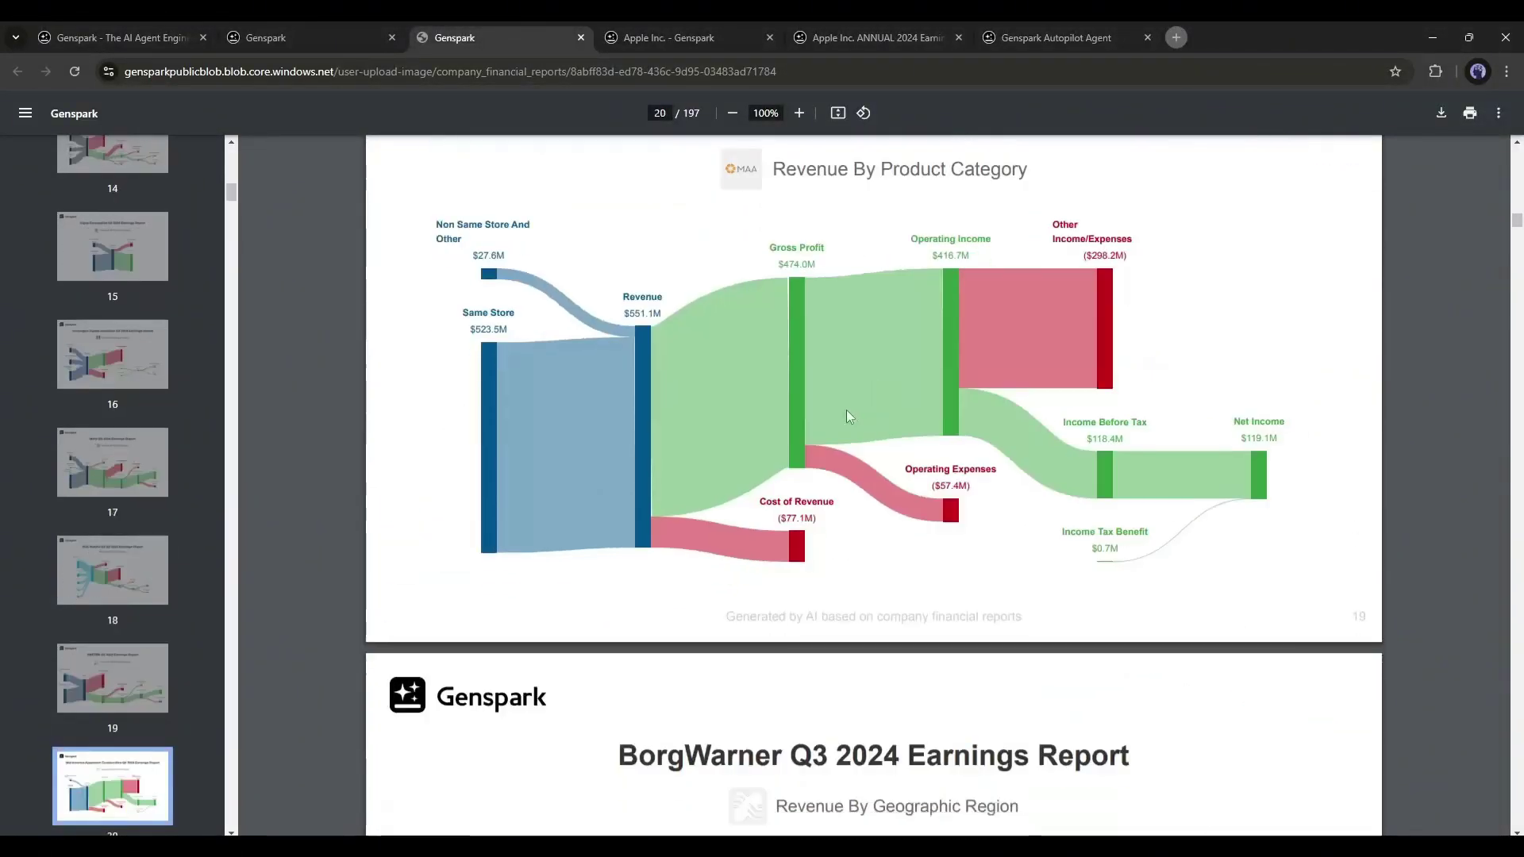
scroll(826, 435, "down", 20)
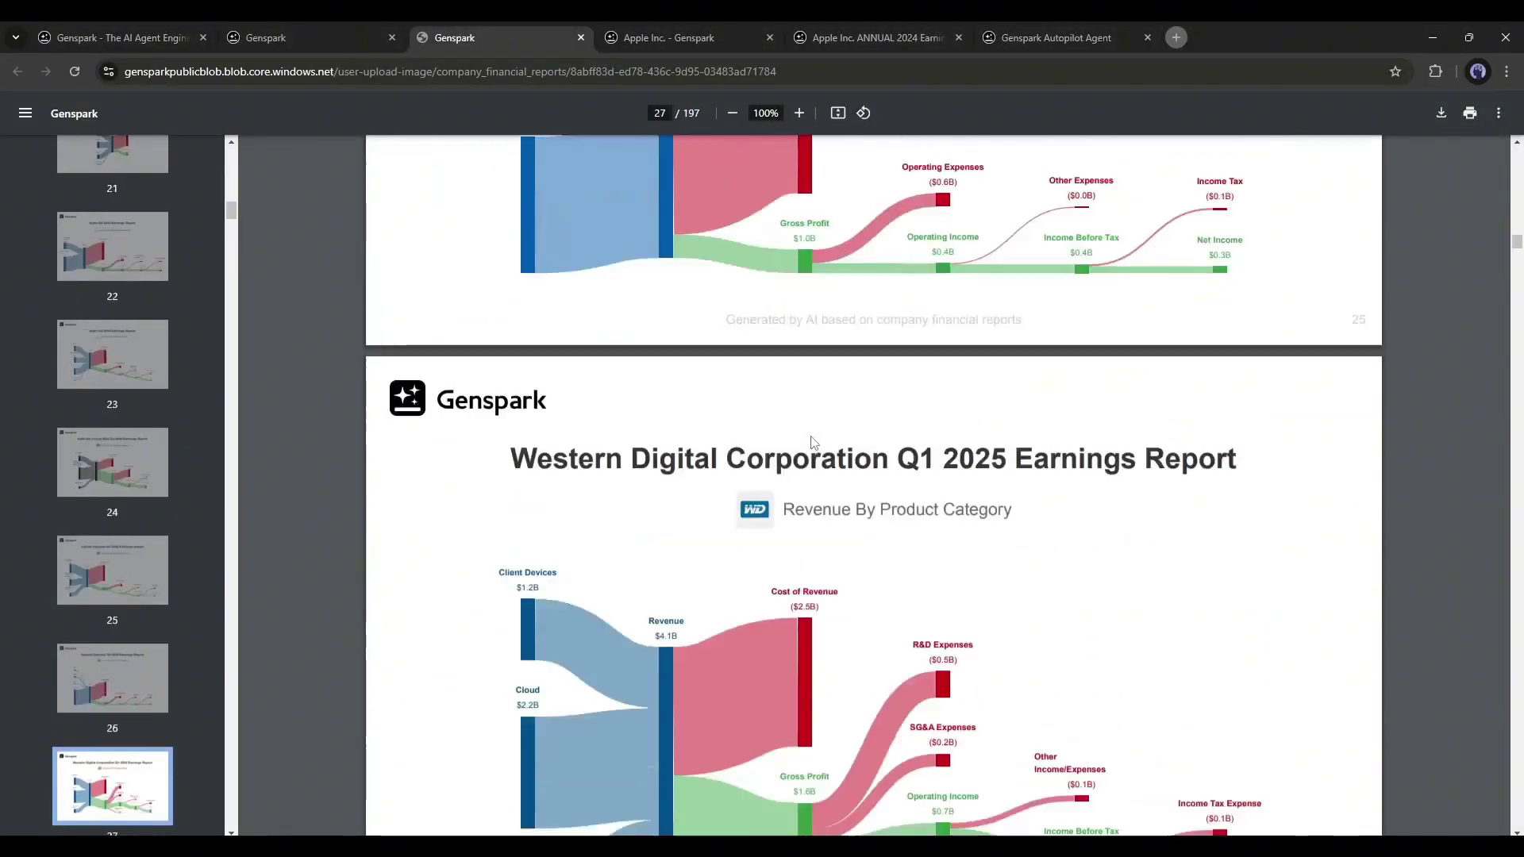
scroll(134, 796, "down", 20)
left_click(134, 796)
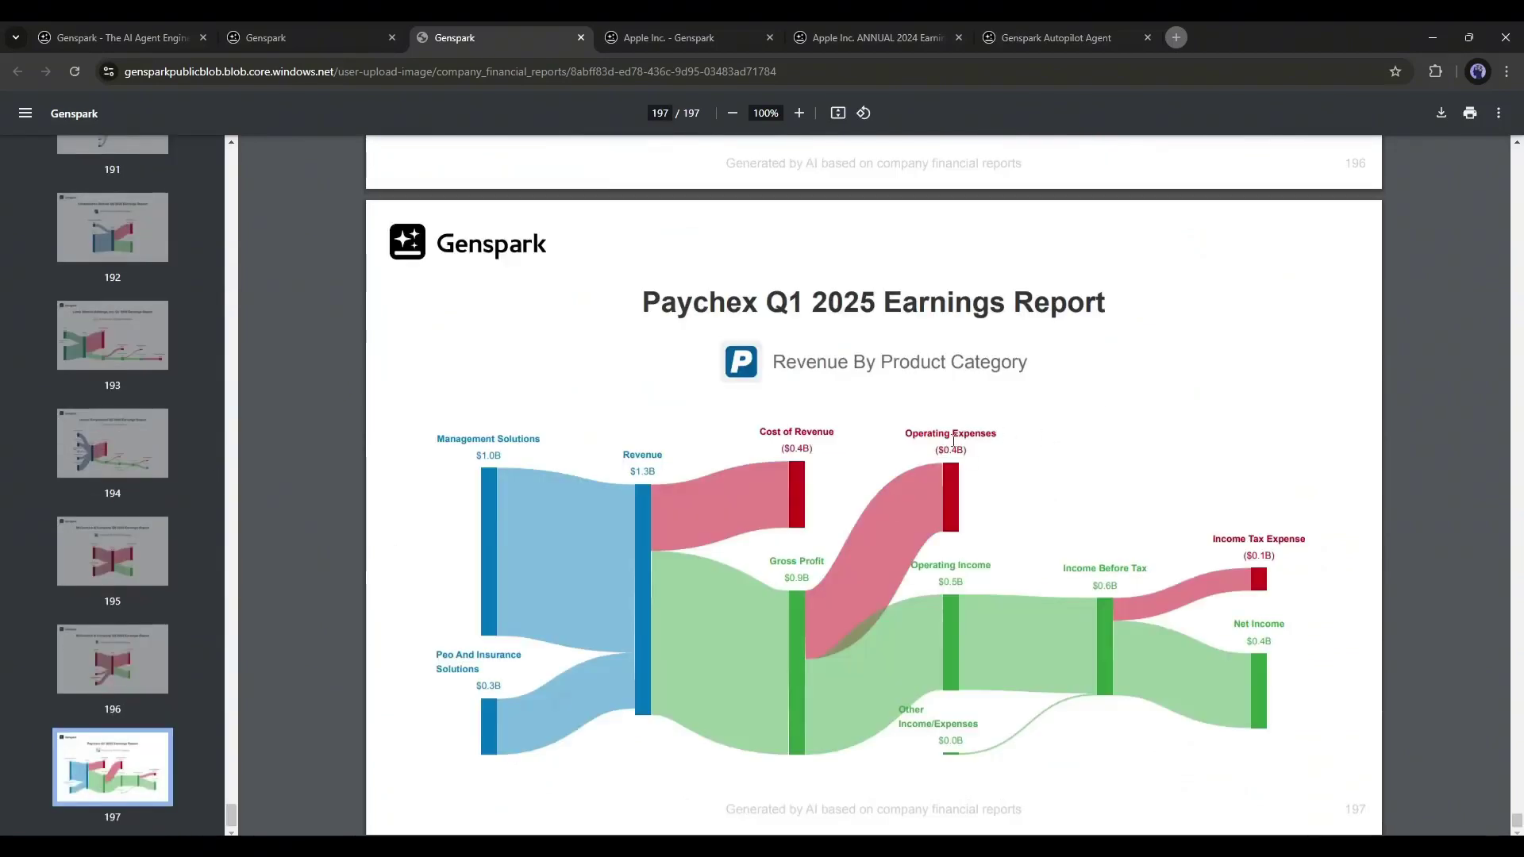
Close the earnings PDF and ask Travel copilot for a '5 day tour plan on France'.
left_click(581, 37)
left_click(554, 40)
left_click(554, 40)
left_click(554, 40)
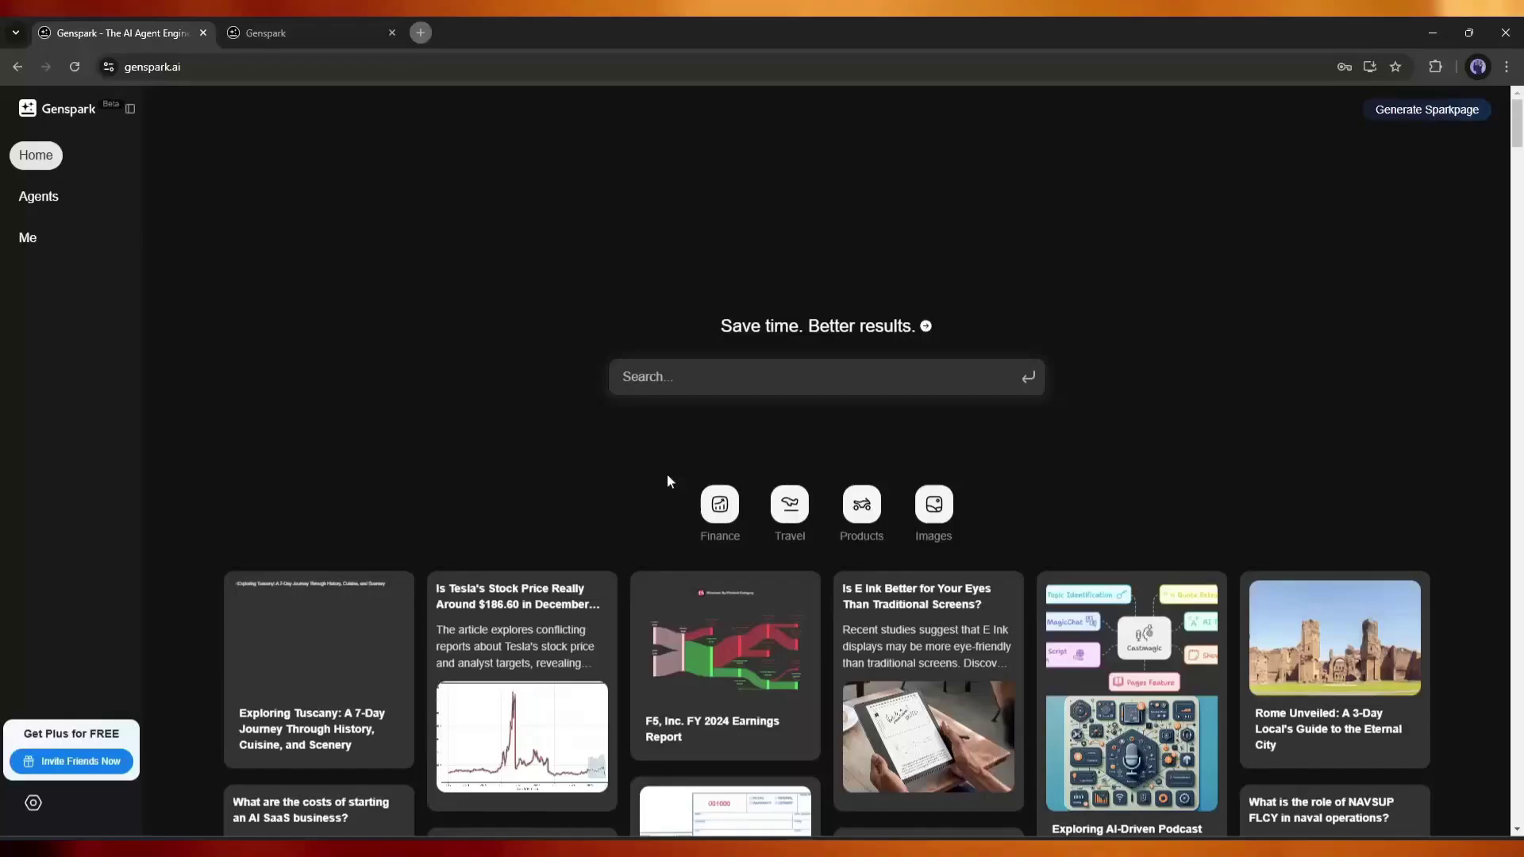
left_click(789, 506)
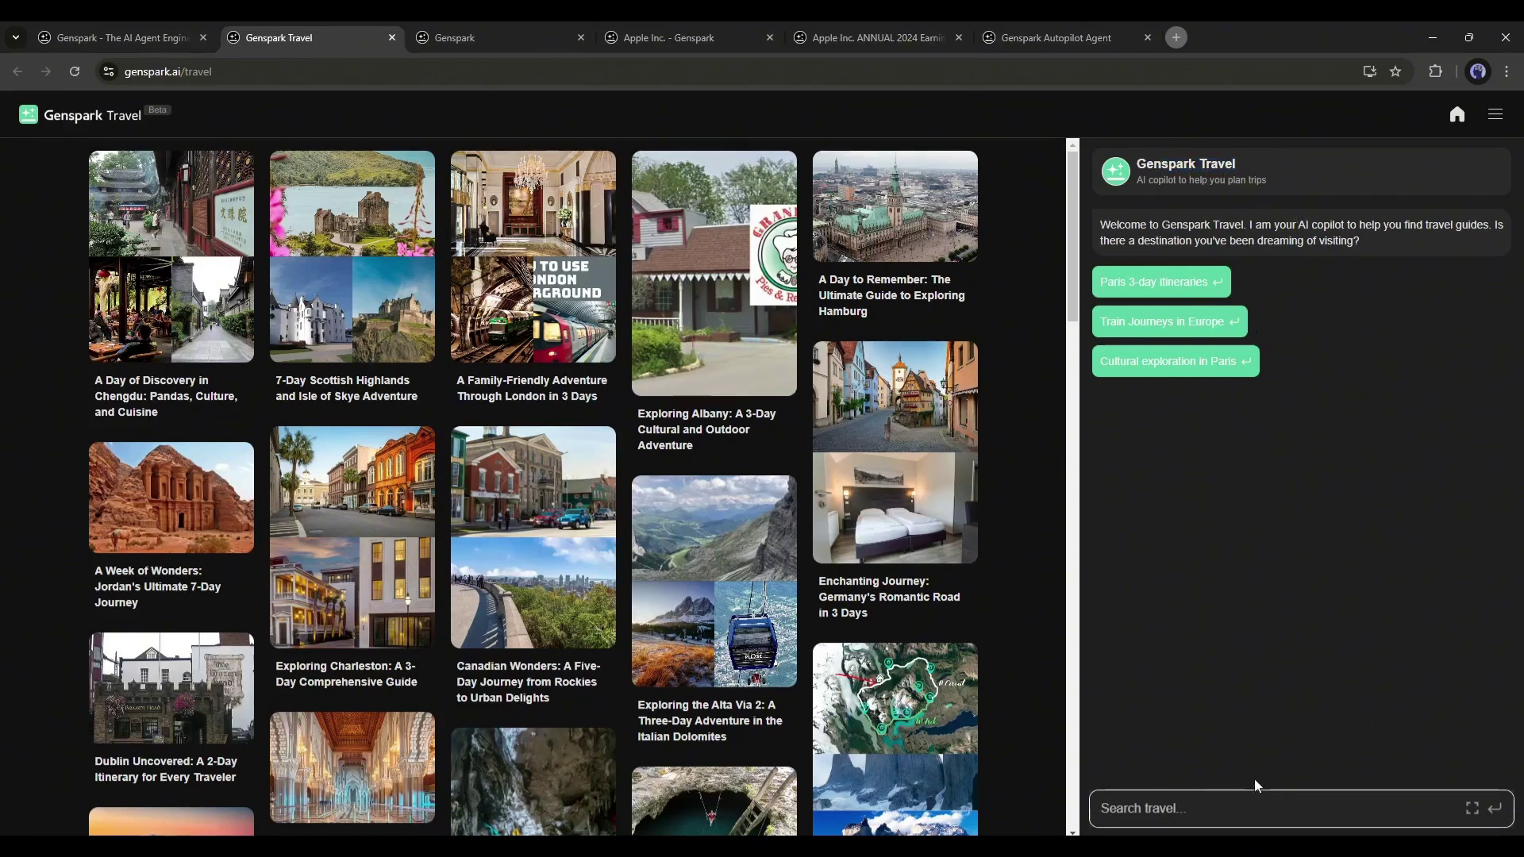
left_click(1245, 801)
type("5 day tour plan on France")
key("Return")
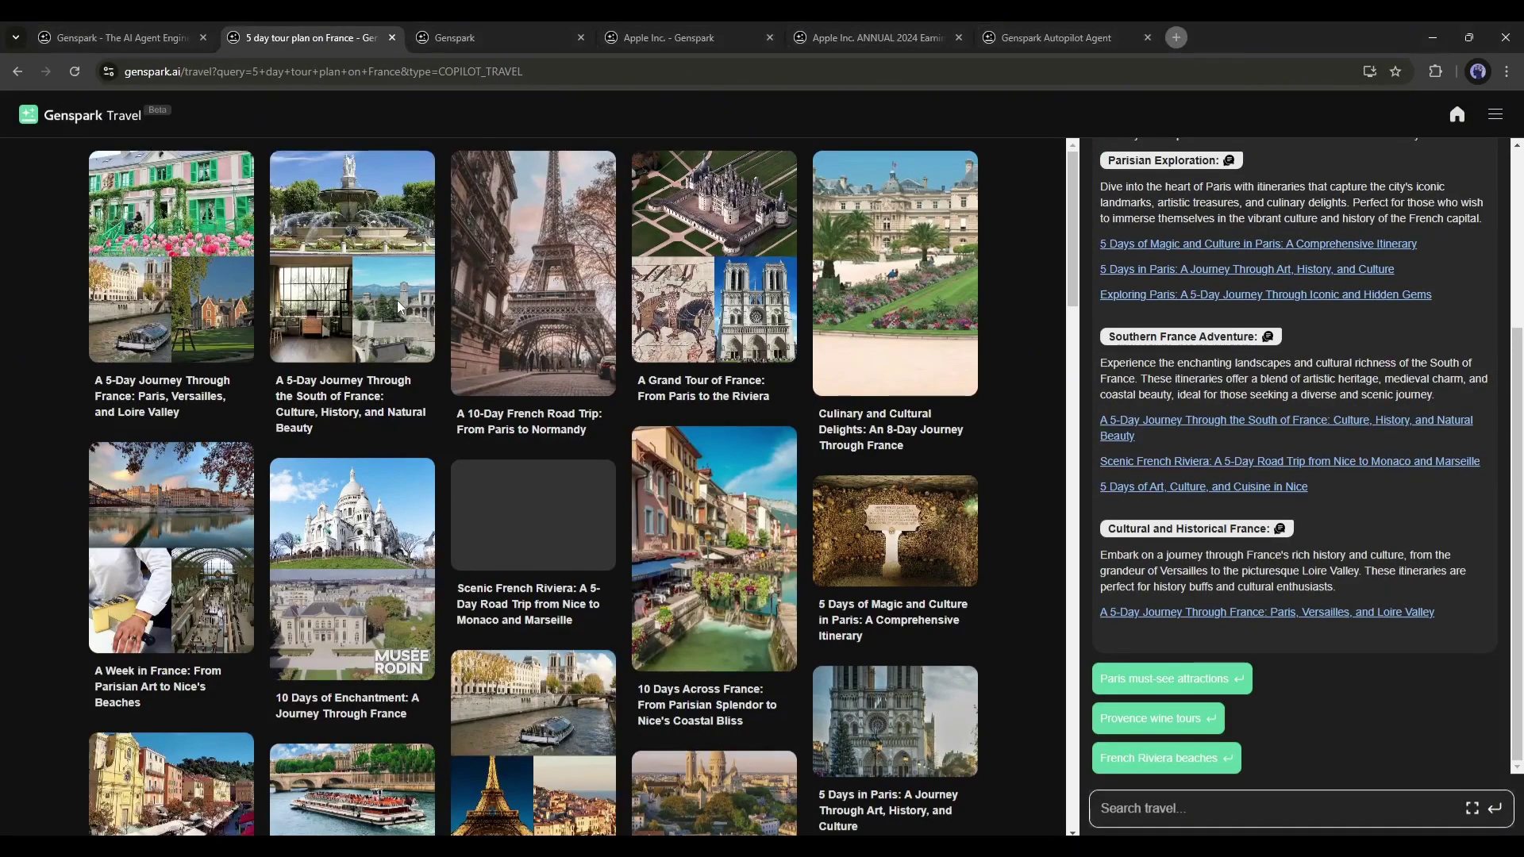
Browse the returned itinerary cards and open the Paris, Versailles and Loire Valley guide.
scroll(737, 415, "down", 3)
scroll(1257, 369, "up", 4)
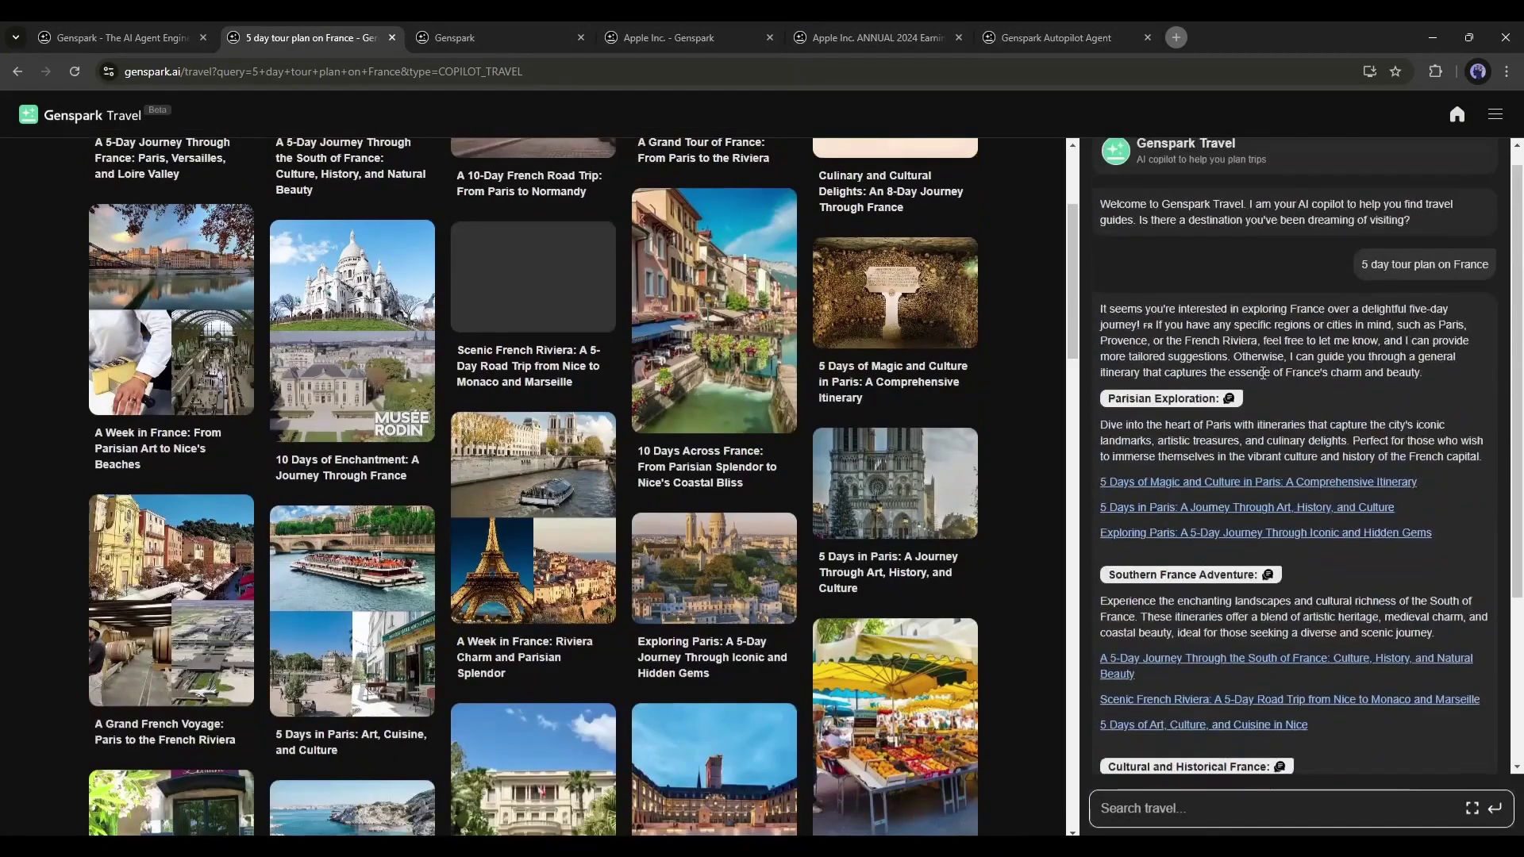
scroll(1238, 362, "down", 3)
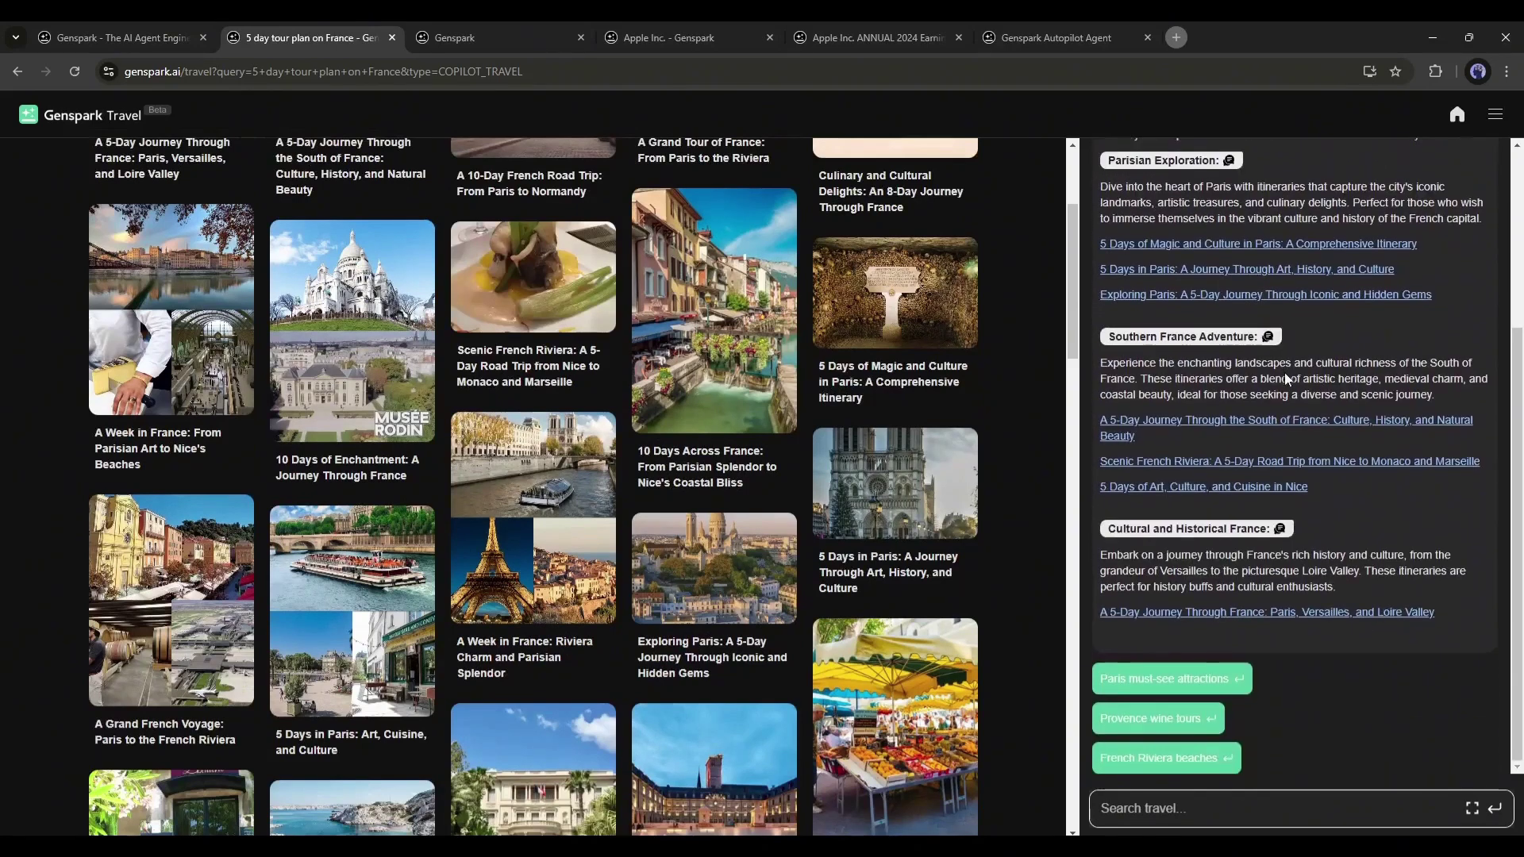
left_click(1290, 532)
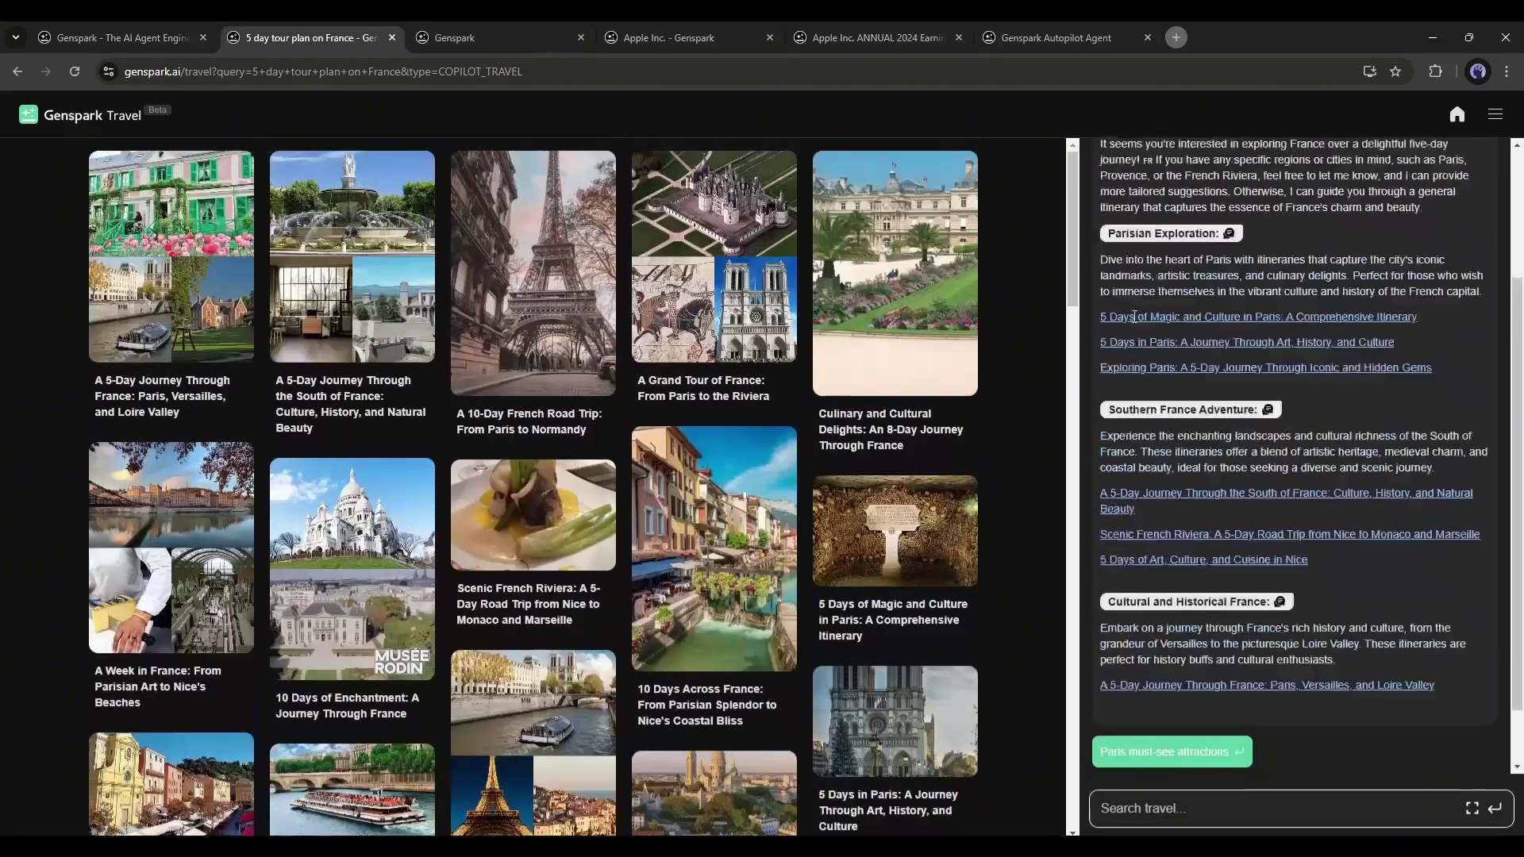
scroll(223, 472, "down", 10)
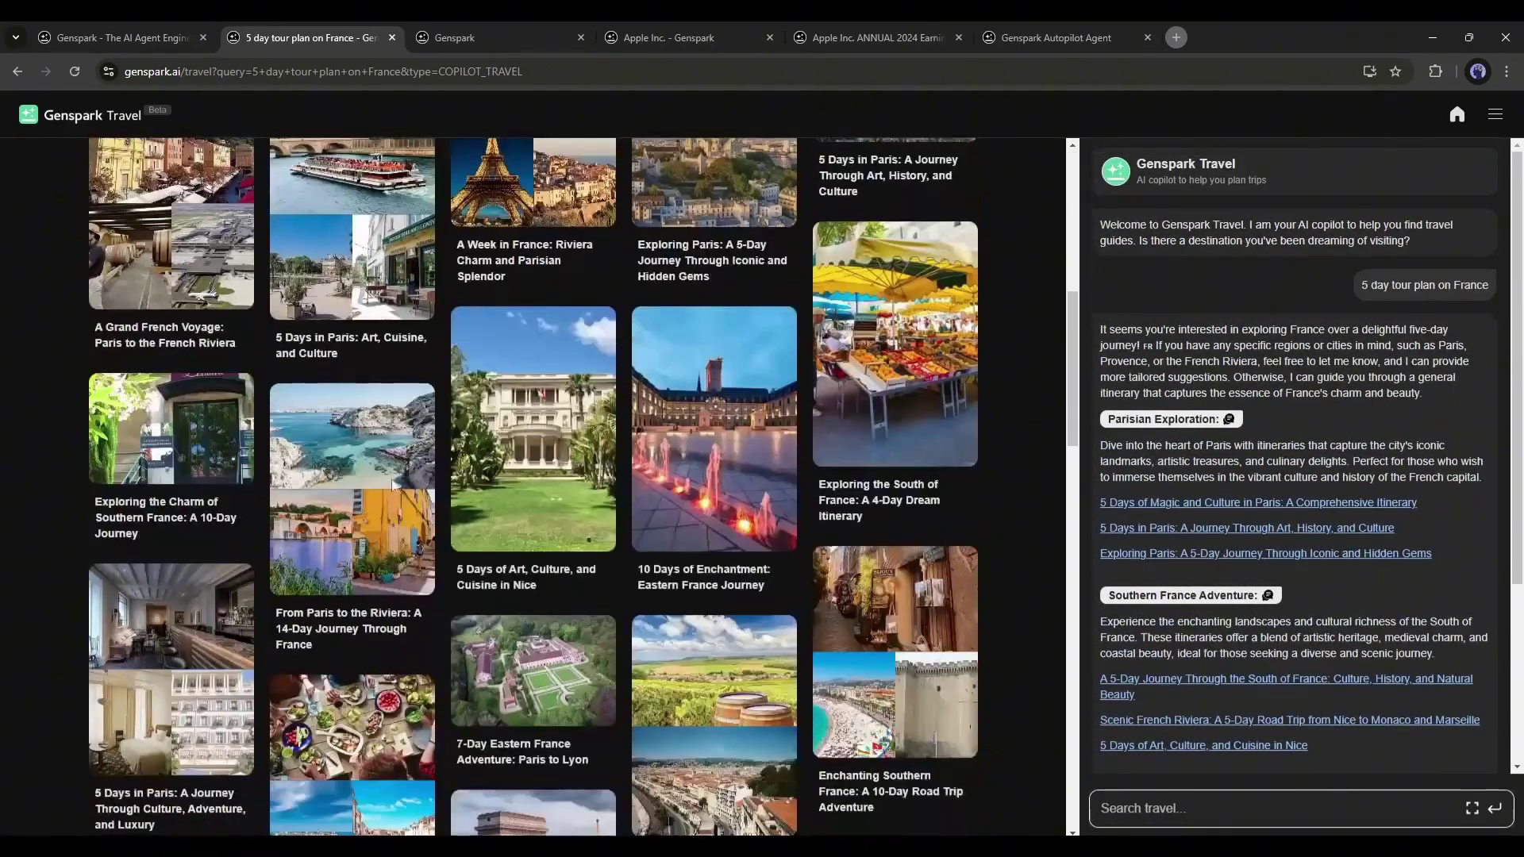
scroll(246, 491, "up", 10)
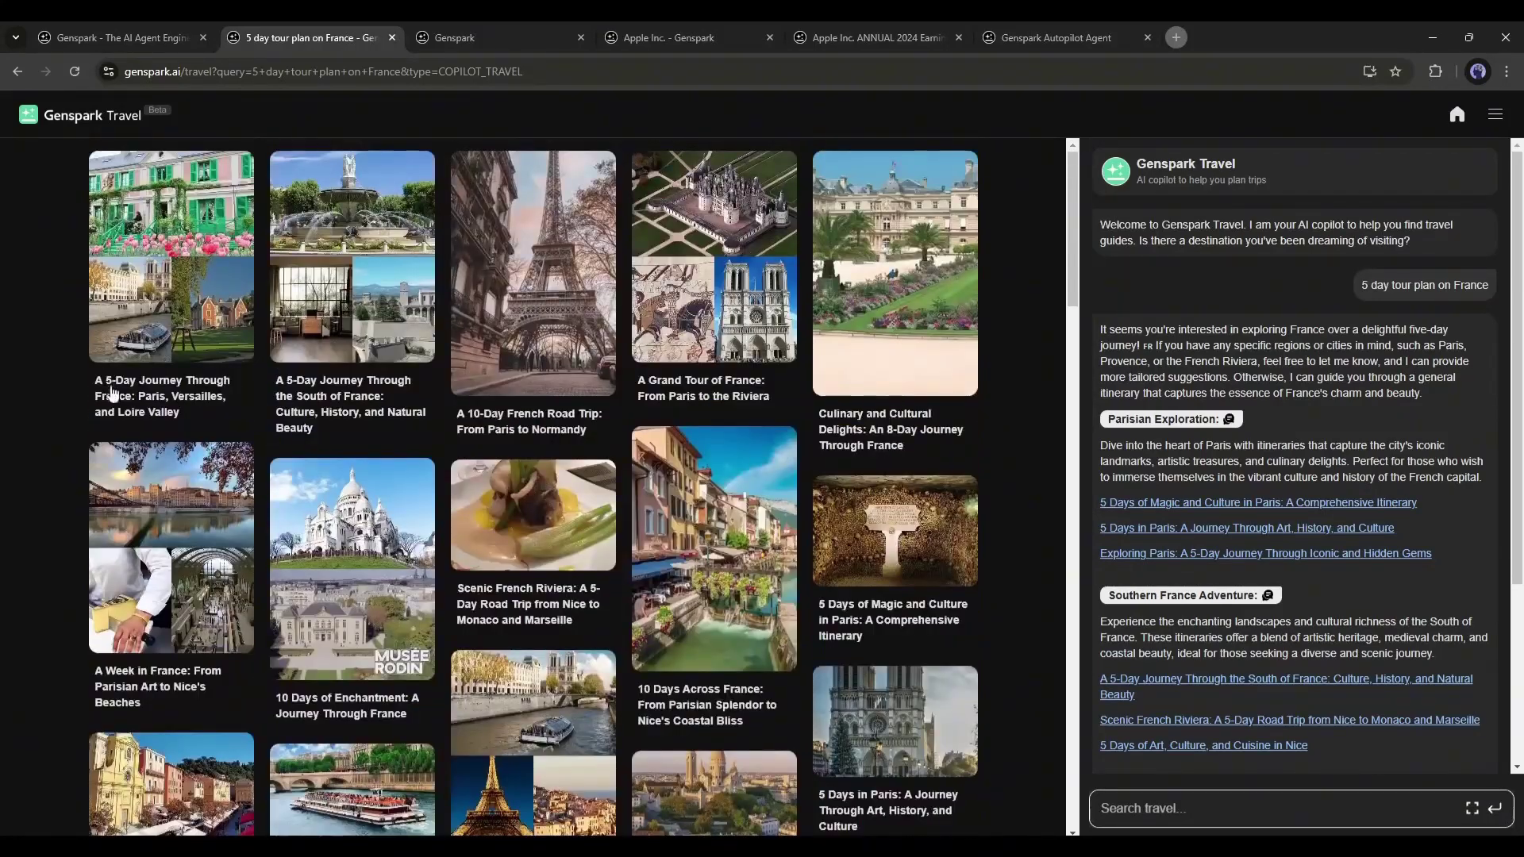
left_click(167, 343)
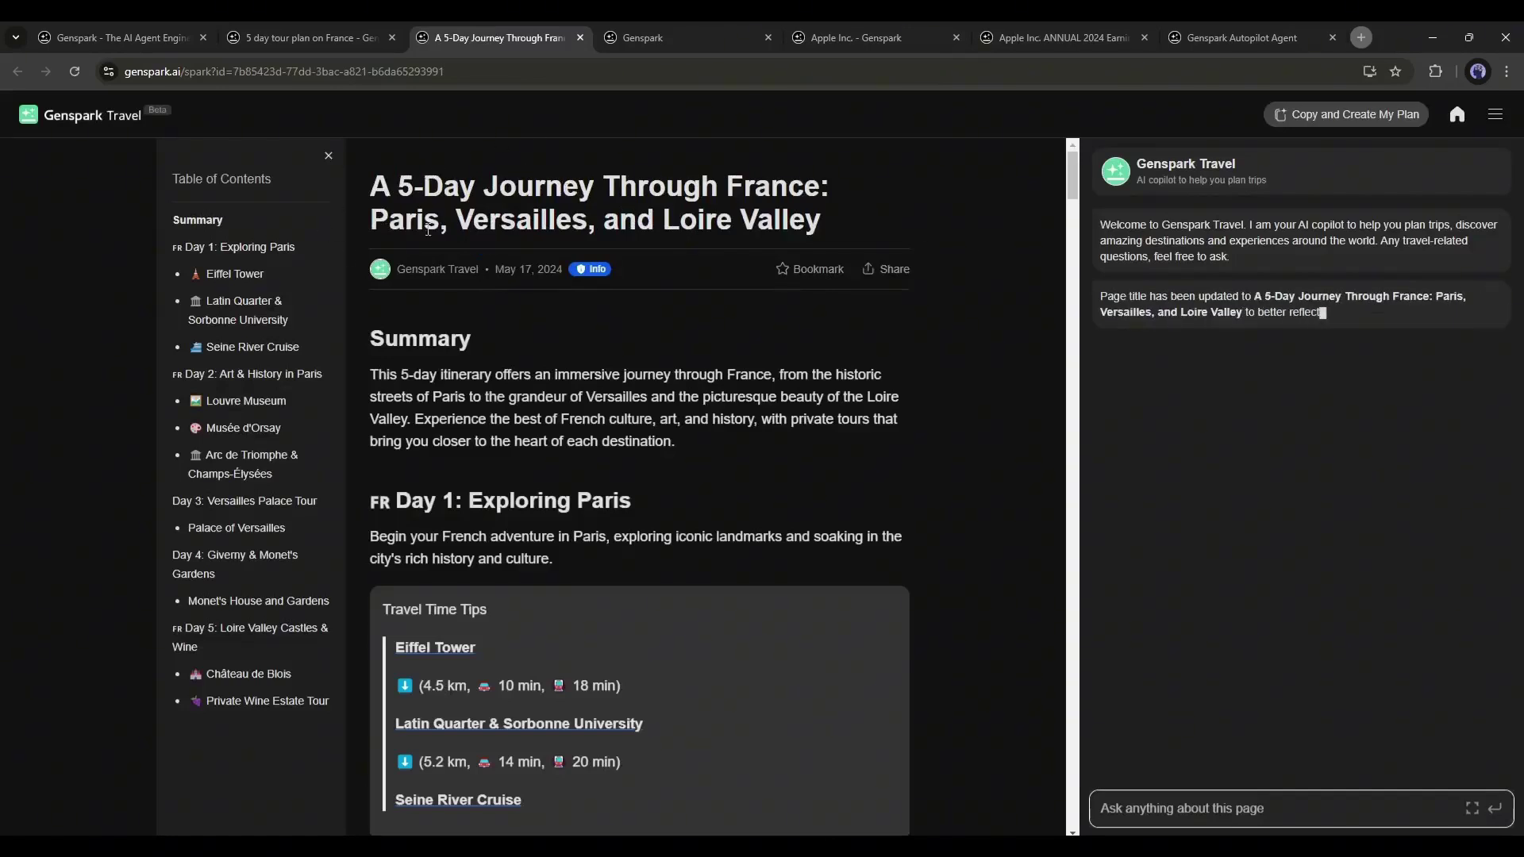
Scroll the France itinerary past the Louvre and Musée d'Orsay to Day 2's Arc de Triomphe & Champs-Élysées section.
left_click_drag(372, 186, 716, 181)
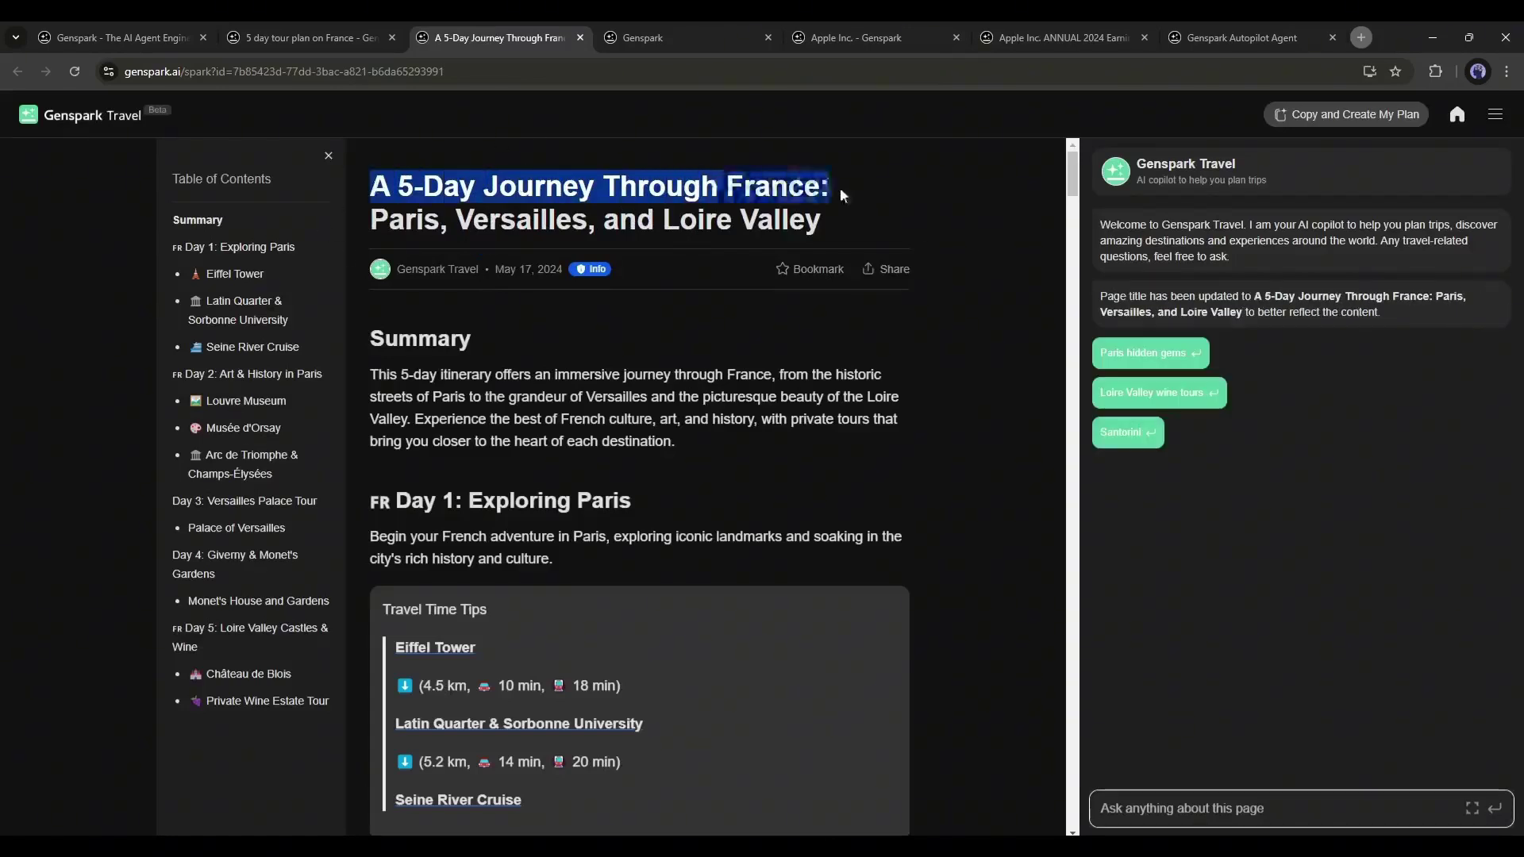
left_click(843, 195)
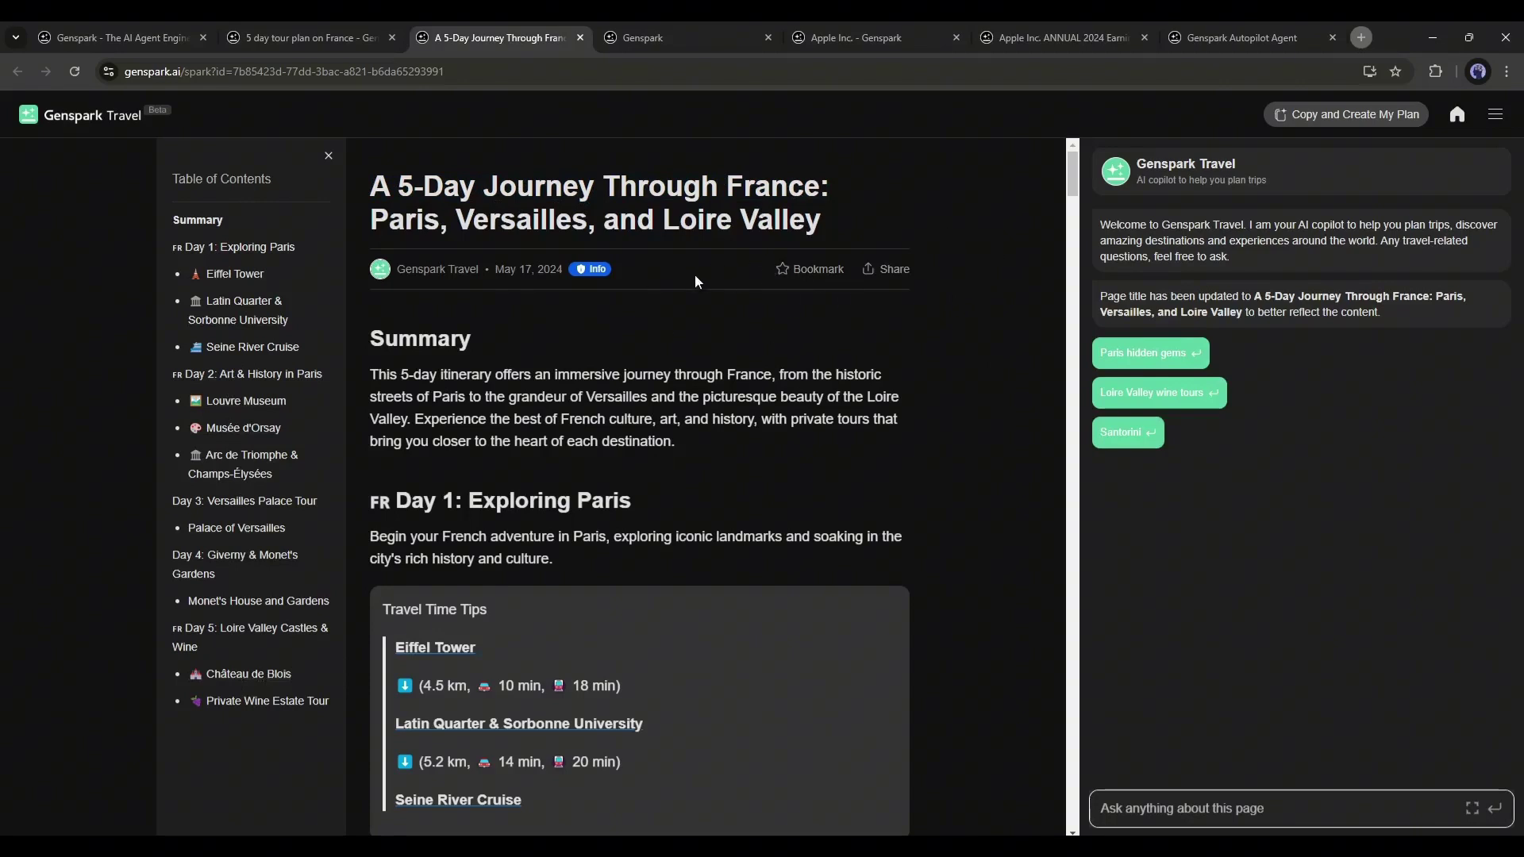
scroll(611, 286, "down", 1)
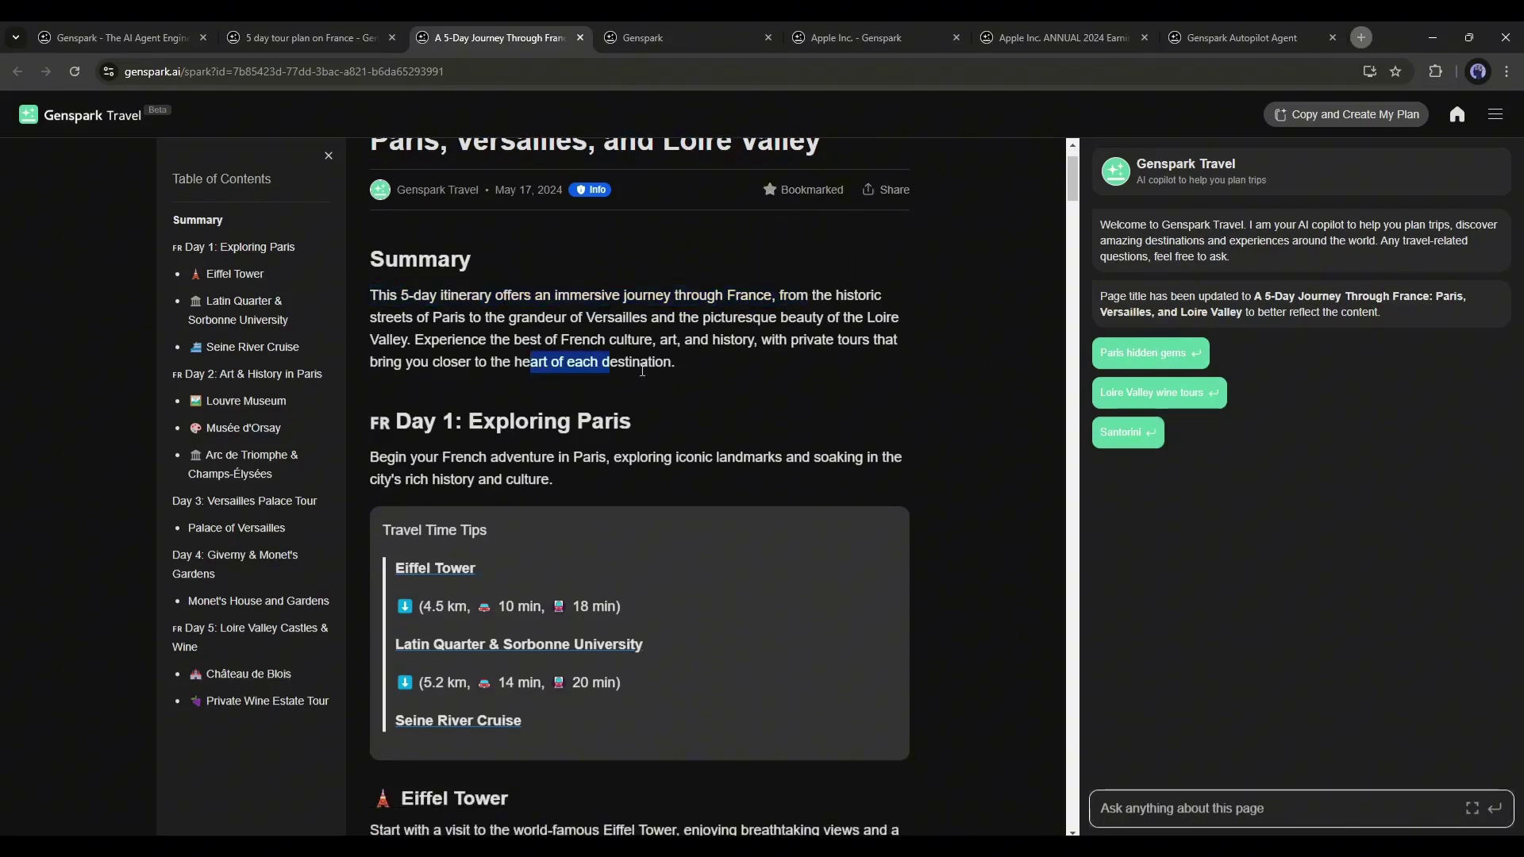
scroll(758, 389, "down", 3)
left_click_drag(421, 368, 667, 376)
scroll(380, 412, "down", 2)
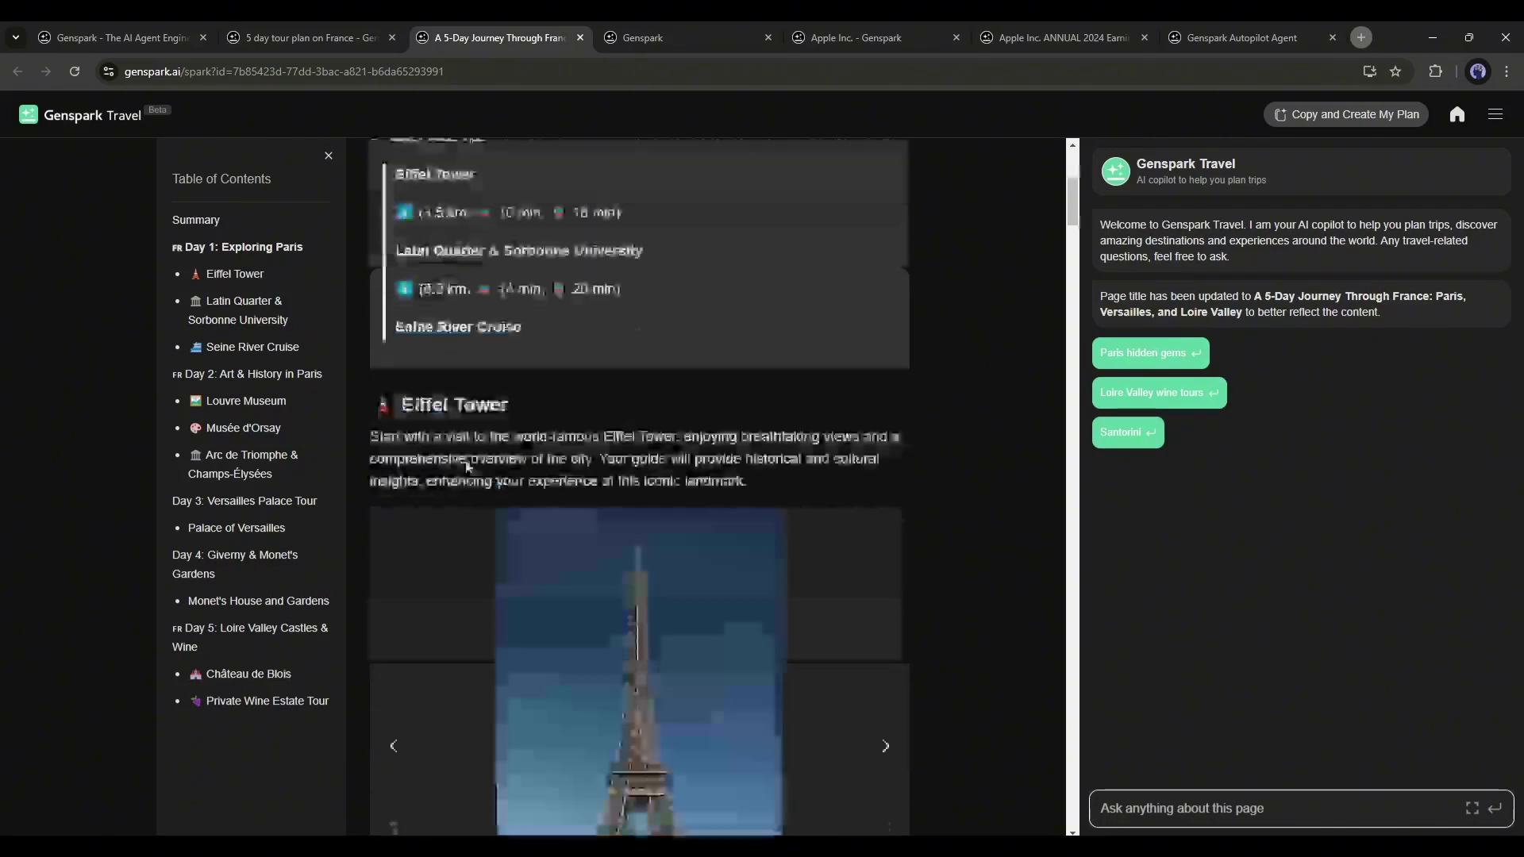
scroll(379, 413, "up", 4)
scroll(397, 357, "down", 3)
left_click_drag(395, 259, 635, 261)
scroll(395, 330, "down", 10)
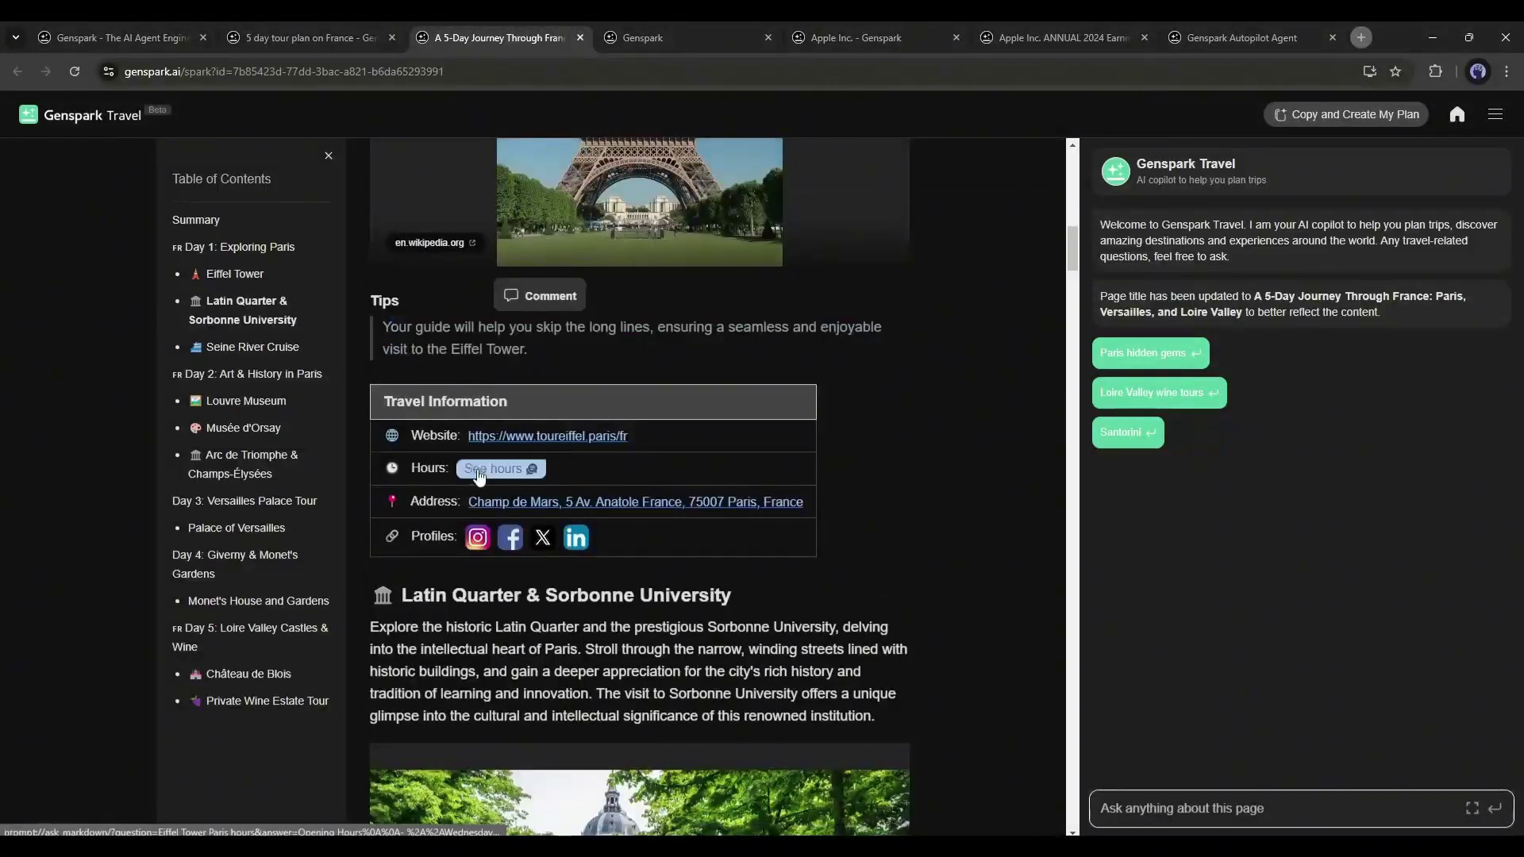
scroll(553, 485, "down", 1)
scroll(553, 486, "down", 15)
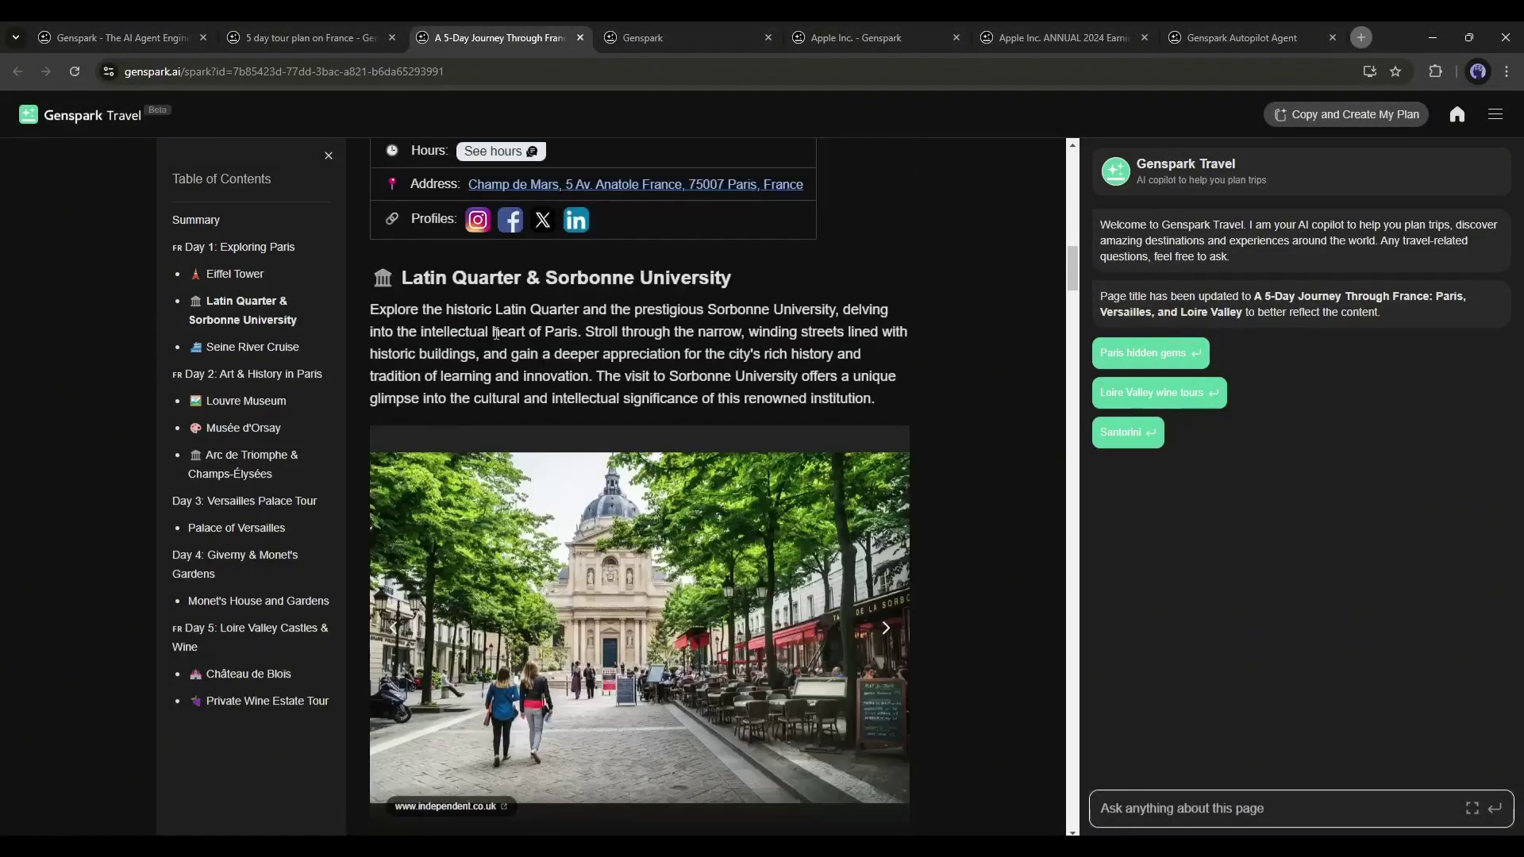
scroll(405, 398, "down", 2)
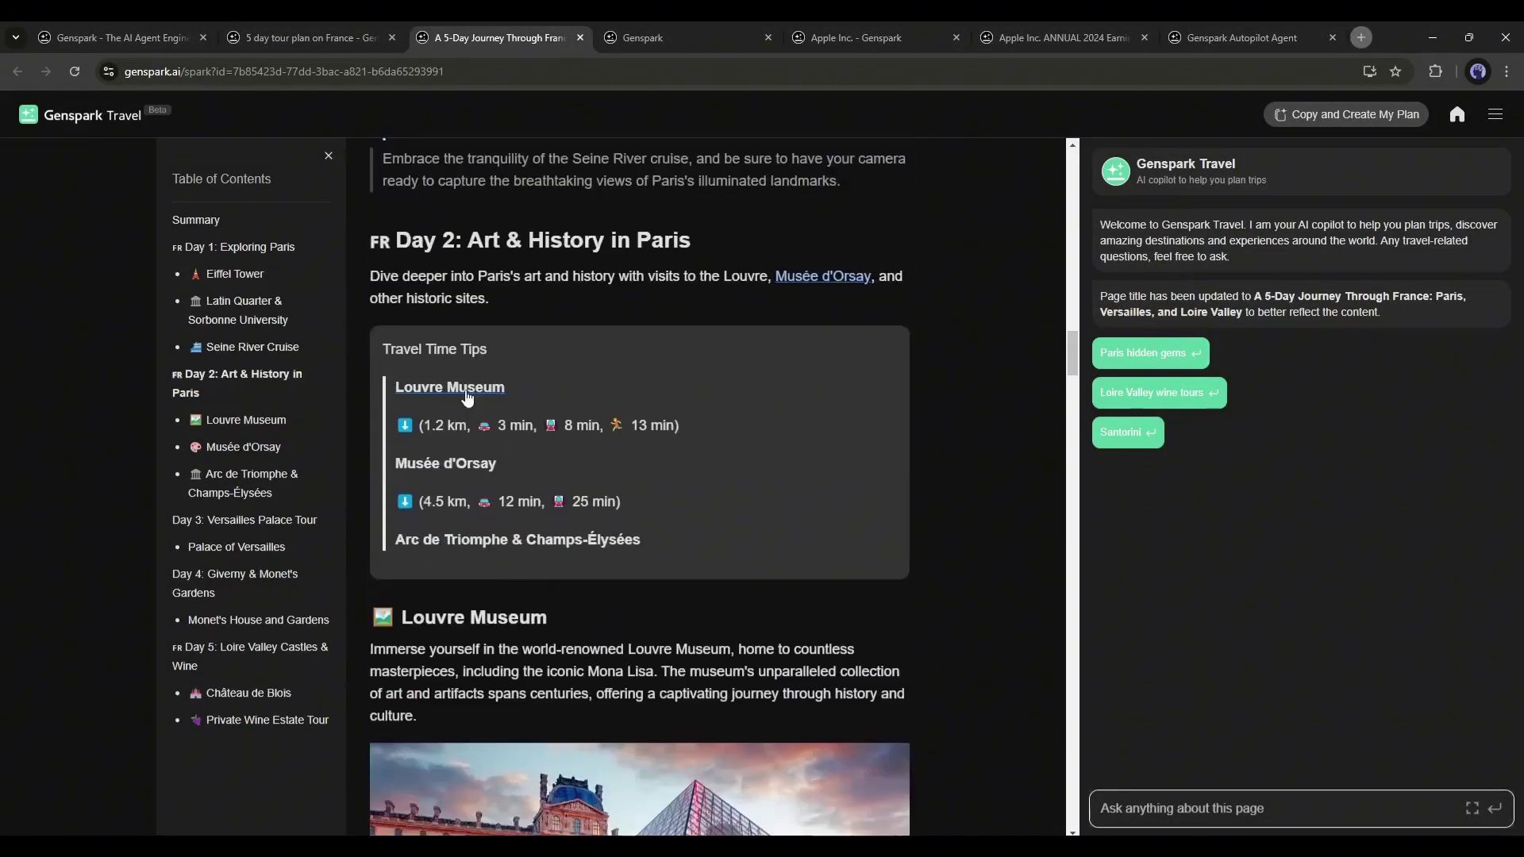
scroll(415, 485, "down", 18)
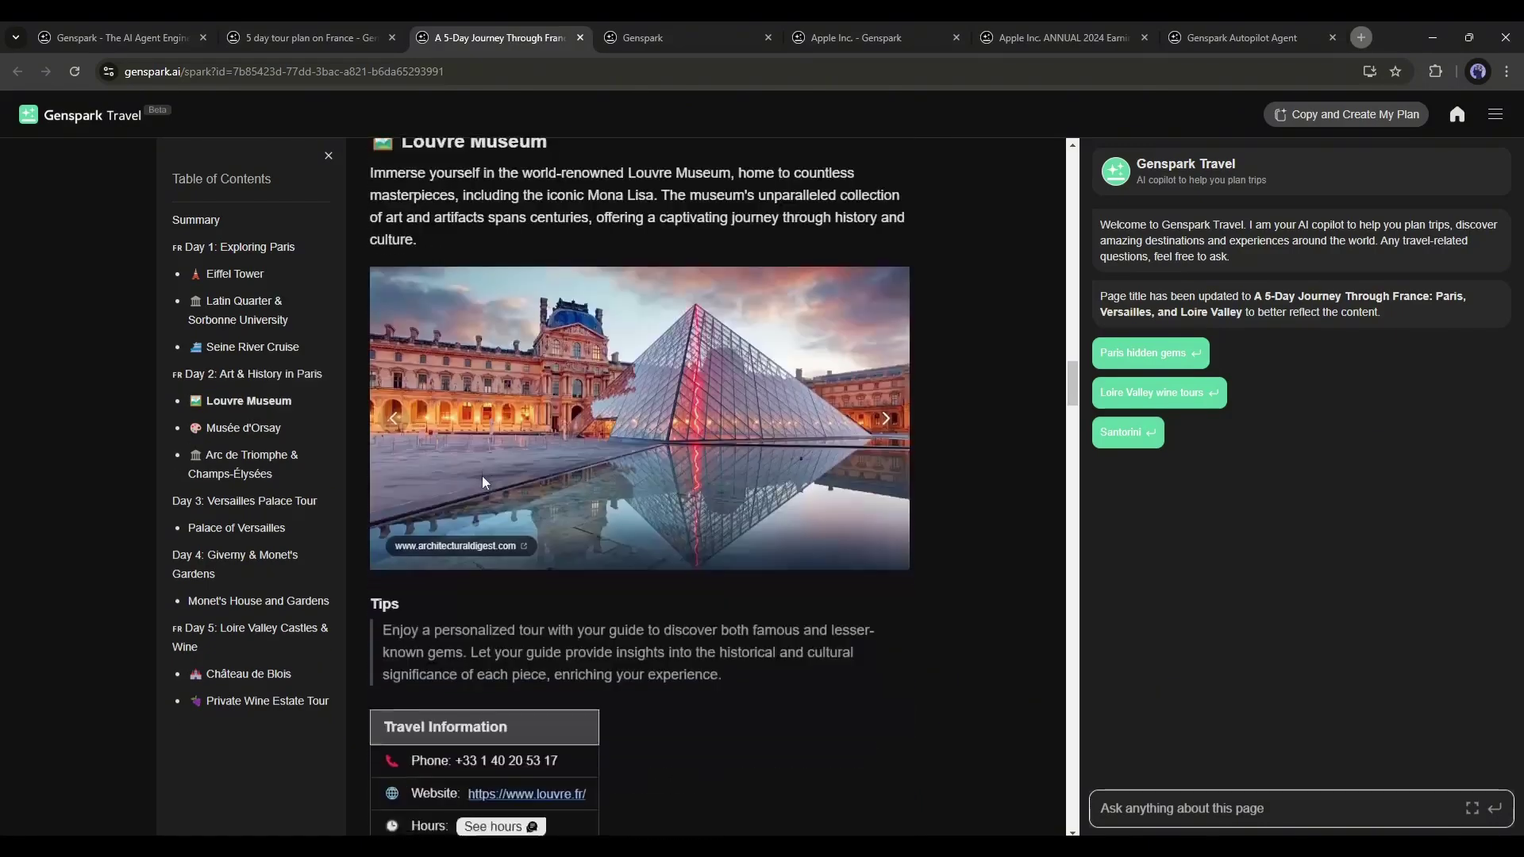
scroll(396, 431, "down", 4)
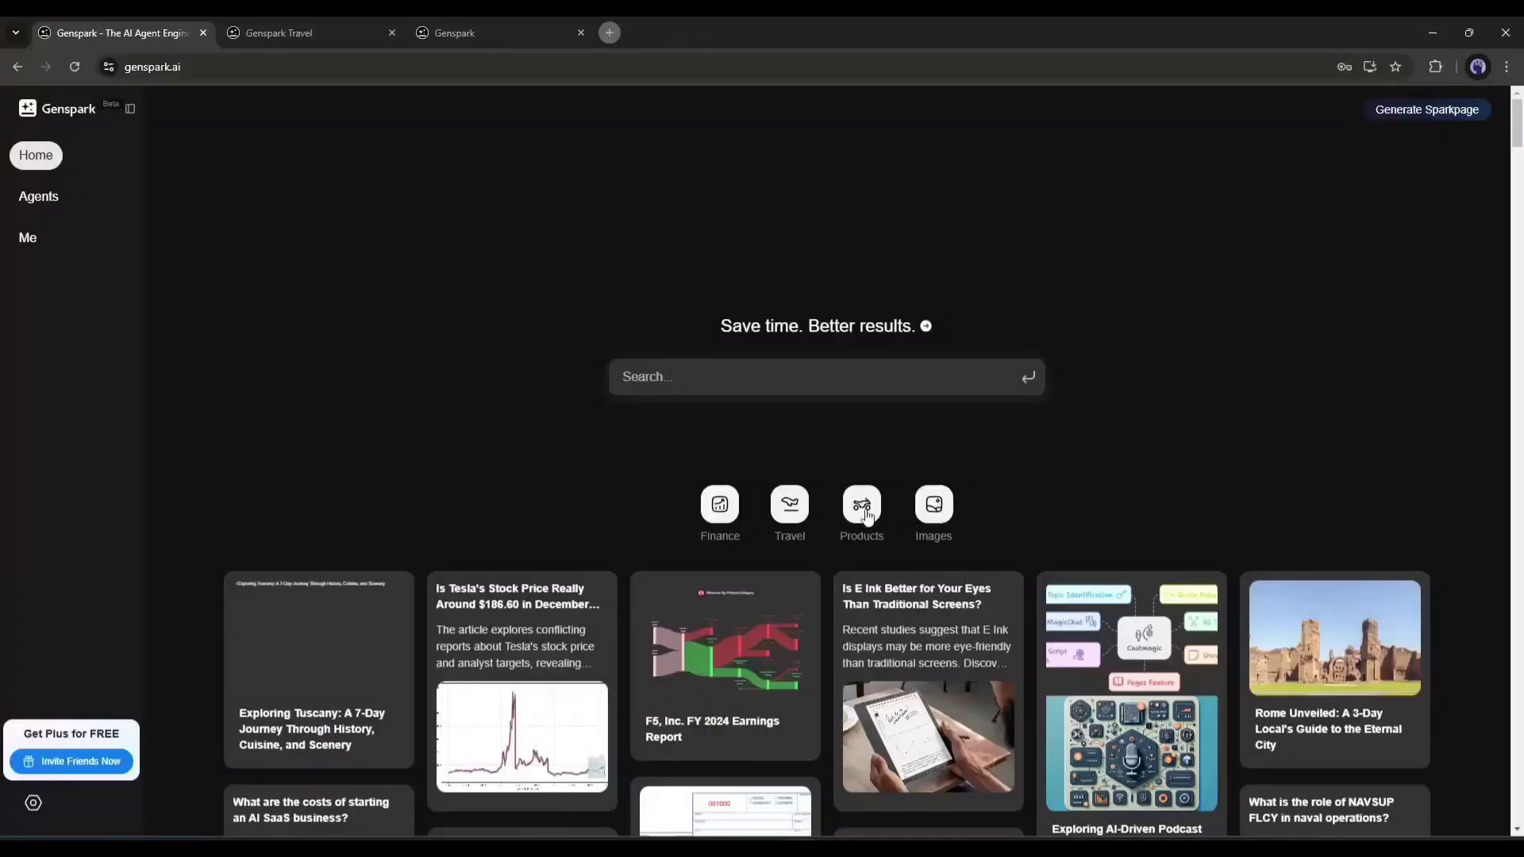
In the Products copilot, ask for 'Best selling earbuds on Amazon right now'.
left_click(863, 508)
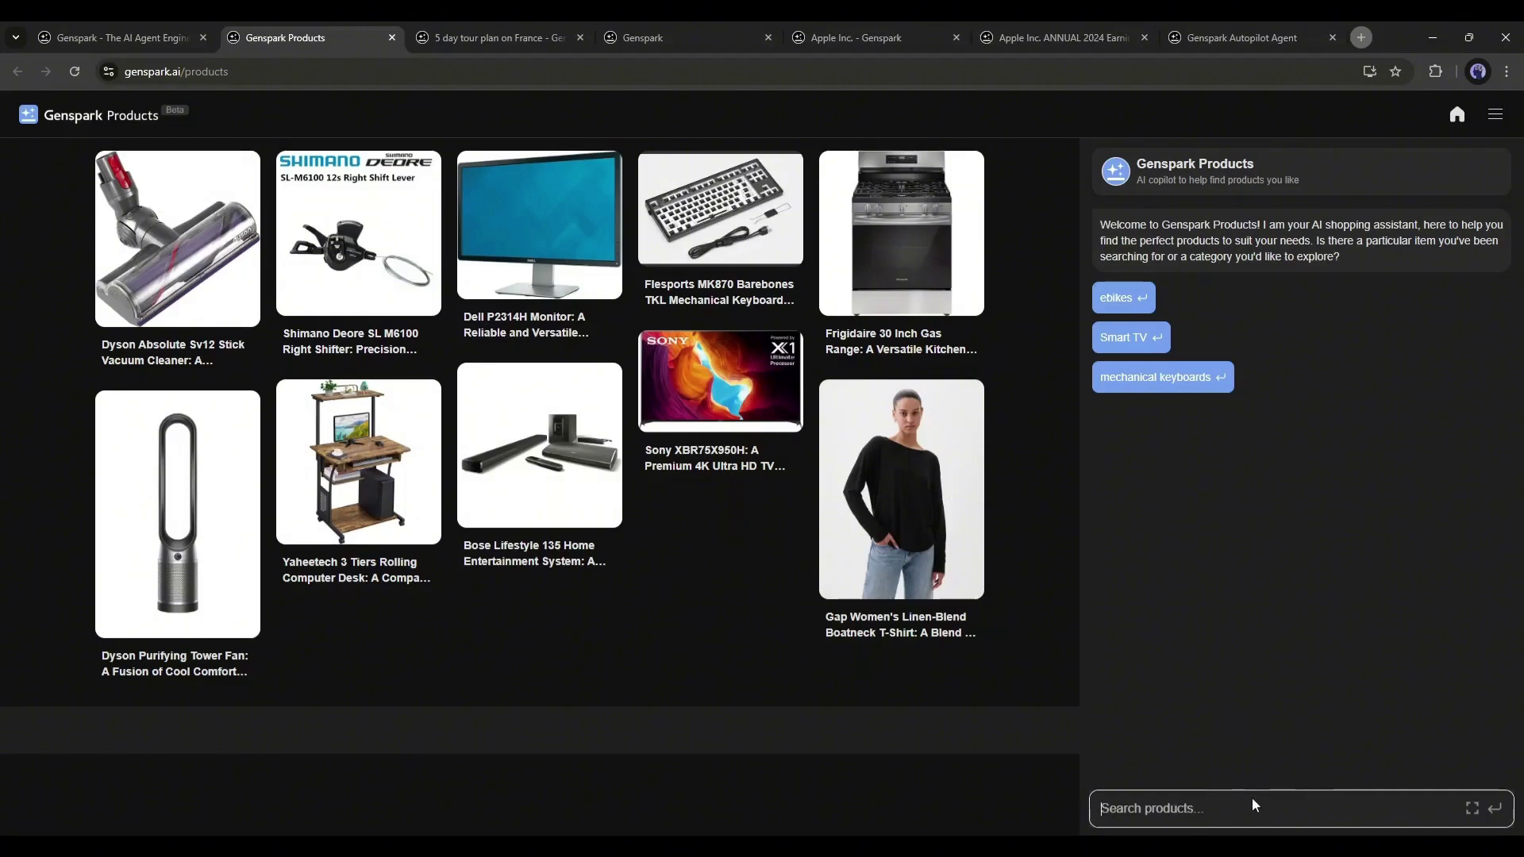
type("Best selling earbuds on Amazon right now")
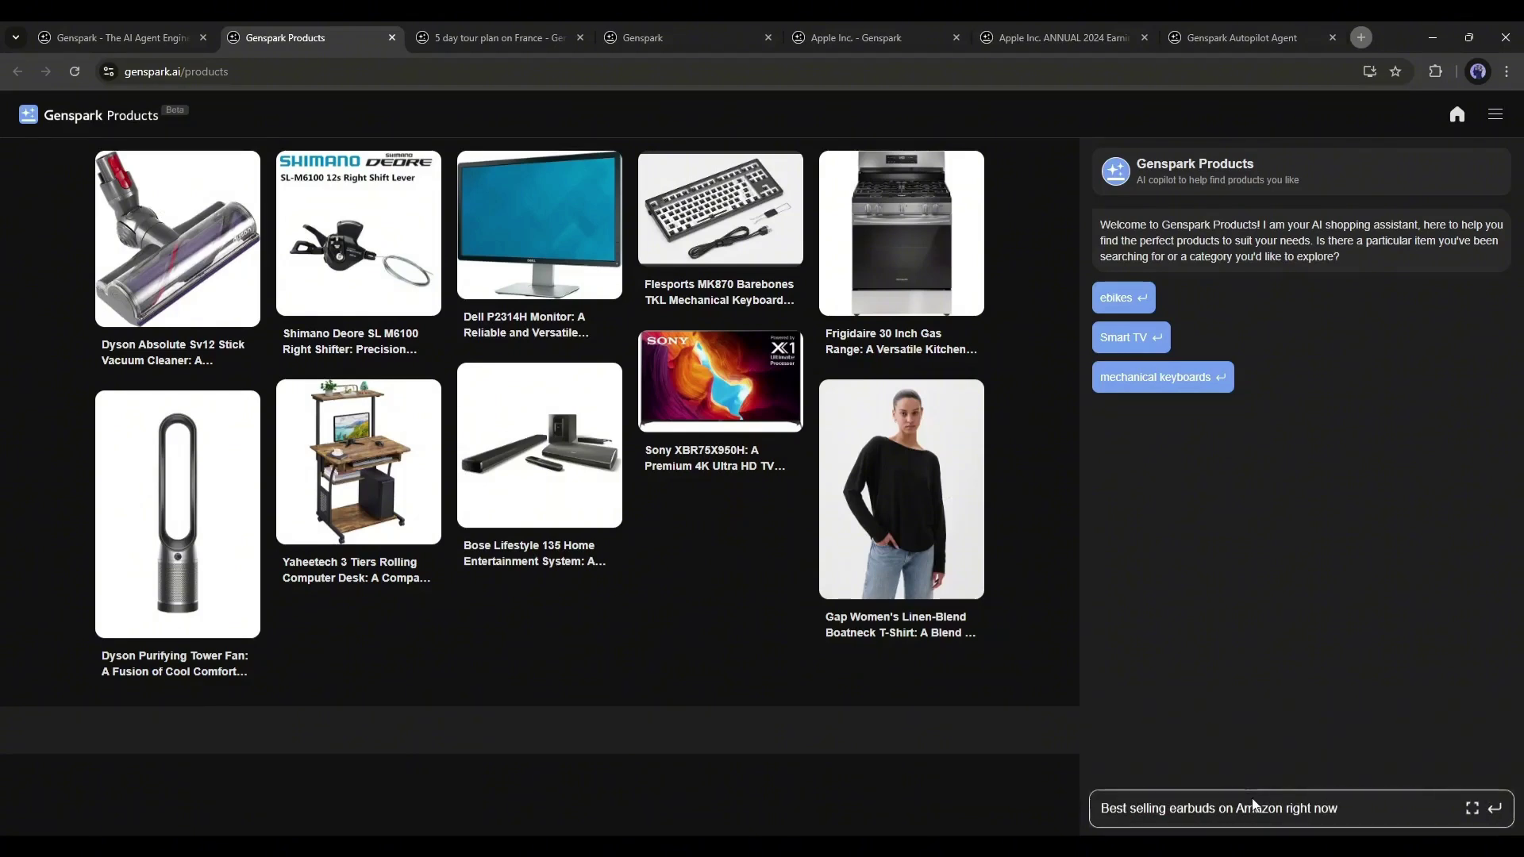
key("Return")
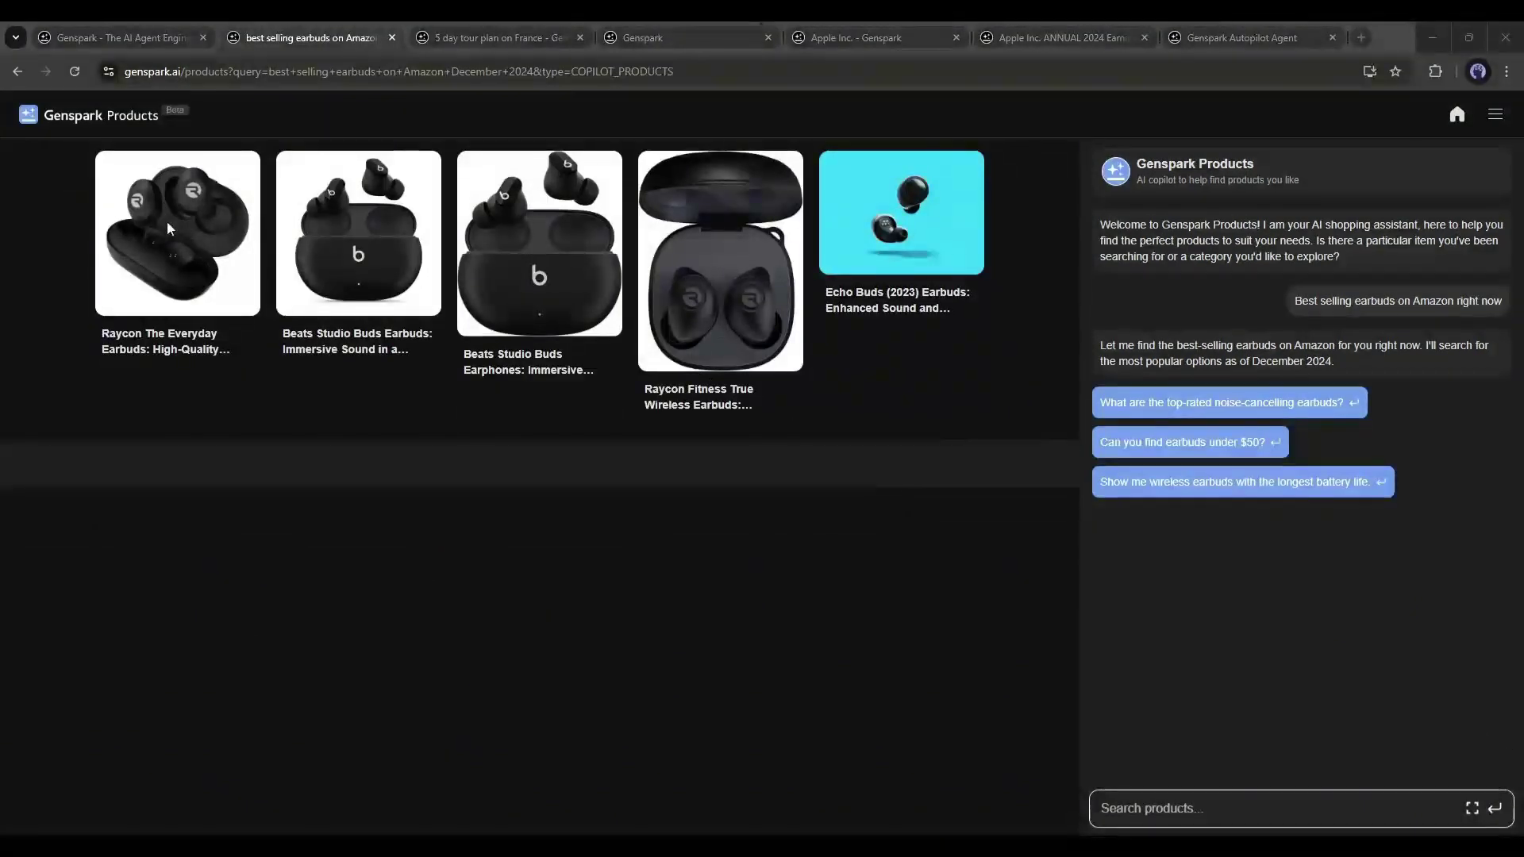
Open the Raycon The Everyday Earbuds Sparkpage and scroll down into its specifications.
left_click(189, 232)
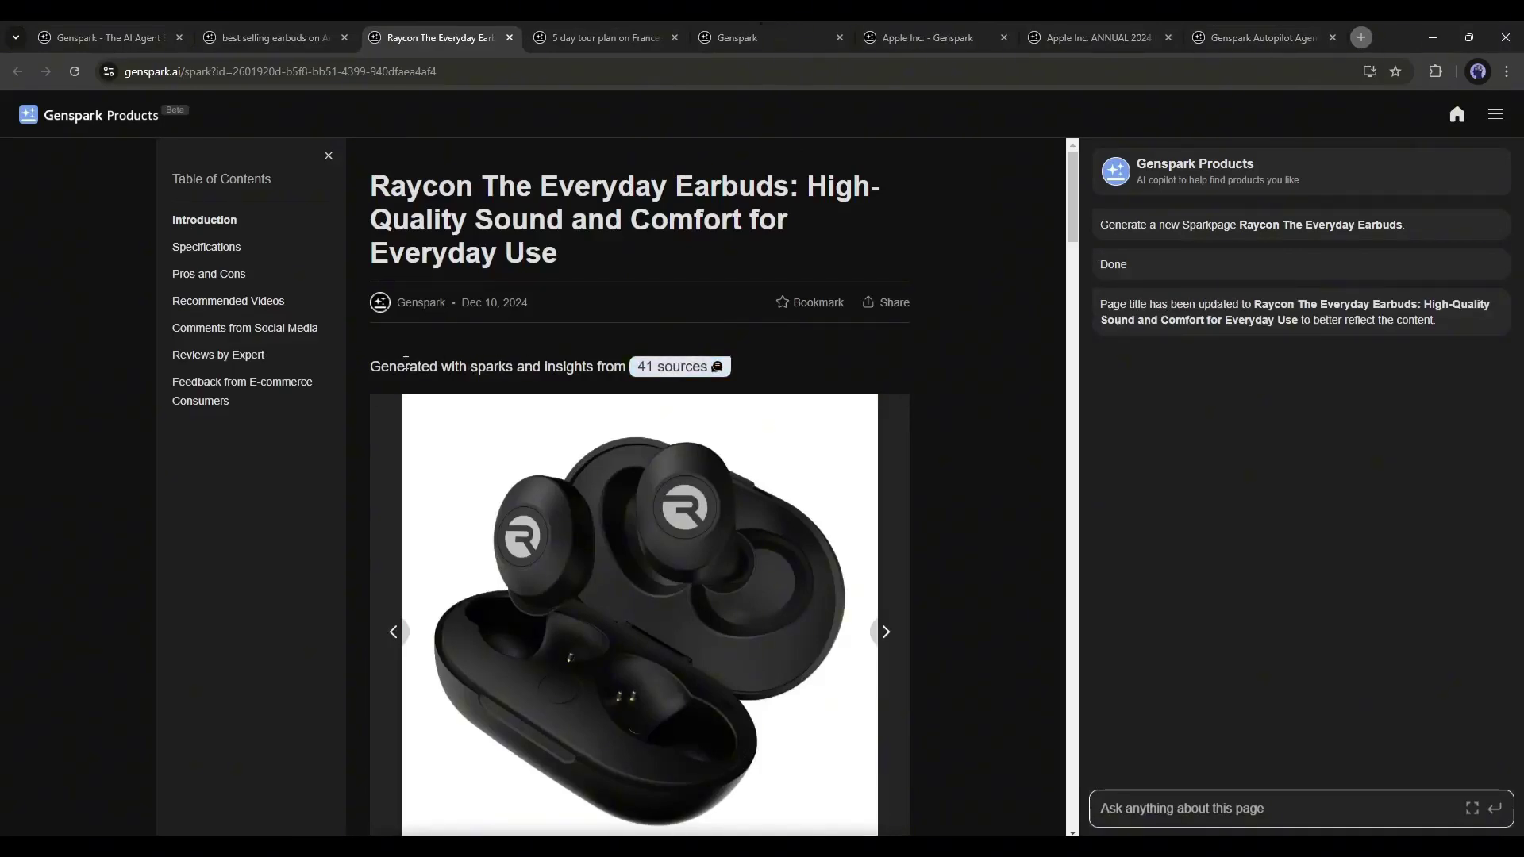
left_click_drag(560, 366, 680, 366)
left_click(824, 374)
scroll(571, 368, "down", 10)
scroll(571, 368, "down", 10)
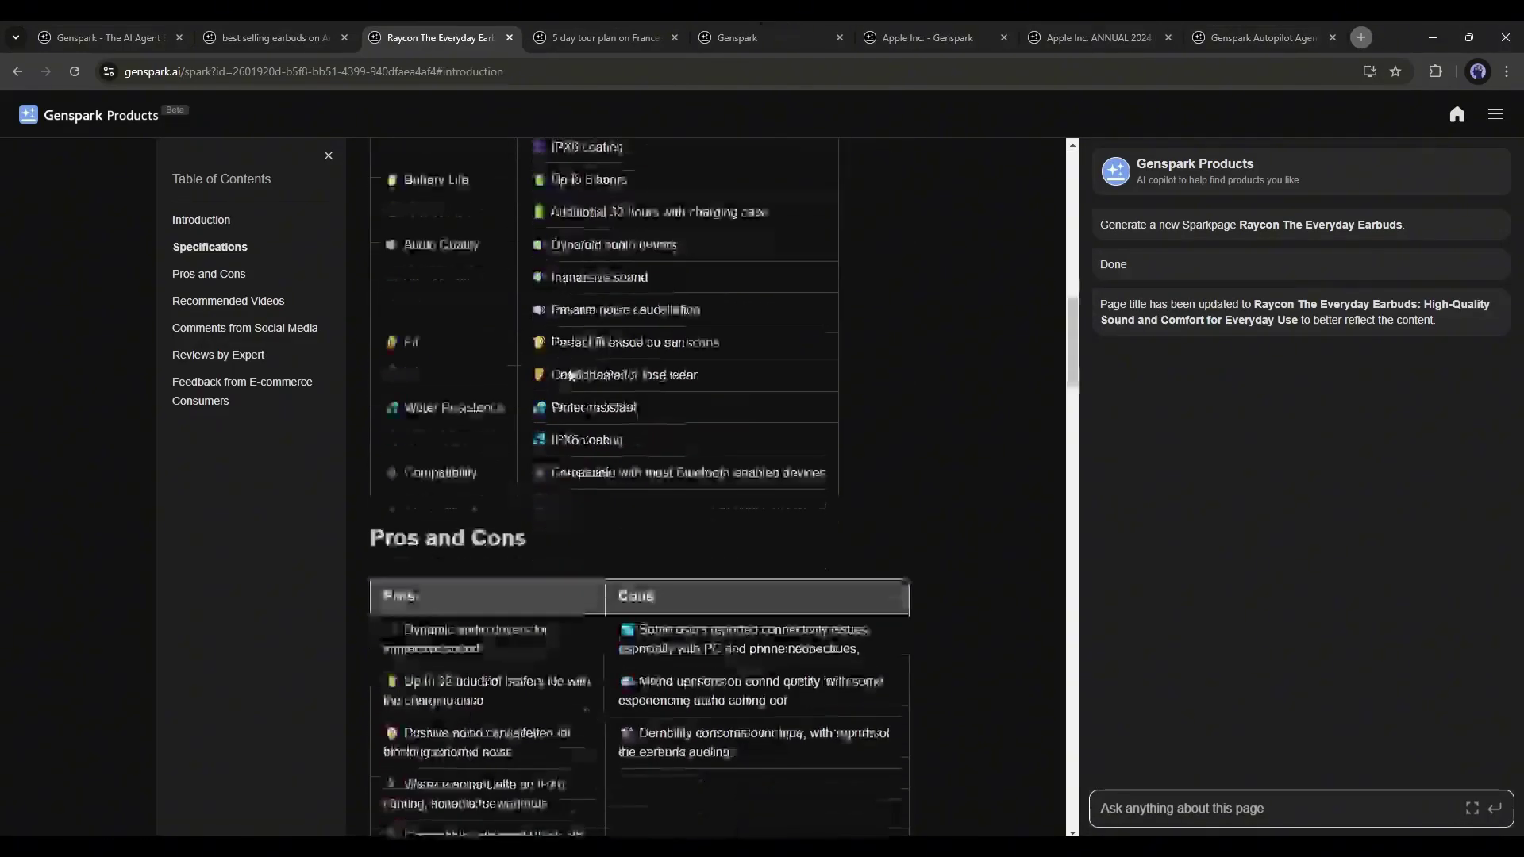
scroll(534, 362, "down", 9)
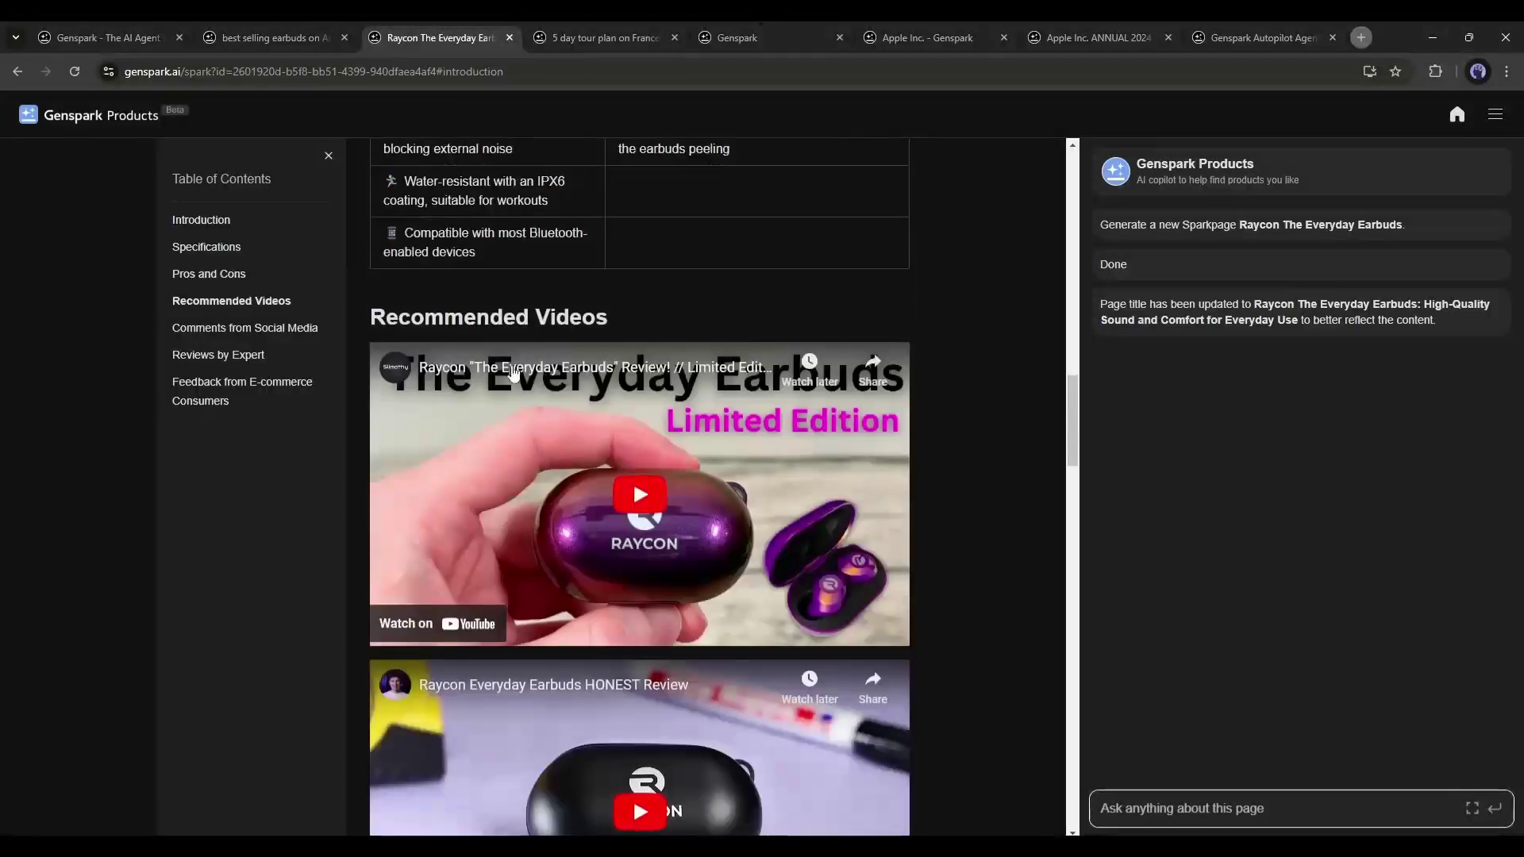
scroll(739, 378, "down", 6)
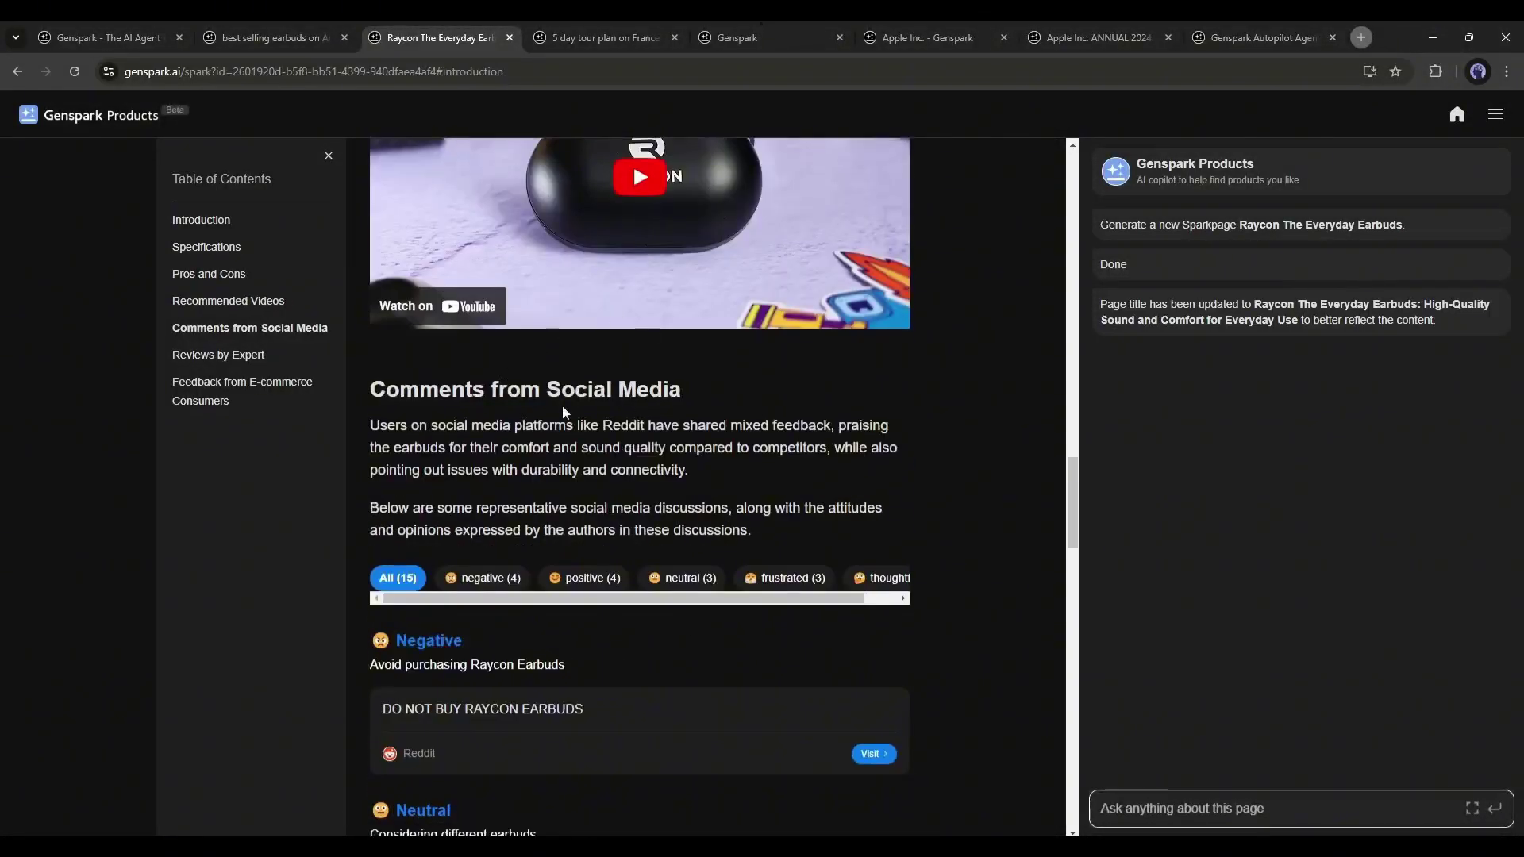
scroll(553, 492, "down", 7)
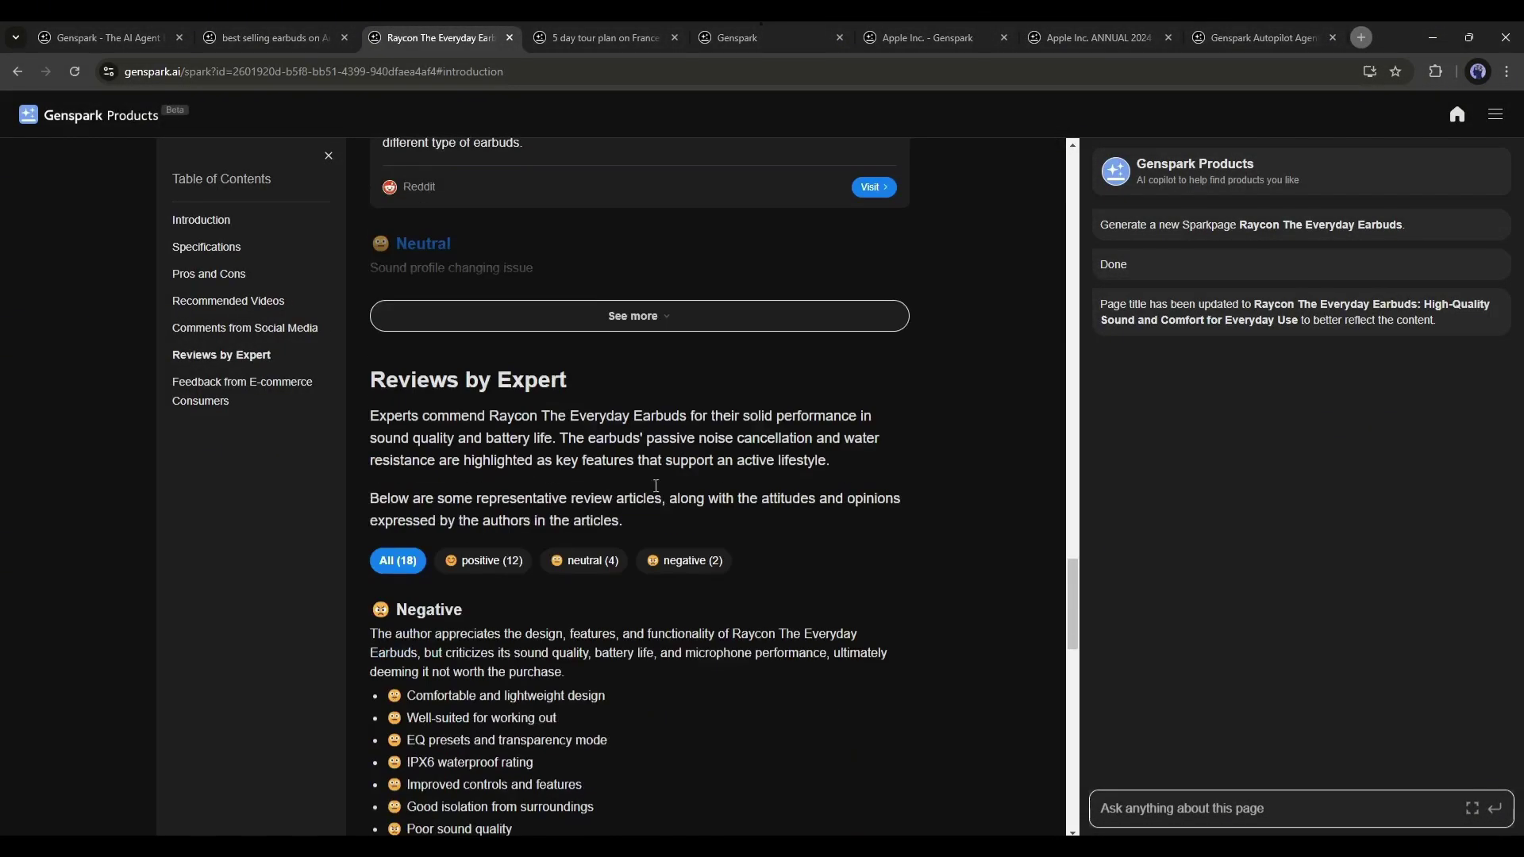
Scroll through the pros and cons, videos and reviews, then back up to the top.
scroll(532, 490, "up", 2)
scroll(524, 490, "down", 2)
scroll(548, 468, "down", 6)
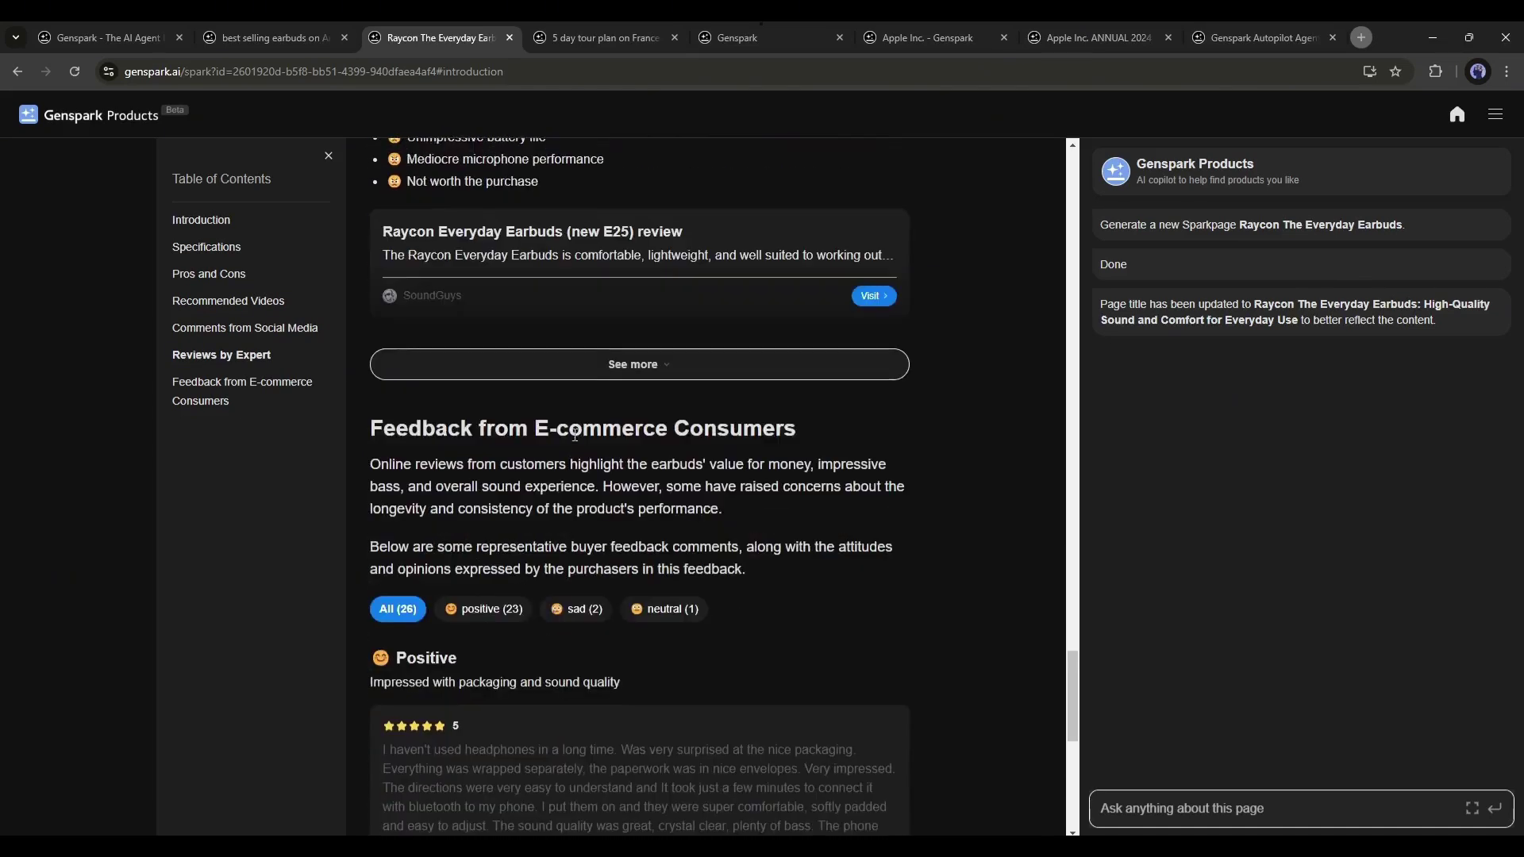
left_click_drag(448, 430, 674, 430)
scroll(494, 443, "down", 3)
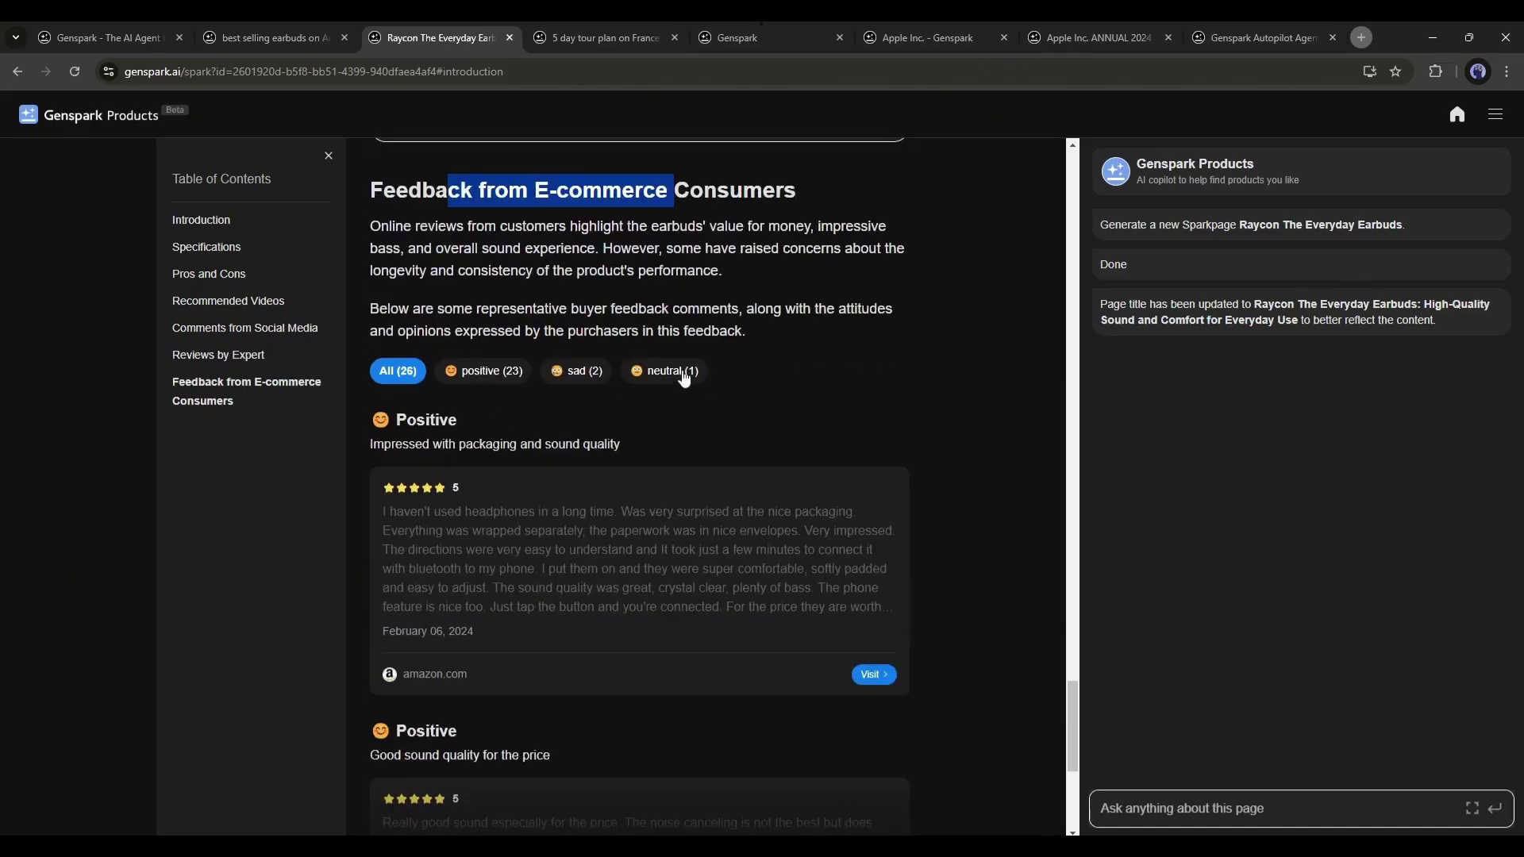
scroll(508, 421, "down", 4)
scroll(627, 488, "up", 20)
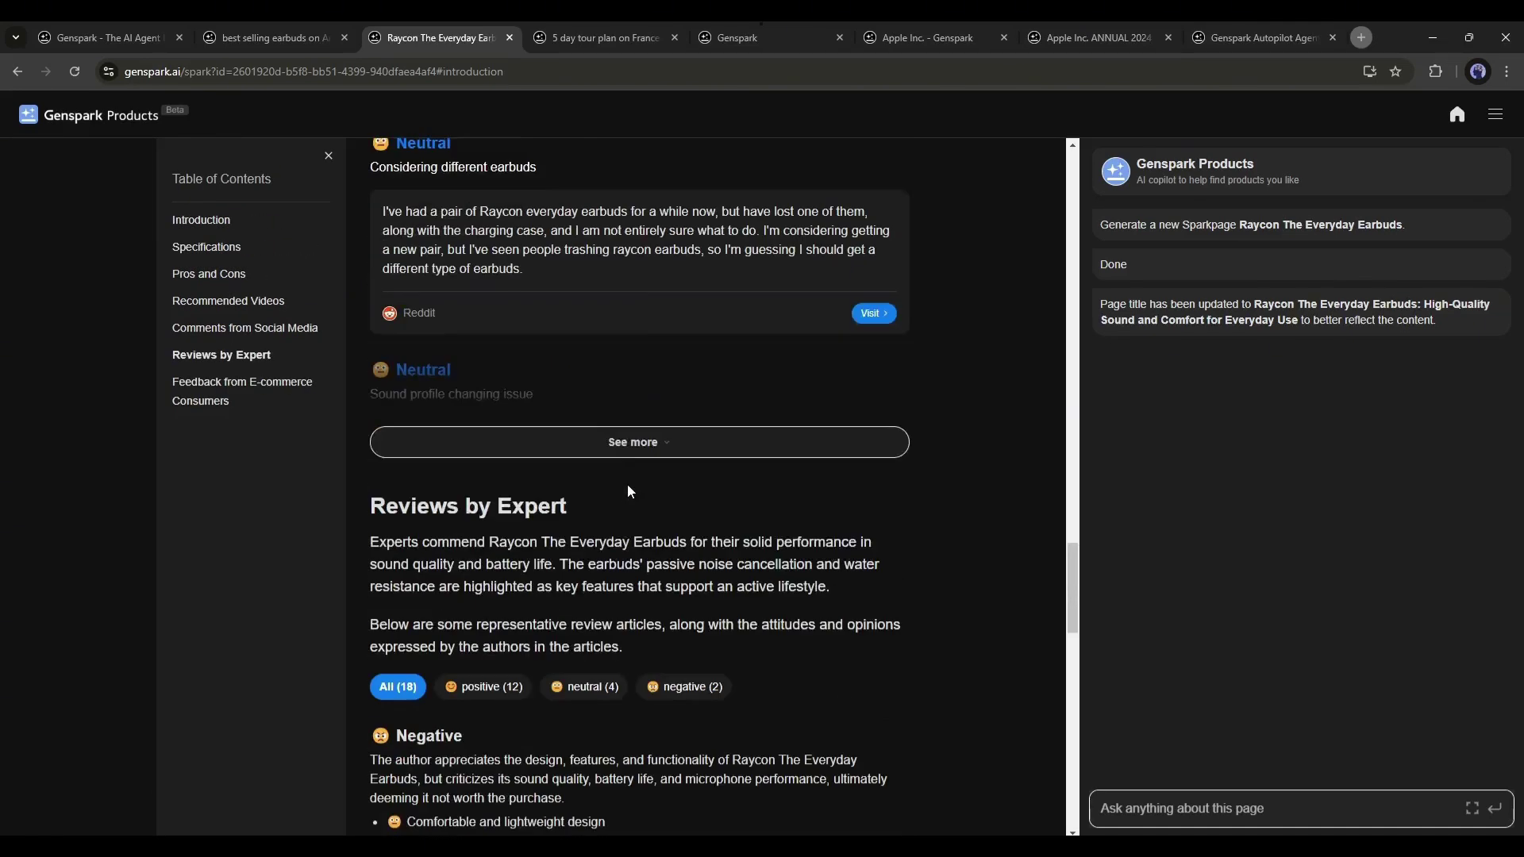
scroll(629, 490, "up", 20)
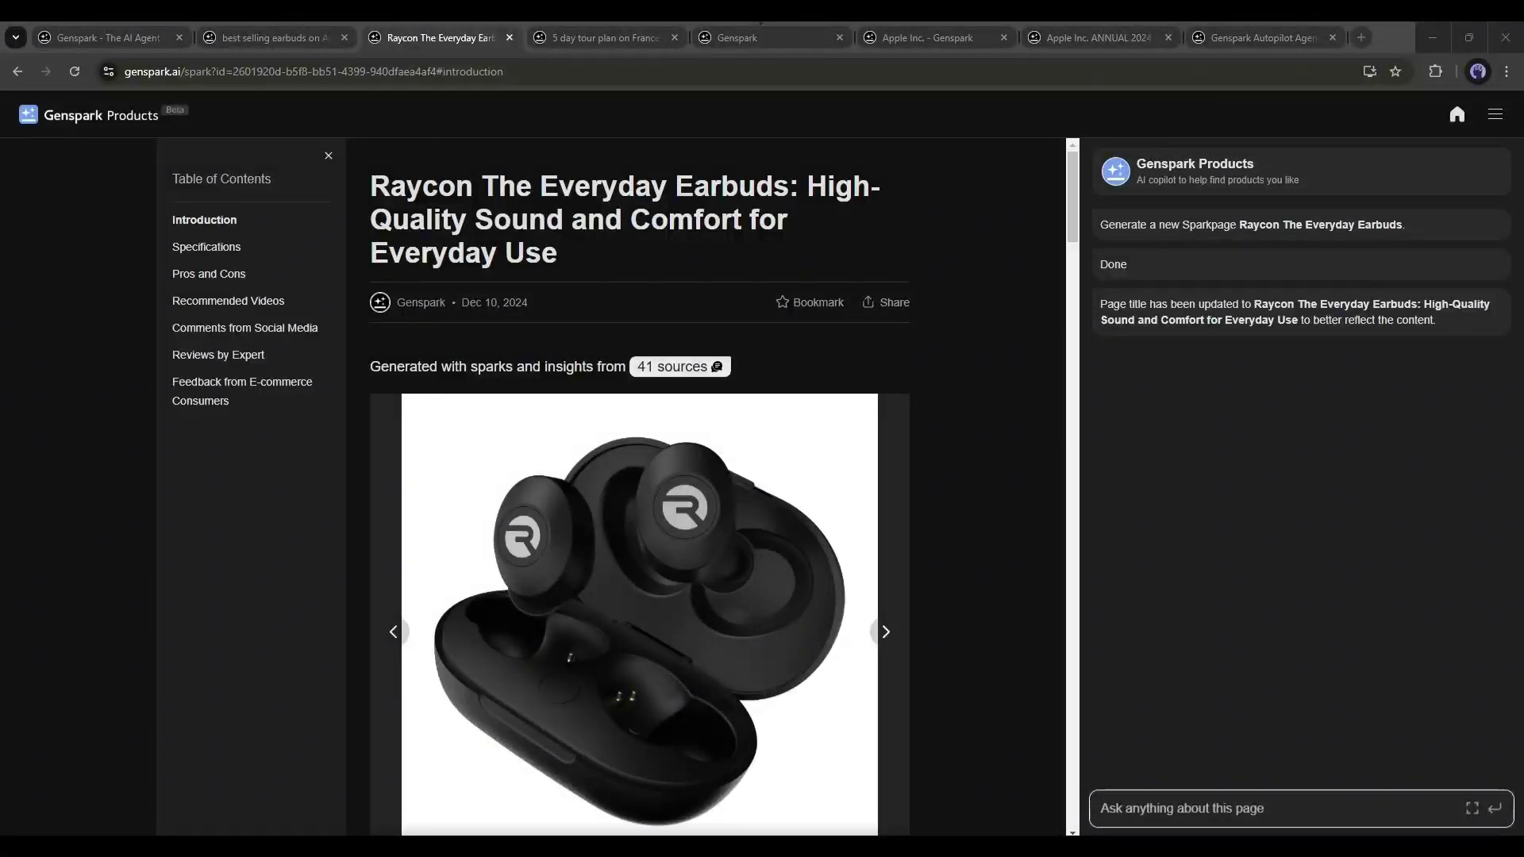
left_click(24, 316)
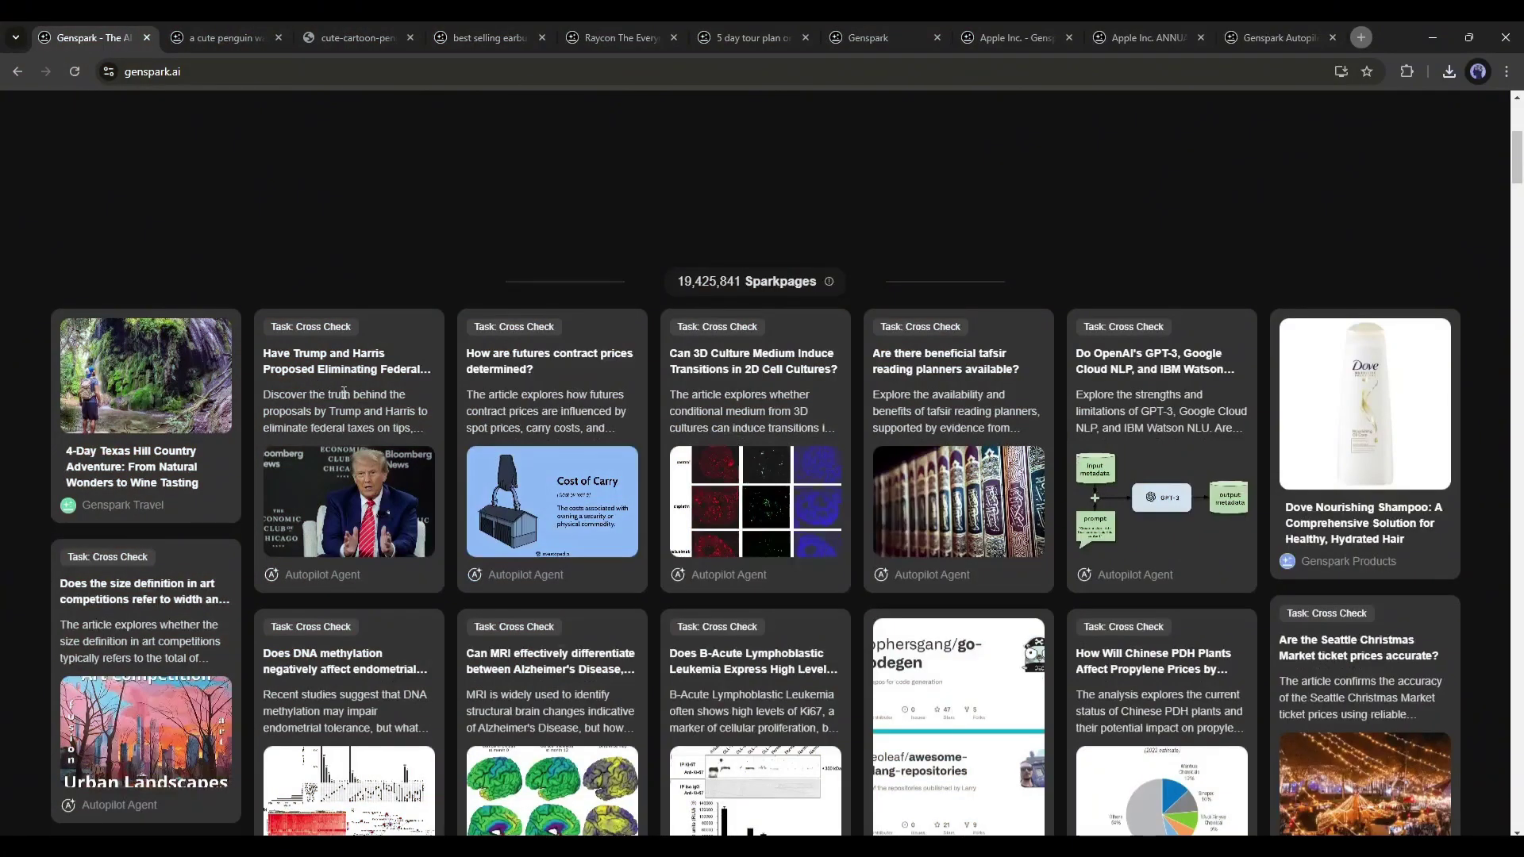
Open the 4-Day Texas Hill Country itinerary and scroll through it.
left_click(131, 473)
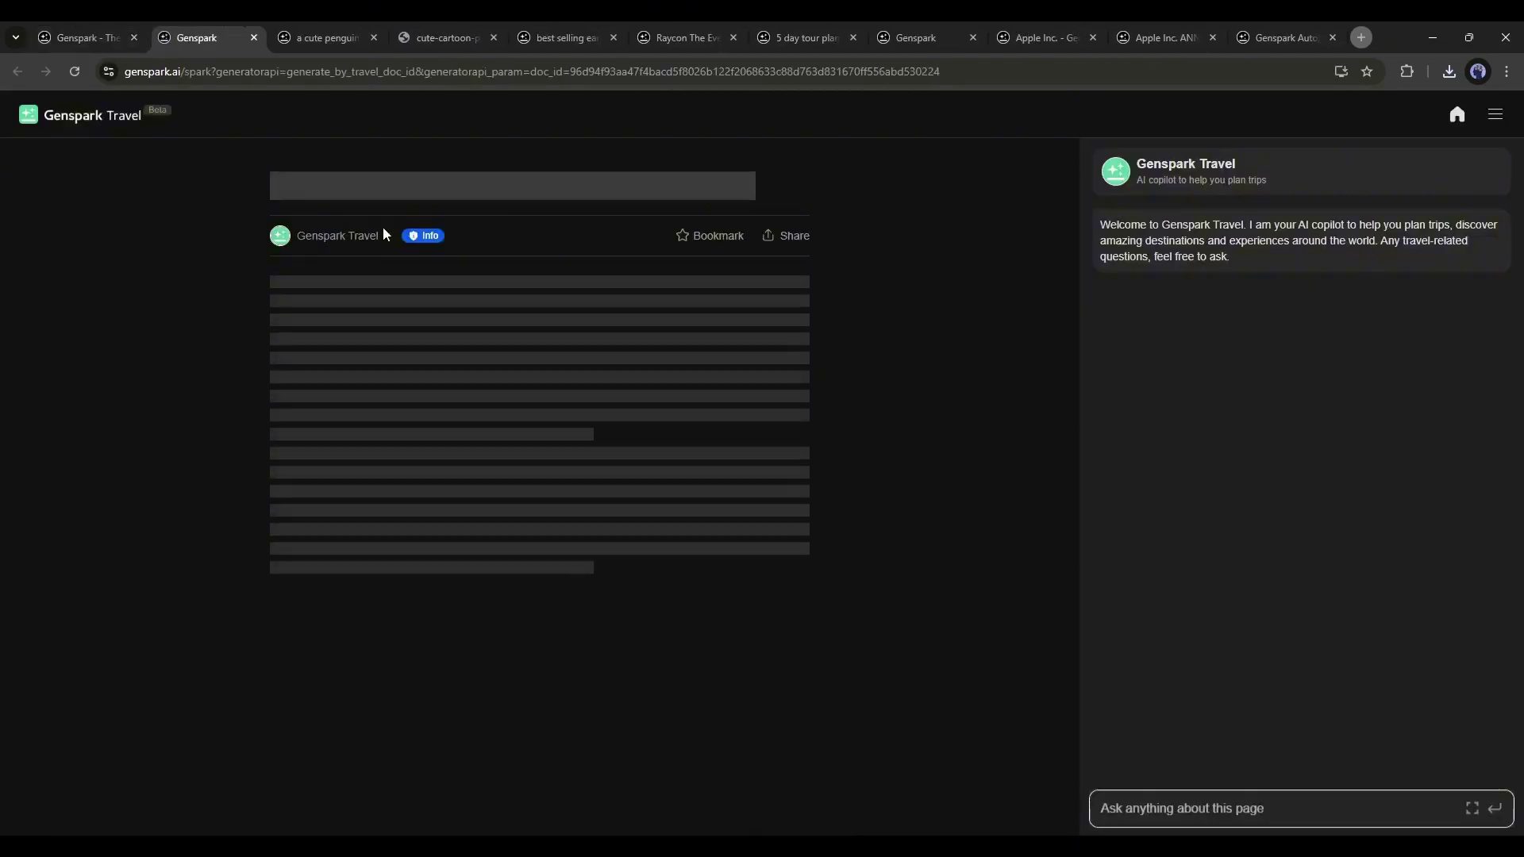
scroll(597, 226, "down", 6)
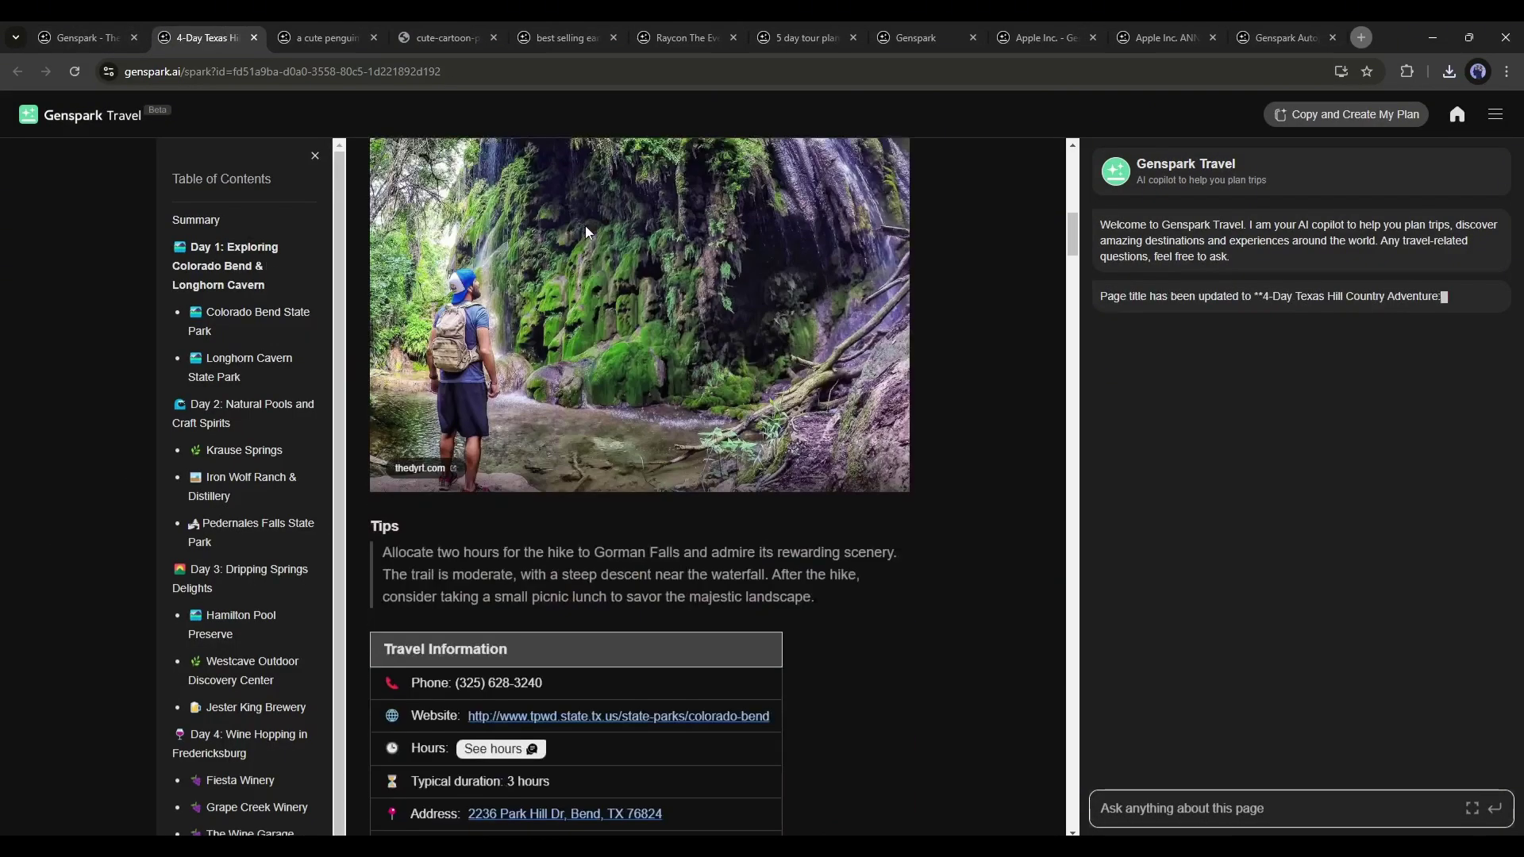
scroll(586, 232, "down", 12)
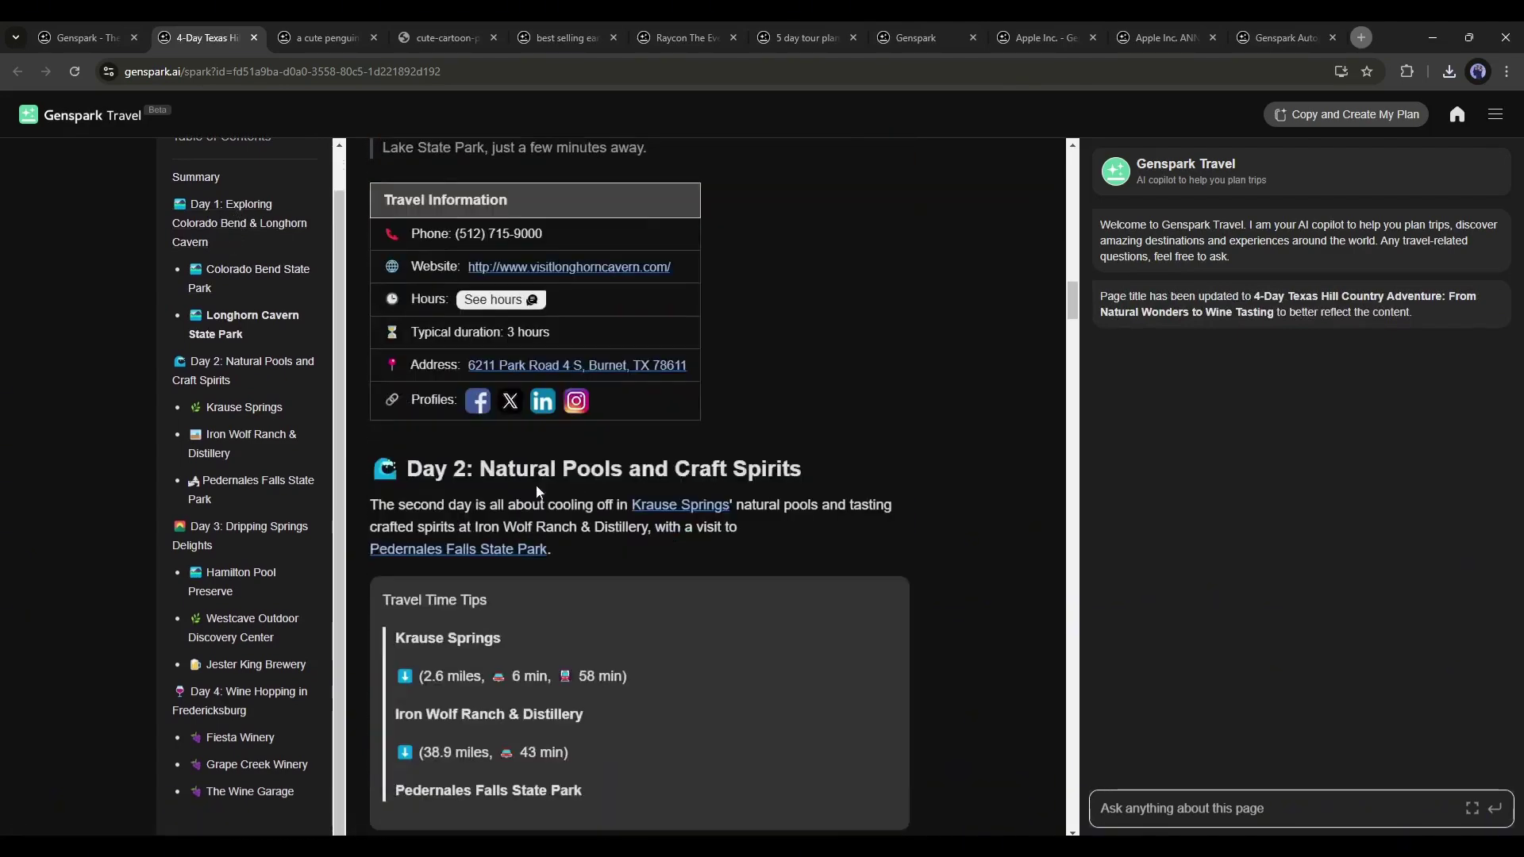
scroll(537, 491, "down", 20)
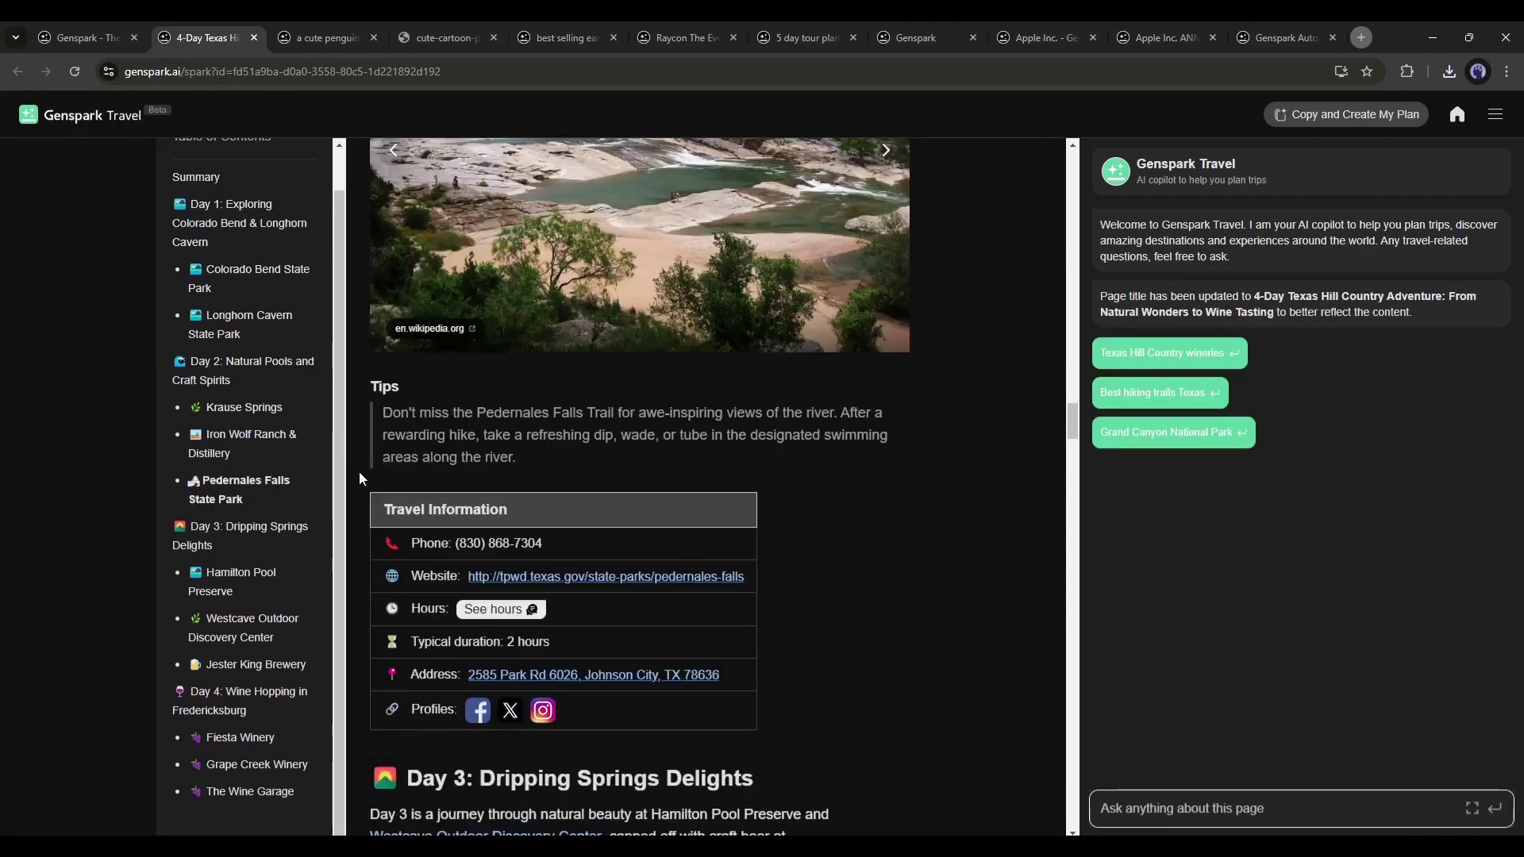
scroll(358, 476, "down", 20)
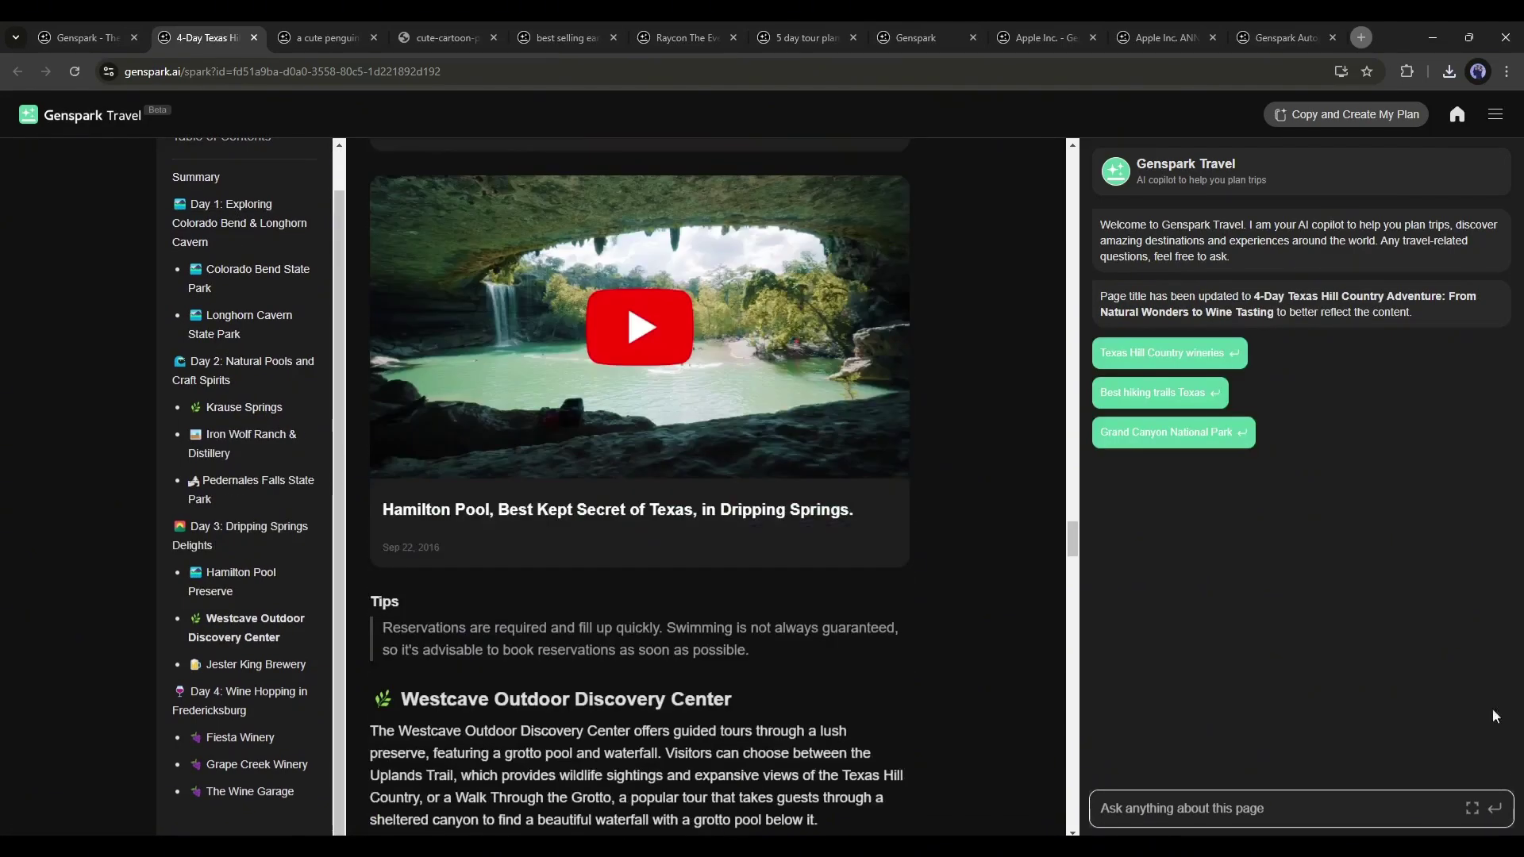
scroll(1031, 294, "up", 2)
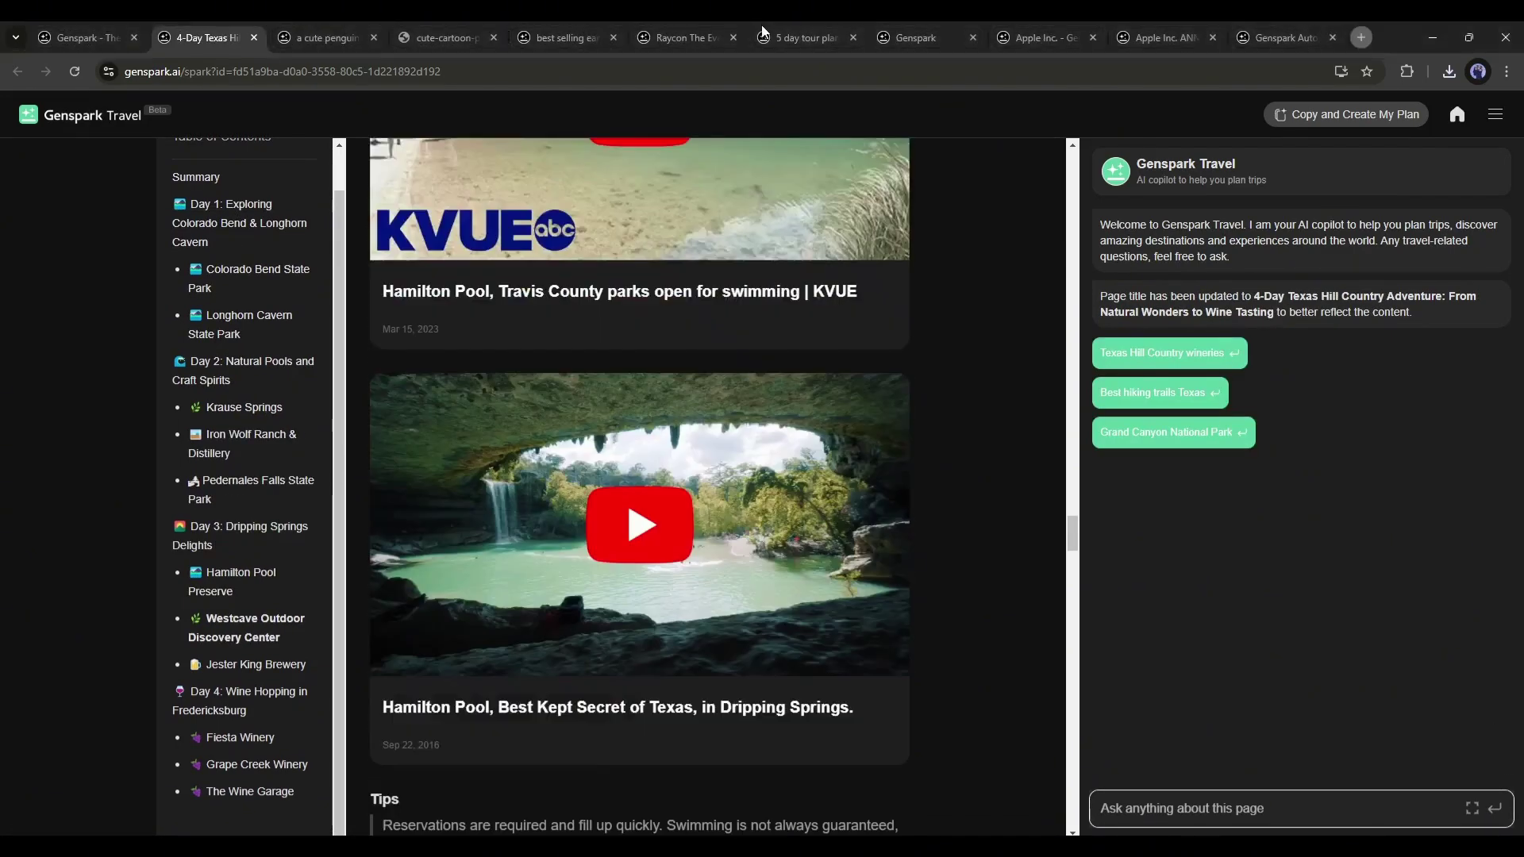
Back on the Sparkpages feed, open the Autopilot Agent result on microbial inoculant challenges.
left_click(84, 24)
scroll(398, 336, "down", 15)
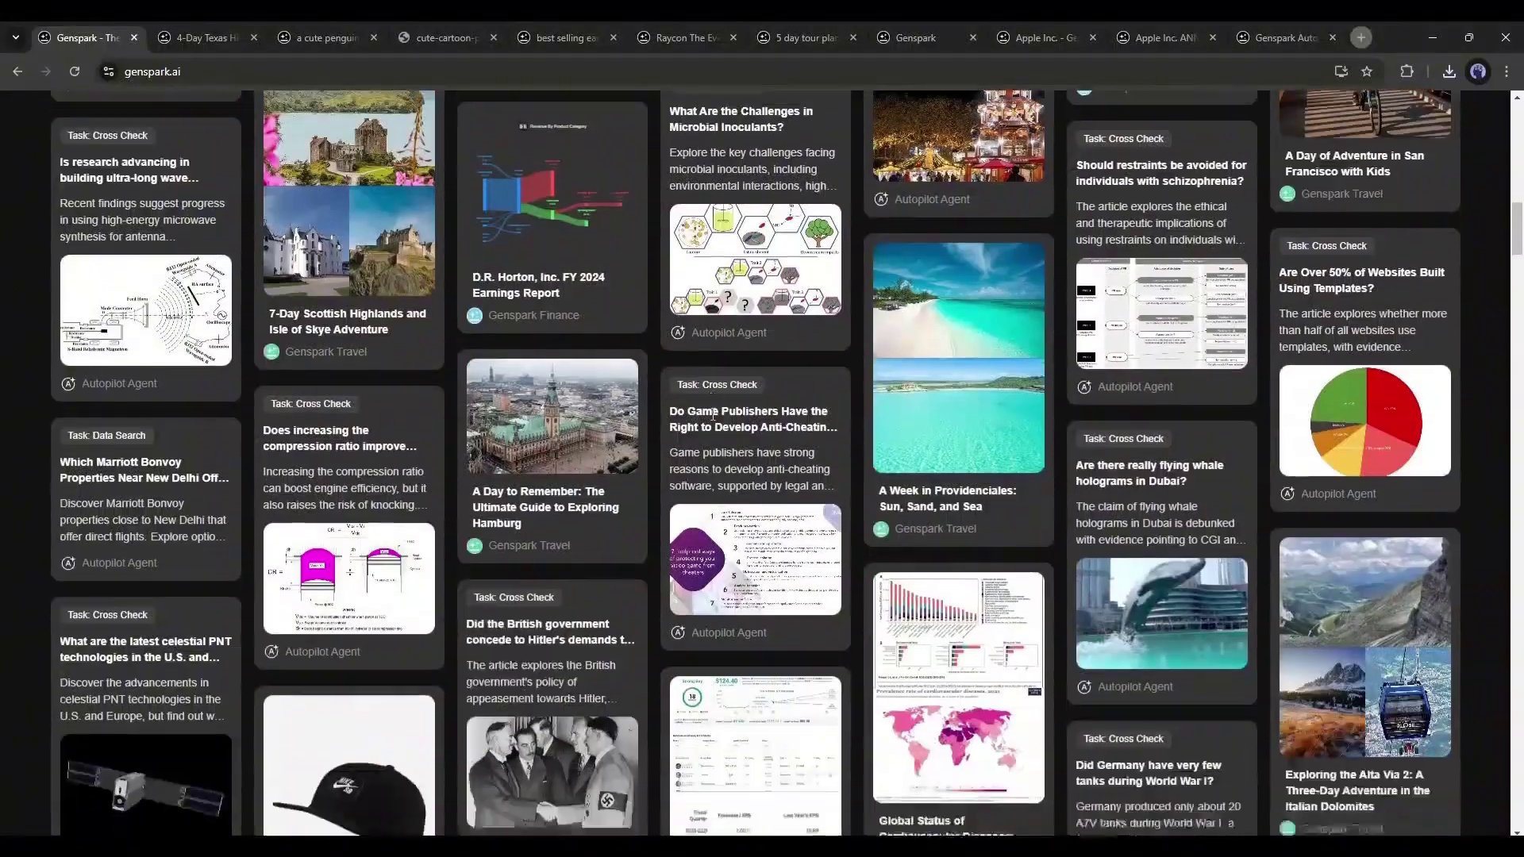
scroll(712, 413, "down", 3)
scroll(794, 349, "up", 3)
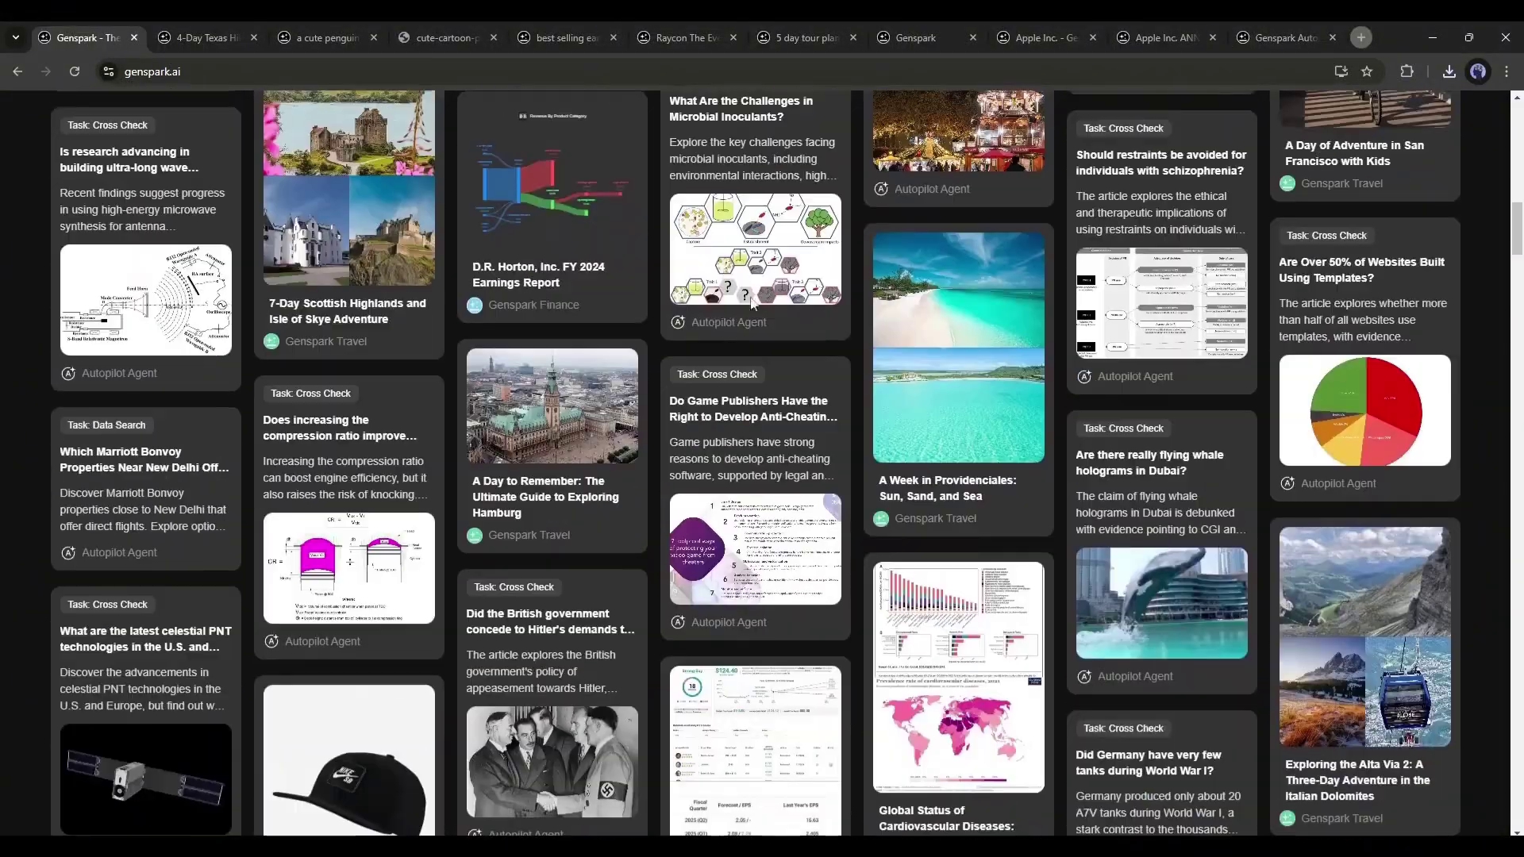
scroll(729, 205, "up", 1)
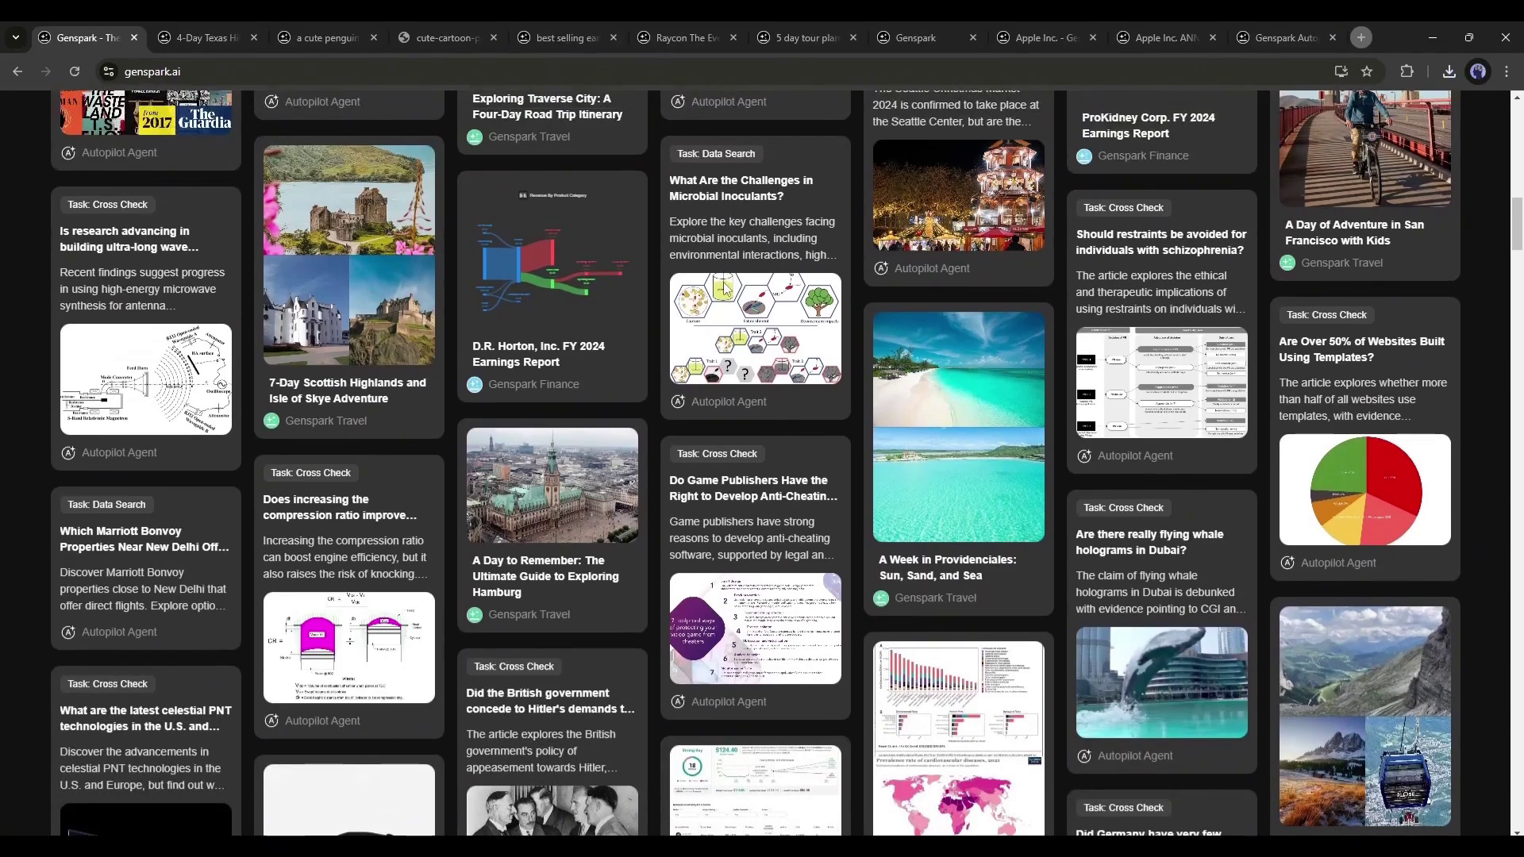
left_click(748, 334)
Scroll the Final Results down to the Challenges, Description, Impact and Potential Solutions table.
scroll(714, 476, "down", 7)
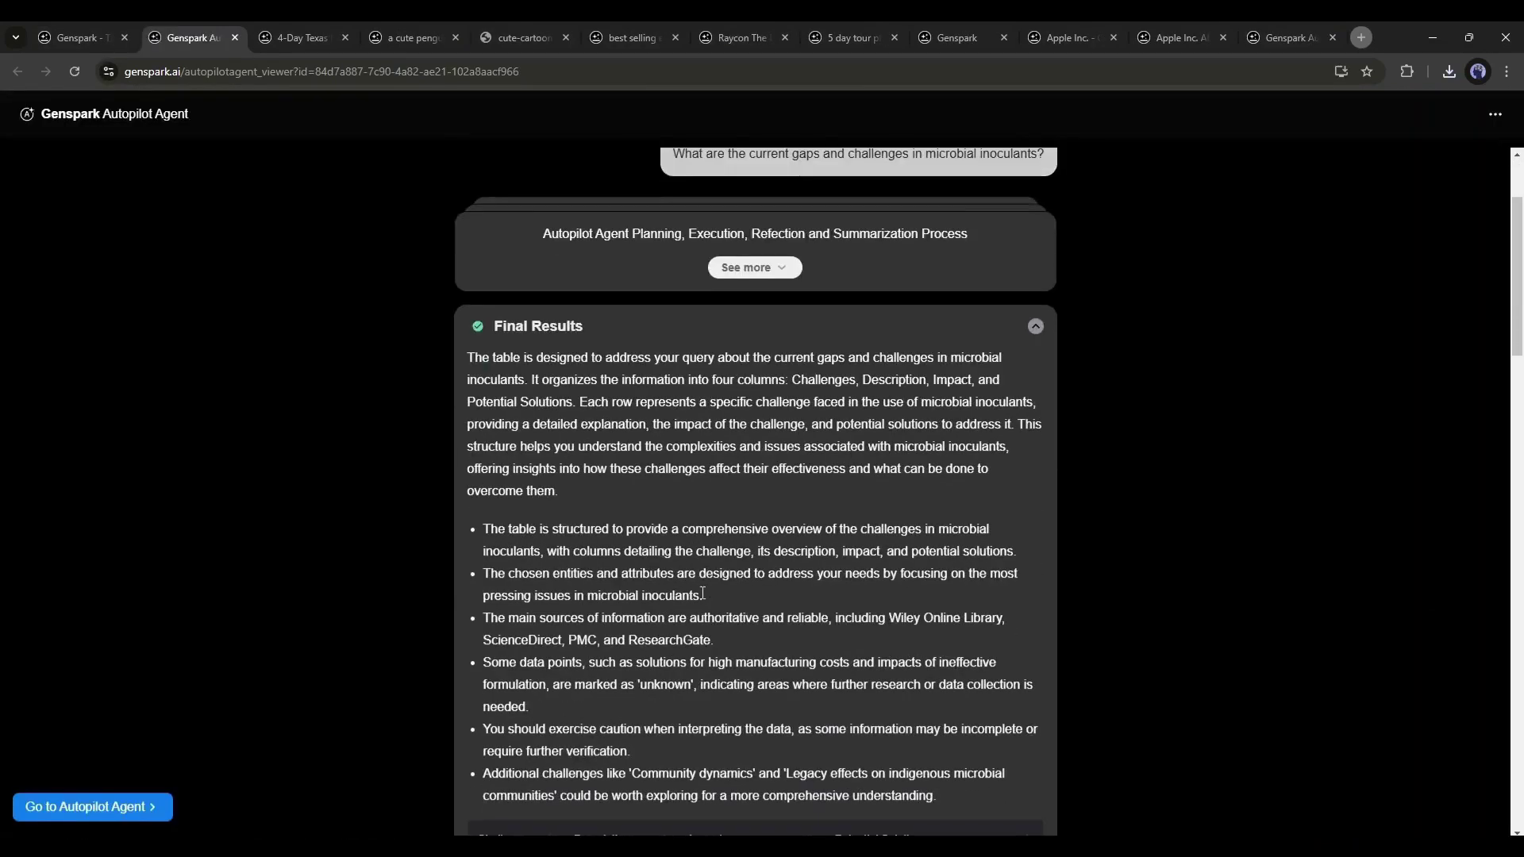
scroll(694, 591, "down", 15)
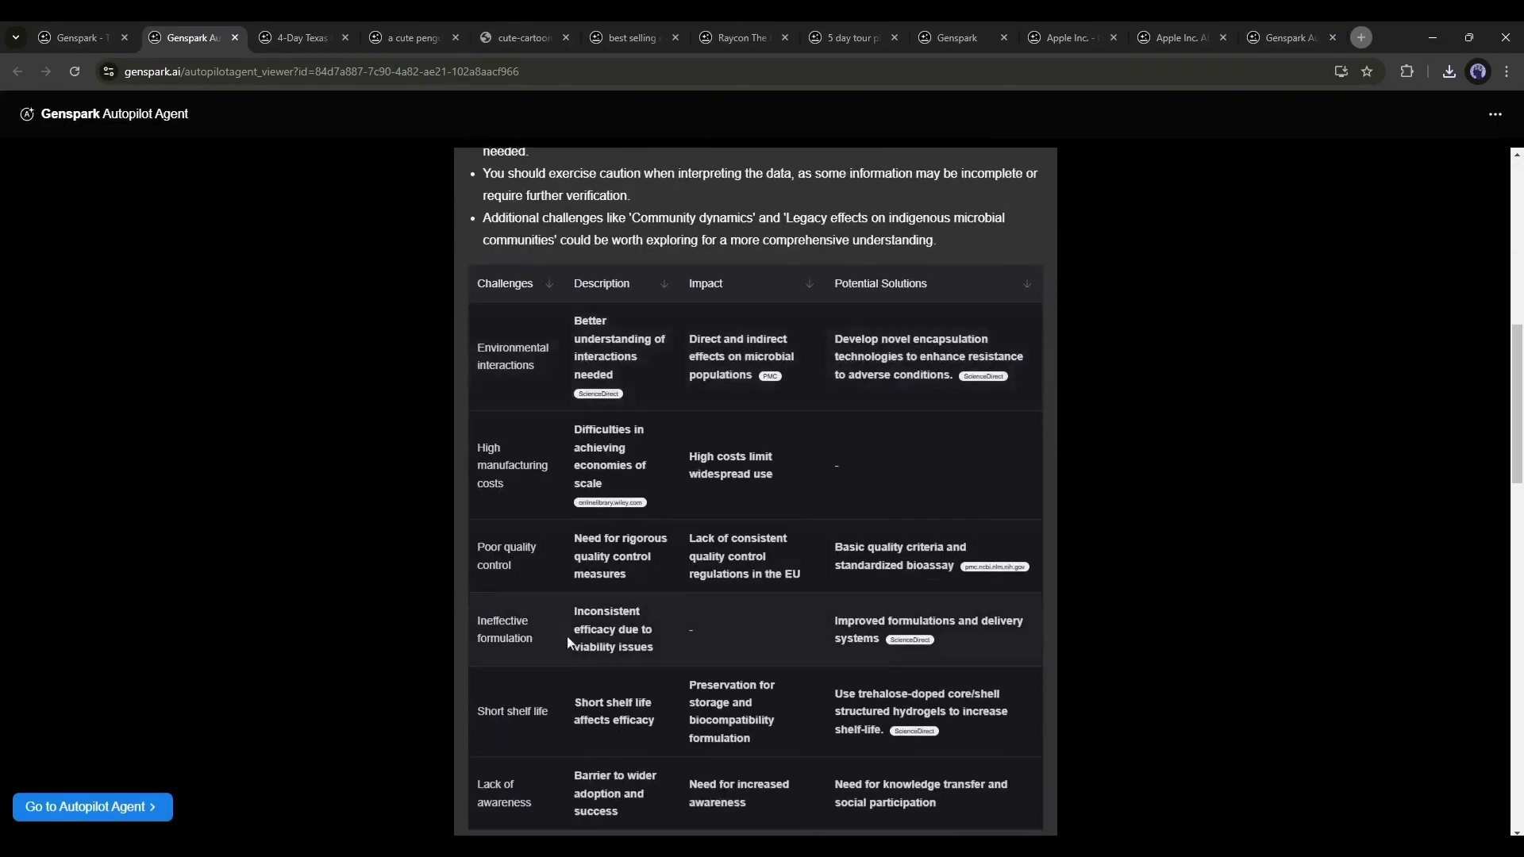